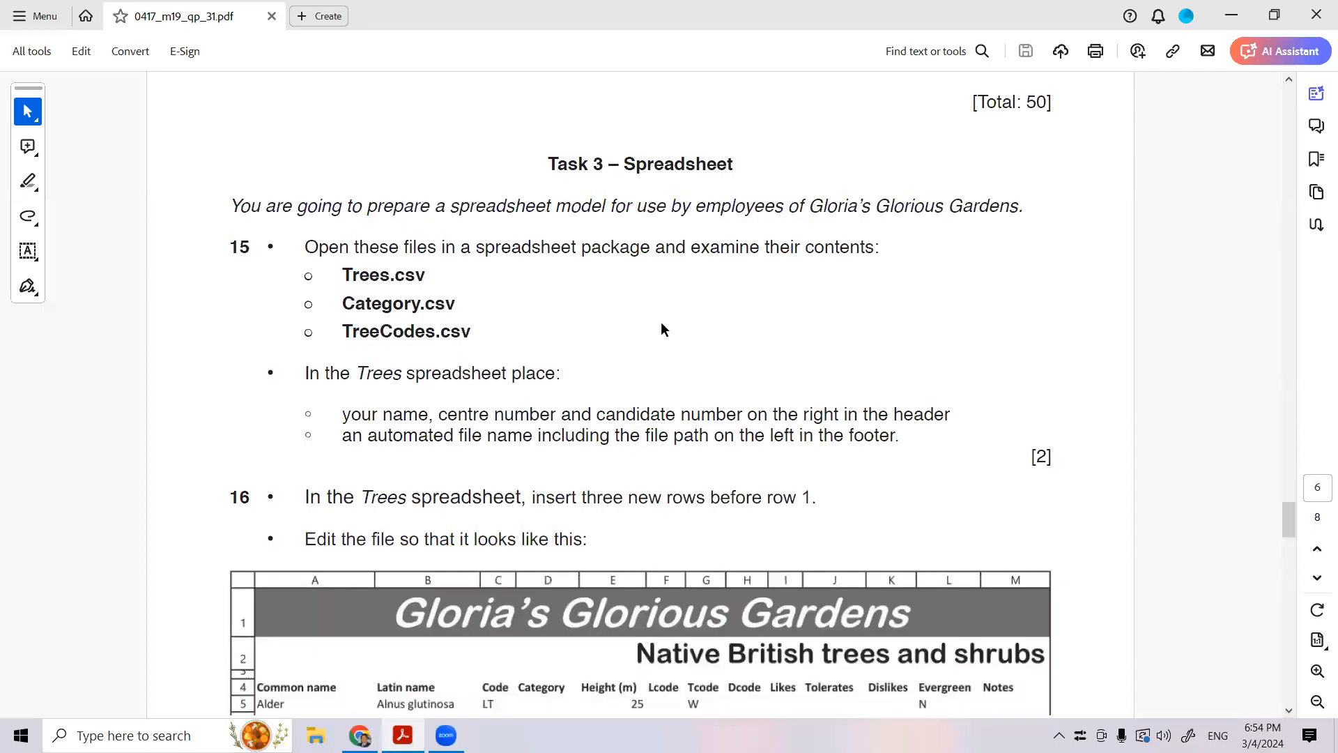
- Read question 15 of Task 3 in the exam paper to see which files to open and examine
scroll(661, 328, up, 3)
scroll(664, 329, down, 1)
scroll(664, 324, up, 1)
scroll(663, 329, down, 3)
scroll(665, 340, down, 1)
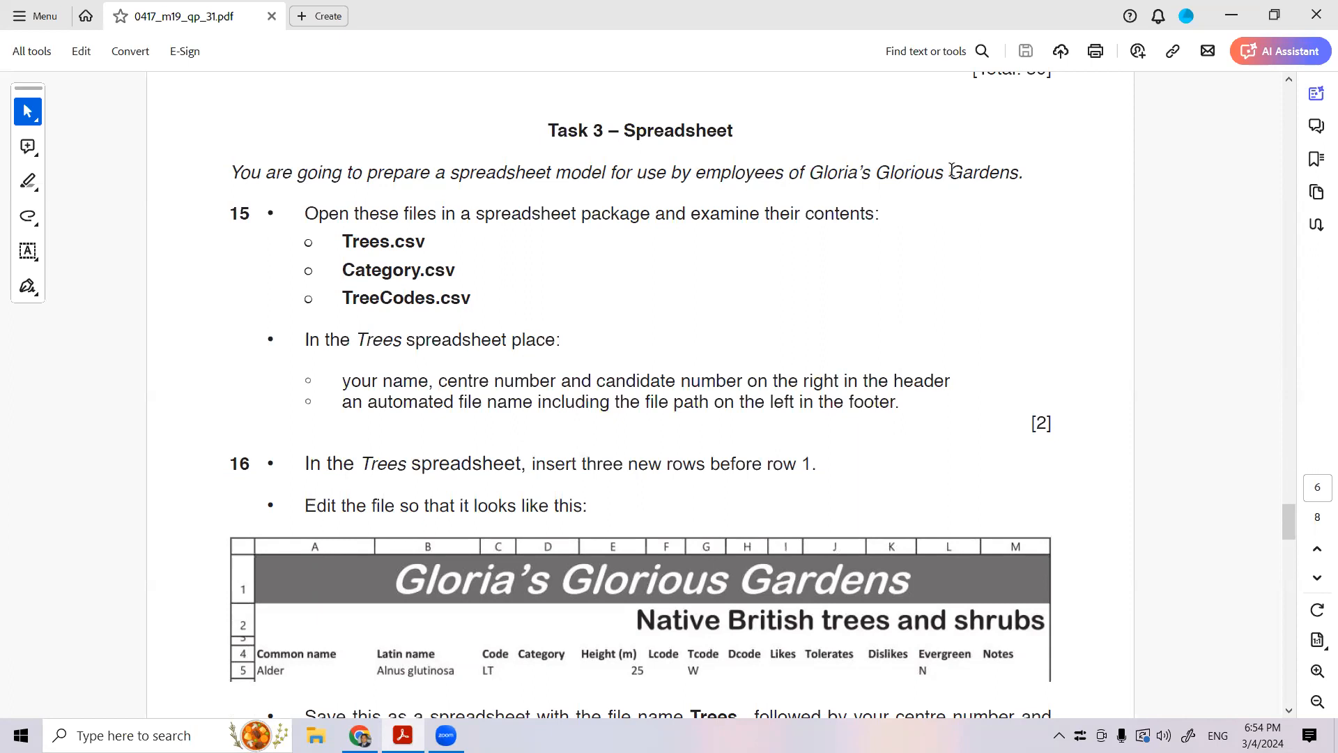
drag(401, 216, 874, 211)
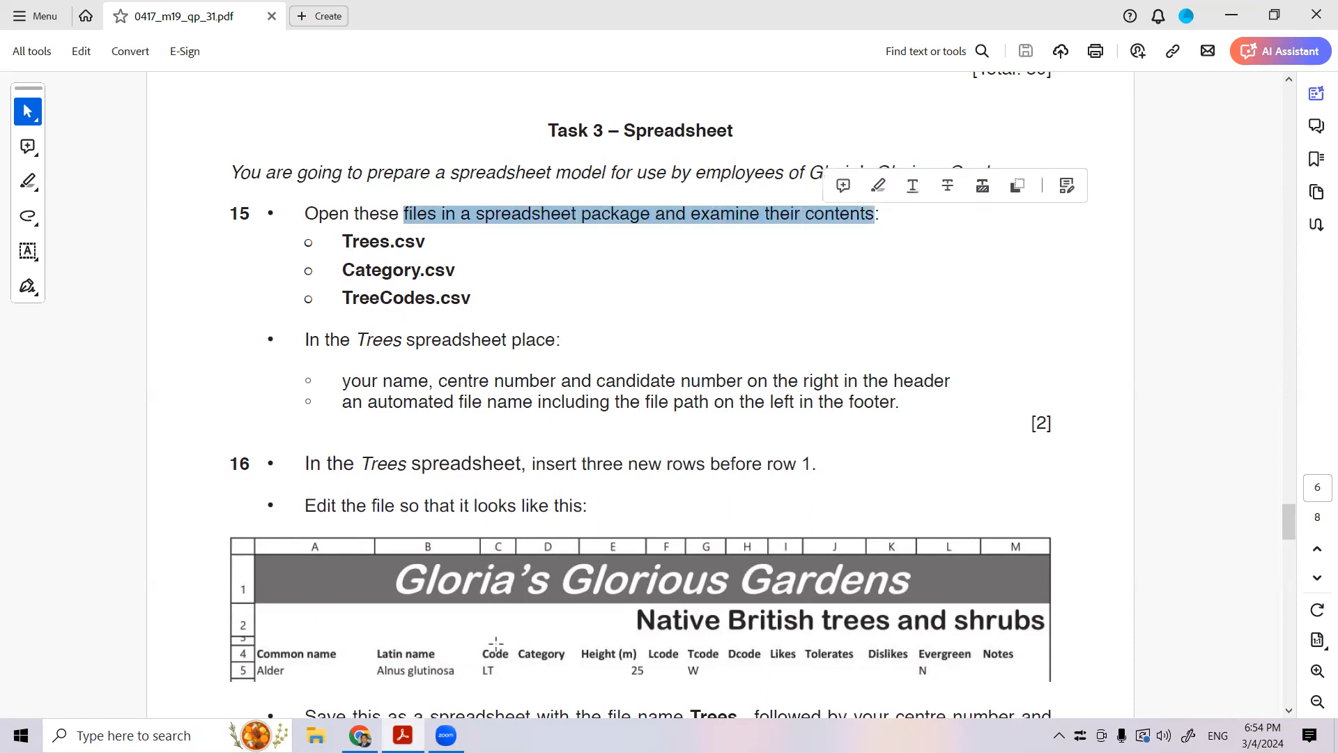
- Open Trees.csv, Category.csv and TreeCodes.csv in Excel from the p3 folder on the desktop
click(1232, 15)
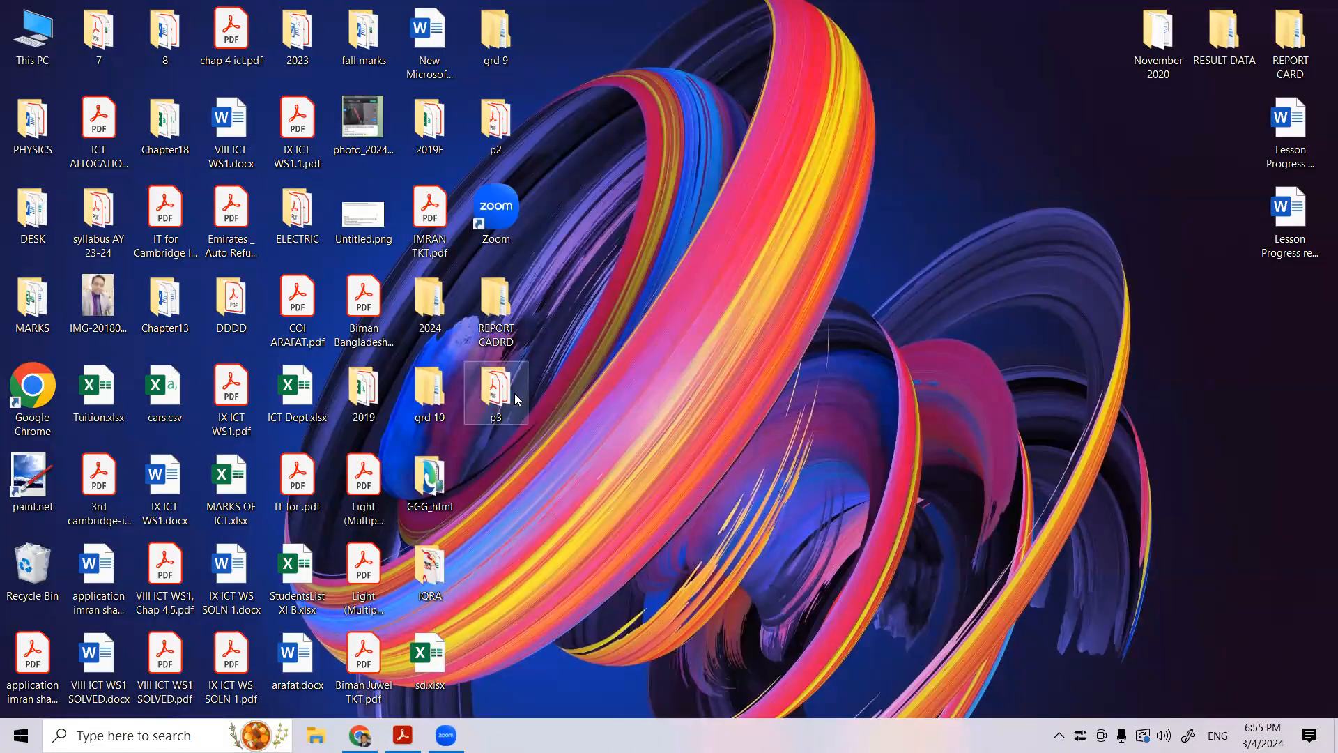
double_click(518, 399)
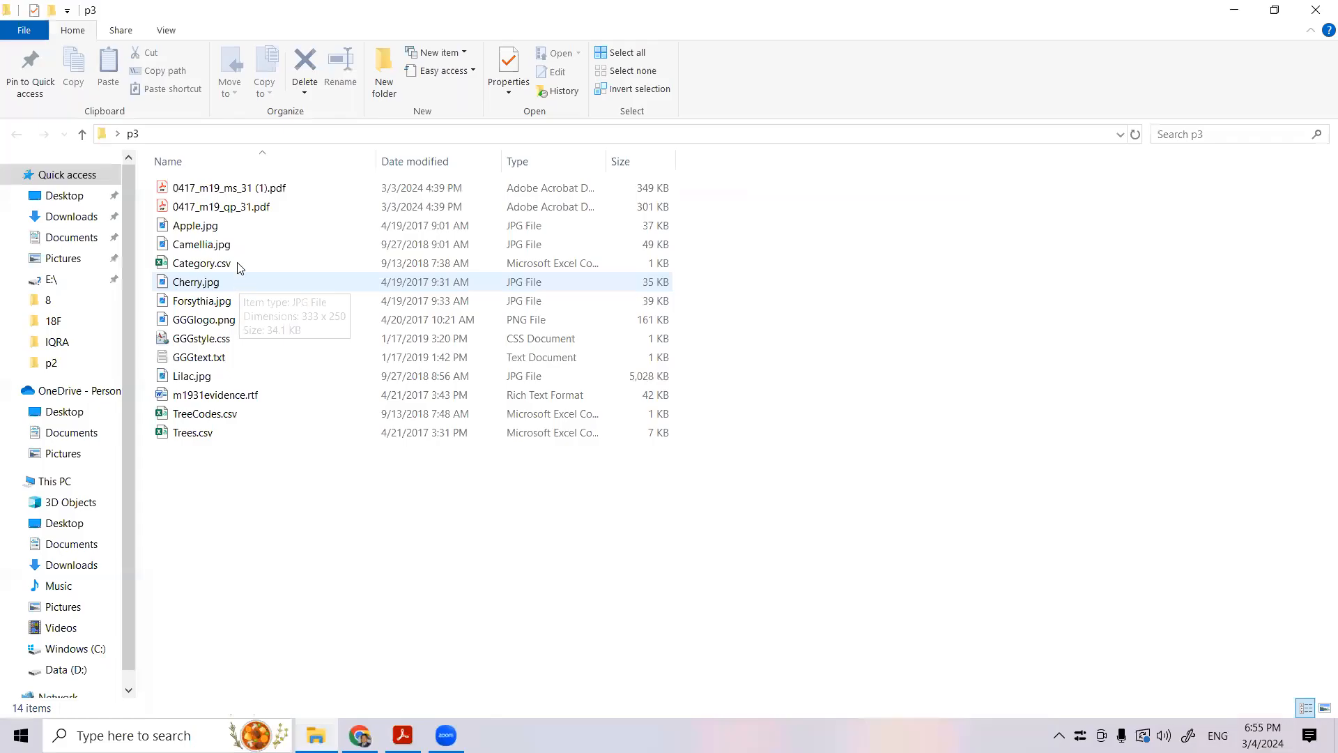
double_click(209, 436)
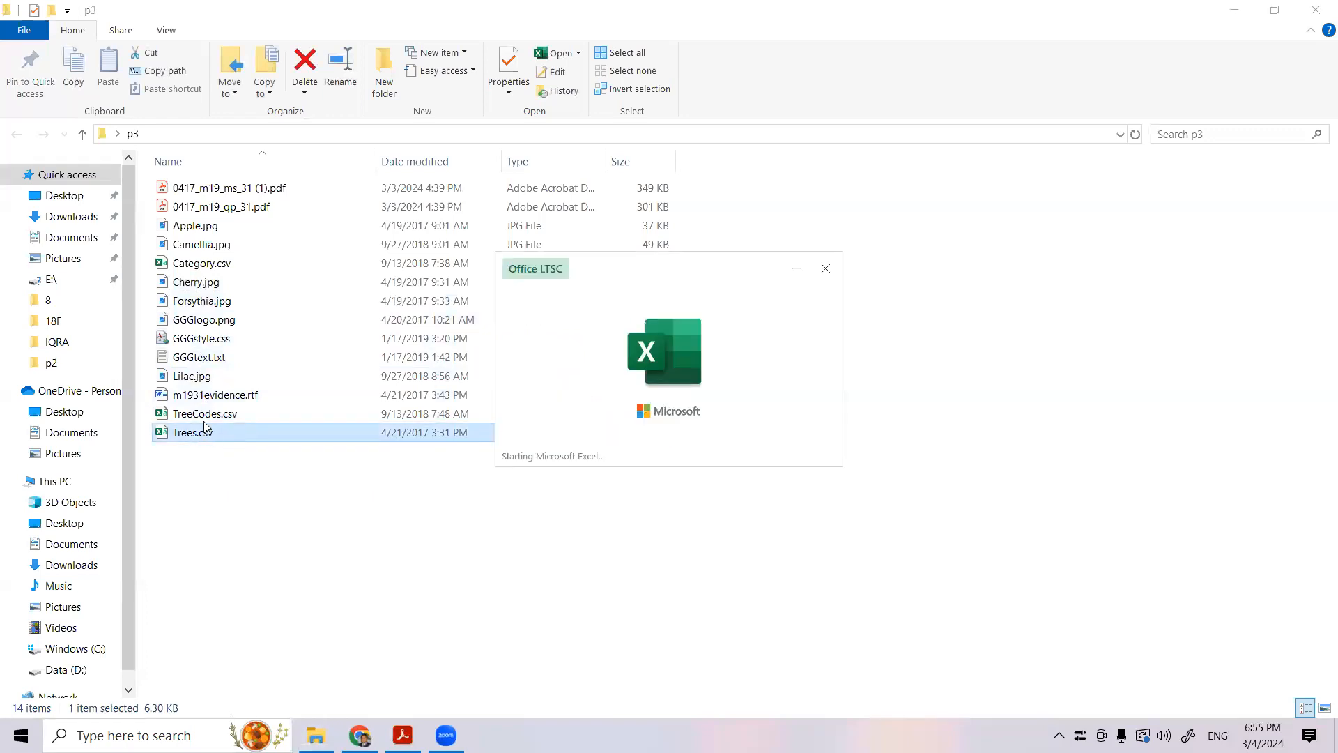
click(205, 414)
double_click(200, 265)
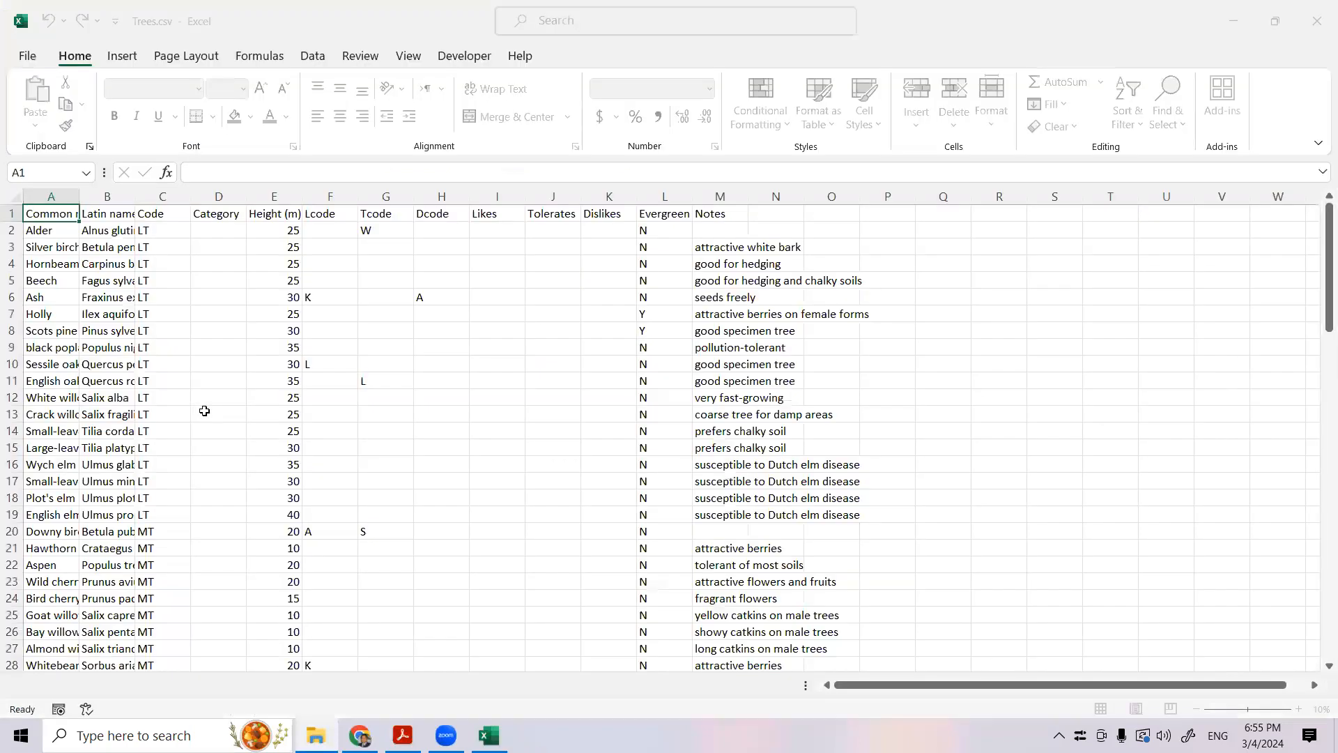
click(316, 735)
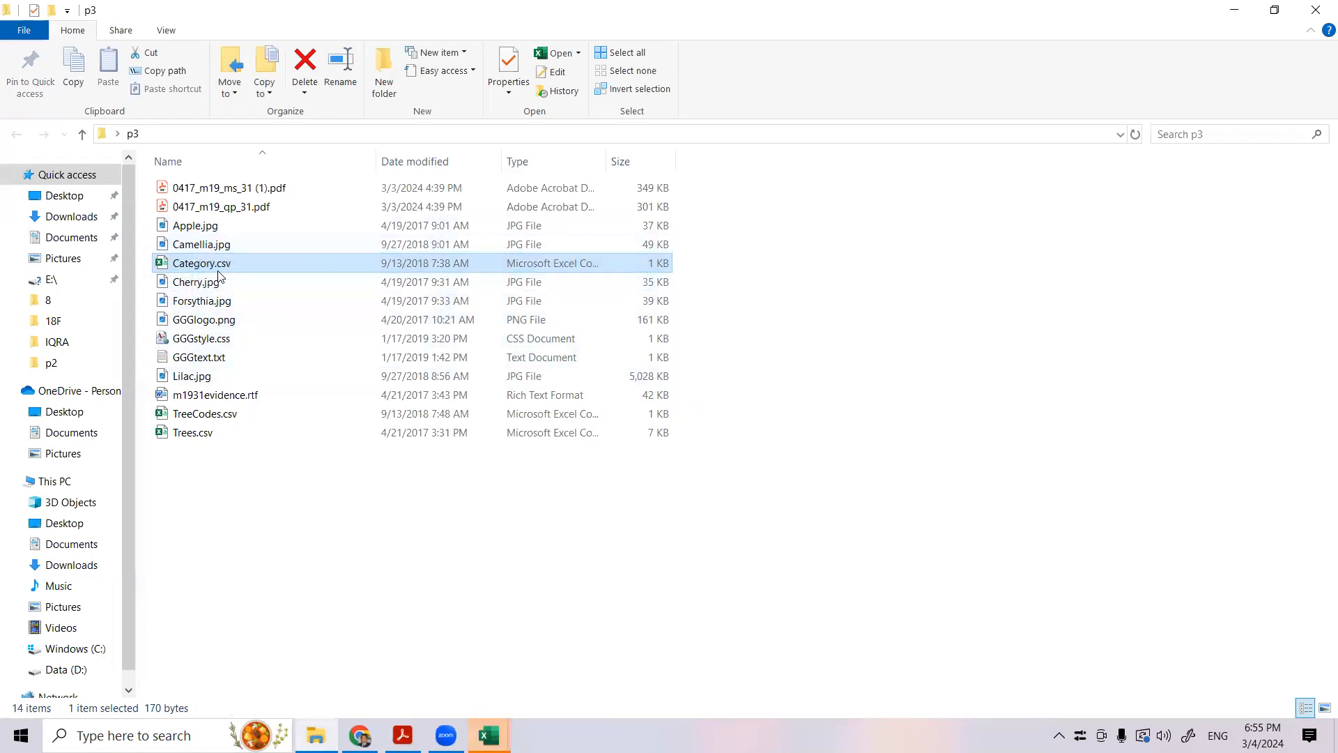
click(224, 415)
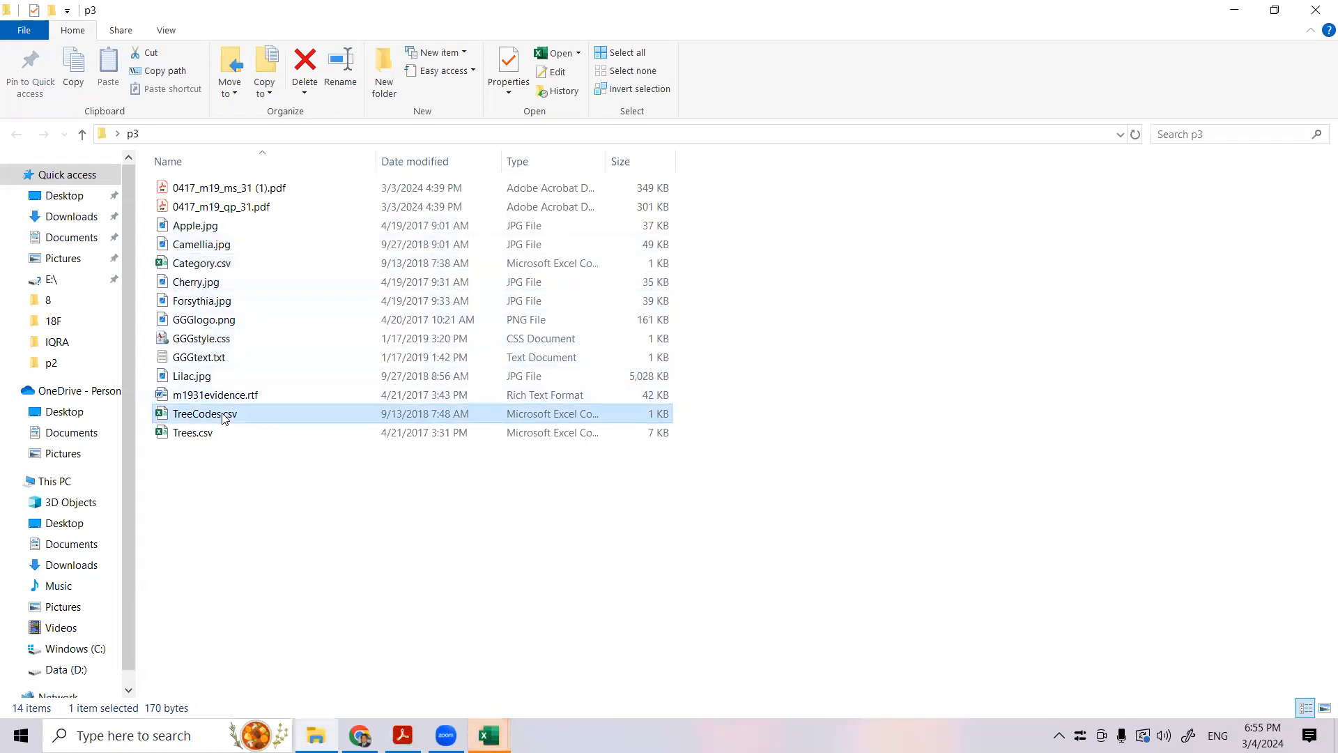
double_click(227, 418)
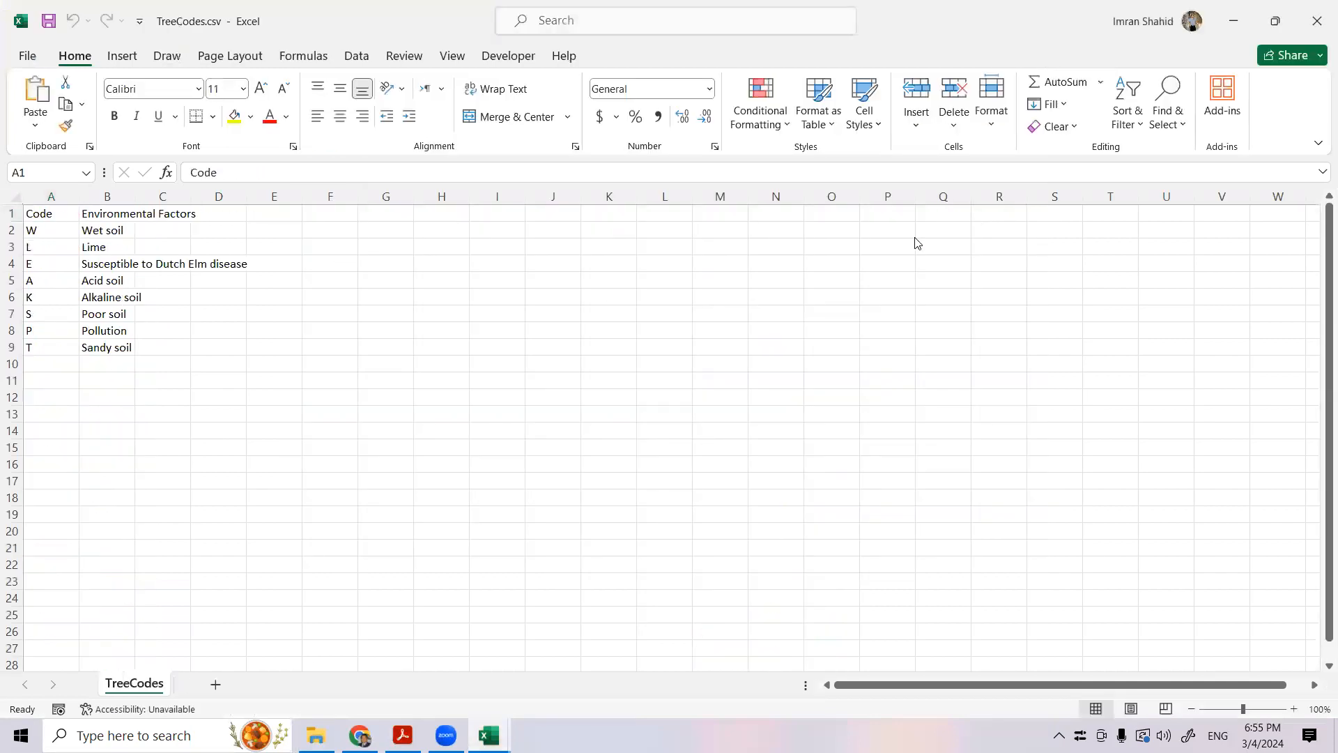
- Dismiss the licence notice and autofit all column widths in Trees.csv
click(17, 195)
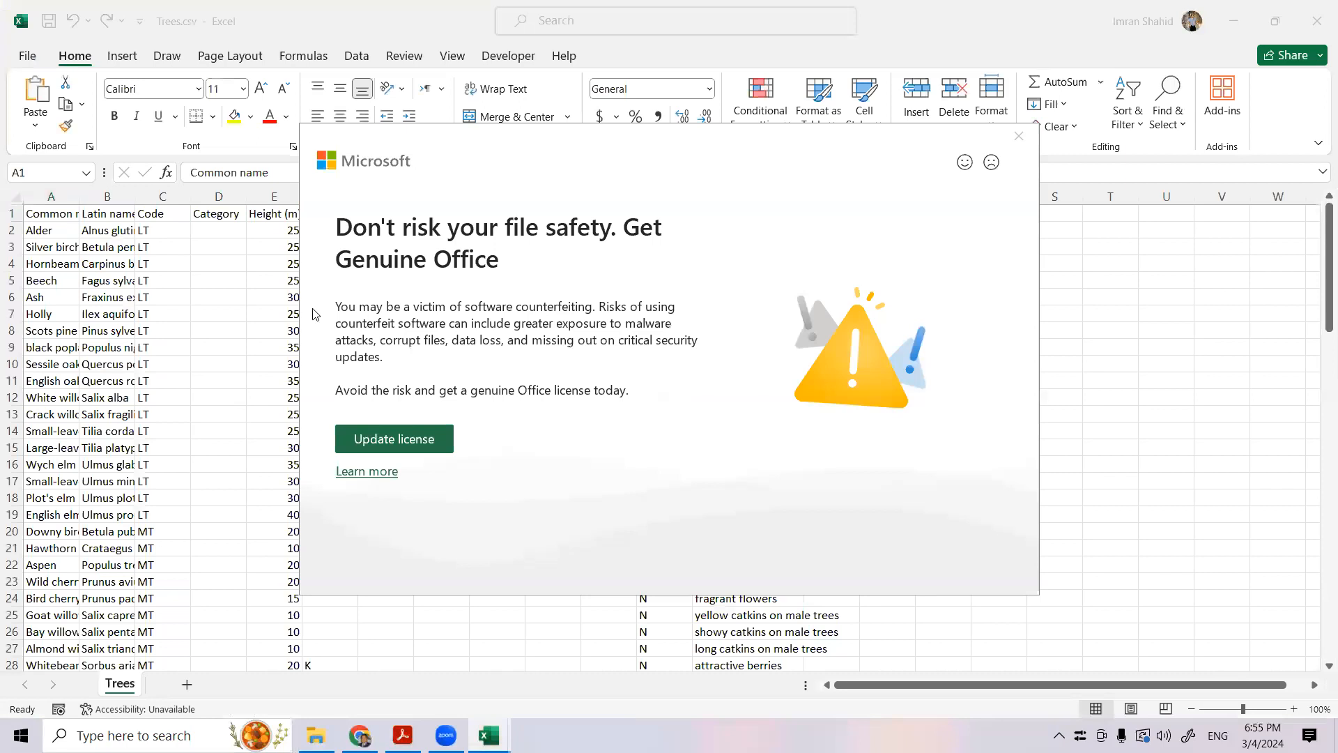
click(1019, 136)
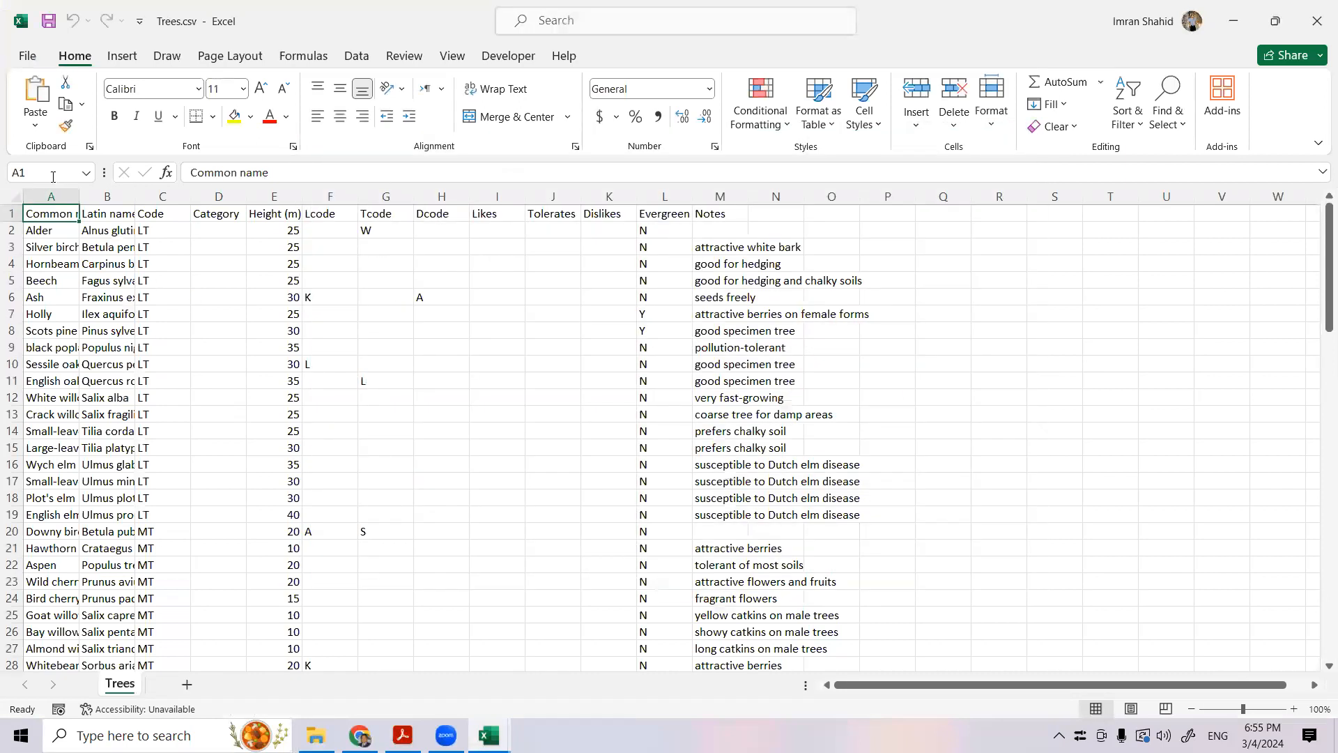
click(15, 196)
double_click(74, 195)
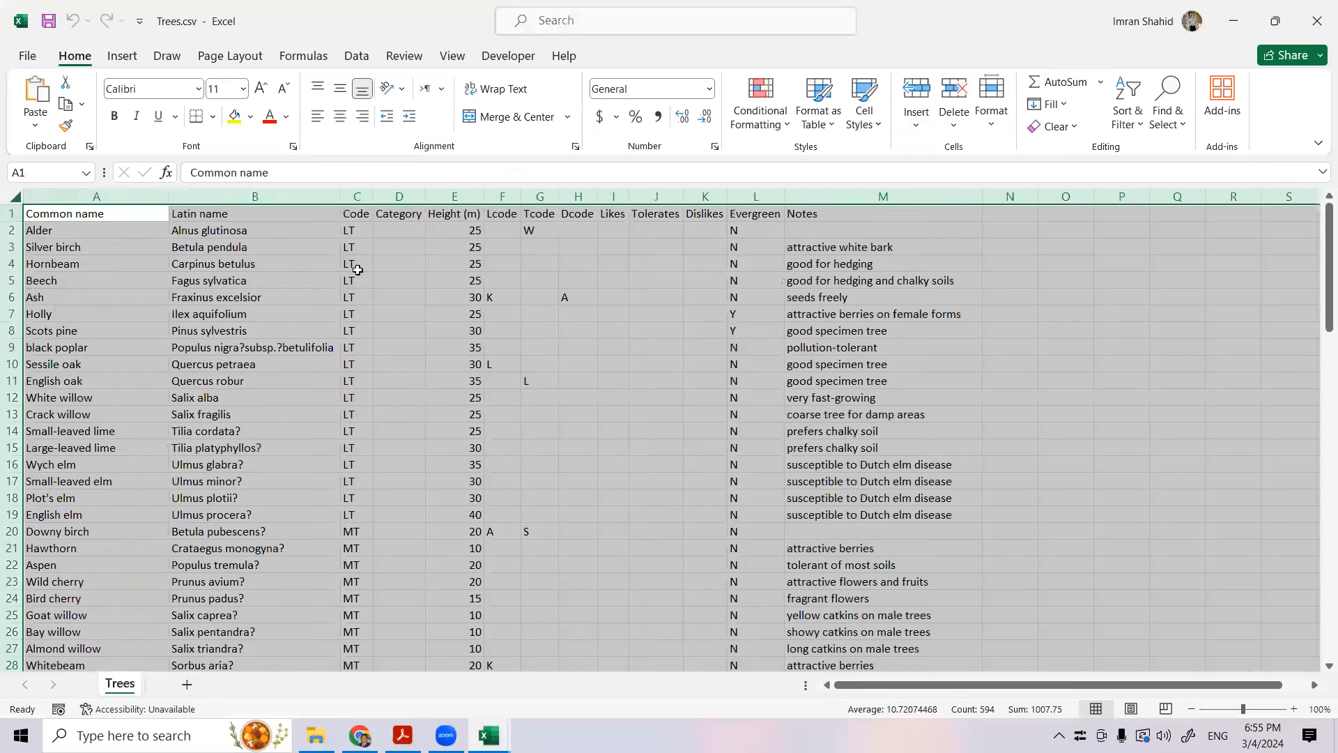
click(507, 313)
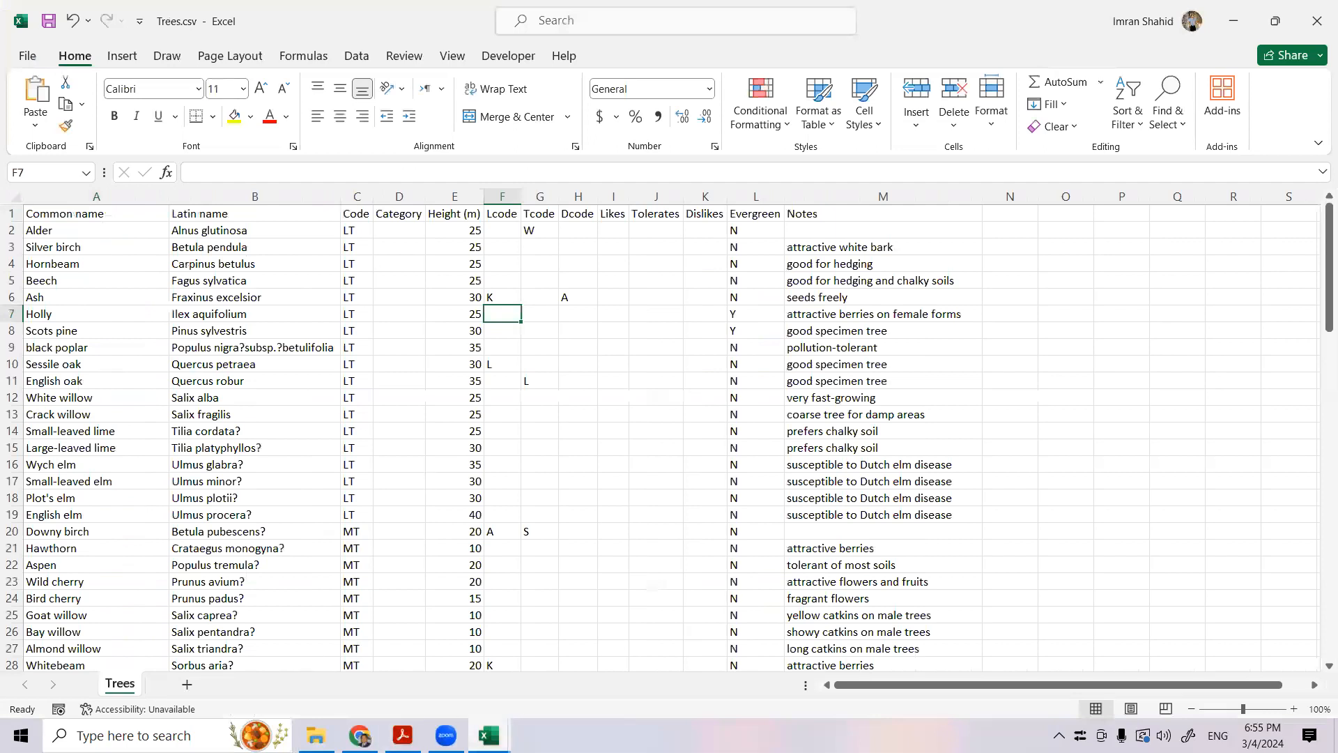
- Bring up the Category.csv workbook and autofit all its column widths
mouse_move(499, 725)
click(514, 700)
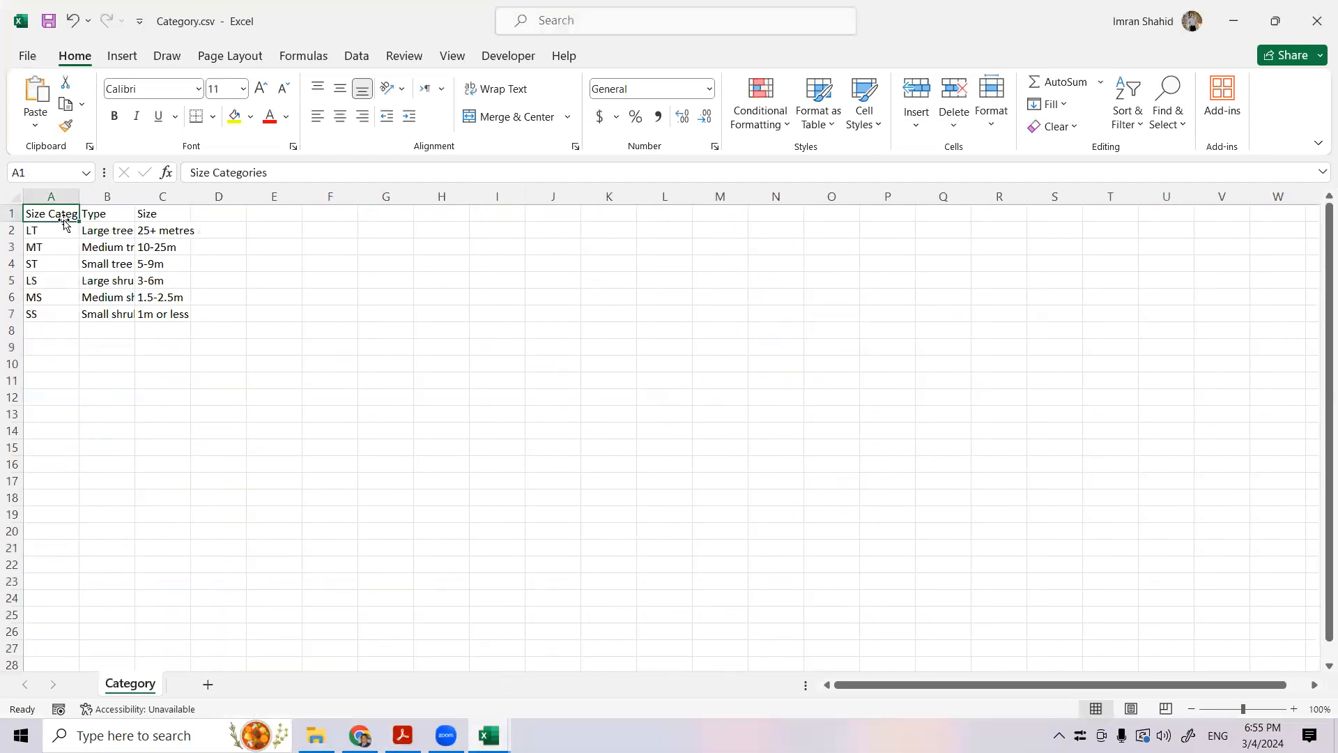
click(16, 196)
double_click(79, 195)
click(444, 363)
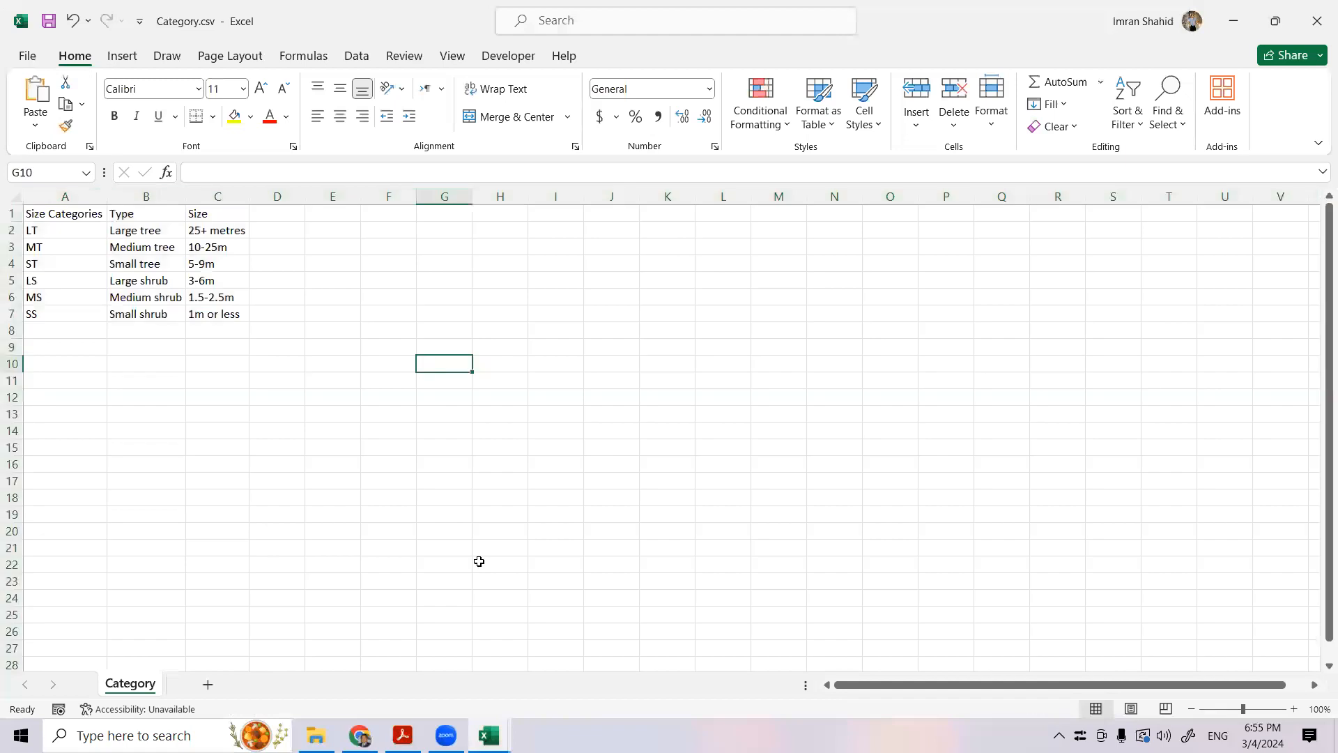
- Bring up the TreeCodes.csv workbook and autofit all its column widths
click(493, 732)
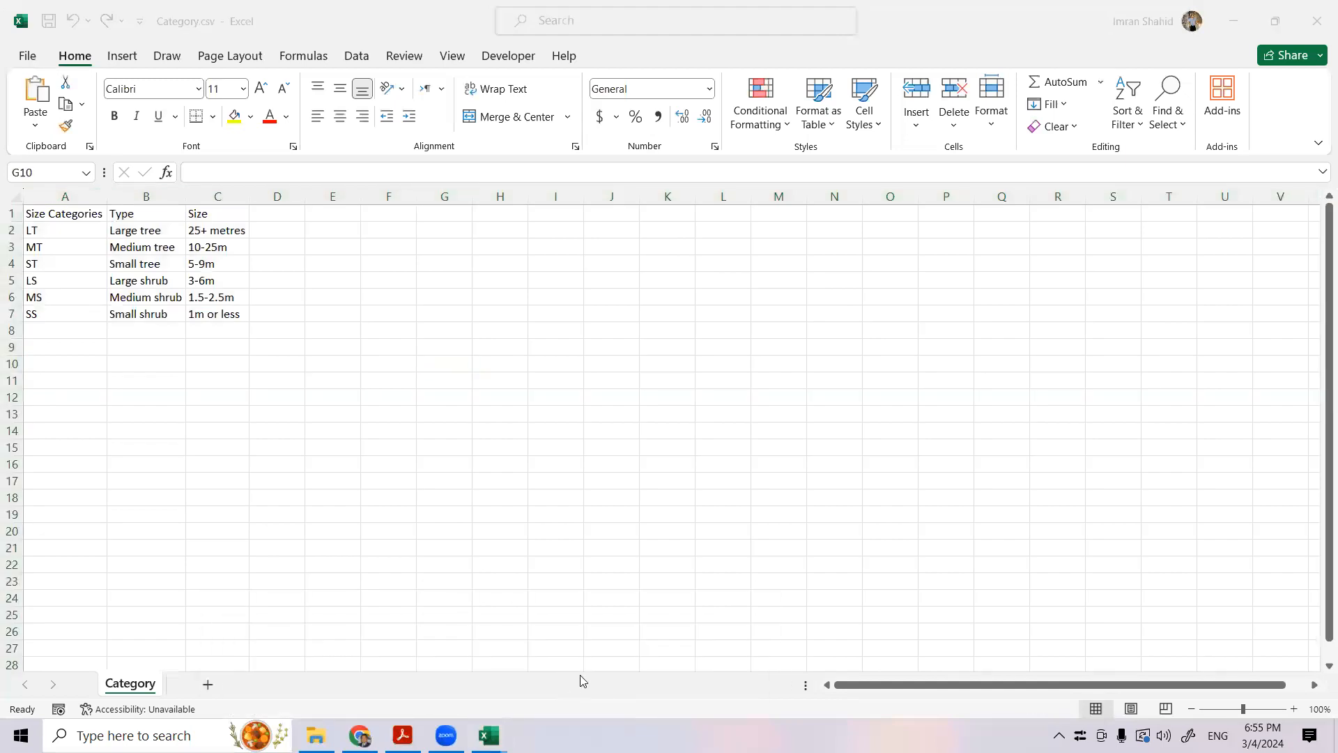
click(493, 732)
click(604, 672)
click(16, 197)
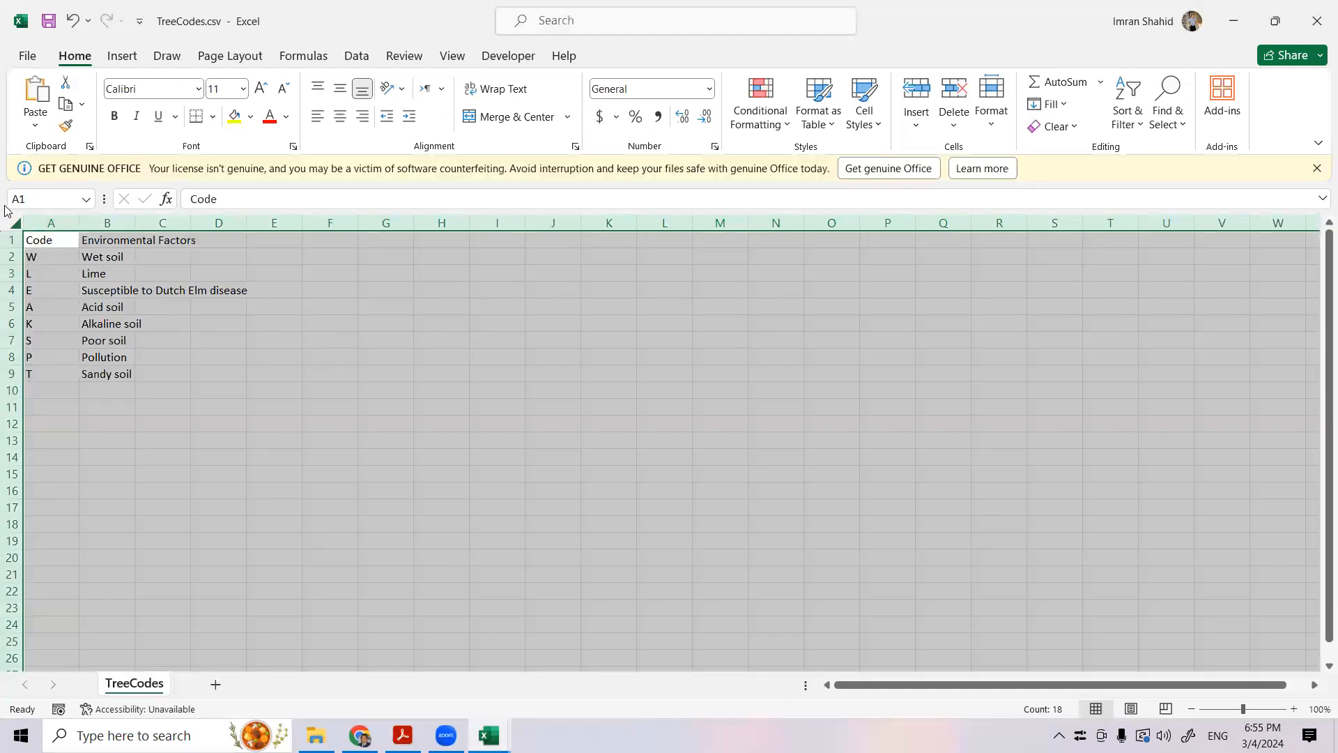
double_click(87, 217)
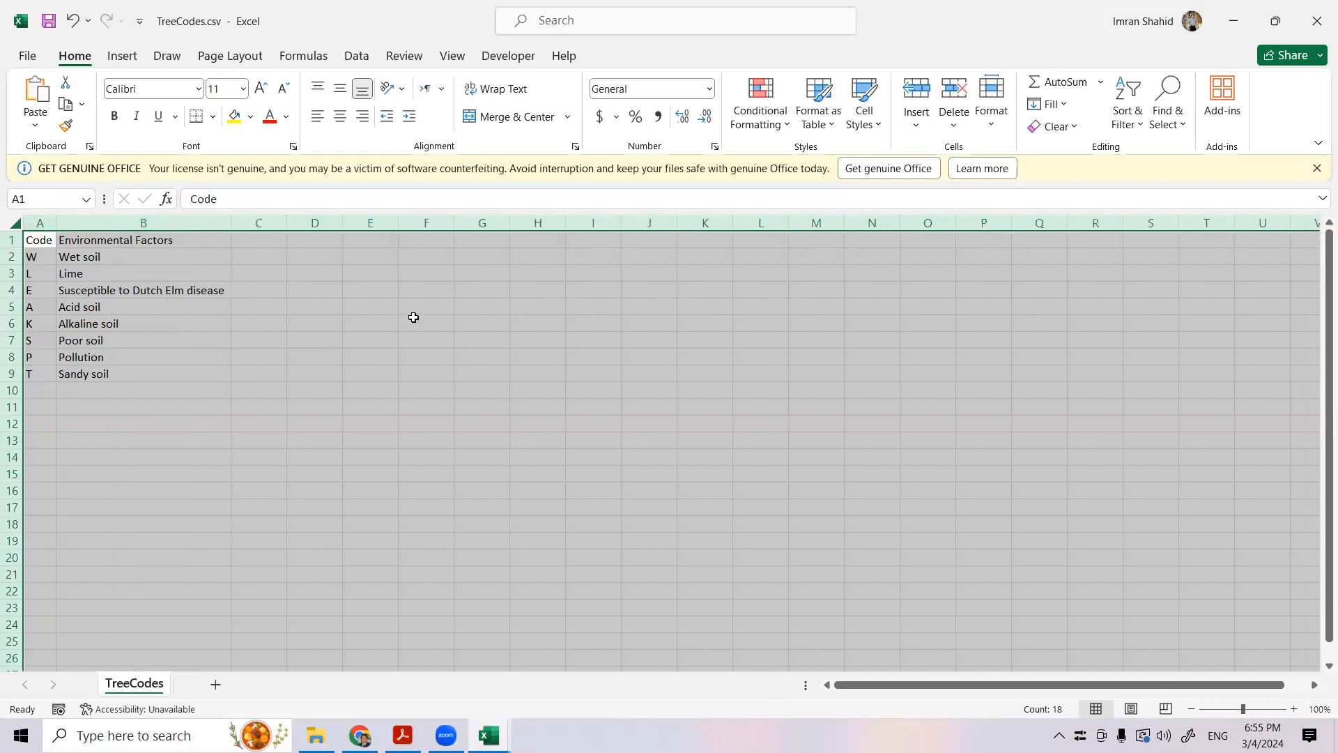
click(425, 323)
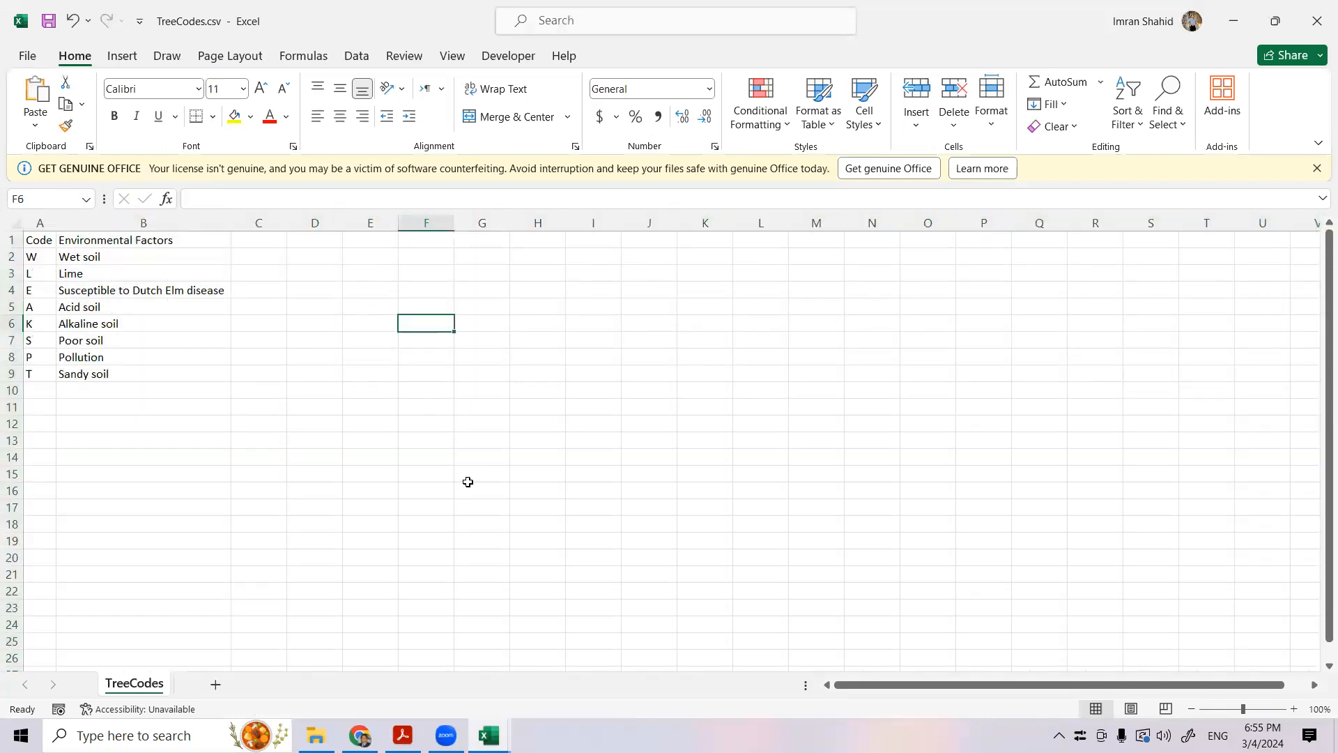
- Look over Trees.csv and check the exam paper in Acrobat for the header details it requires
click(488, 735)
click(311, 673)
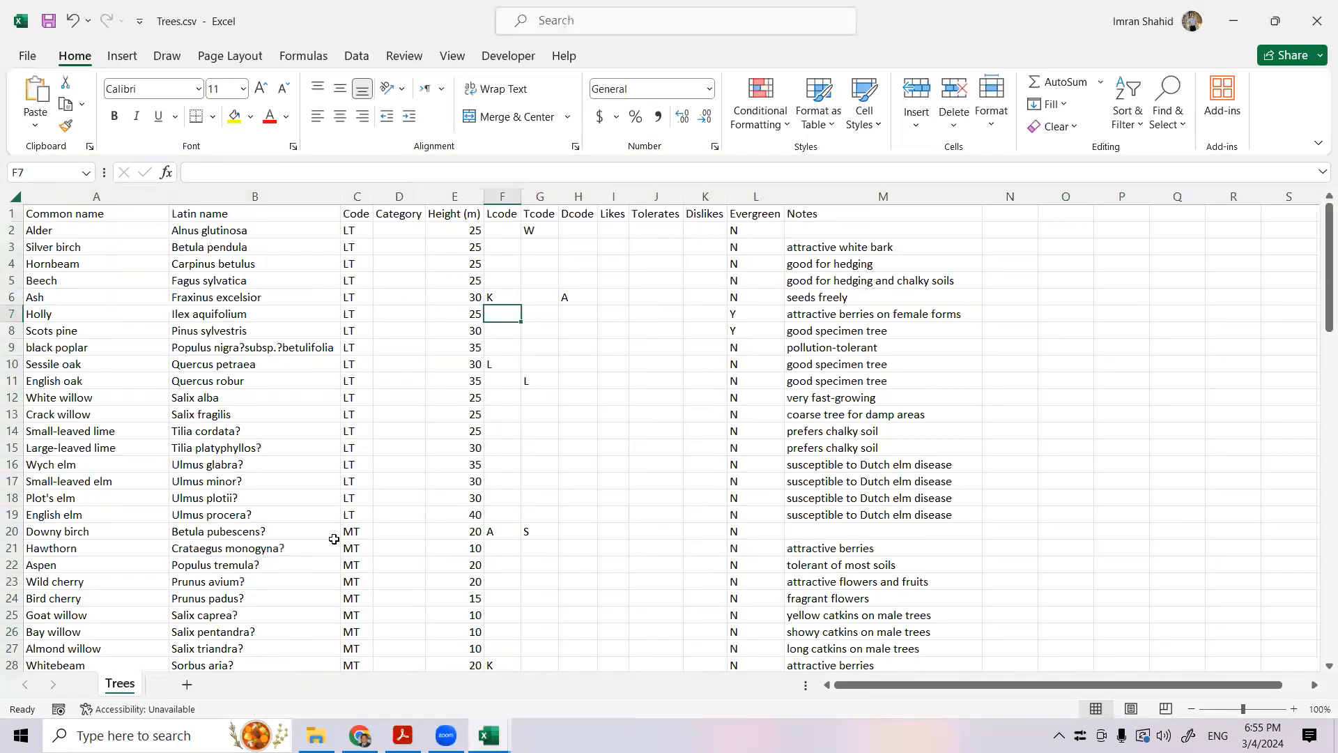
click(403, 735)
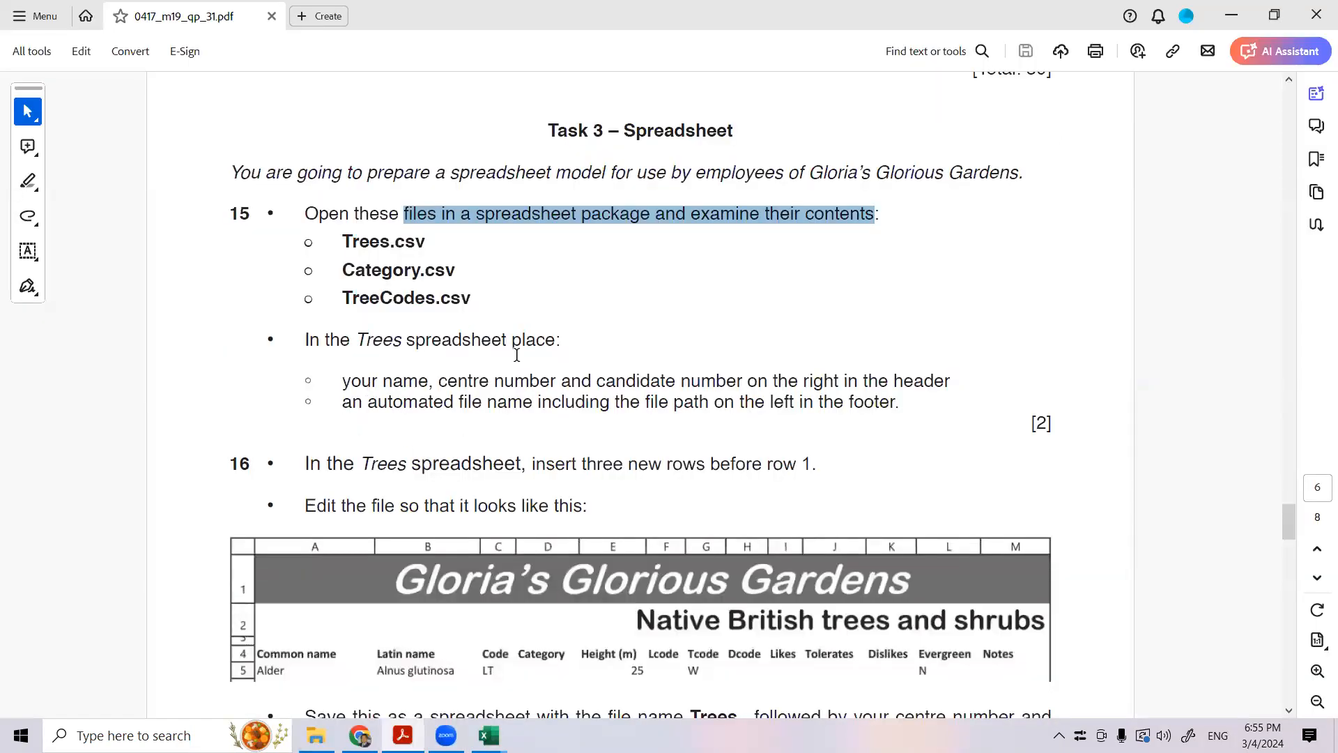
drag(384, 381, 932, 377)
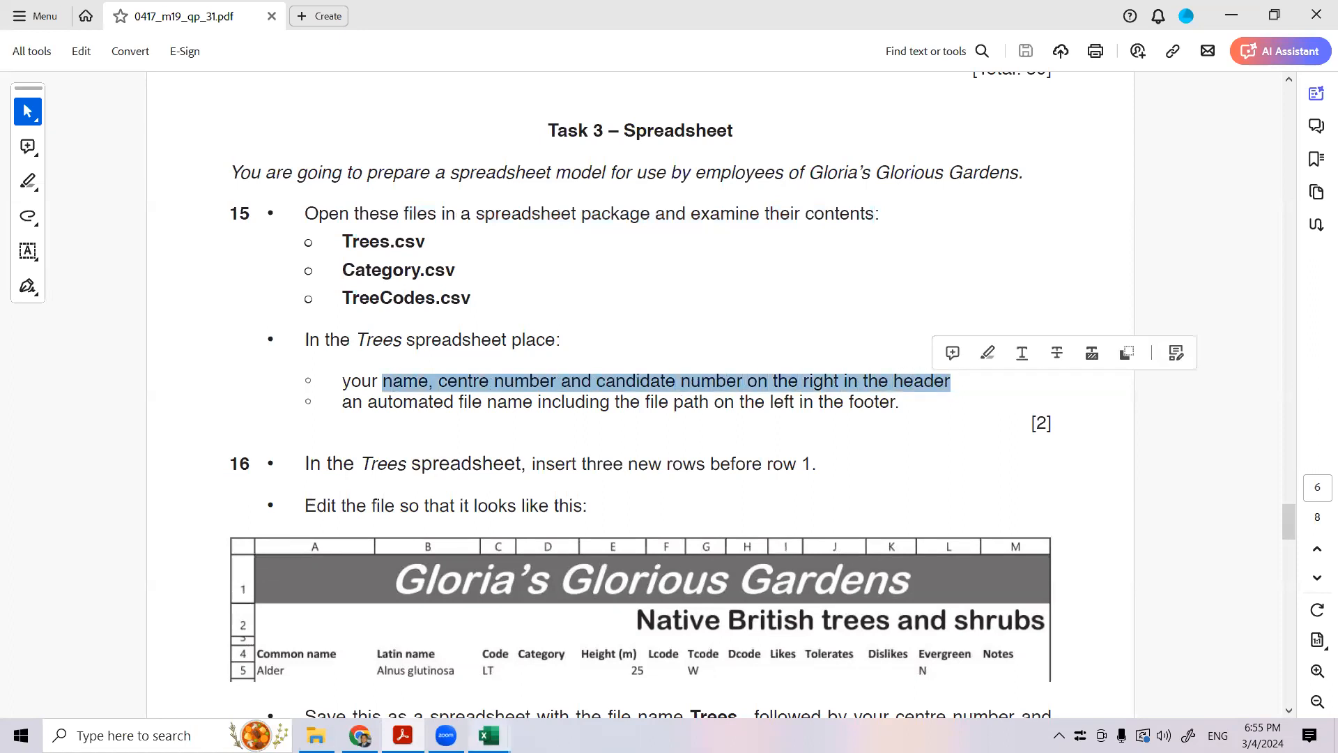
- Return to Trees.csv in Excel and enter the name, centre number and candidate number in the right section of the page header
mouse_move(489, 735)
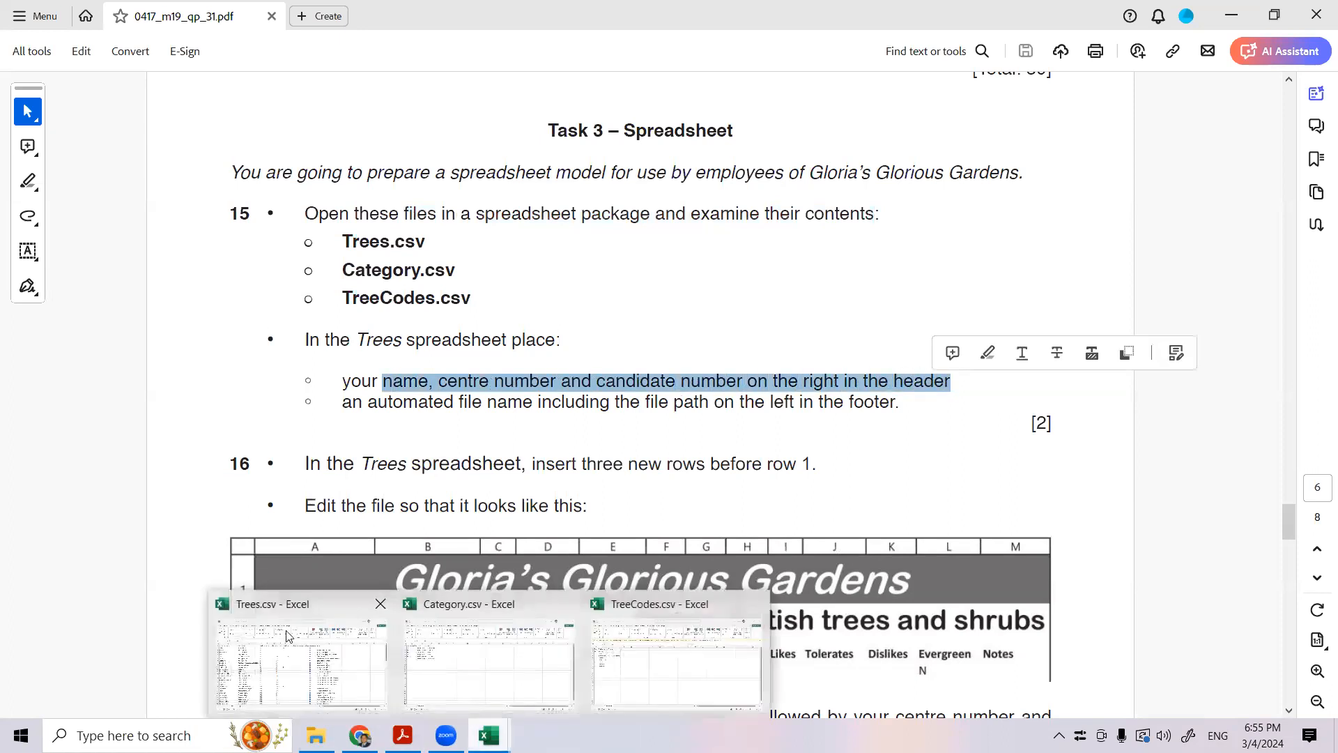
click(382, 640)
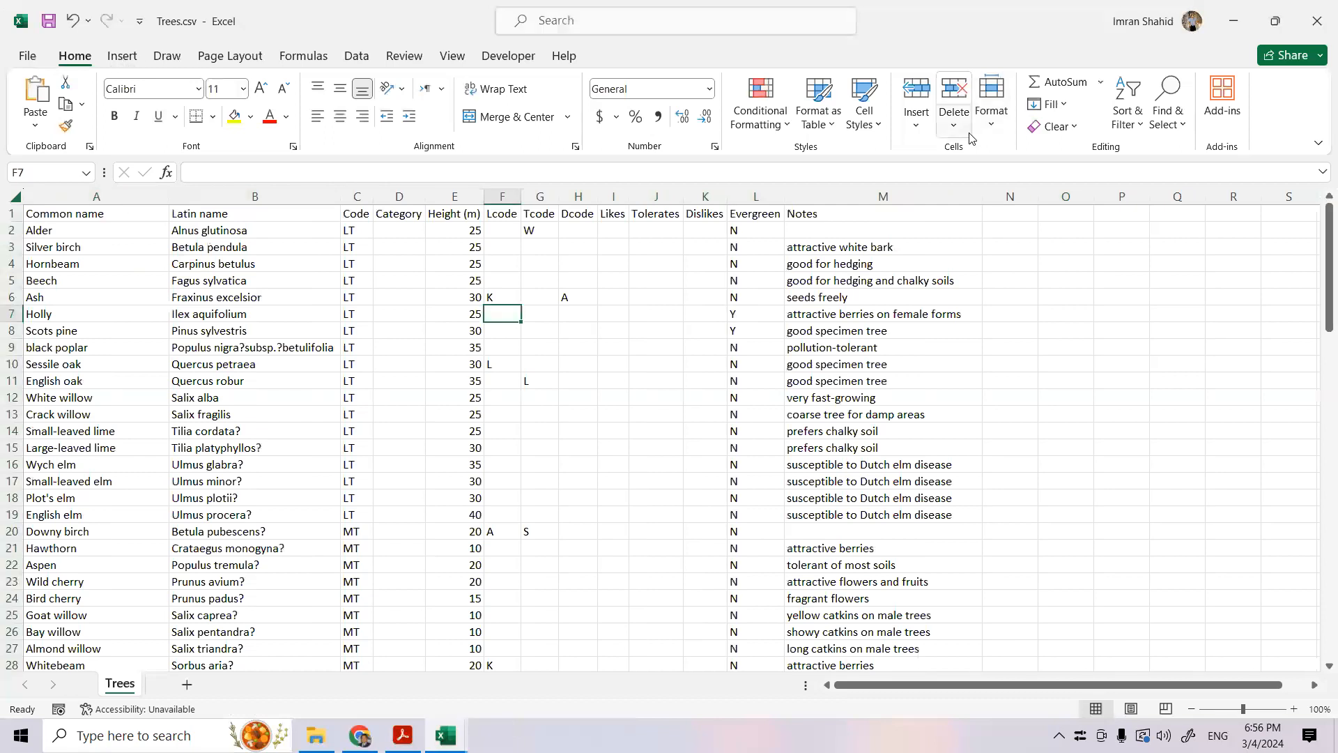
click(123, 57)
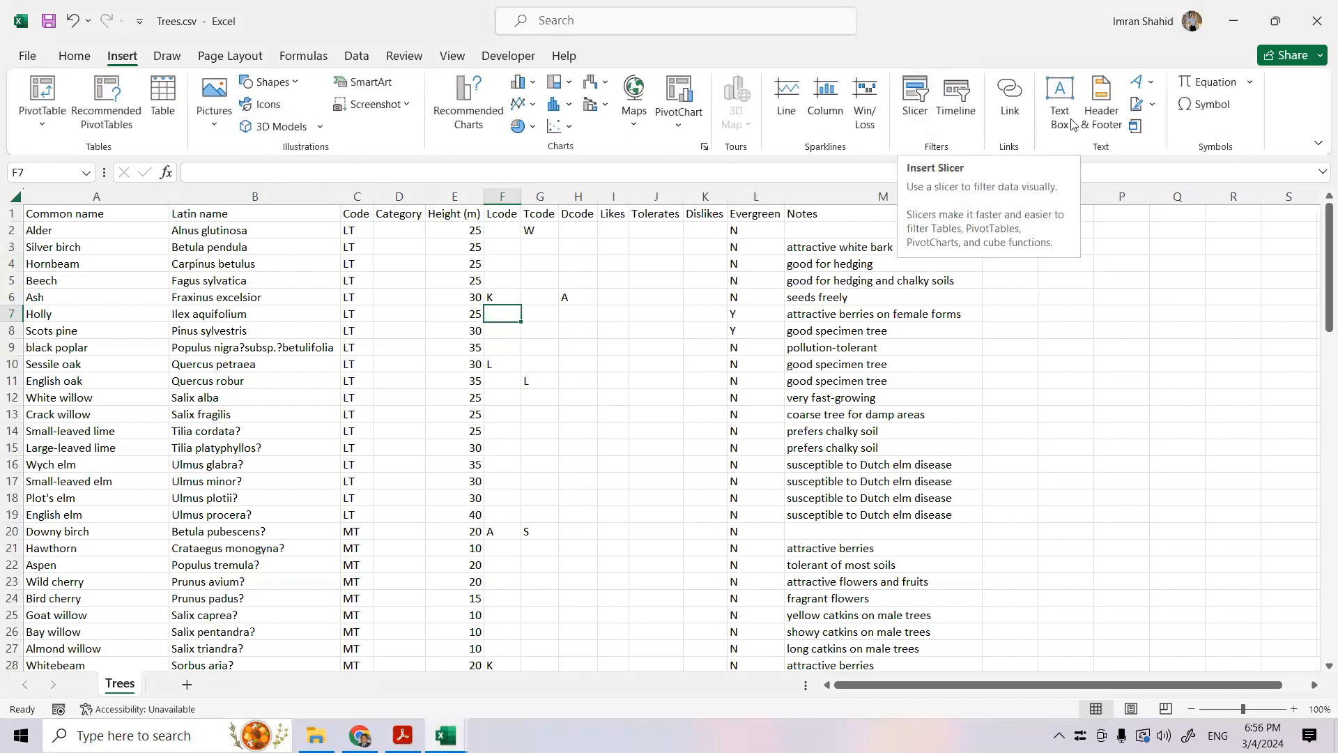
click(1104, 119)
click(648, 303)
click(391, 734)
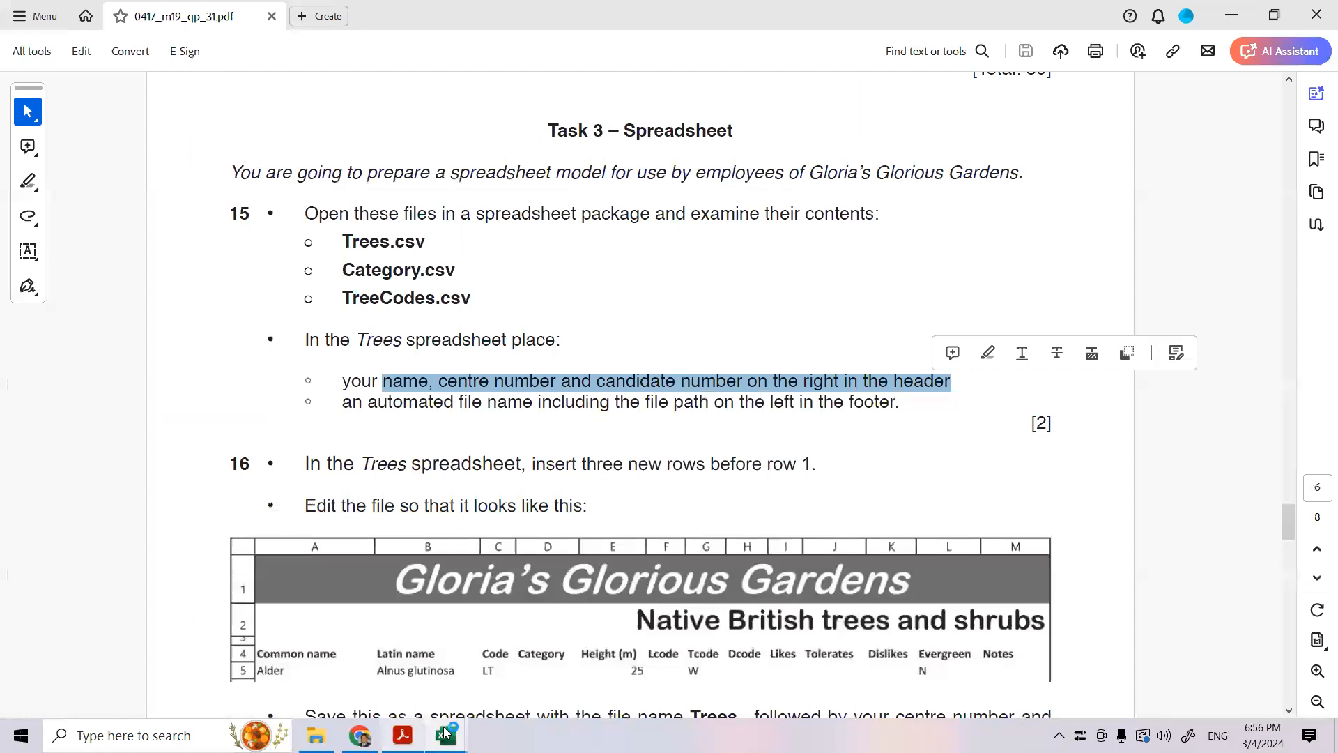
mouse_move(446, 732)
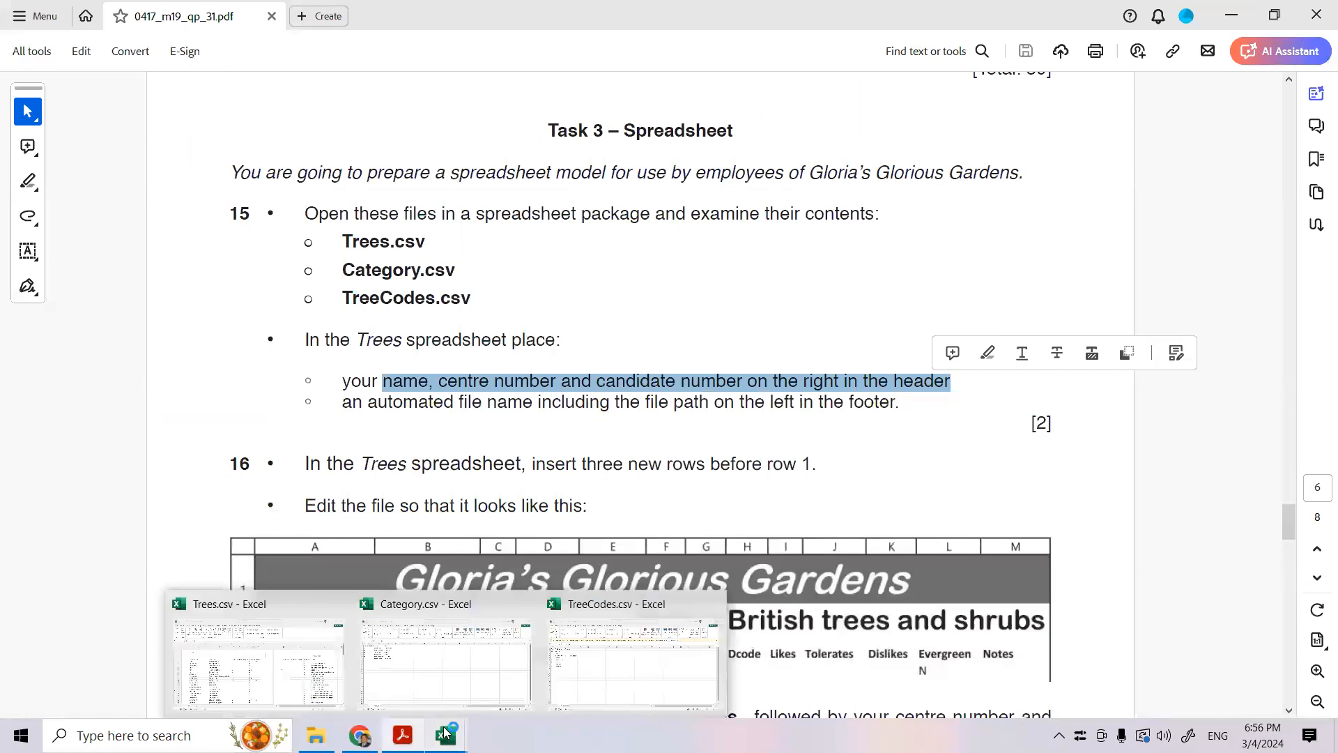
click(334, 658)
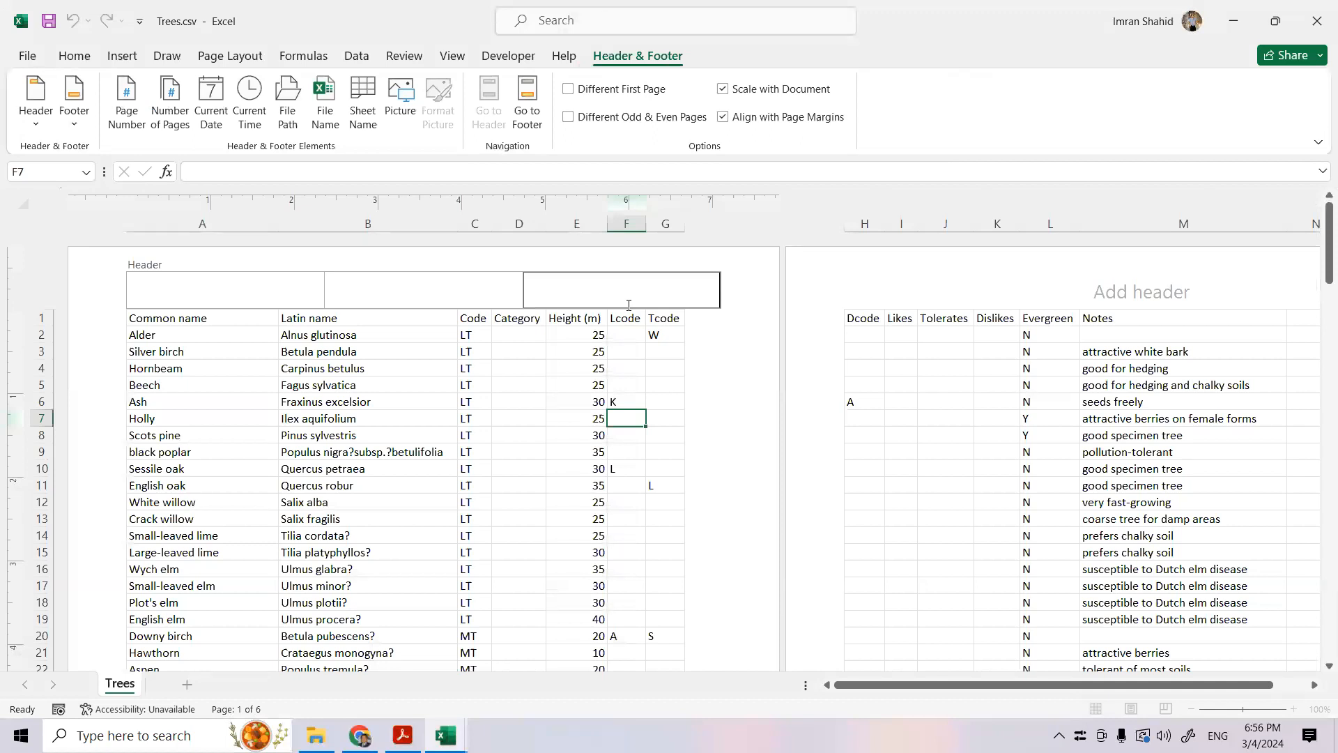
text(Name,SA172, 1234)
- Check the footer requirement in the exam paper and insert the automated file path with file name in the left footer section of Trees.csv
click(403, 735)
drag(385, 410, 861, 414)
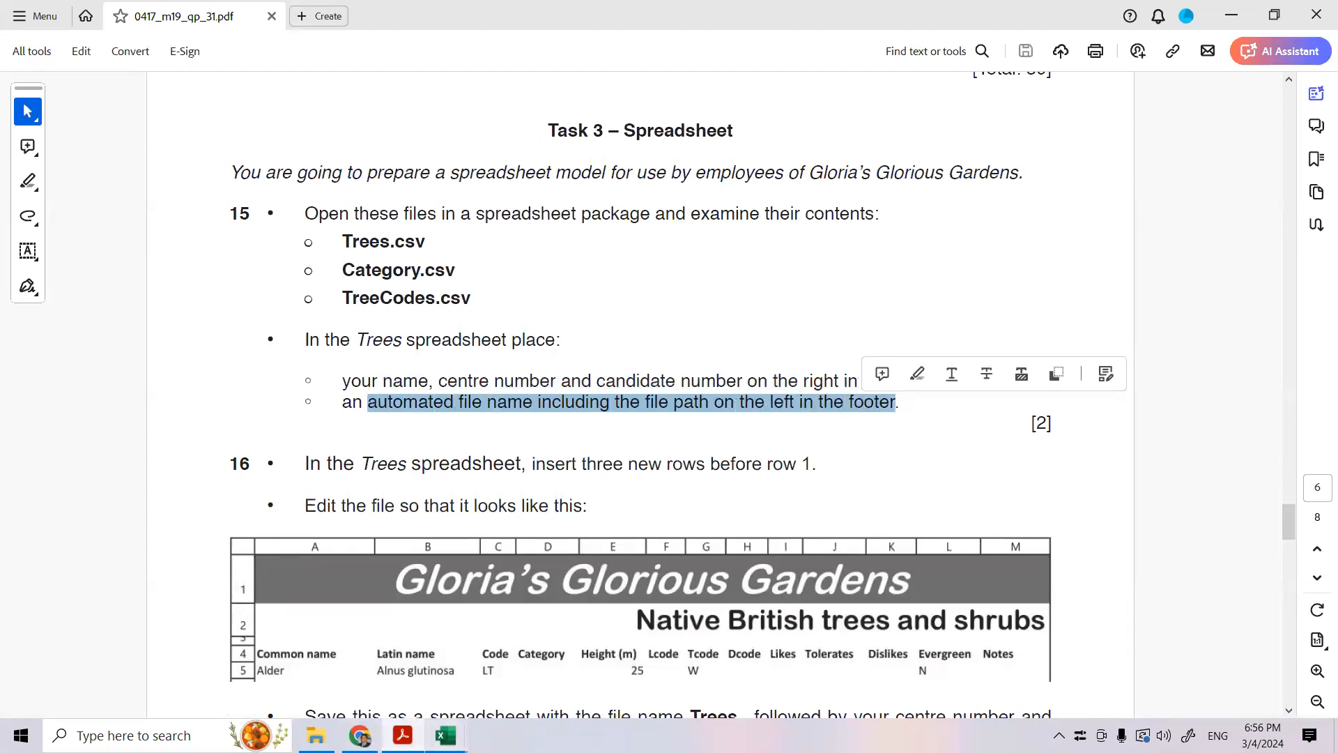
mouse_move(446, 735)
click(271, 652)
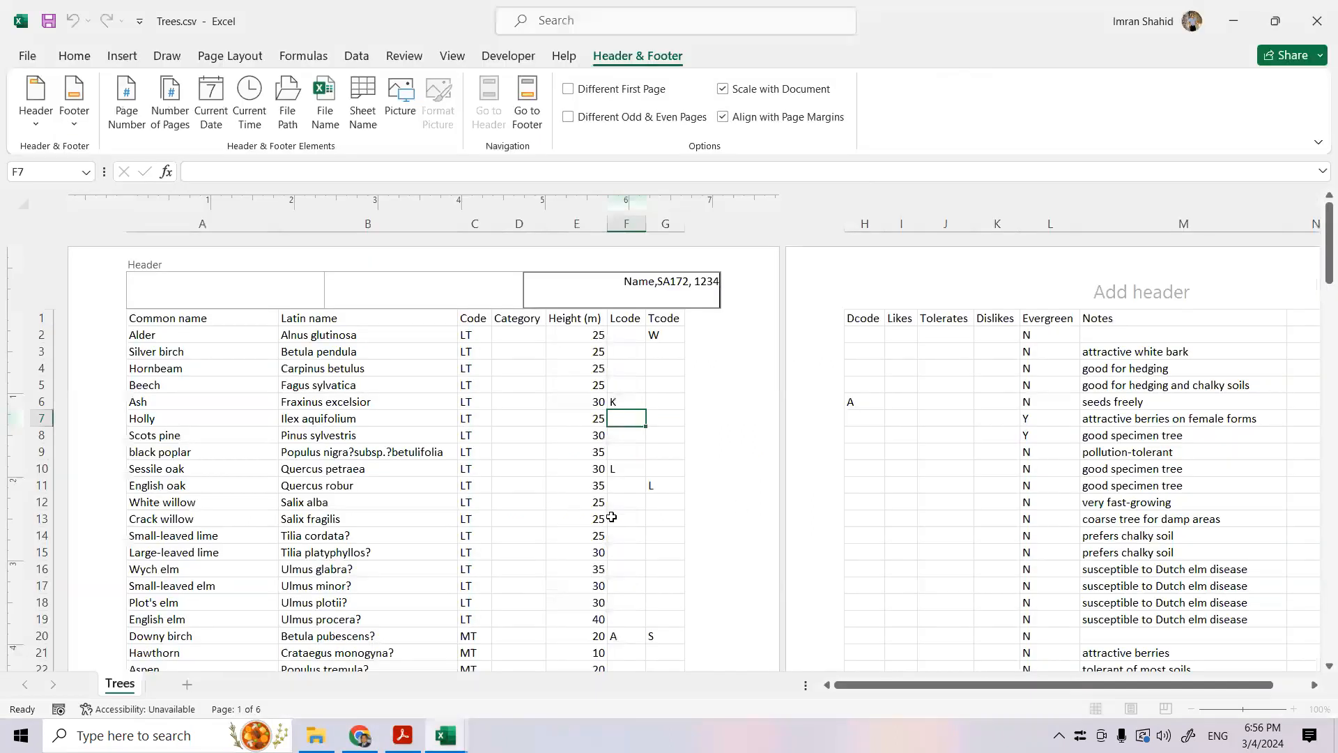
click(567, 538)
scroll(499, 512, down, 8)
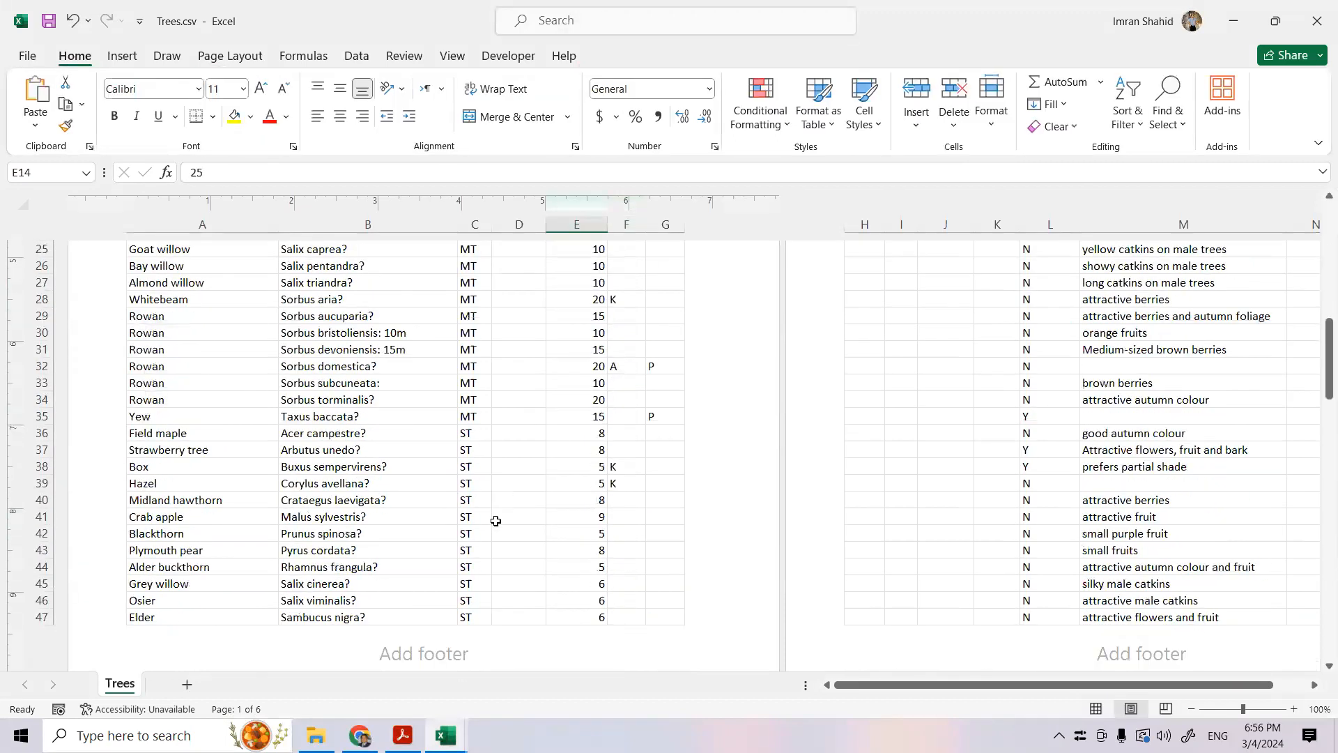
scroll(495, 520, down, 1)
click(292, 600)
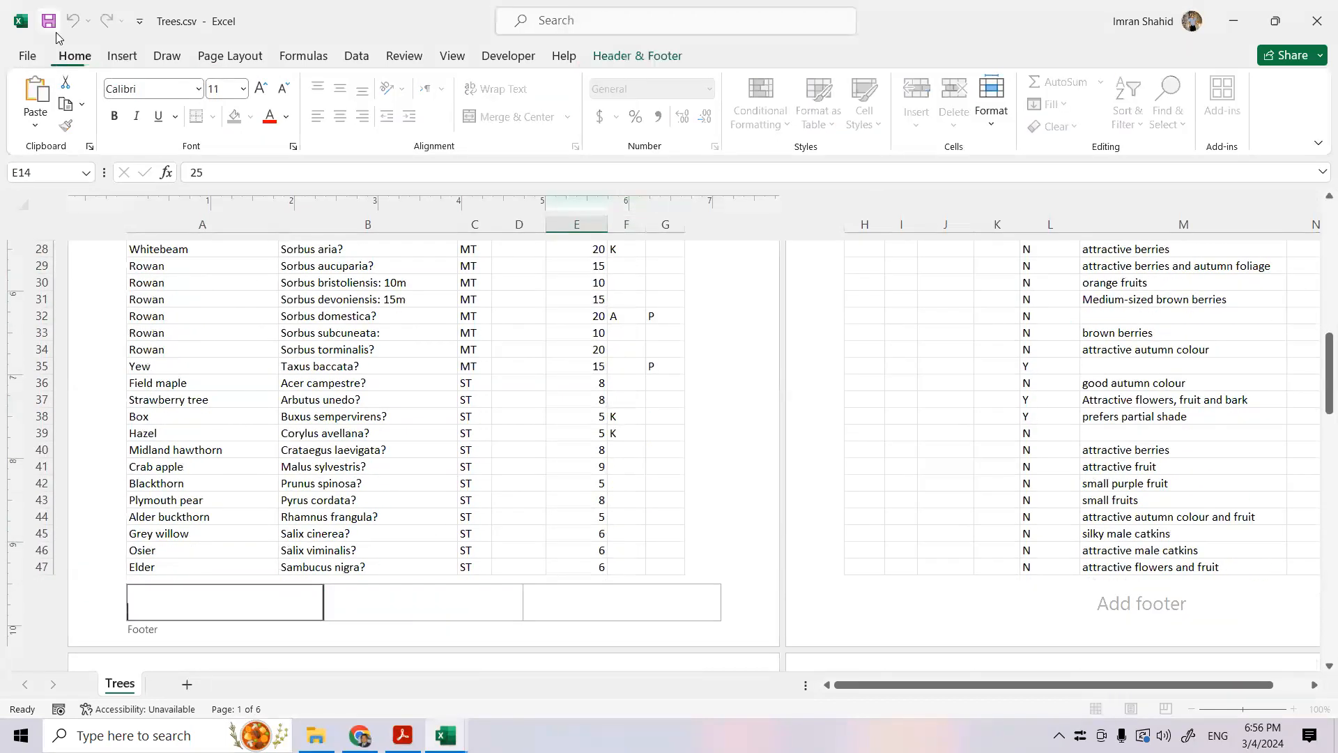
click(110, 63)
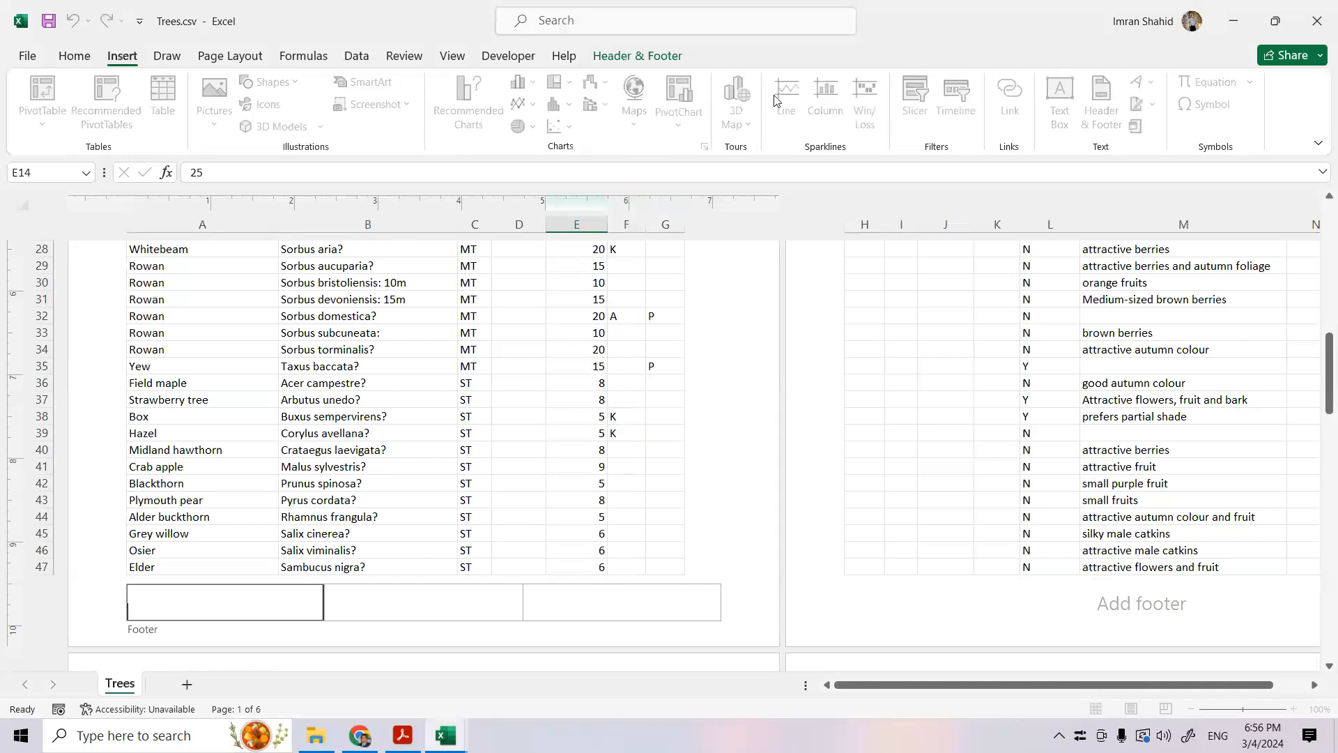
click(643, 62)
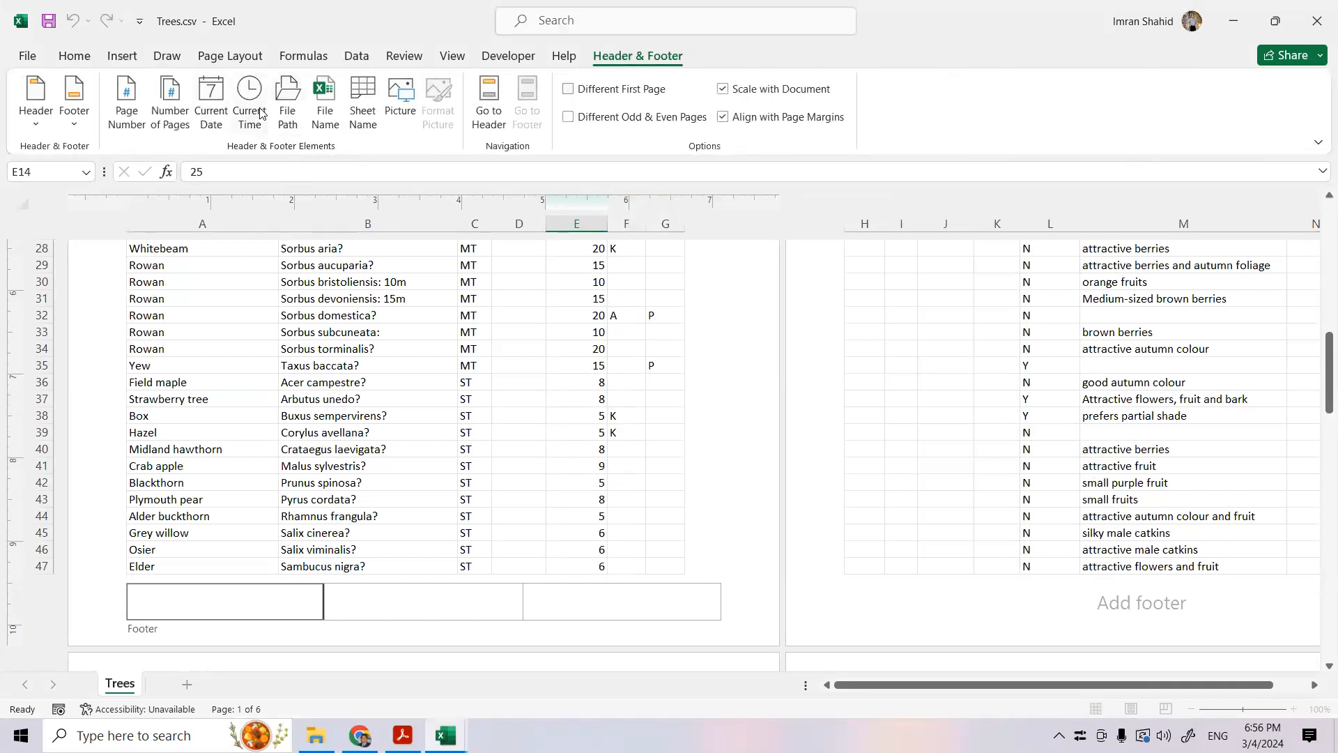
click(282, 108)
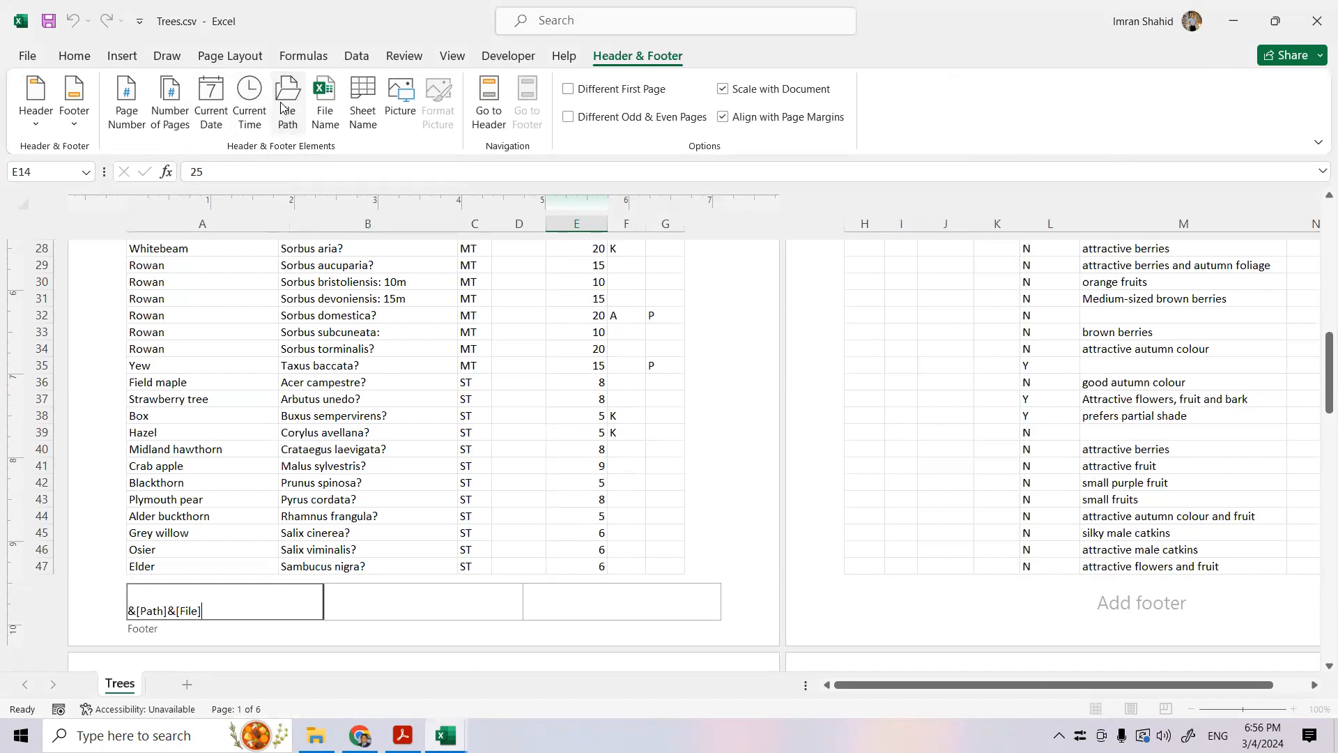
- Leave the footer of Trees.csv and return the worksheet to Normal view
click(411, 299)
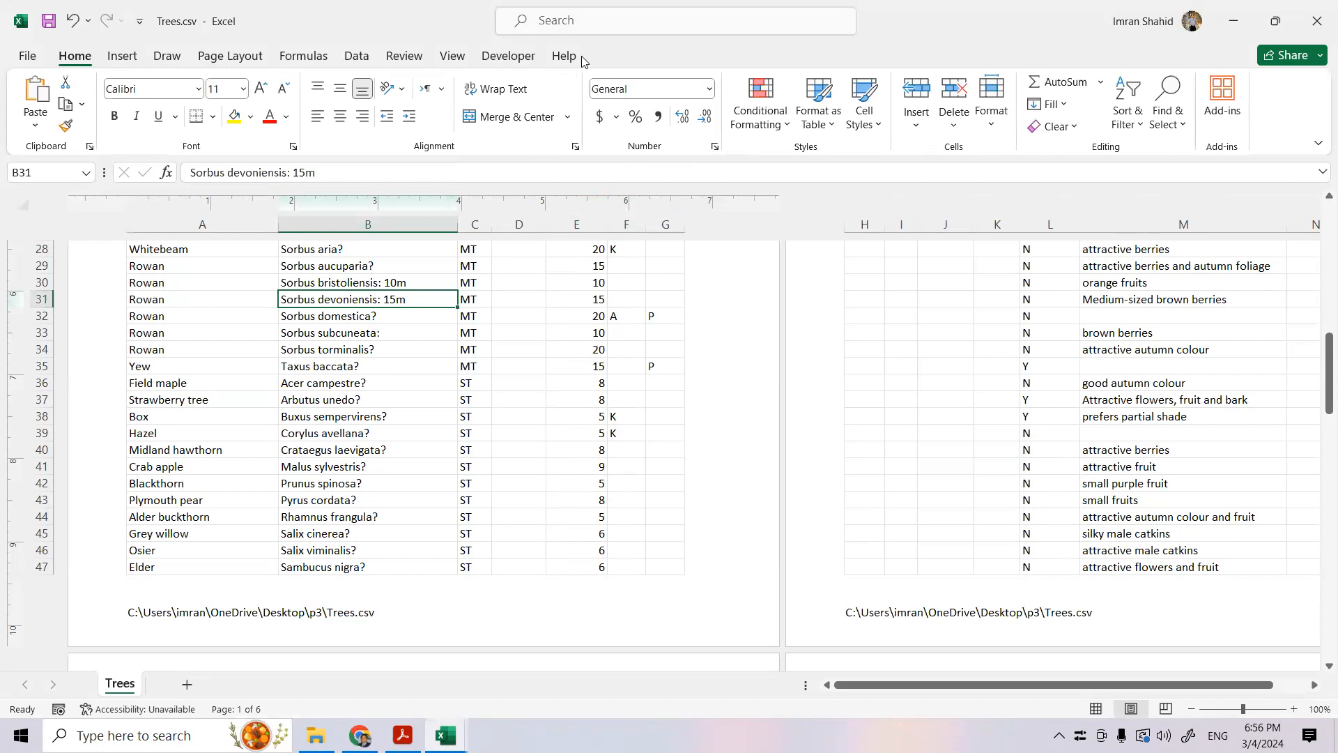
click(451, 55)
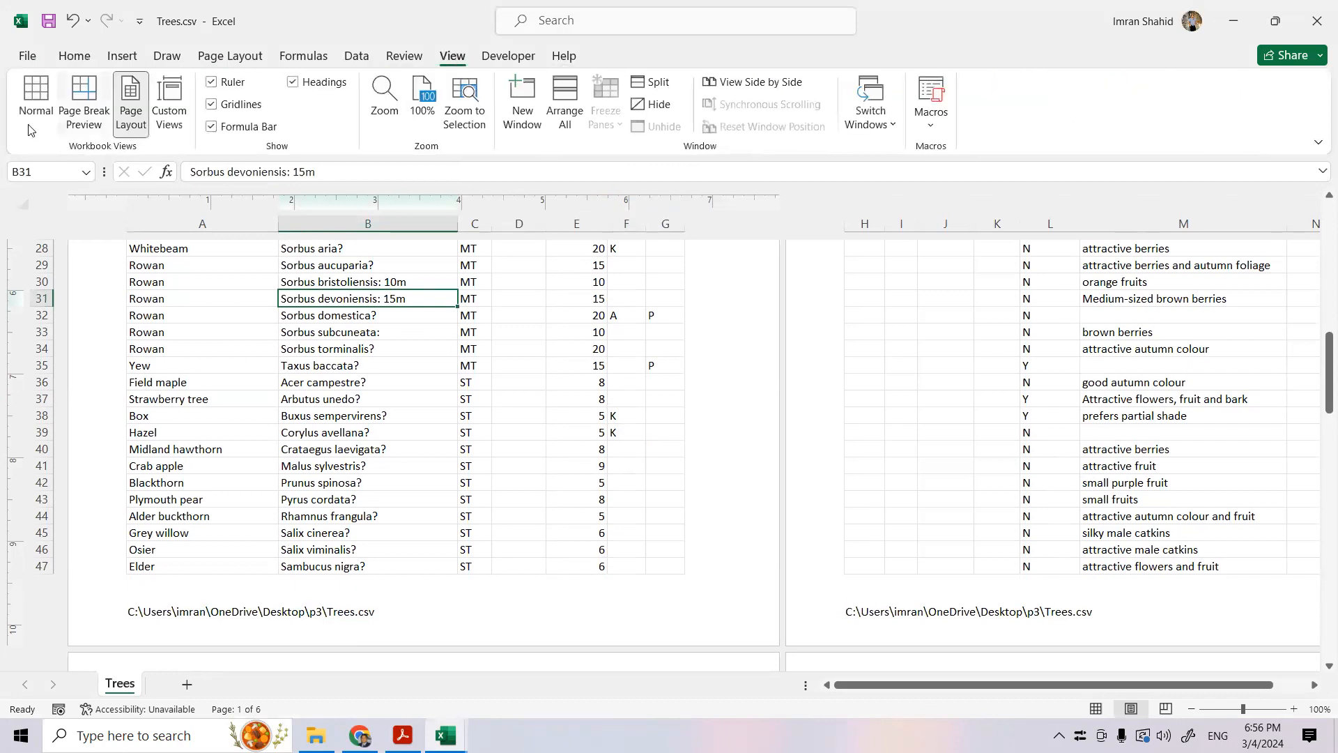
click(31, 94)
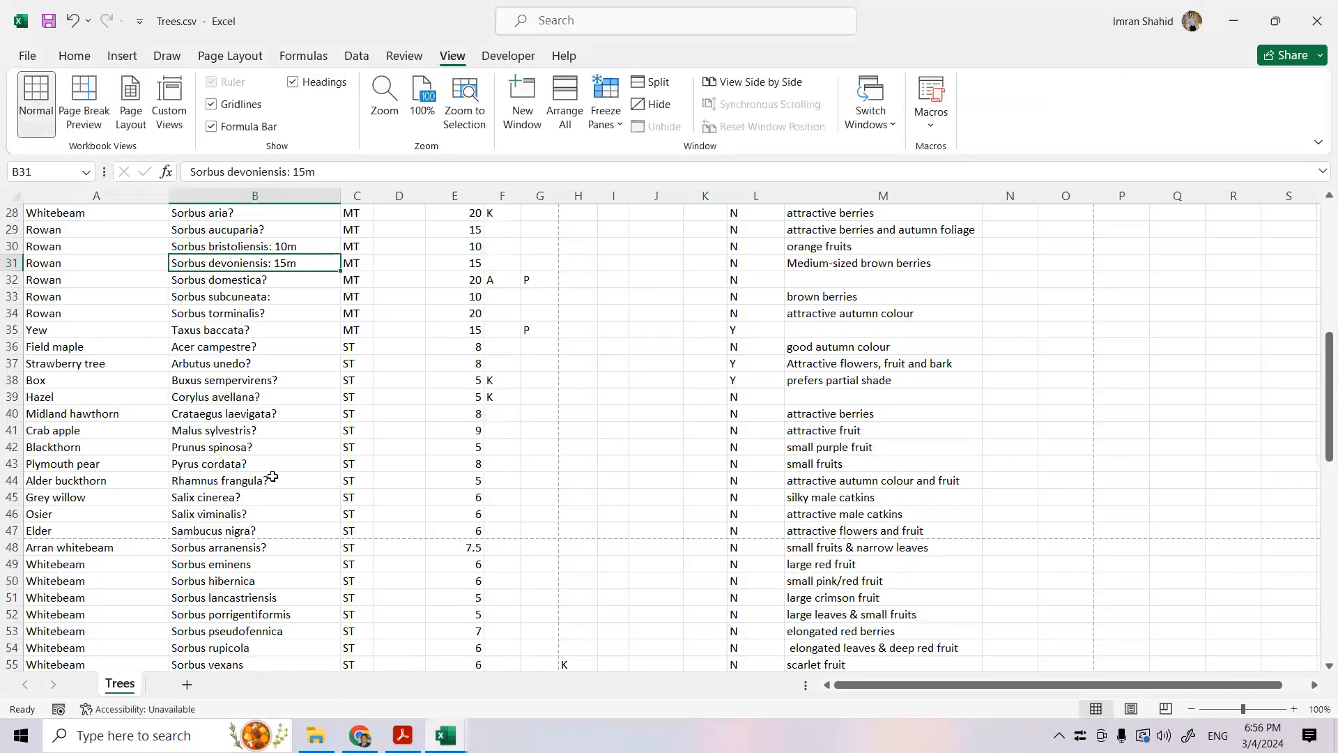
scroll(273, 477, up, 8)
- Check question 16 of the exam paper in Acrobat, and insert three new rows above row 1 of Trees.csv in Excel
click(403, 736)
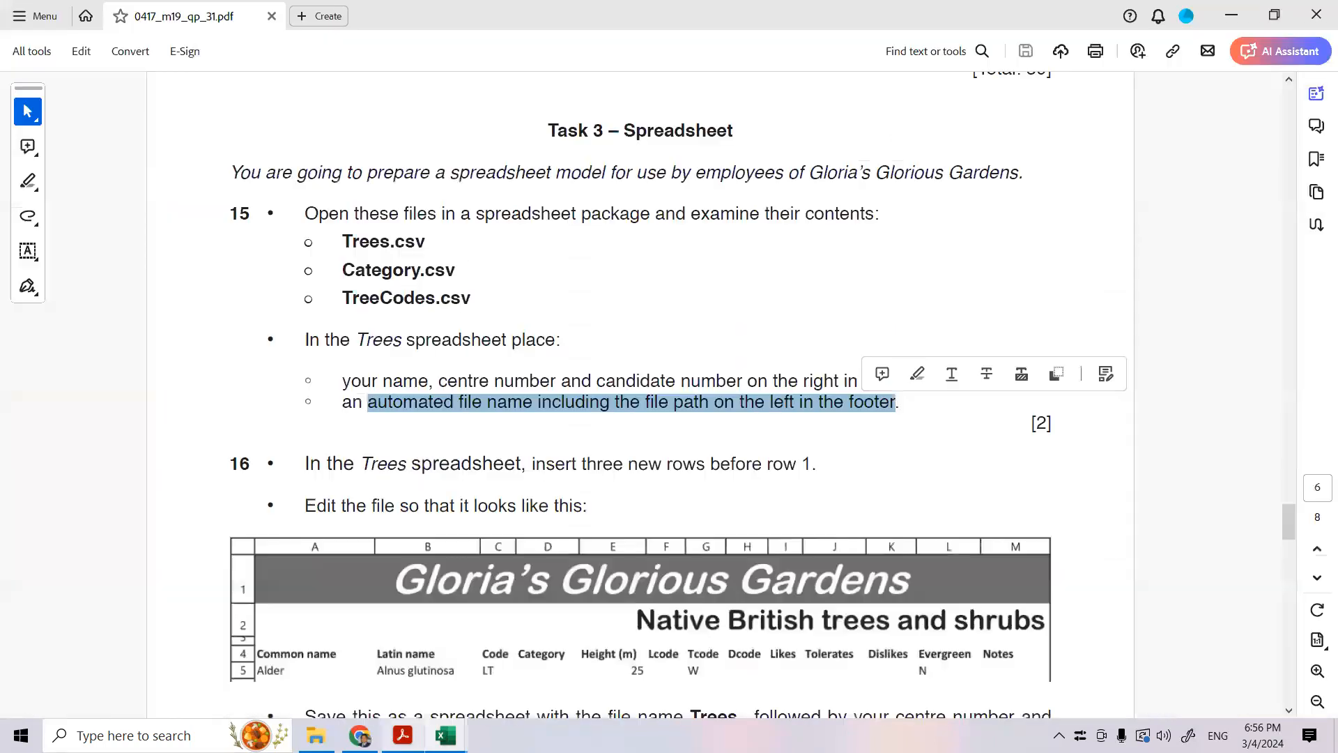
scroll(457, 454, down, 3)
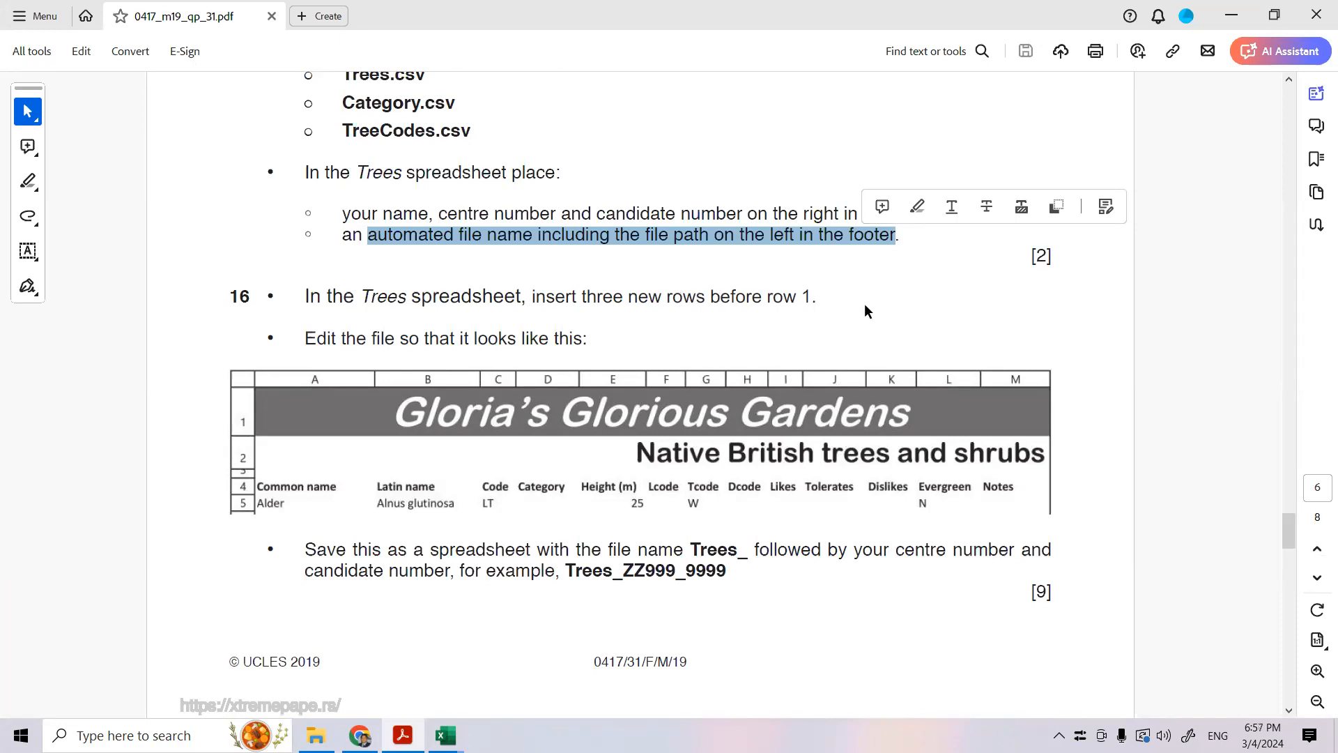
scroll(481, 336, down, 1)
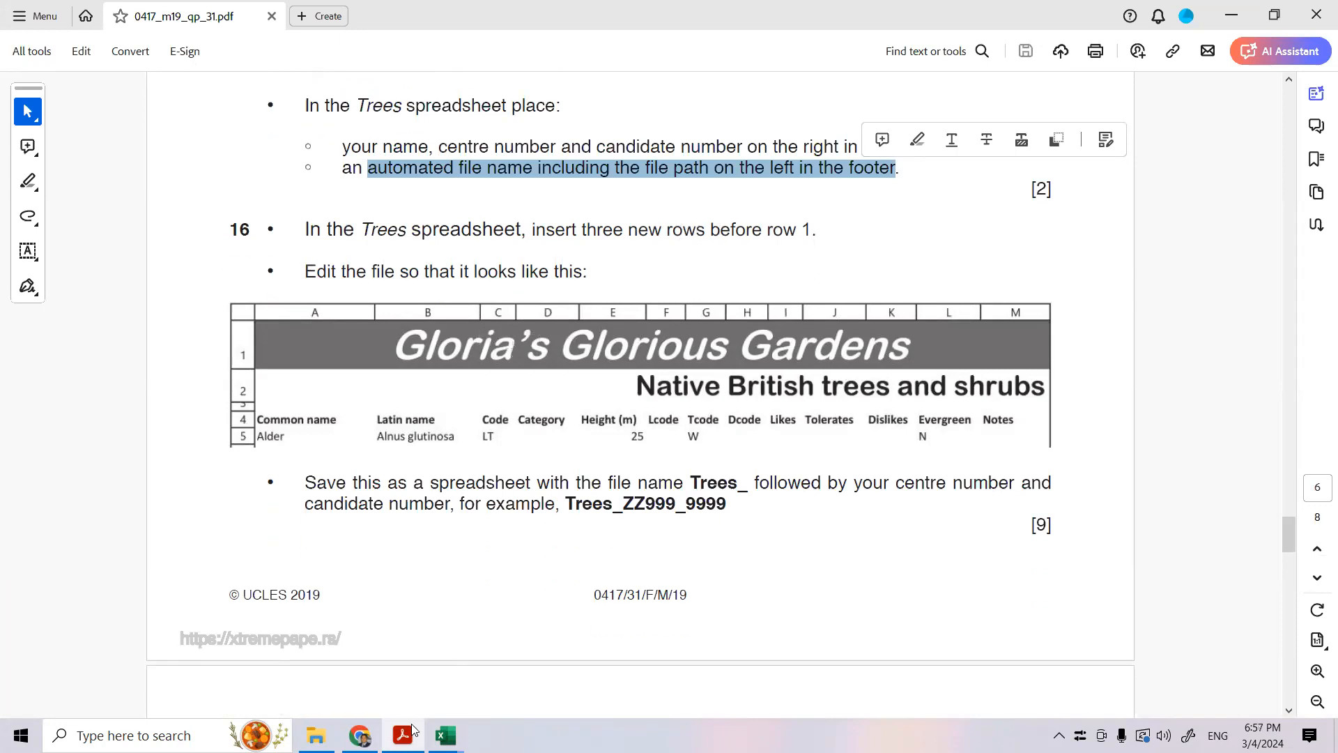
mouse_move(445, 735)
click(230, 655)
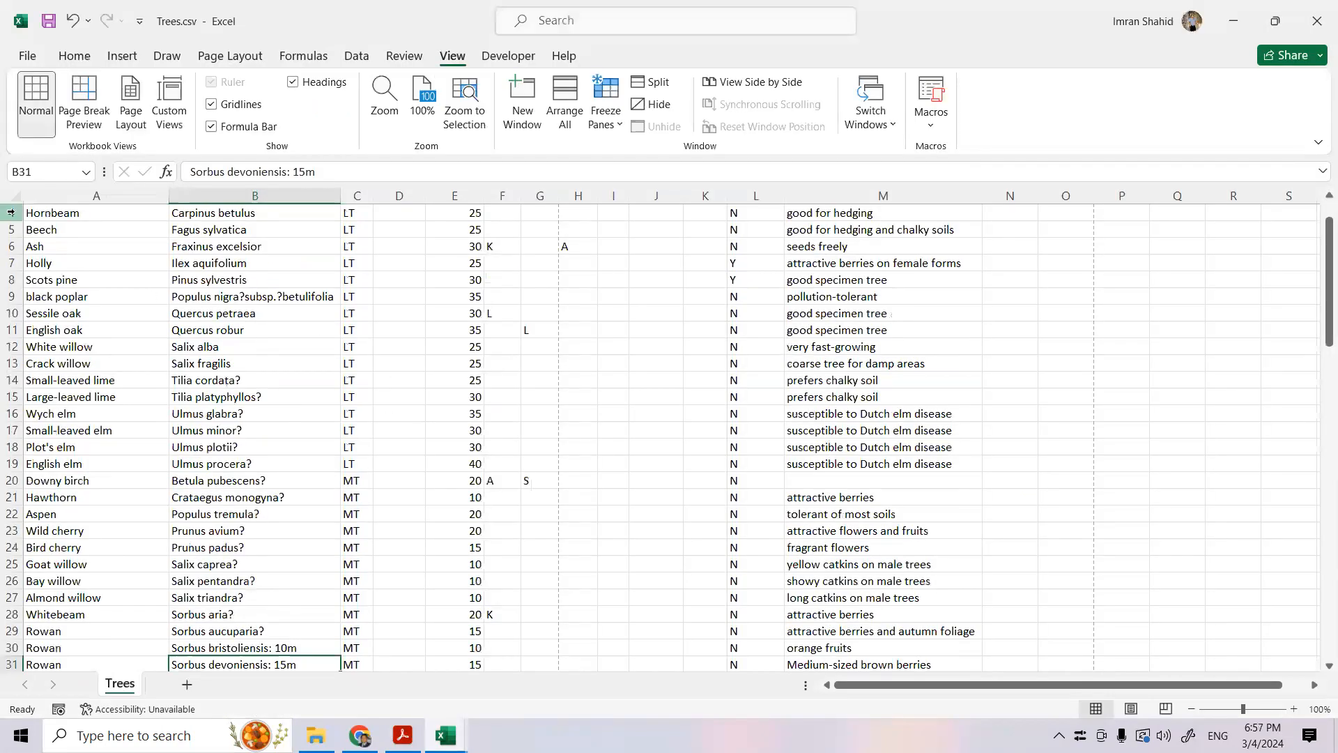
scroll(99, 353, up, 1)
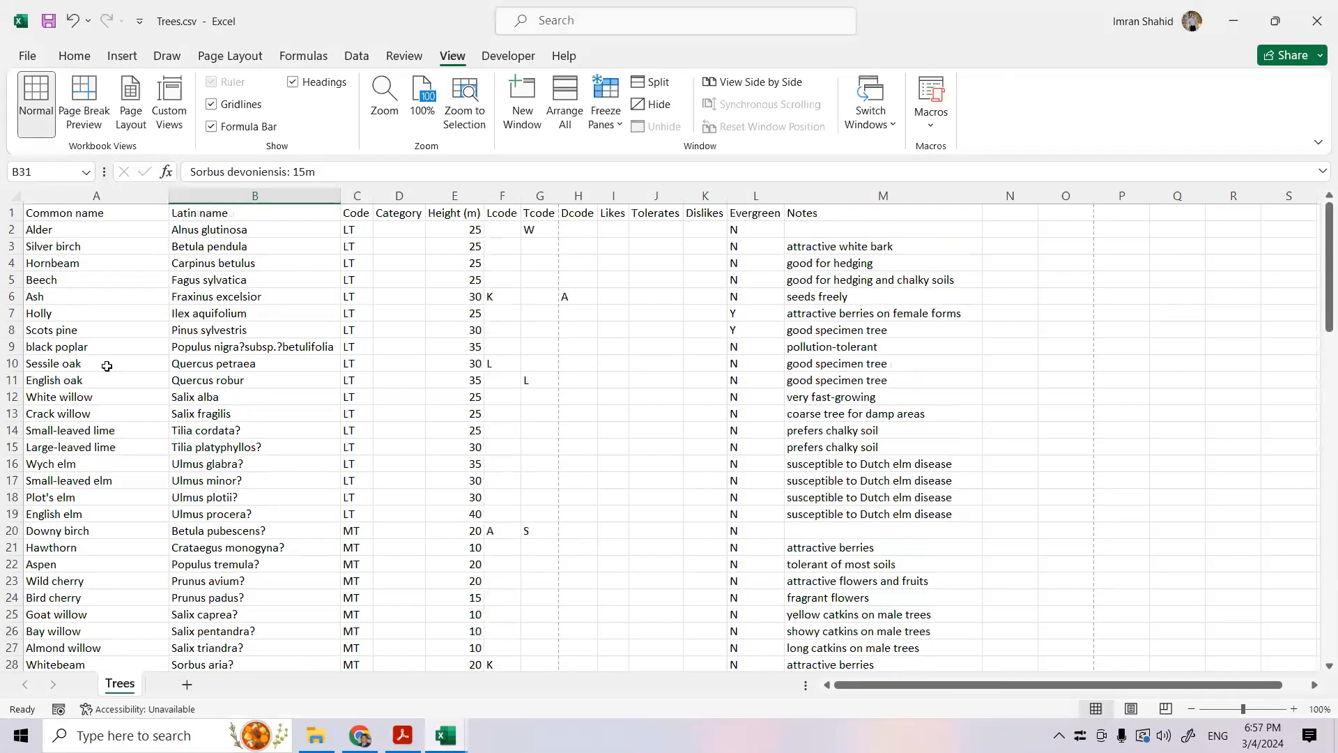
click(12, 212)
right_click(11, 212)
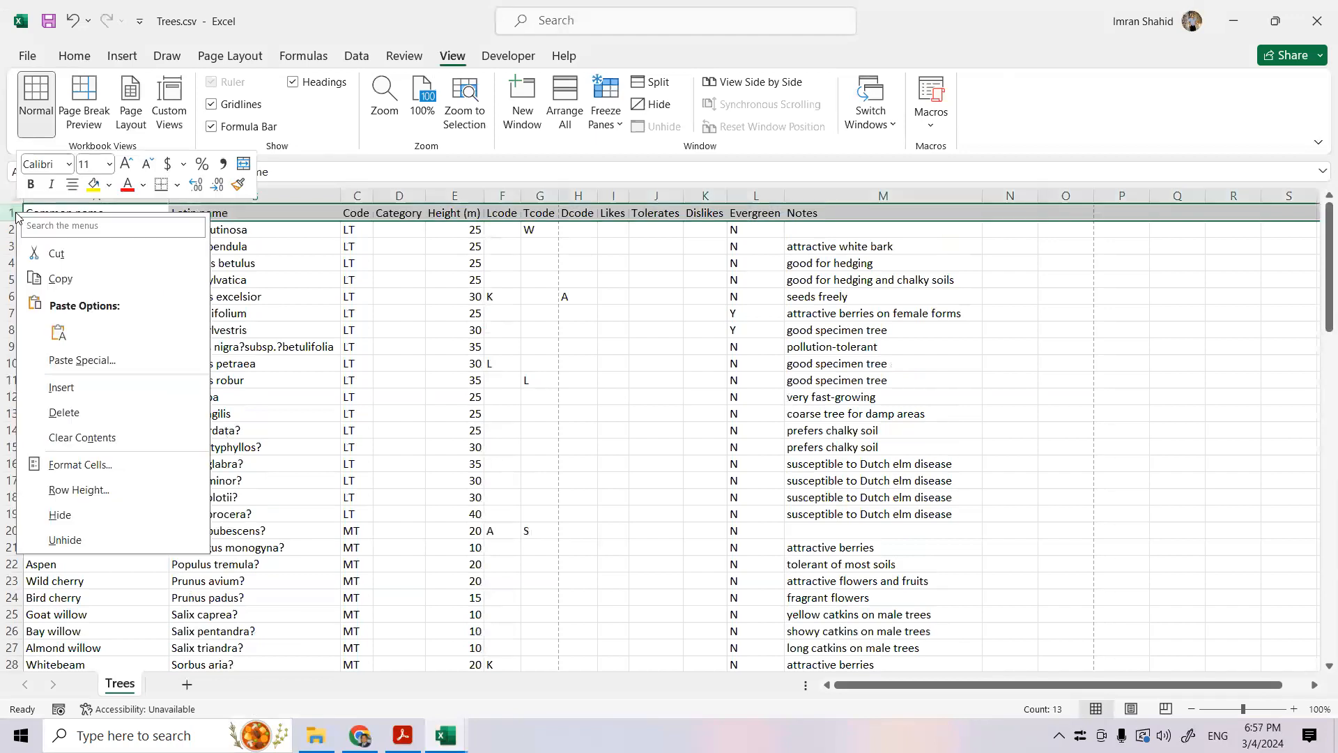
key(Escape)
key(ctrl+shift+plus)
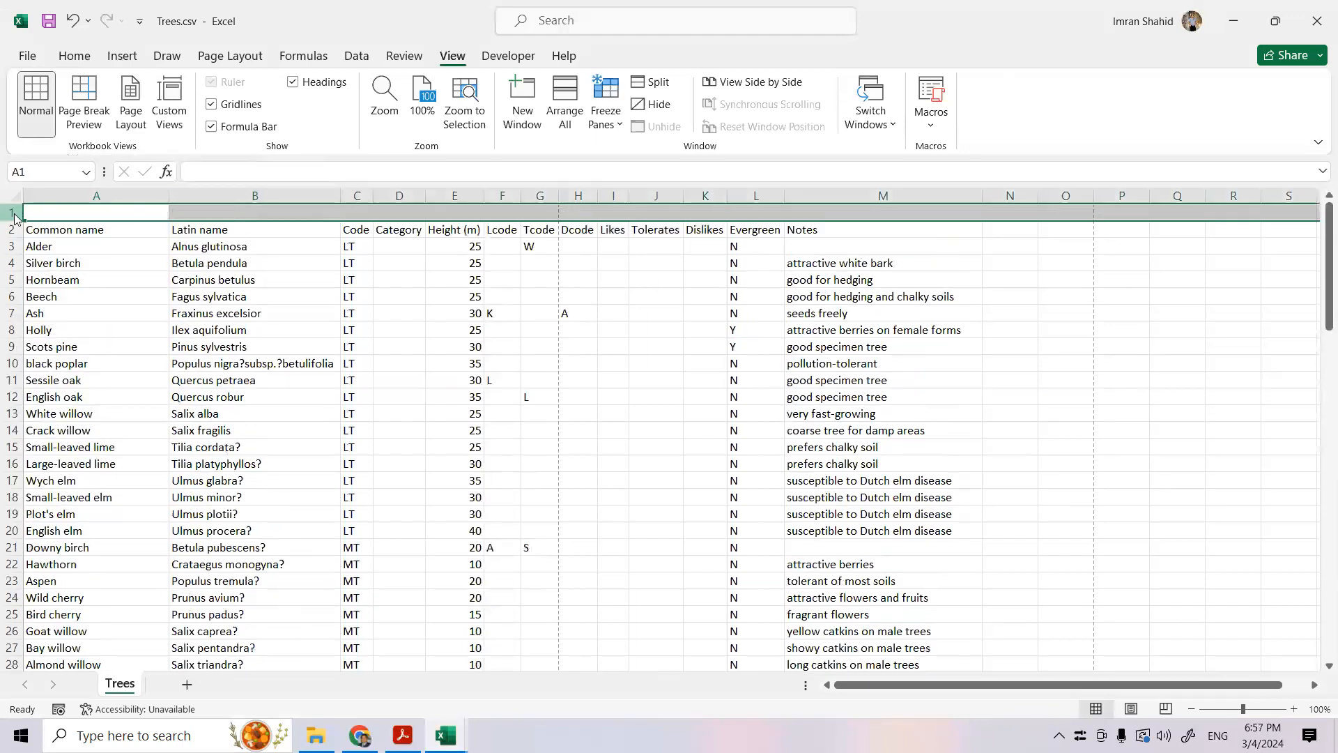
right_click(11, 212)
click(66, 390)
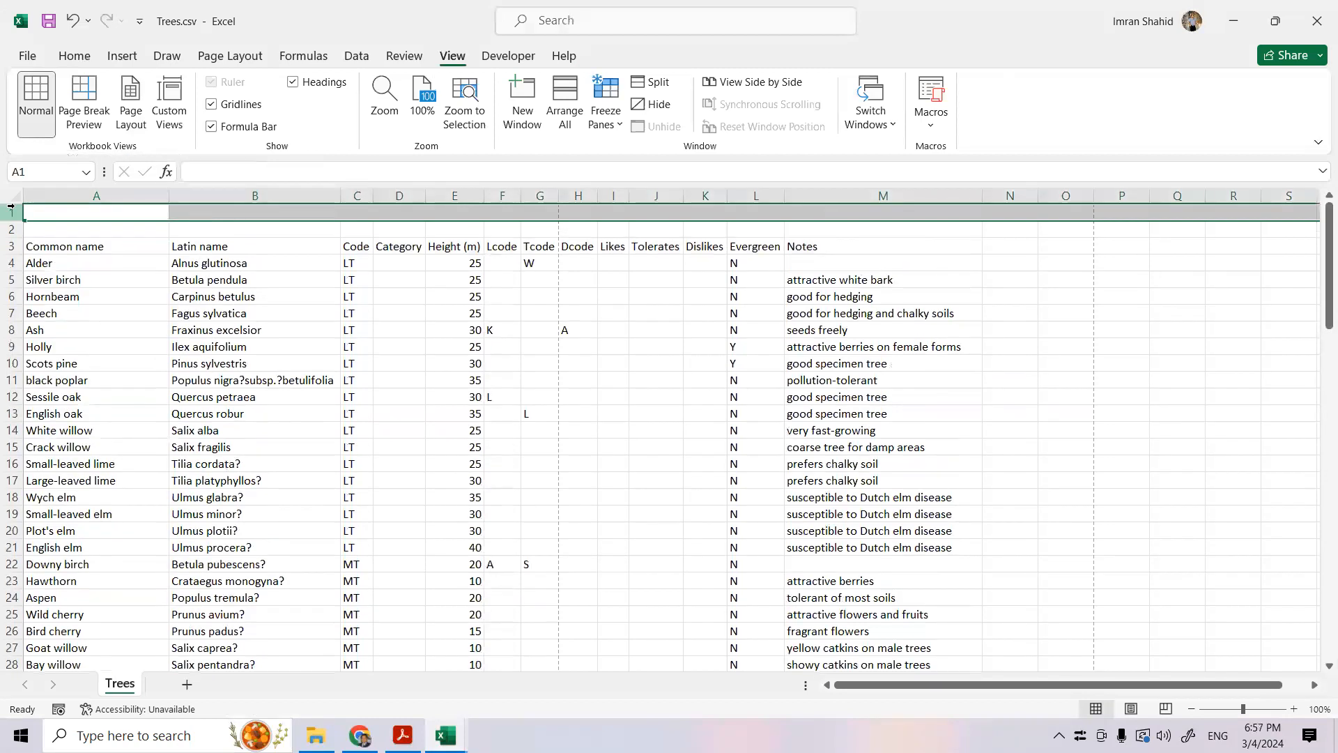
right_click(11, 212)
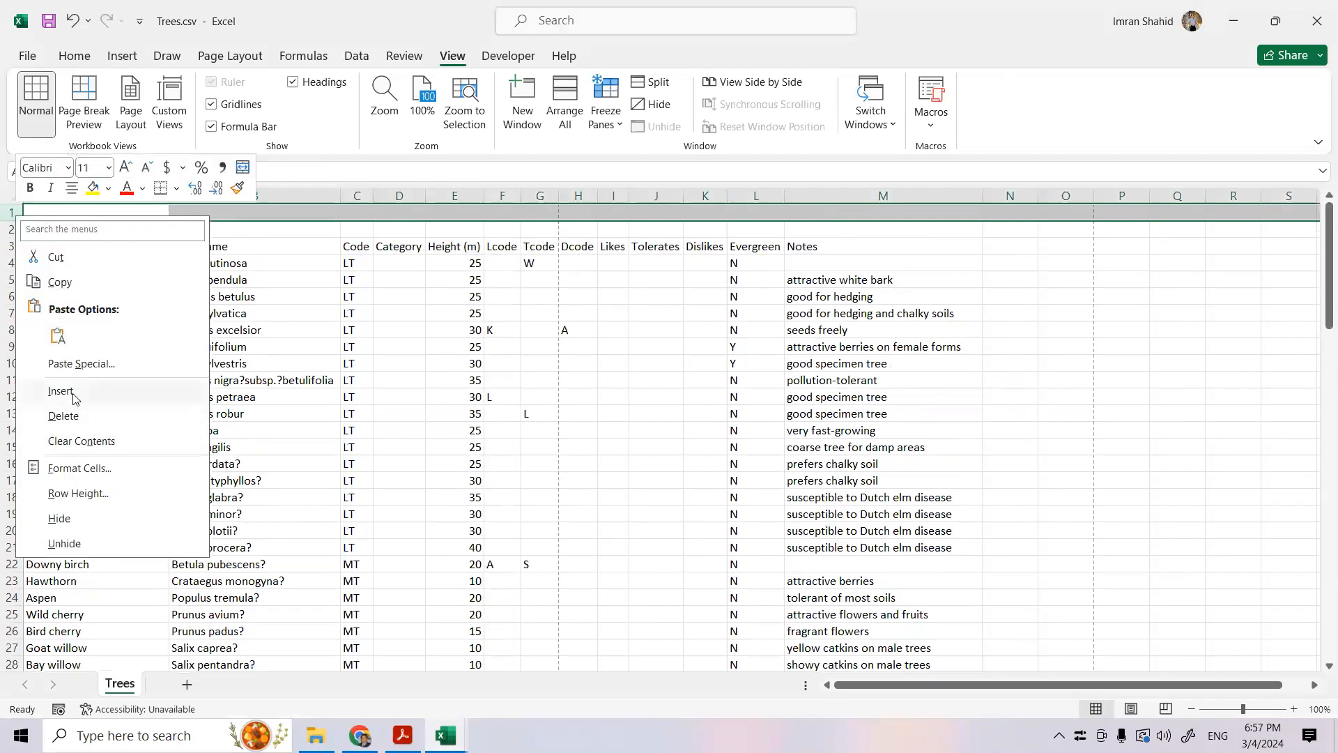
click(73, 391)
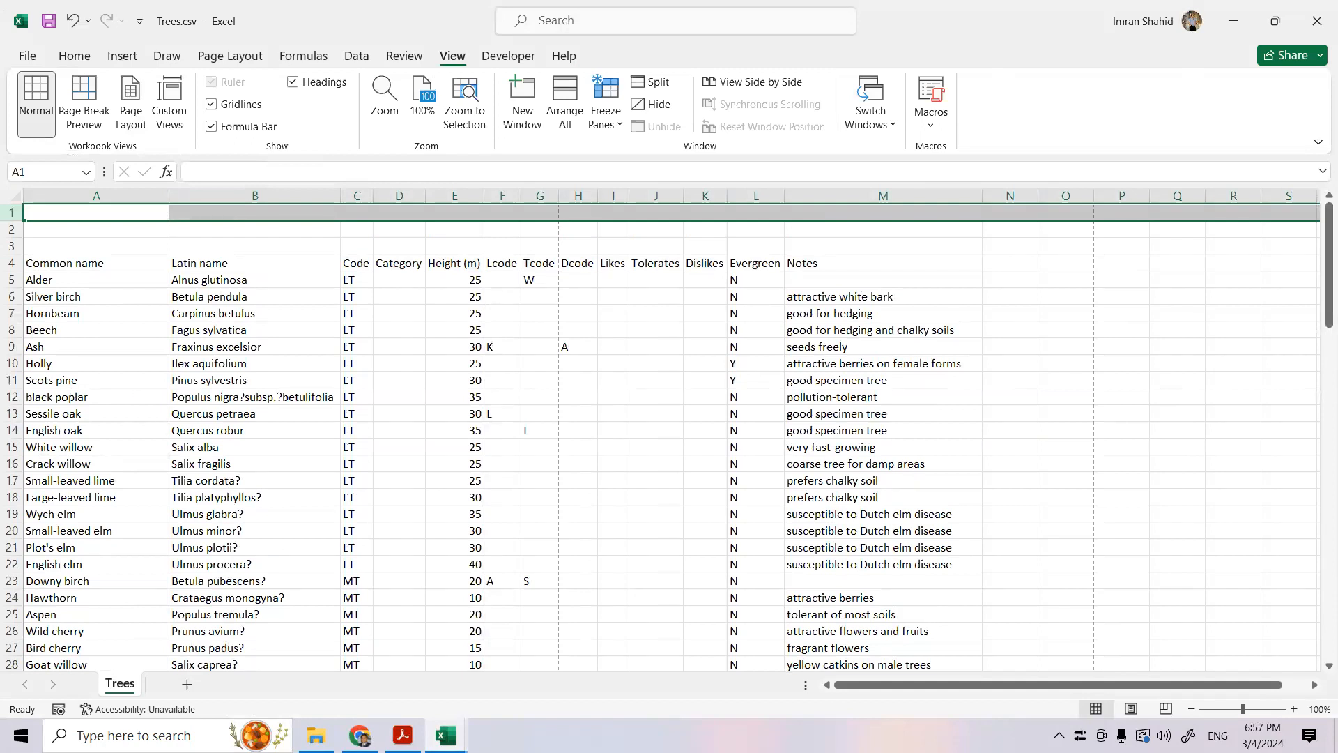
- Check the title layout in the exam paper in Acrobat, and merge and center cells A1:M1 of Trees.csv in Excel
mouse_move(403, 735)
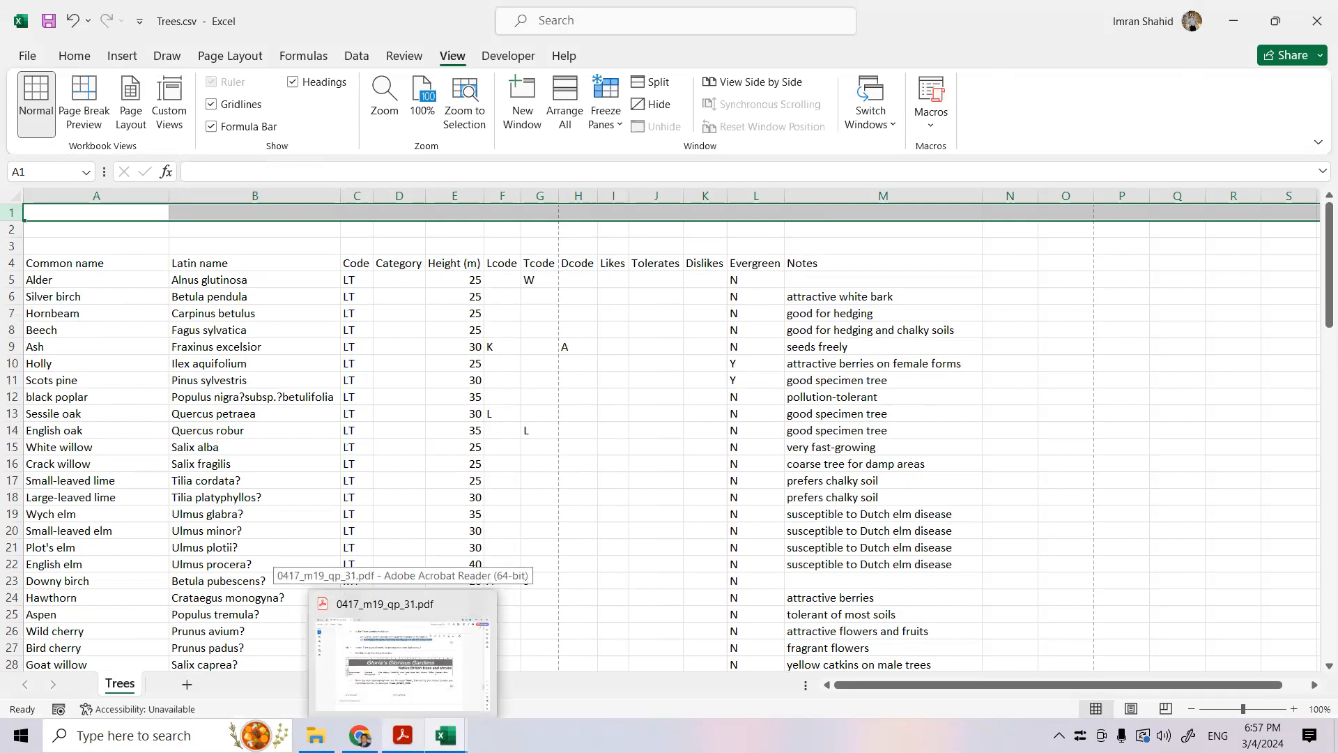
click(359, 735)
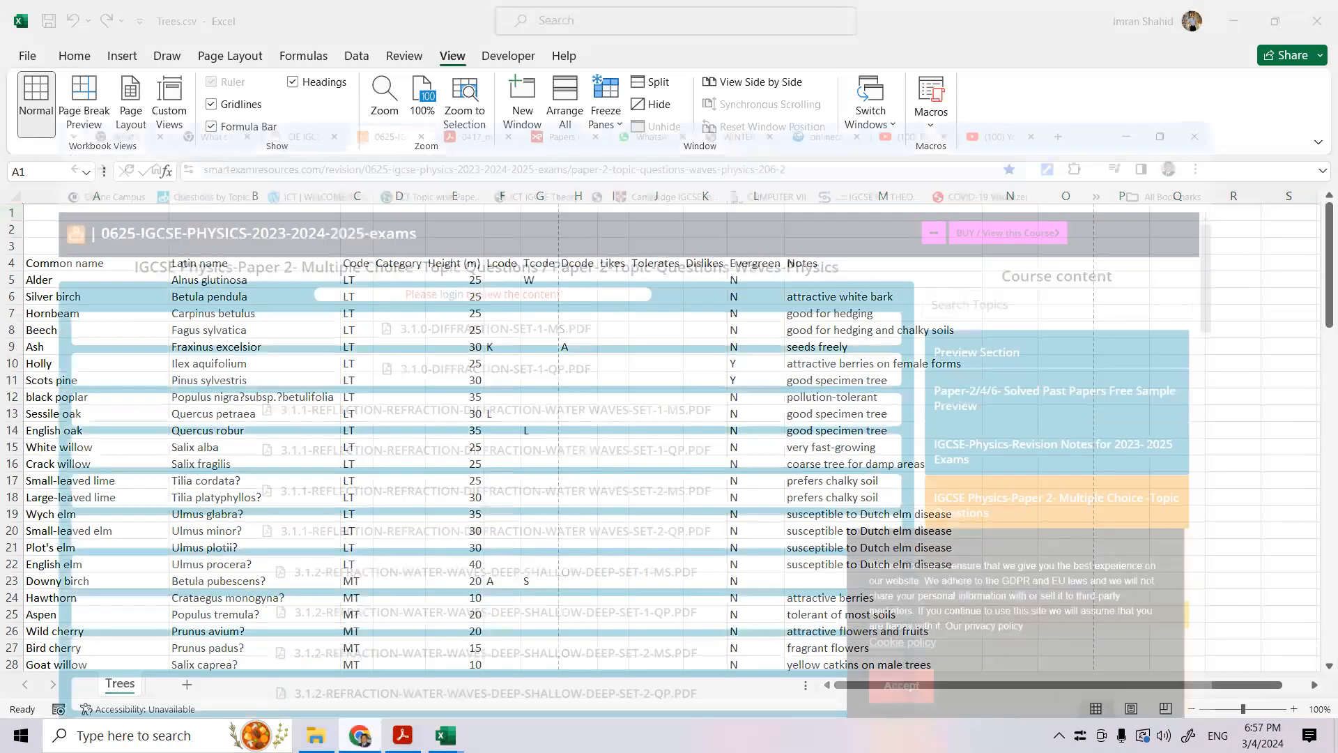
click(403, 735)
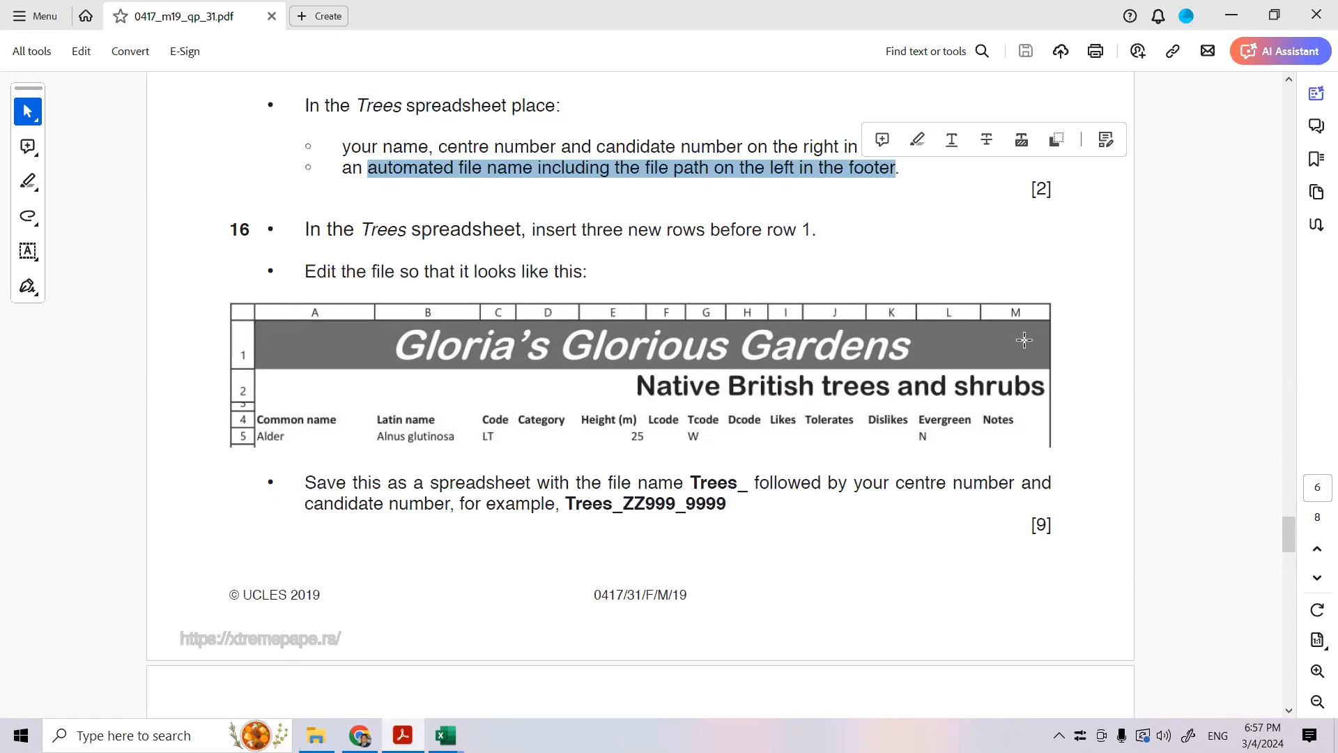
scroll(1024, 340, down, 1)
scroll(1021, 340, down, 3)
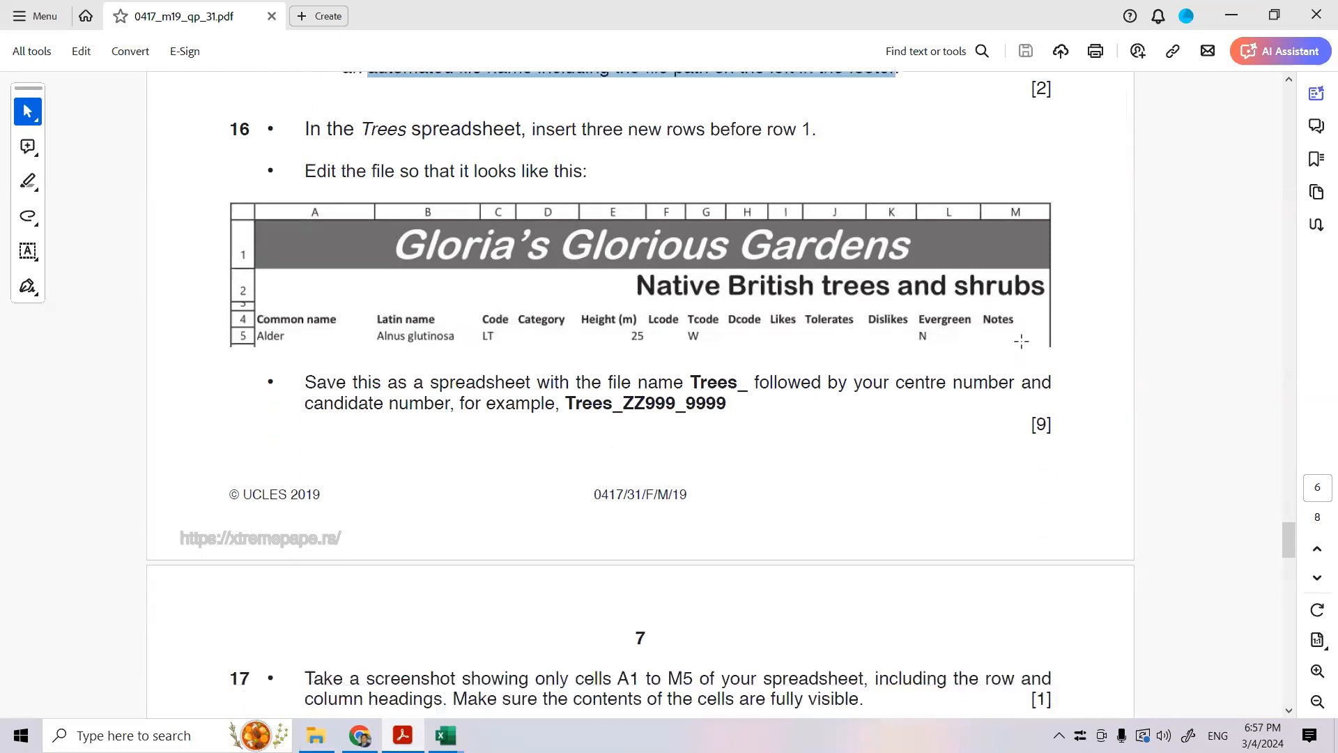
drag(612, 645, 714, 646)
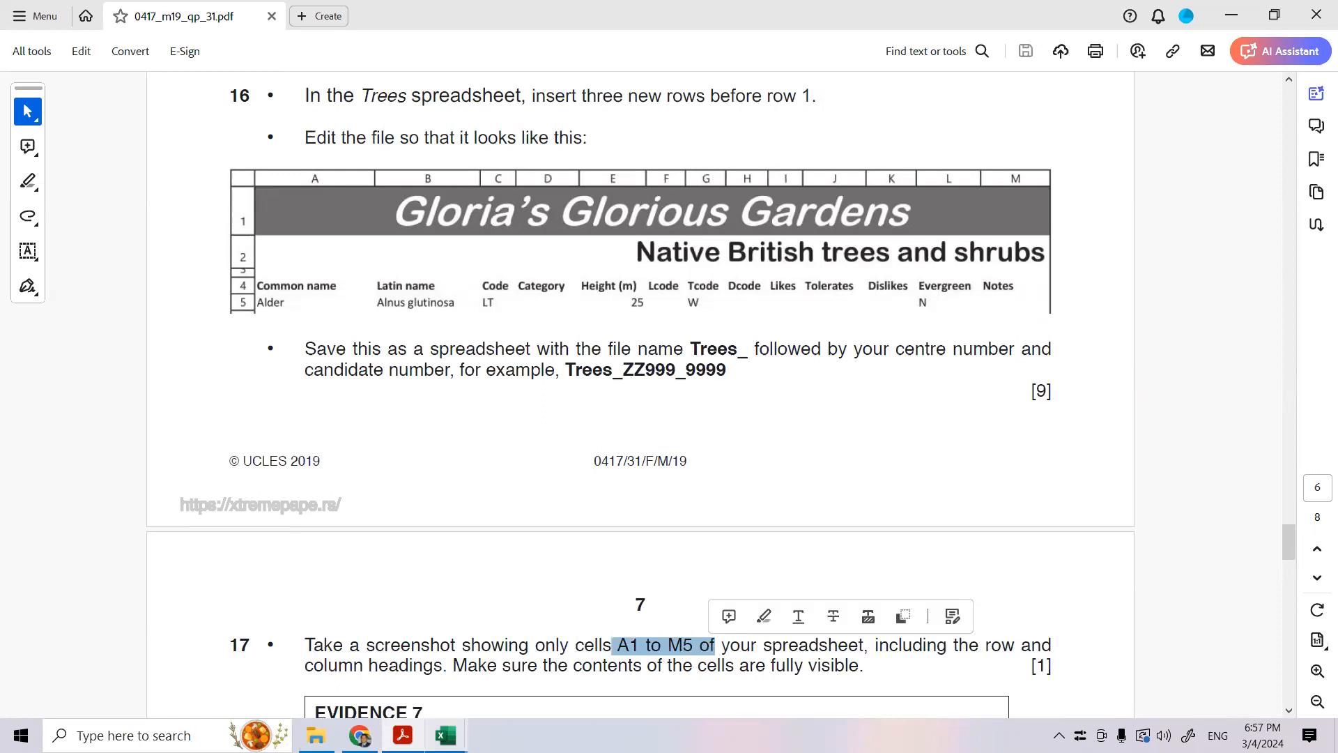
mouse_move(446, 736)
click(345, 671)
drag(60, 214, 923, 197)
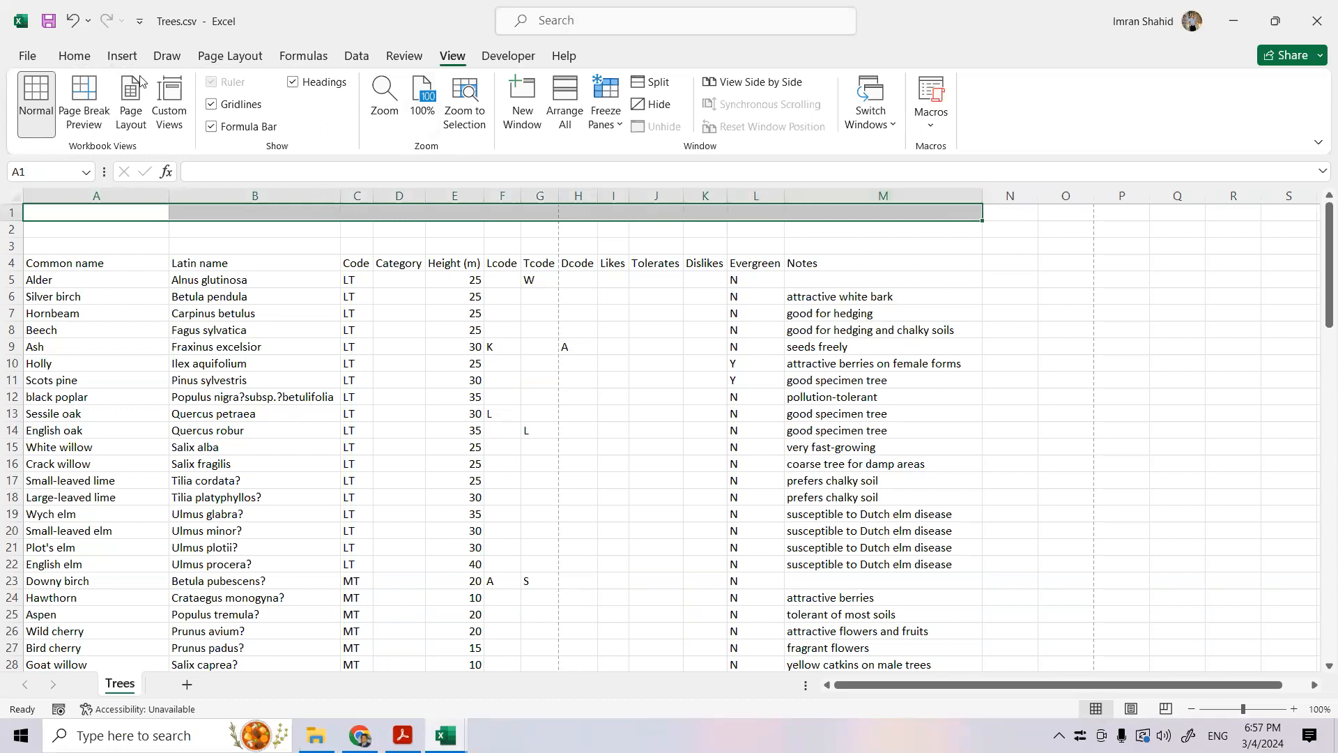
click(74, 56)
click(507, 116)
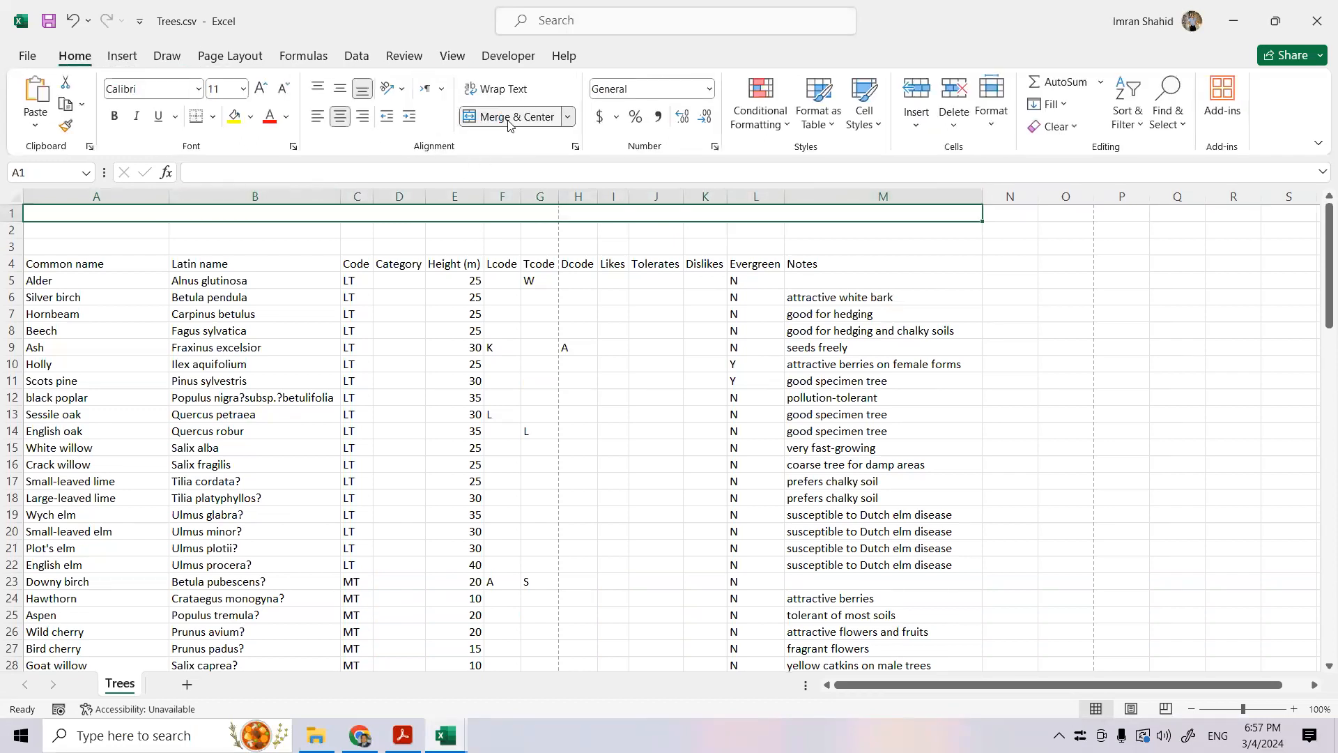
- Check the required file name in the exam paper, and save Trees.csv as a CSV named Trees_ plus the centre number and candidate number
click(403, 735)
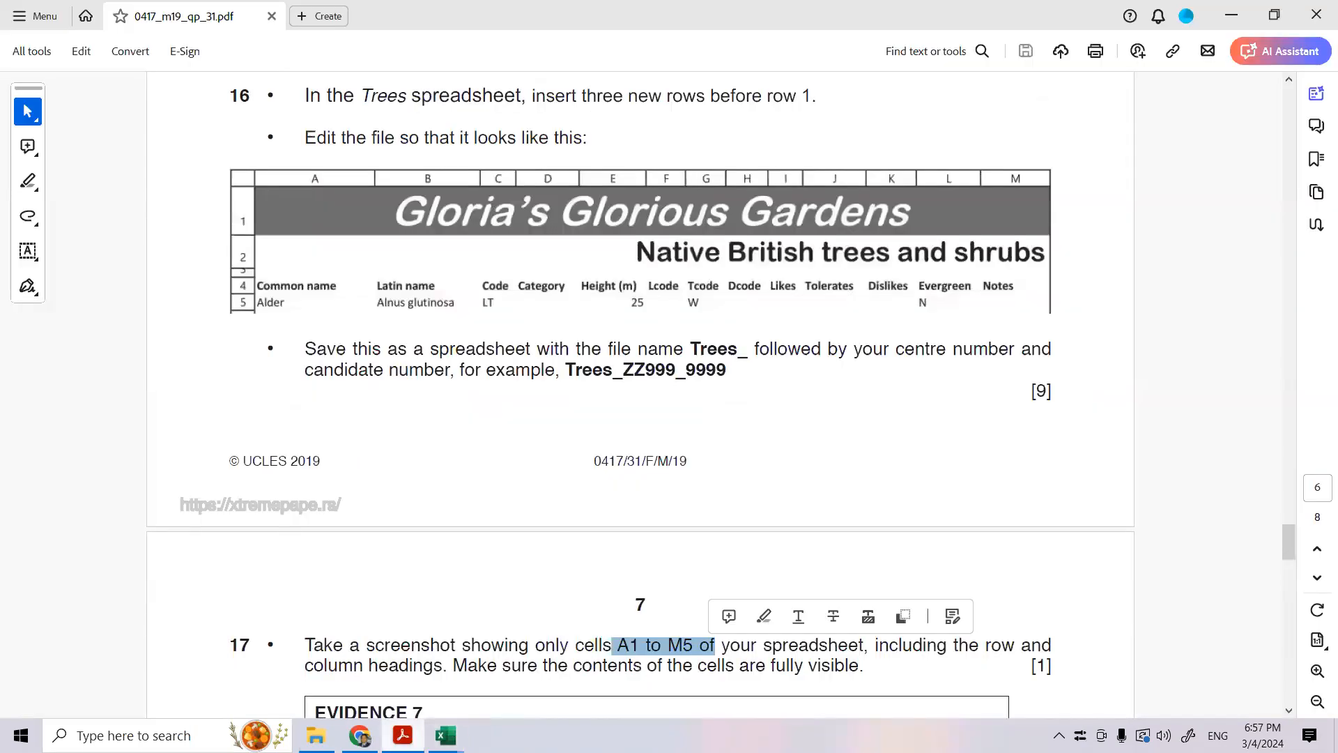
scroll(504, 646, down, 1)
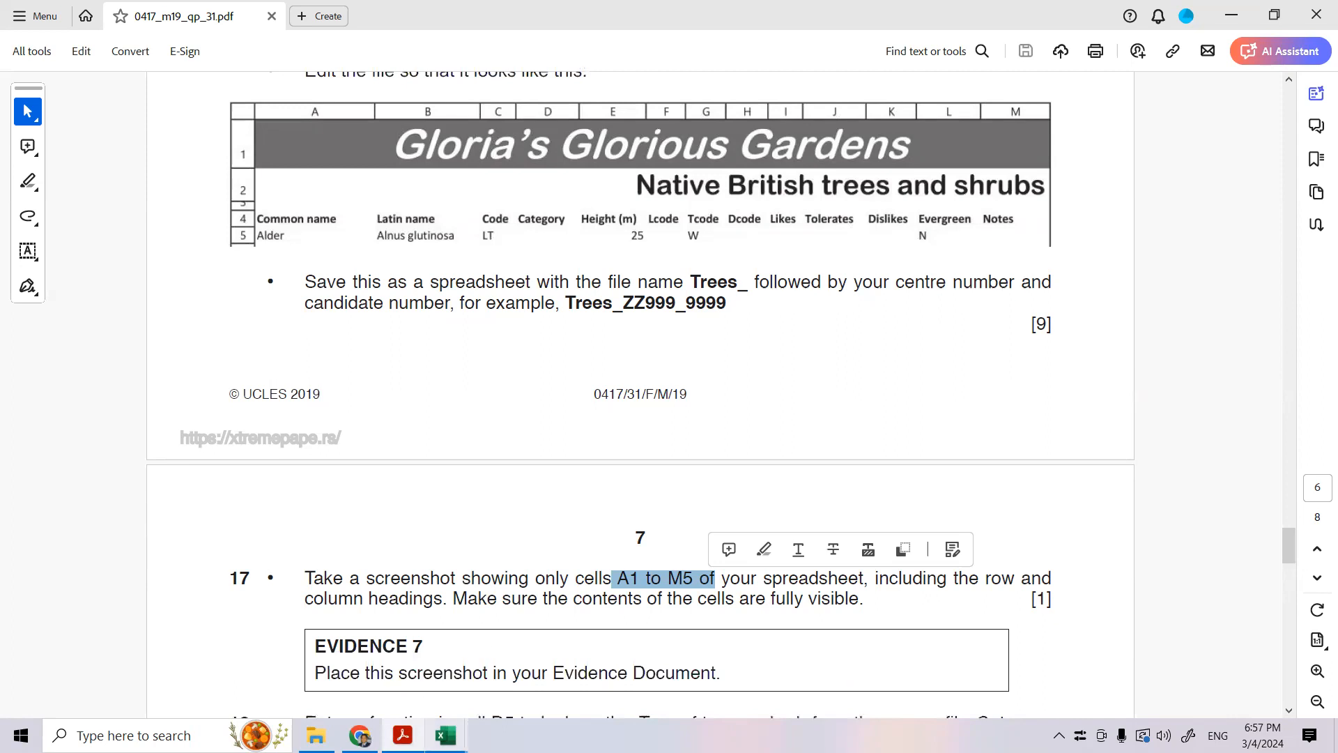
drag(430, 282, 743, 281)
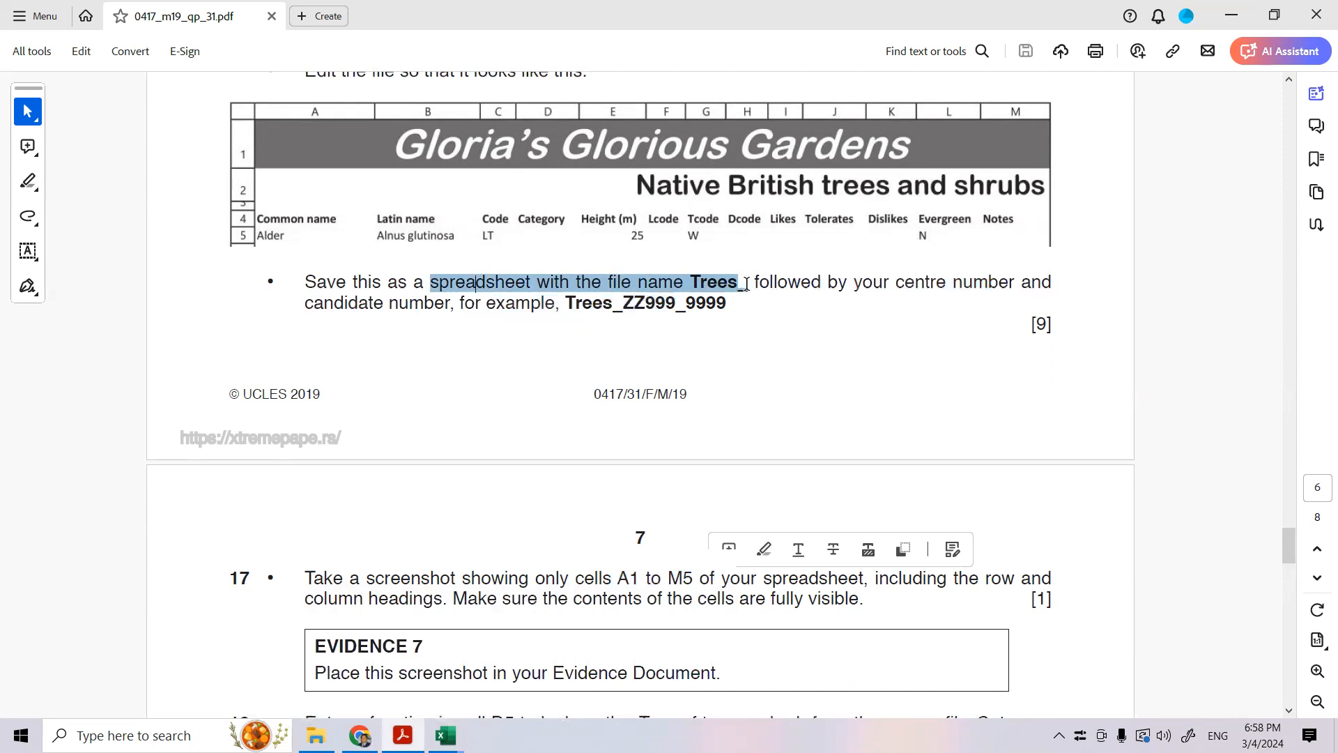
drag(746, 285, 747, 285)
mouse_move(446, 735)
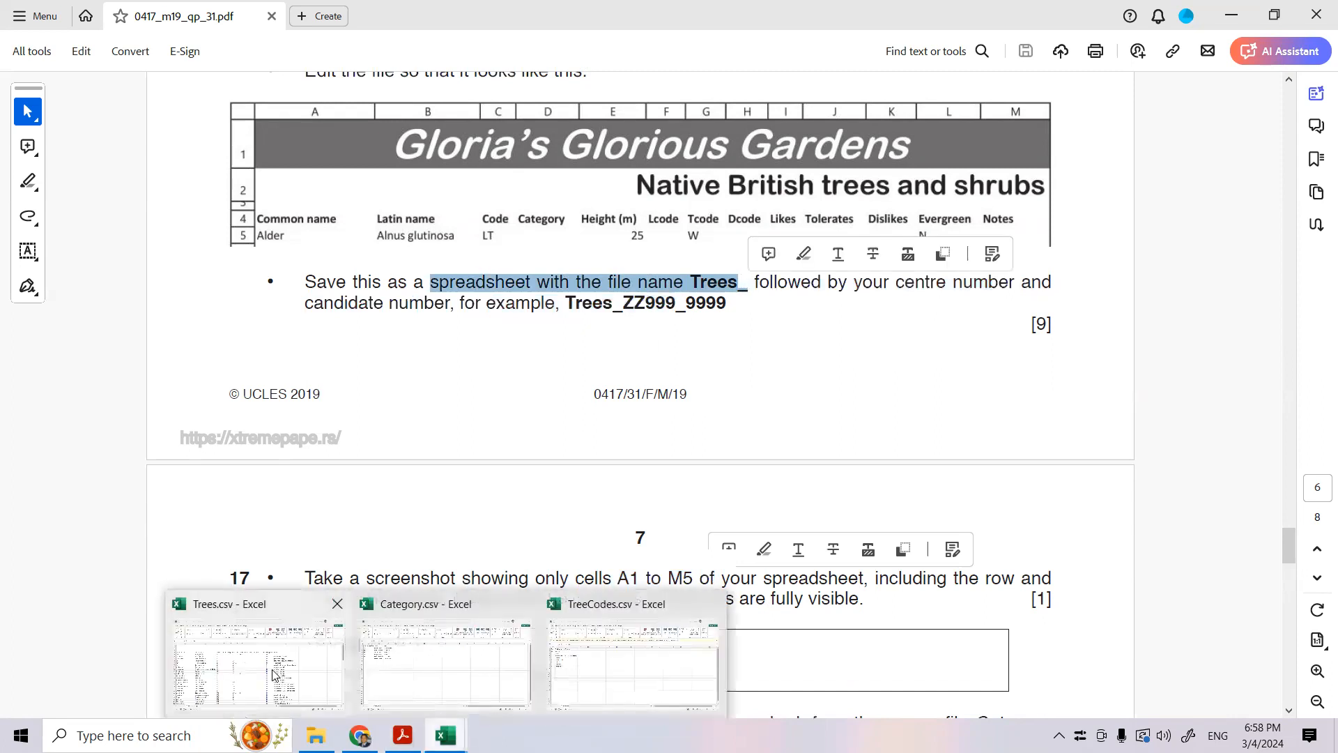
click(279, 676)
click(30, 62)
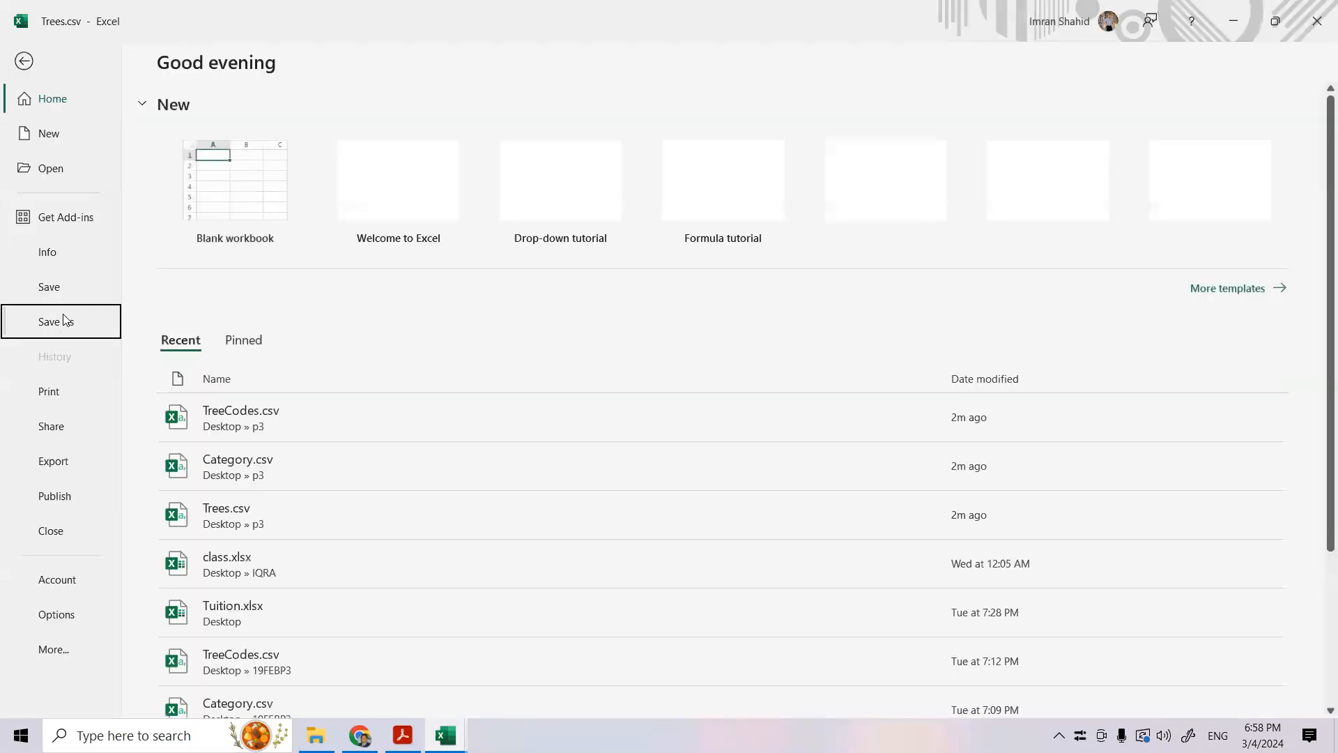
click(57, 321)
click(287, 352)
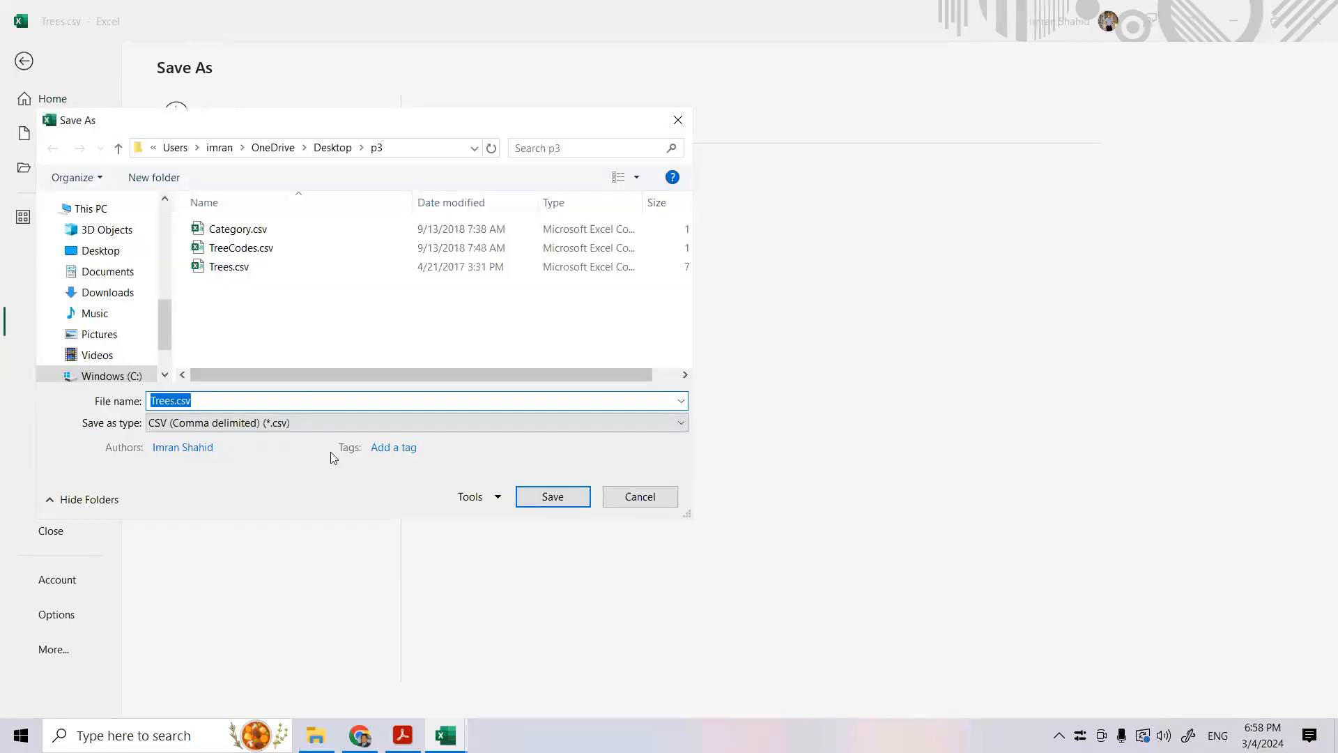
click(174, 400)
text(_SA172_1234)
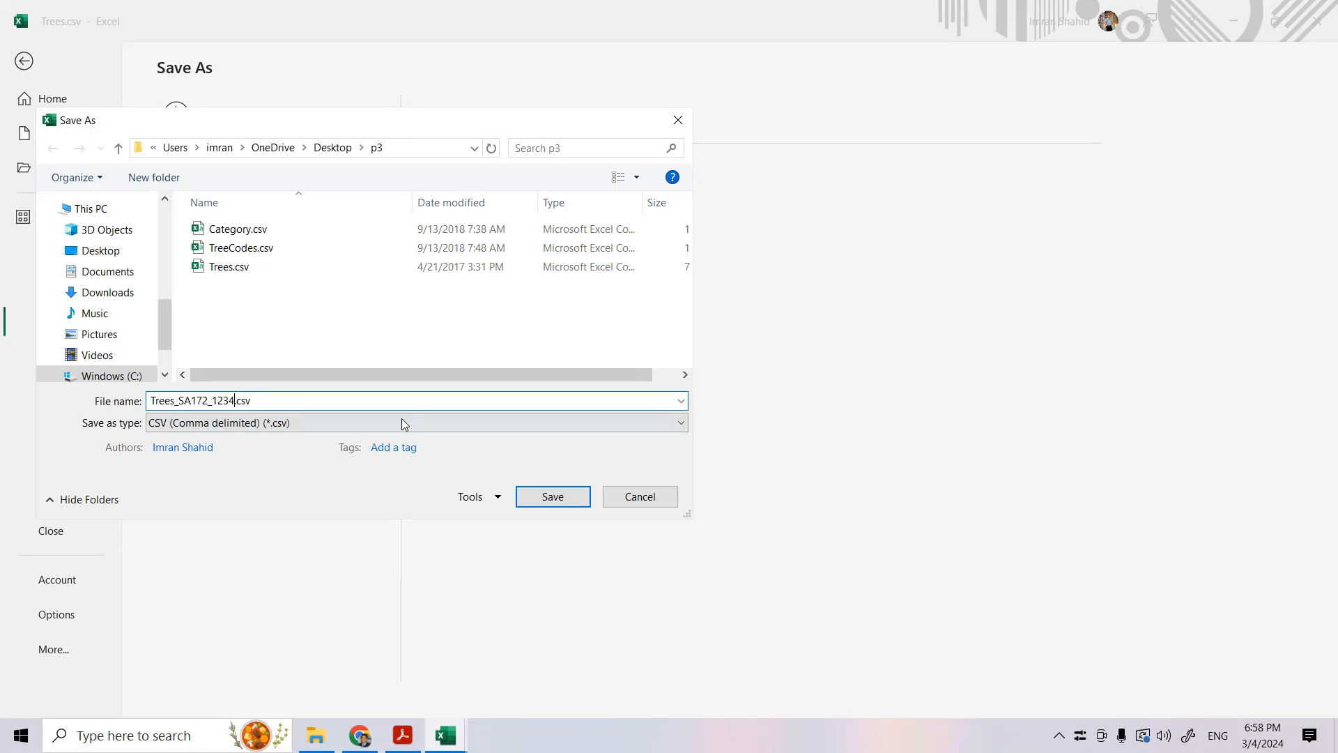
key(alt+Tab)
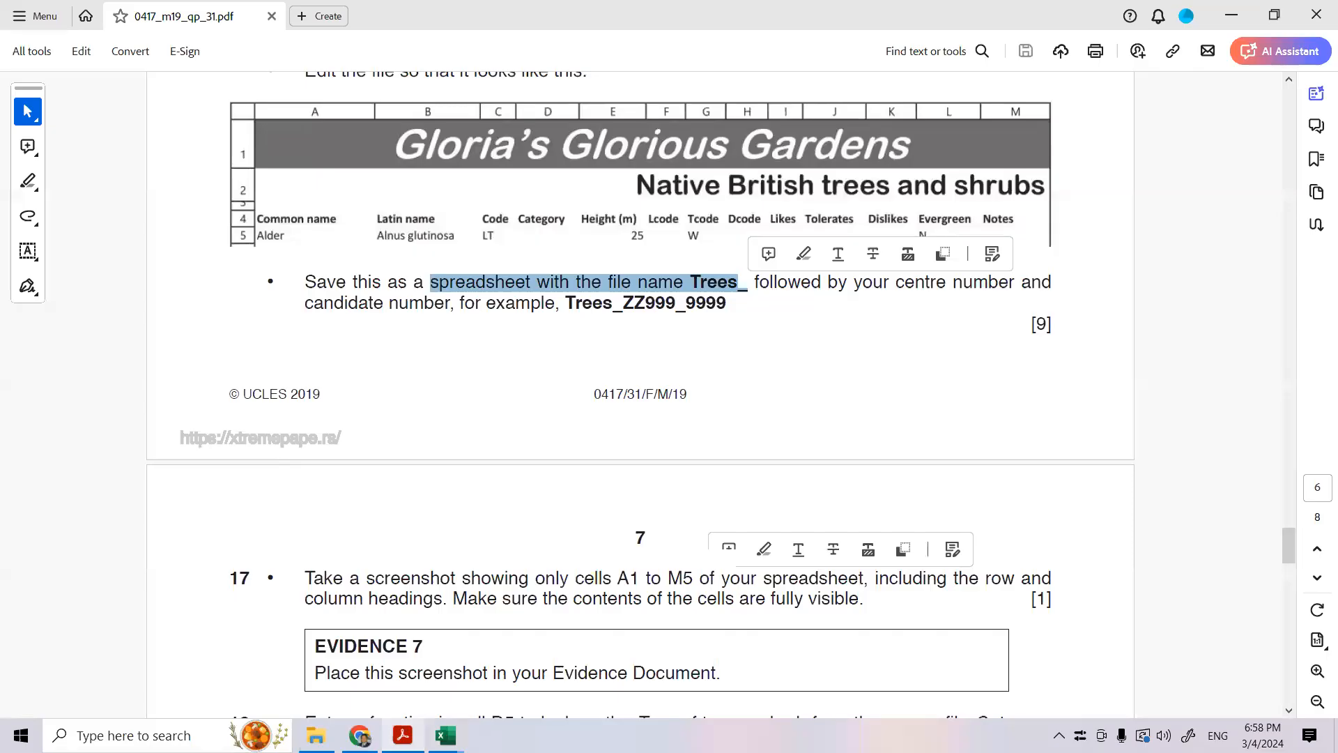
key(alt+Tab)
click(570, 500)
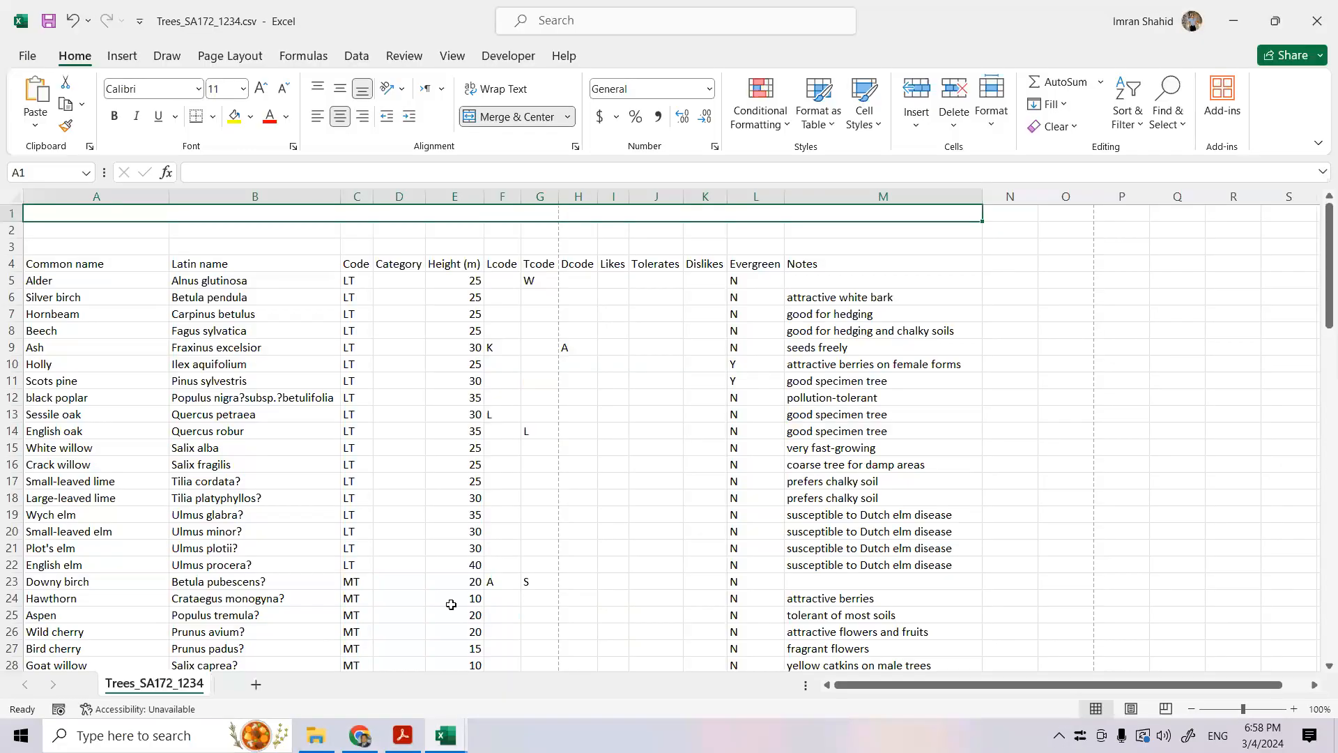
- Check the title wording in the exam paper in Acrobat, and enter "Gloria's Glorious Gardens" in merged cell A1 of the Trees spreadsheet in Excel
click(403, 736)
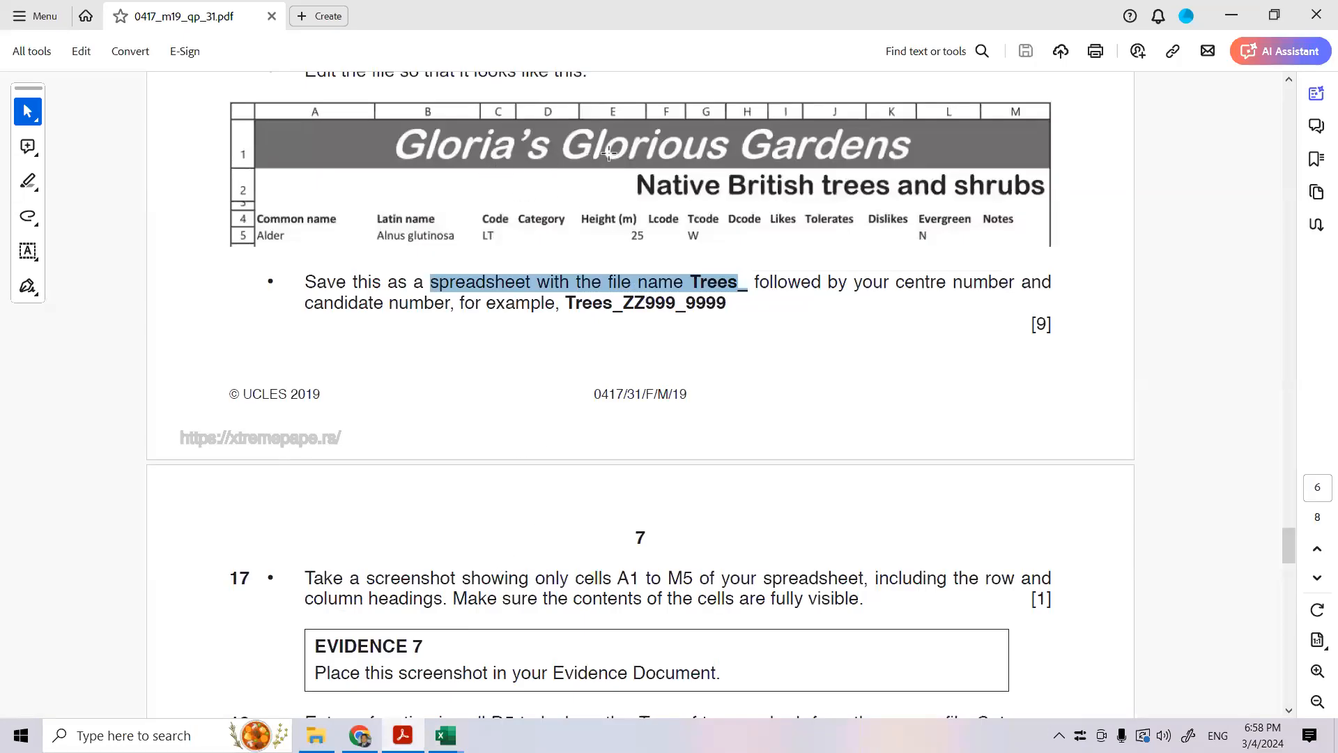
mouse_move(446, 735)
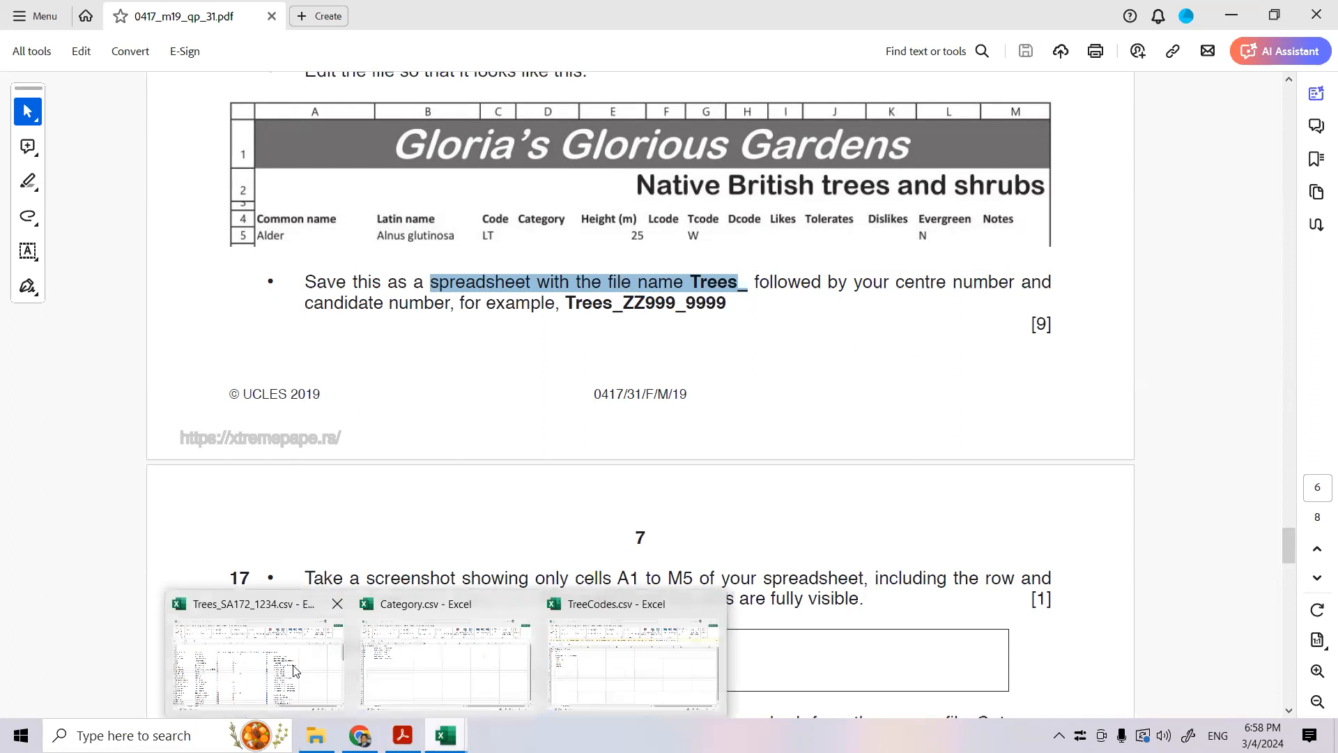
click(300, 666)
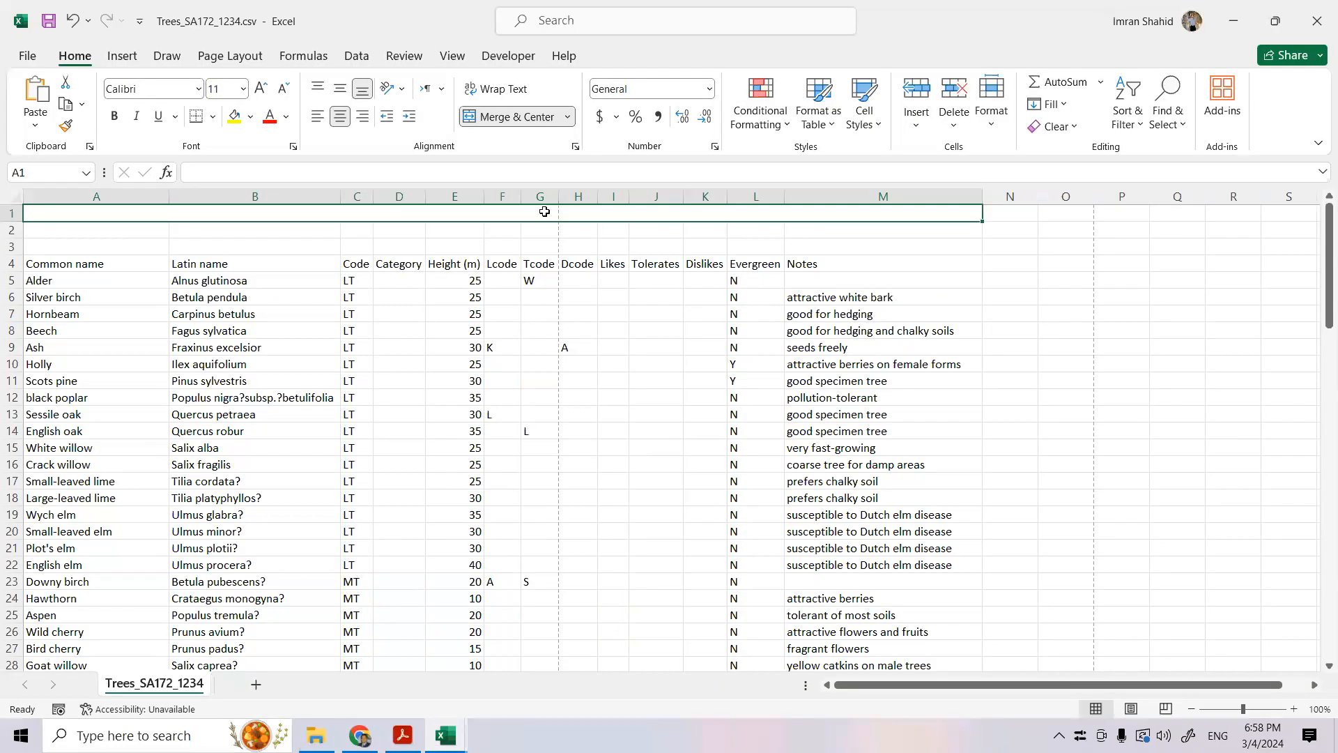
text(Glori)
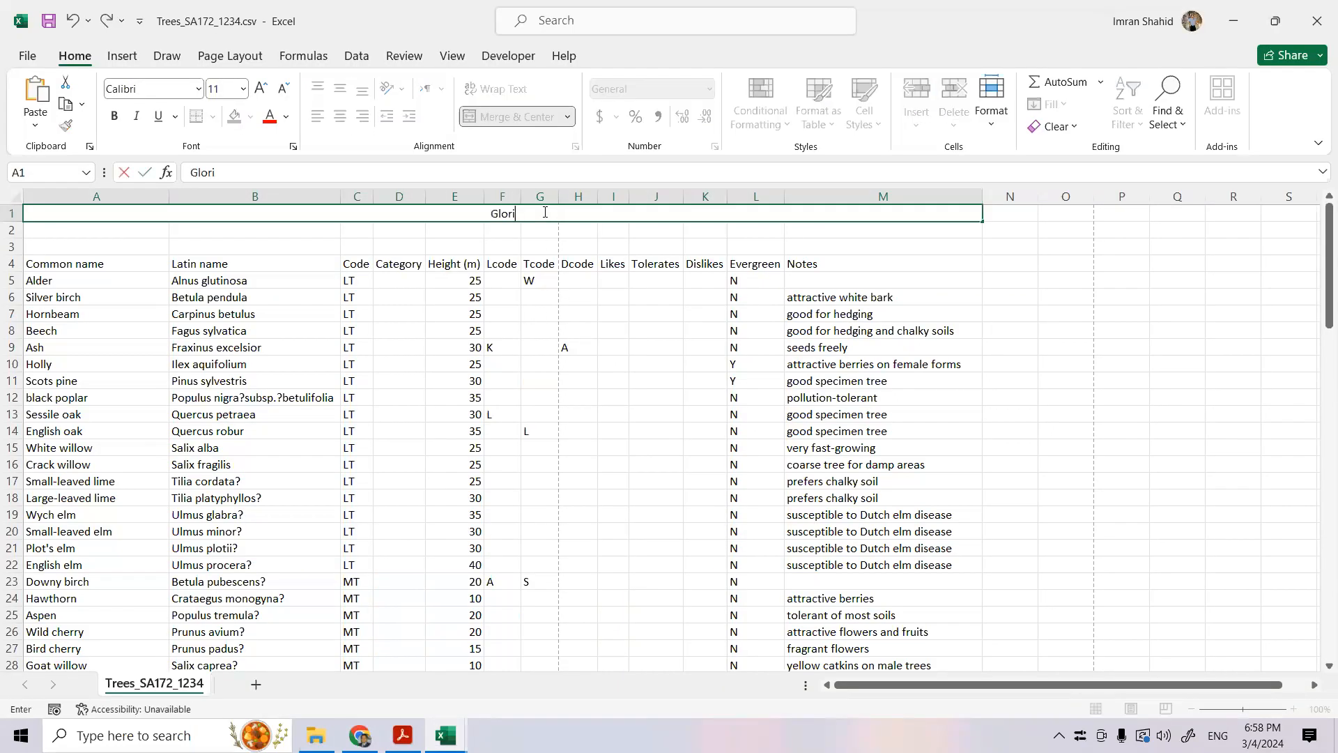
text(a's Glorious)
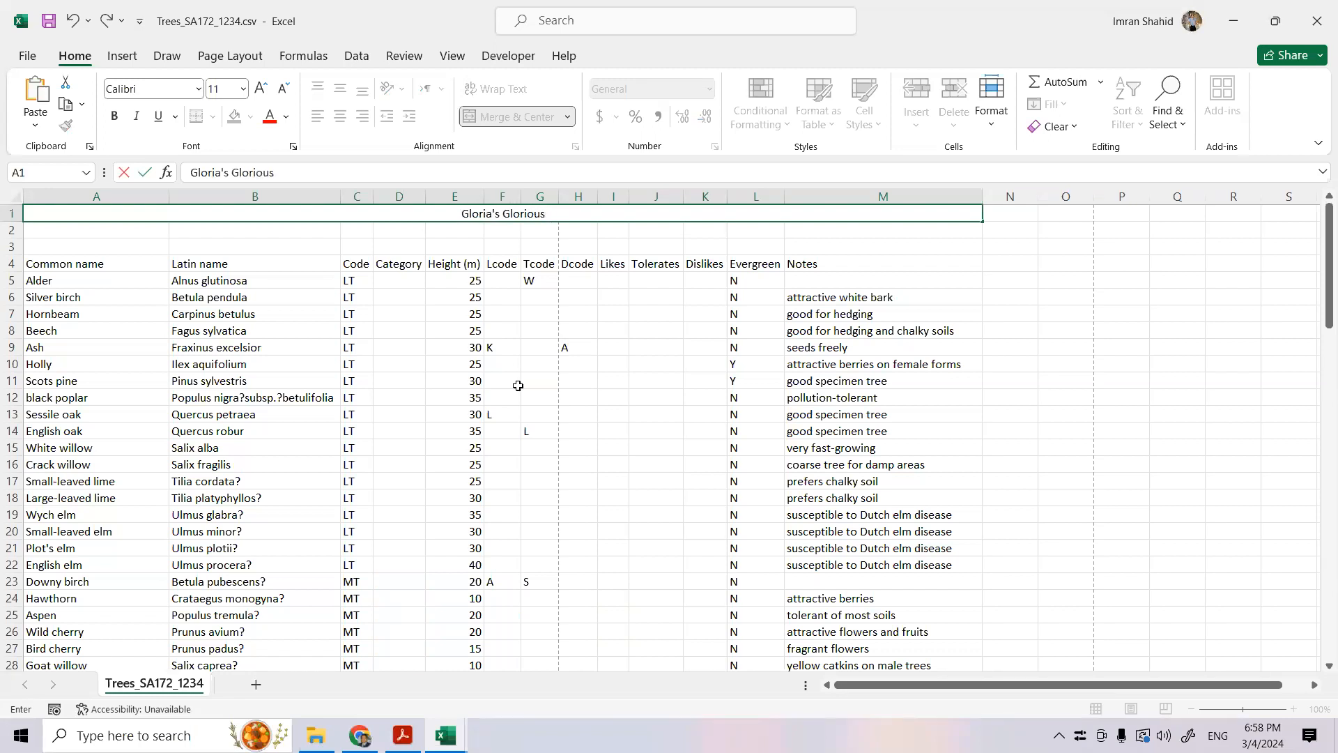
click(402, 735)
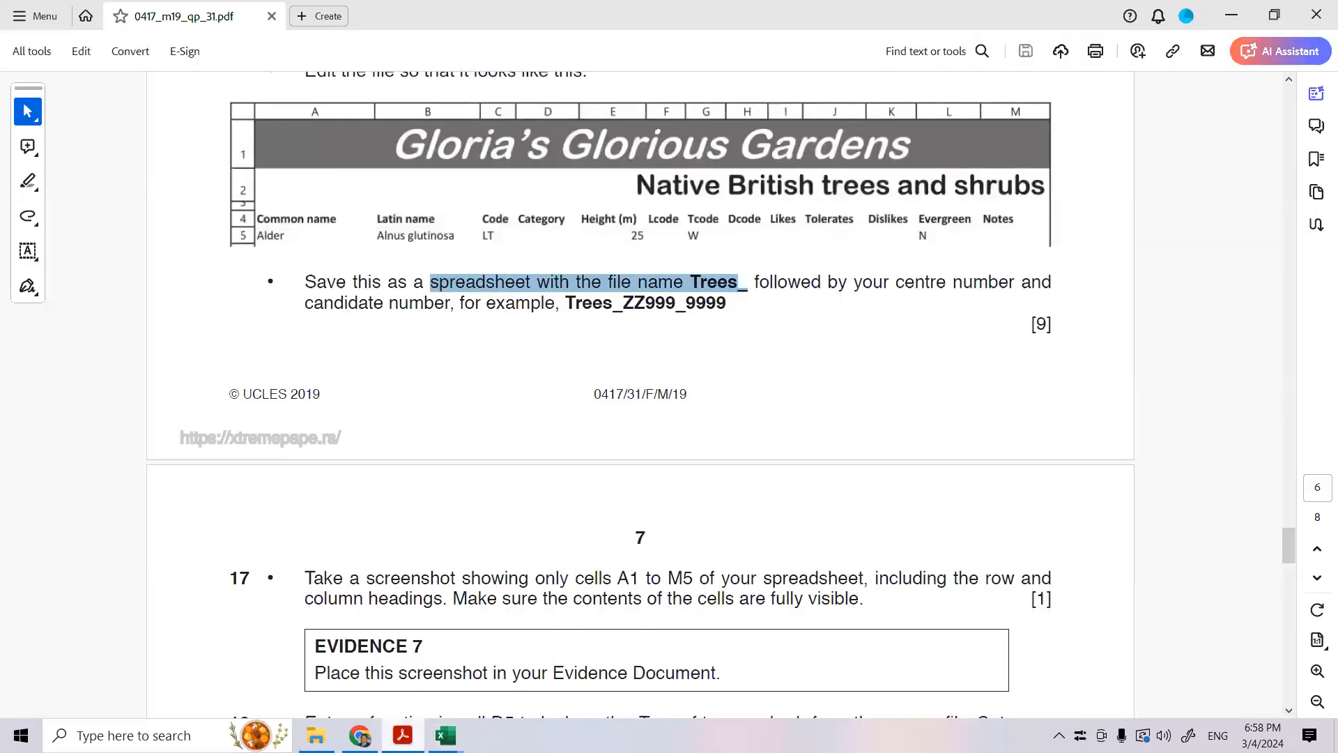
key(alt+Tab)
text(Gardens)
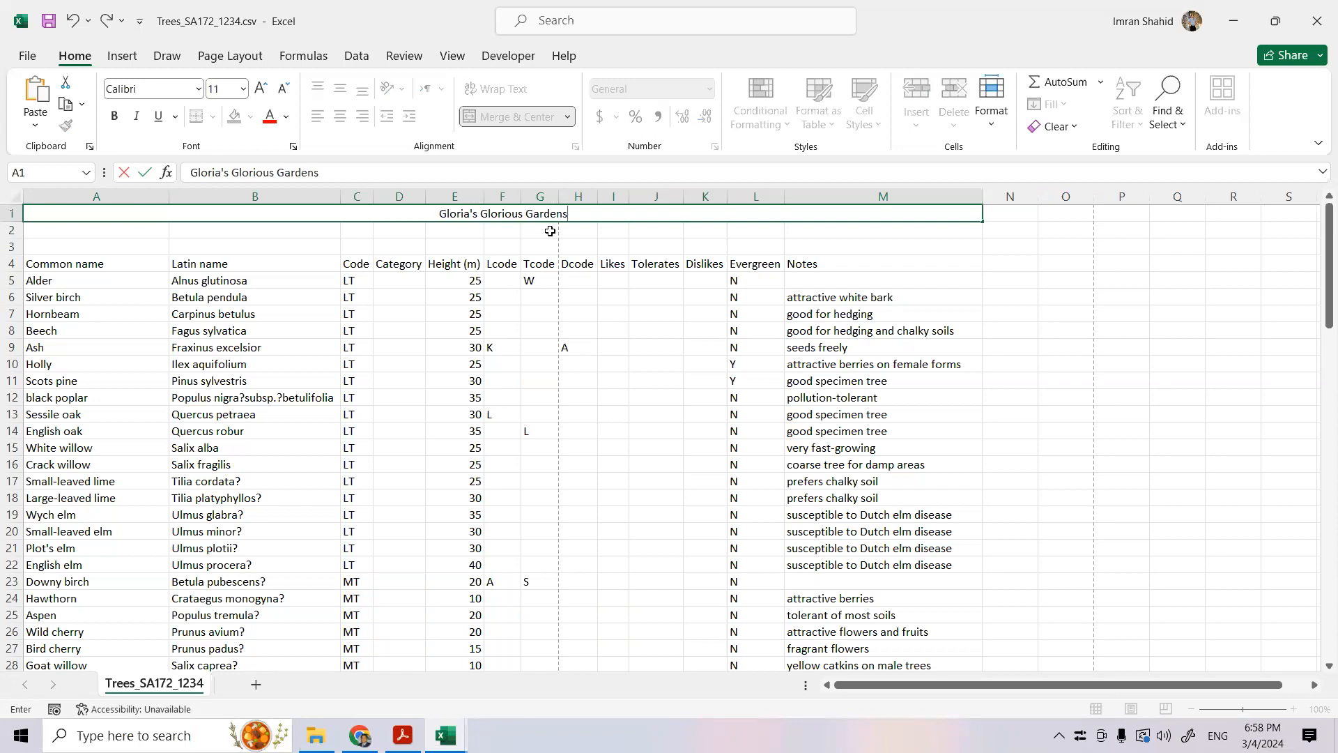
- Check the subtitle in the Acrobat exam paper, merge and center A2:M2 in Excel, and enter "Native British trees and shrubs" there
click(403, 735)
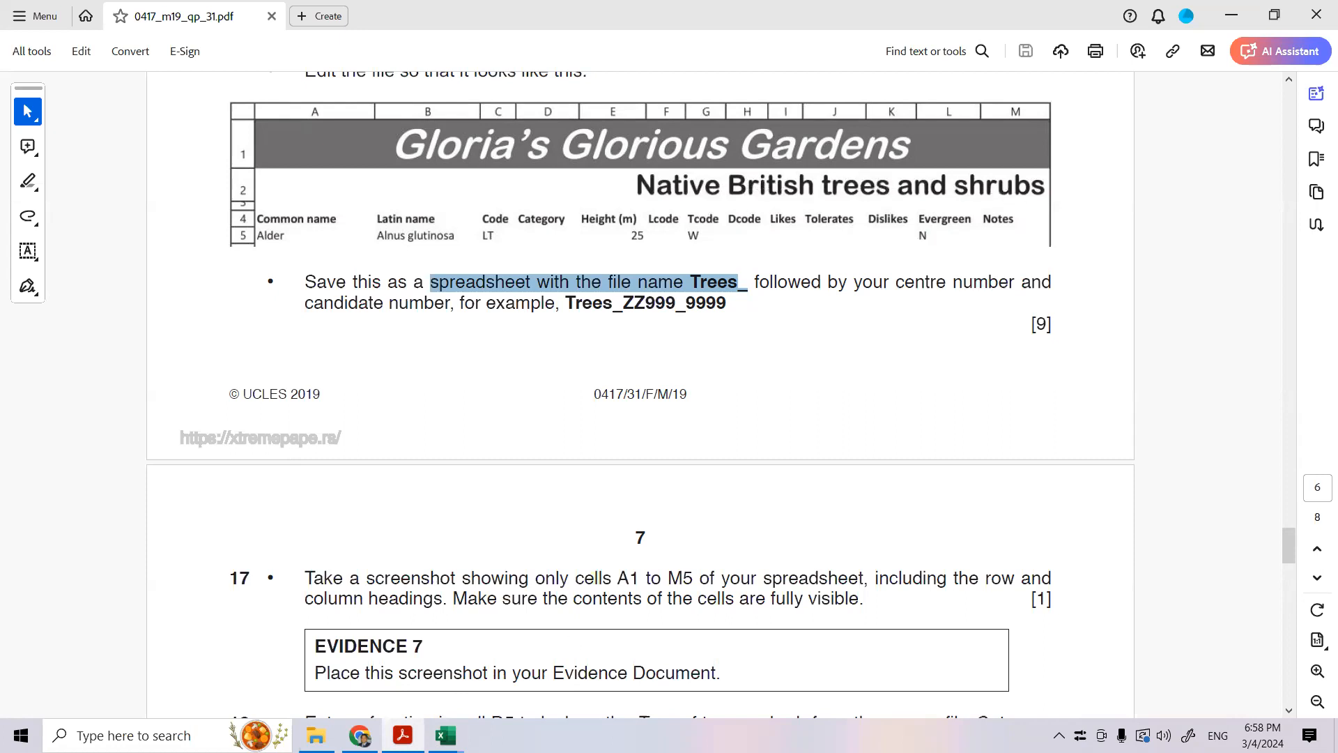
mouse_move(446, 736)
click(263, 651)
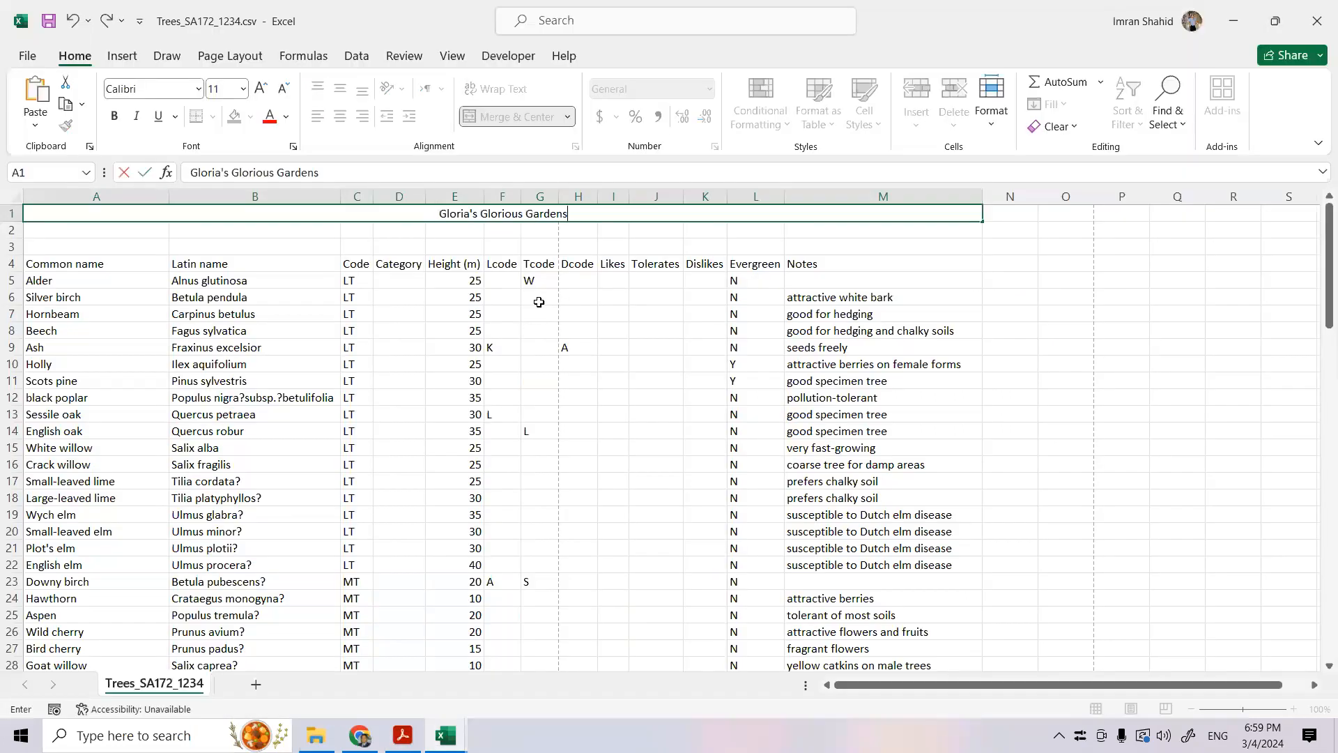
drag(75, 233, 927, 229)
click(481, 117)
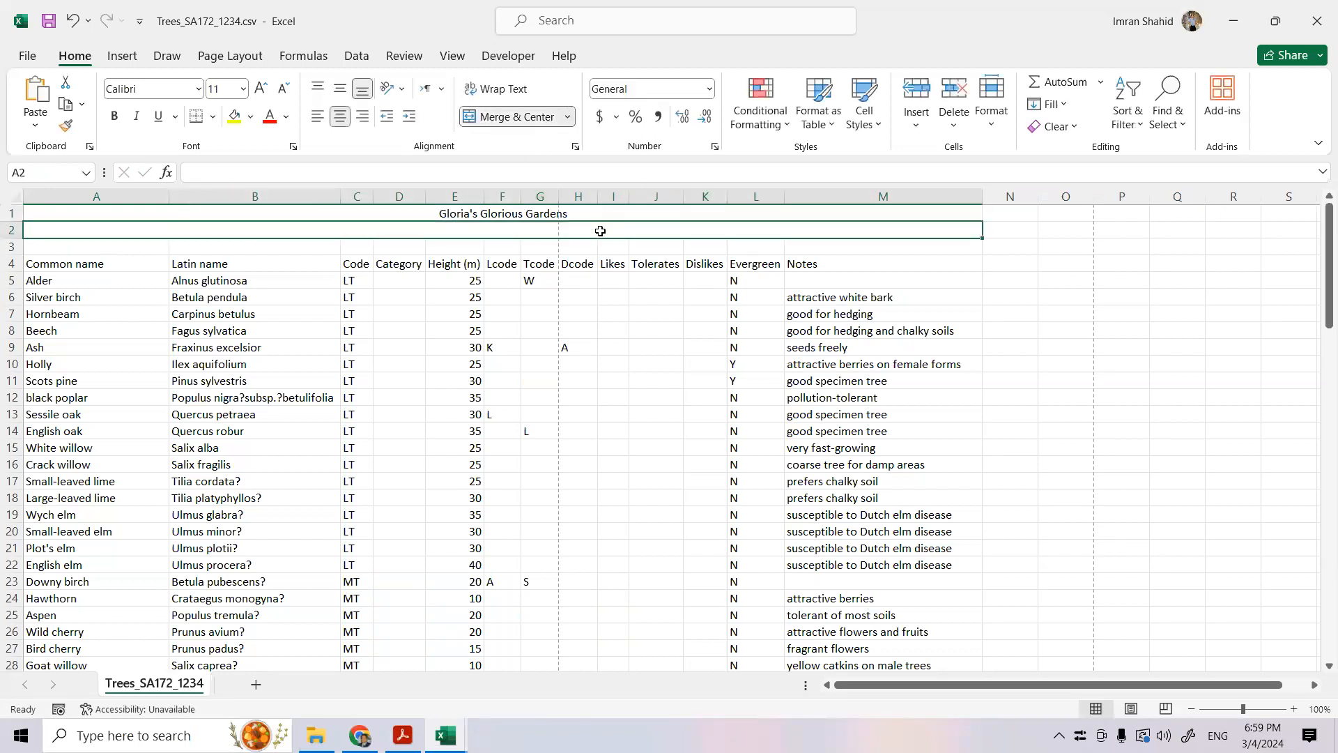
text(Native British)
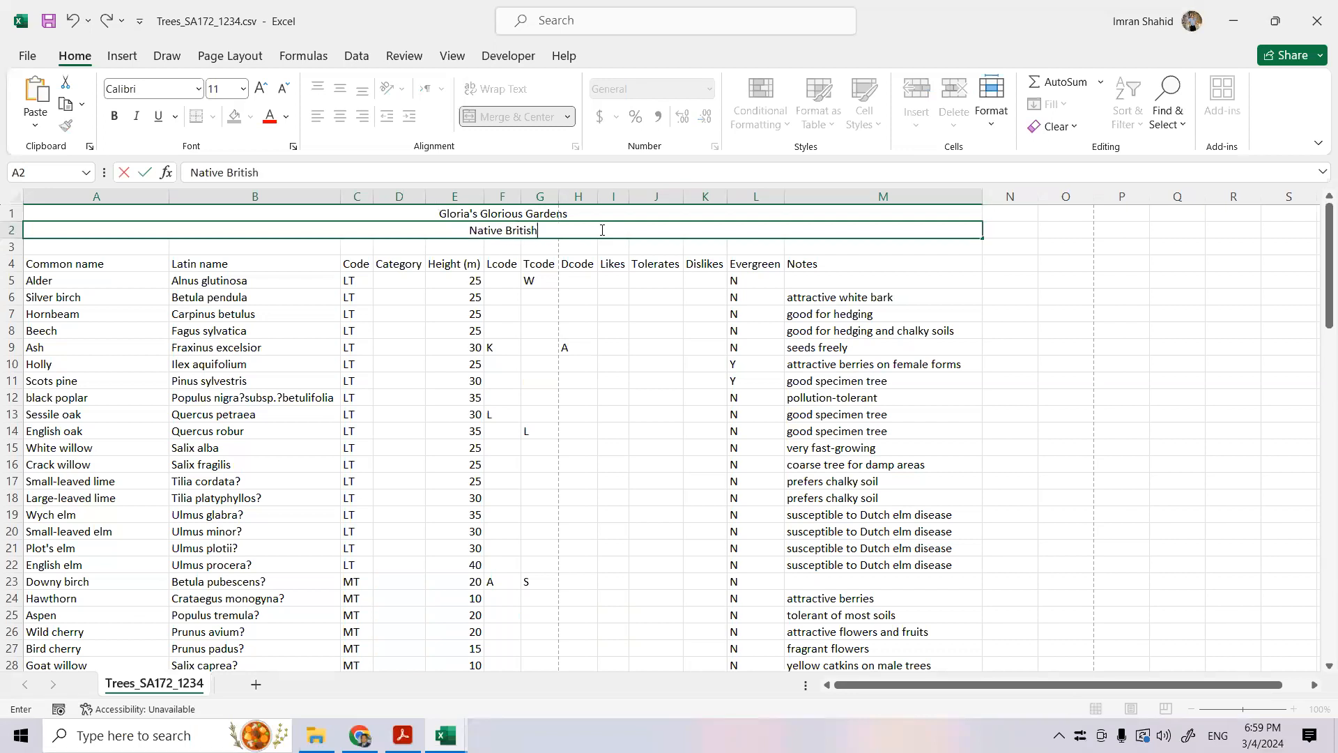
text( trees and shrubs)
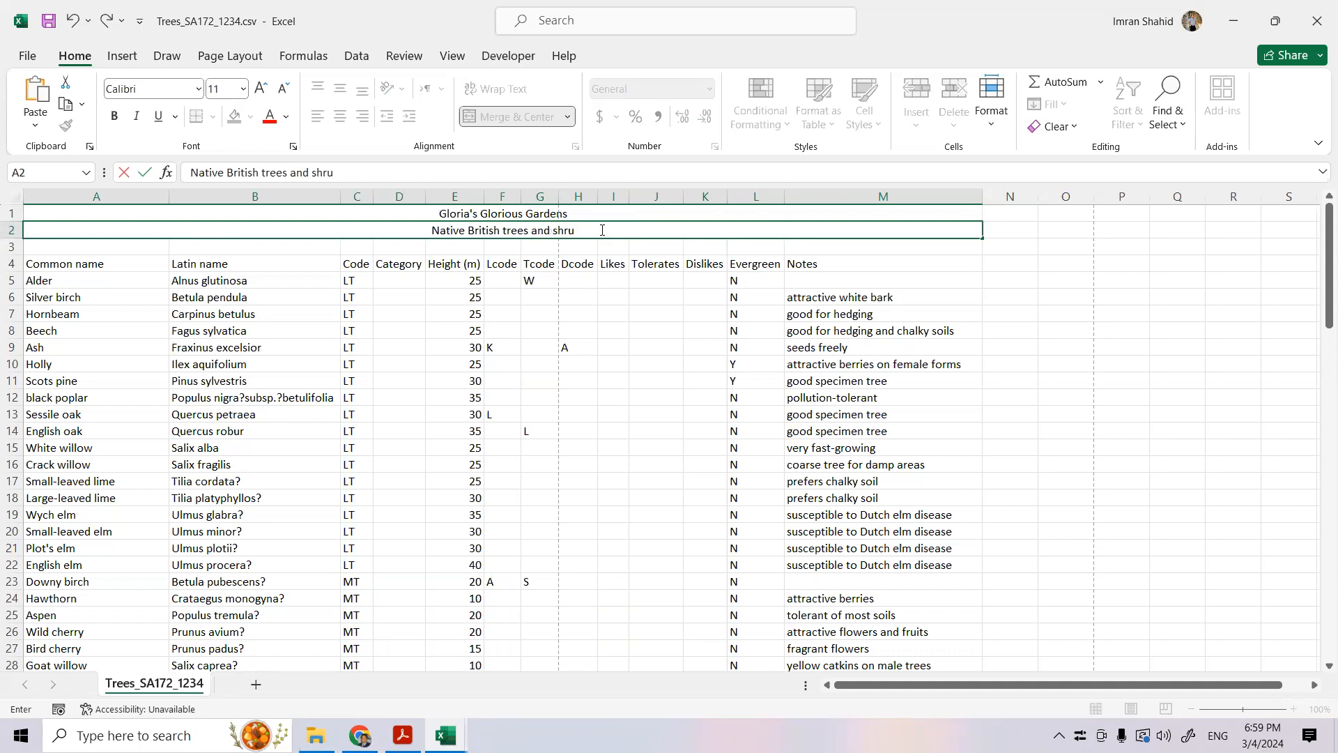
click(609, 276)
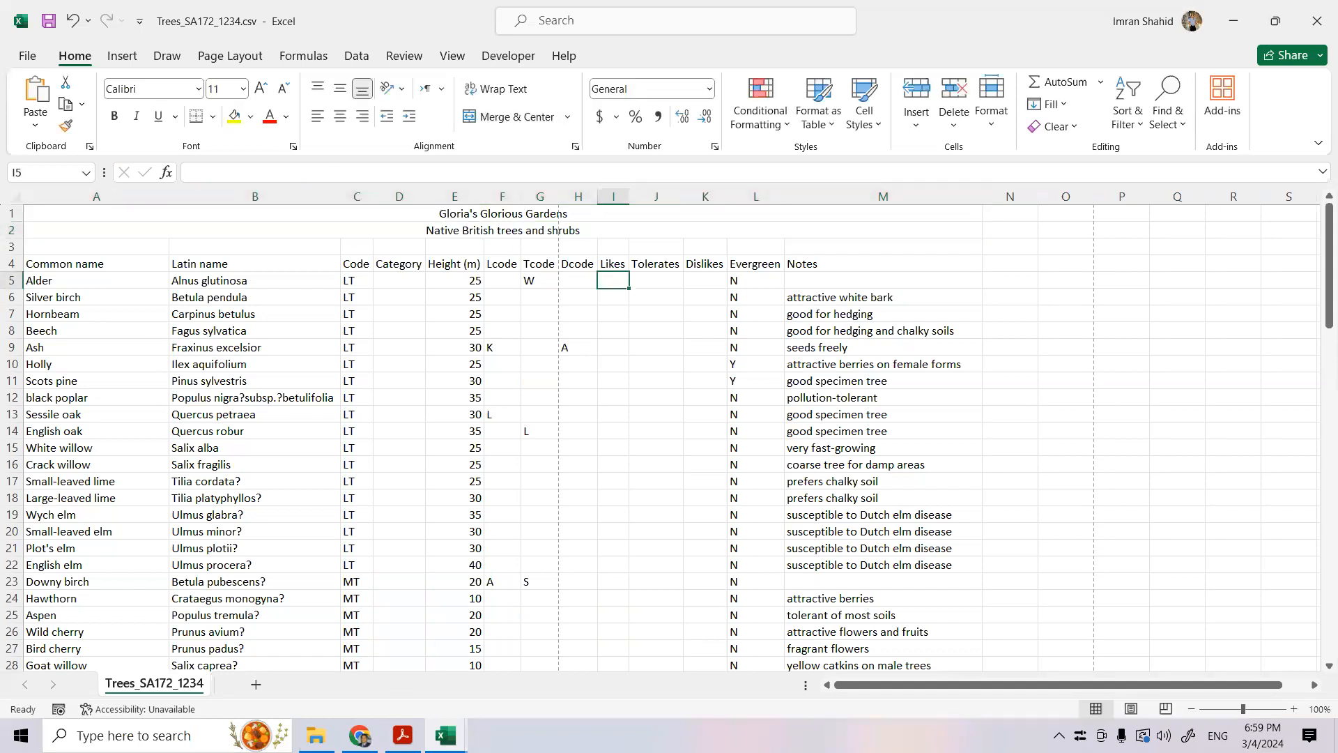
- Check the title style in the exam paper in Acrobat, and format the title and subtitle rows in Excel as Arial 14 pt
click(402, 735)
mouse_move(446, 734)
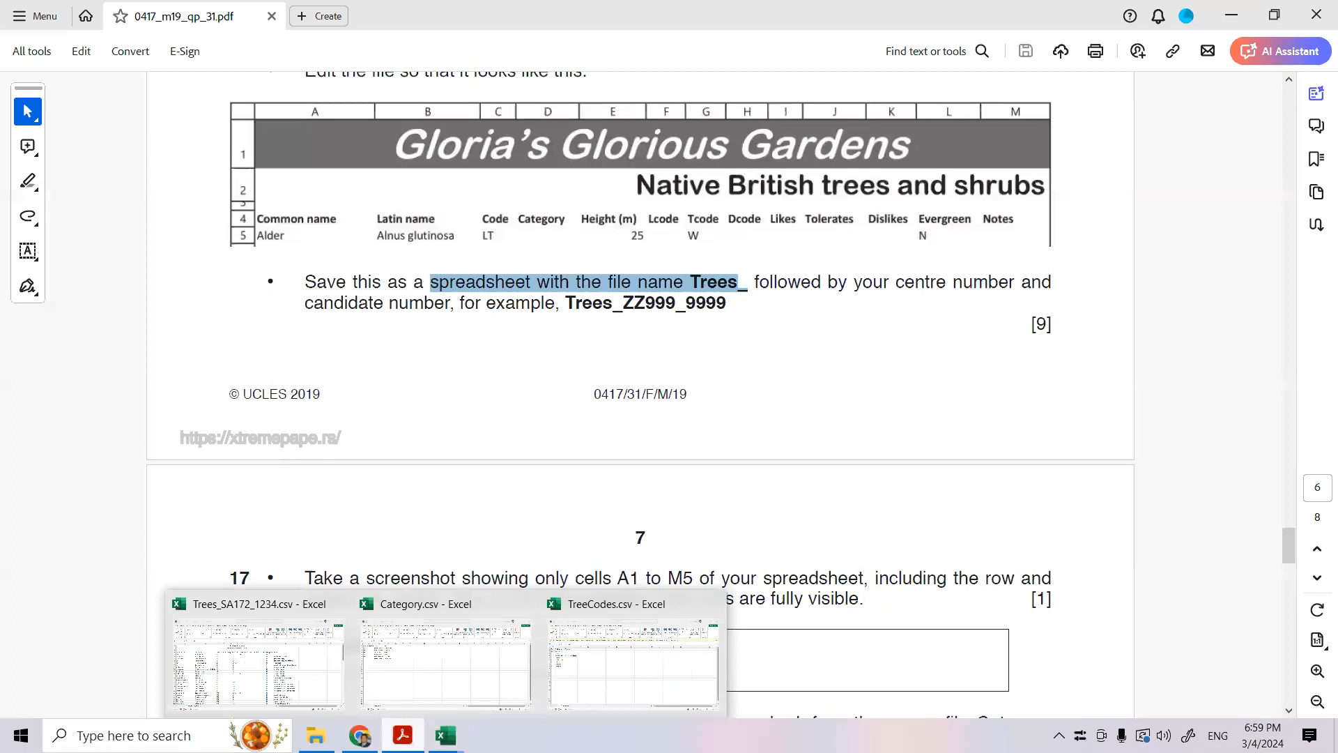
click(257, 651)
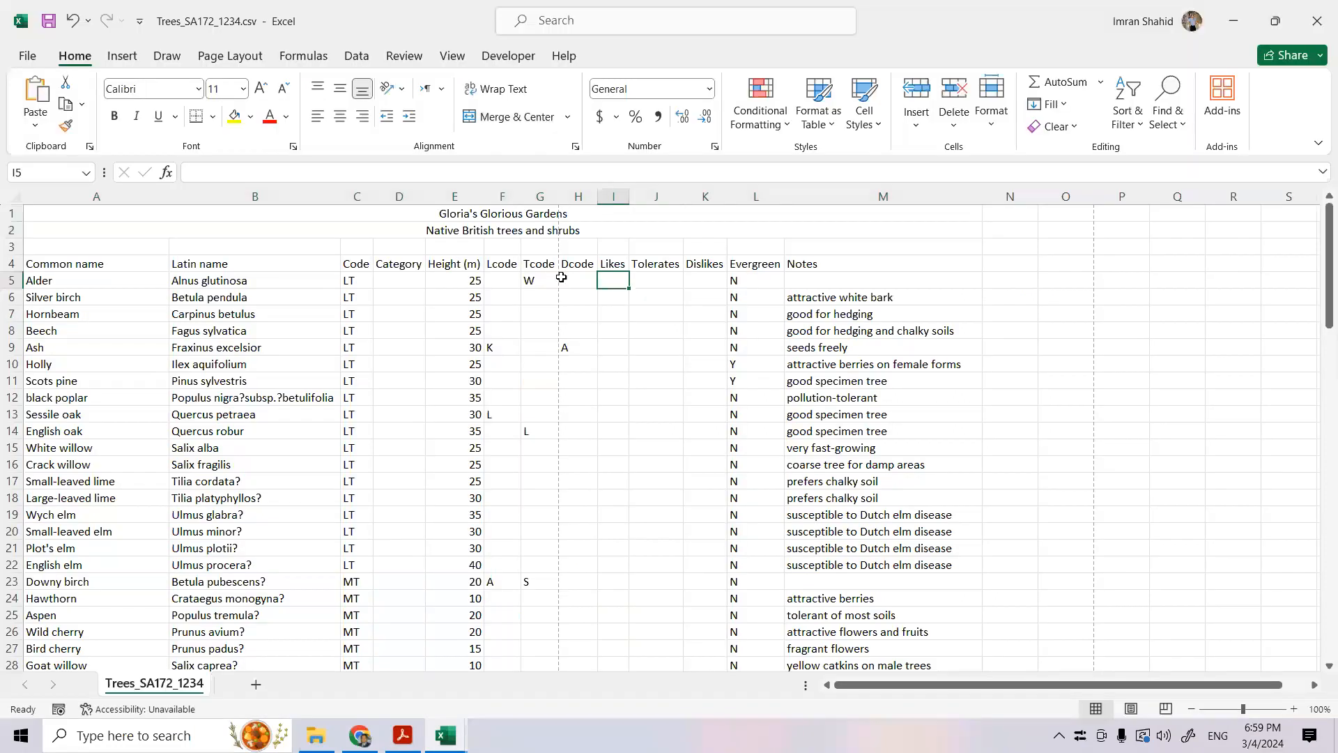
drag(442, 215, 458, 222)
click(198, 89)
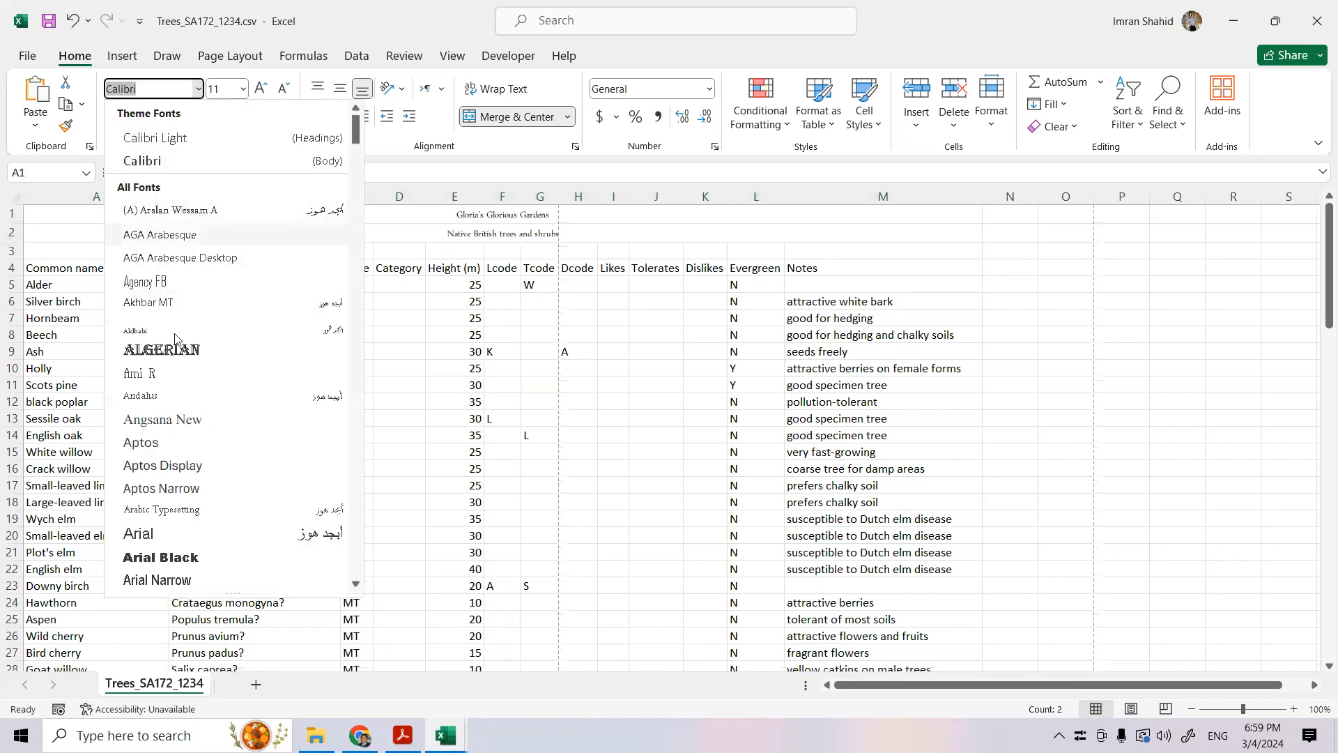
click(154, 535)
click(261, 88)
click(261, 88)
click(620, 323)
- Enlarge the title in A1 to 28 pt and open the fill colour choices for it
click(461, 216)
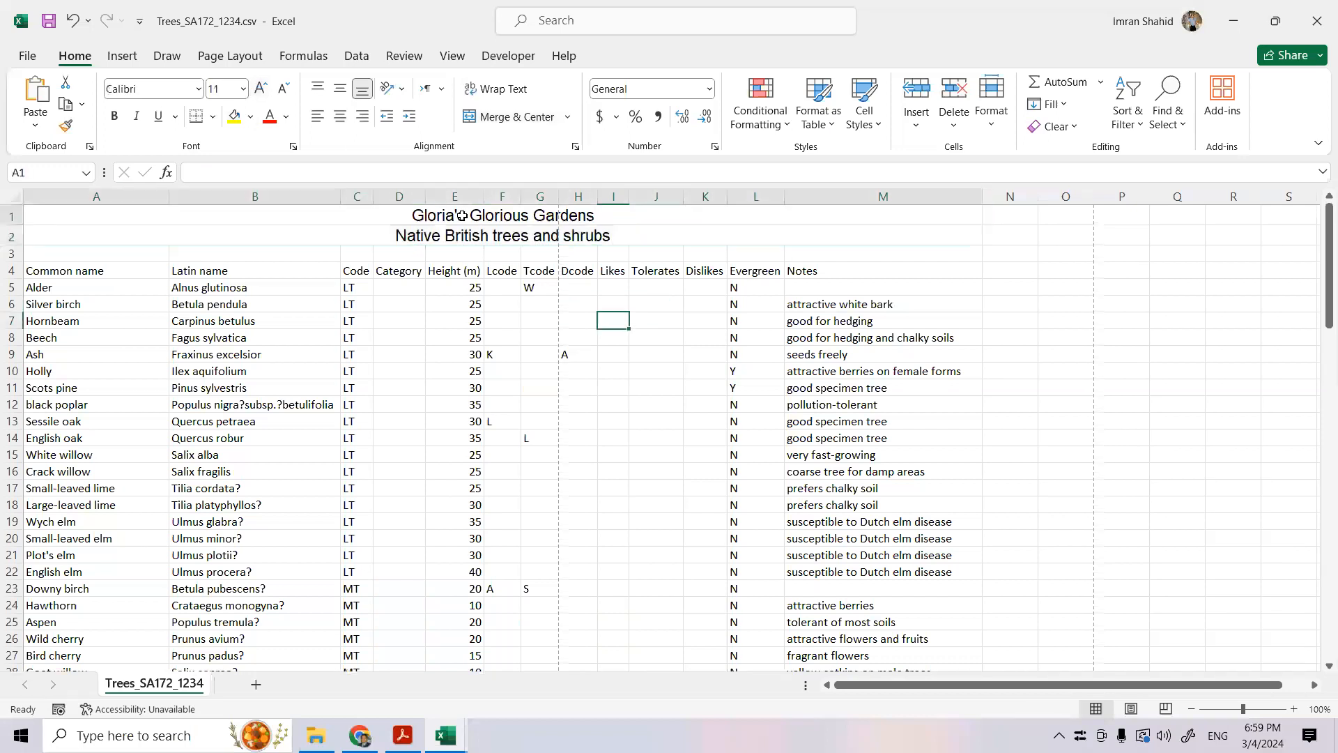
click(261, 88)
click(261, 89)
click(261, 89)
click(261, 89)
click(261, 89)
click(261, 89)
click(260, 89)
click(250, 116)
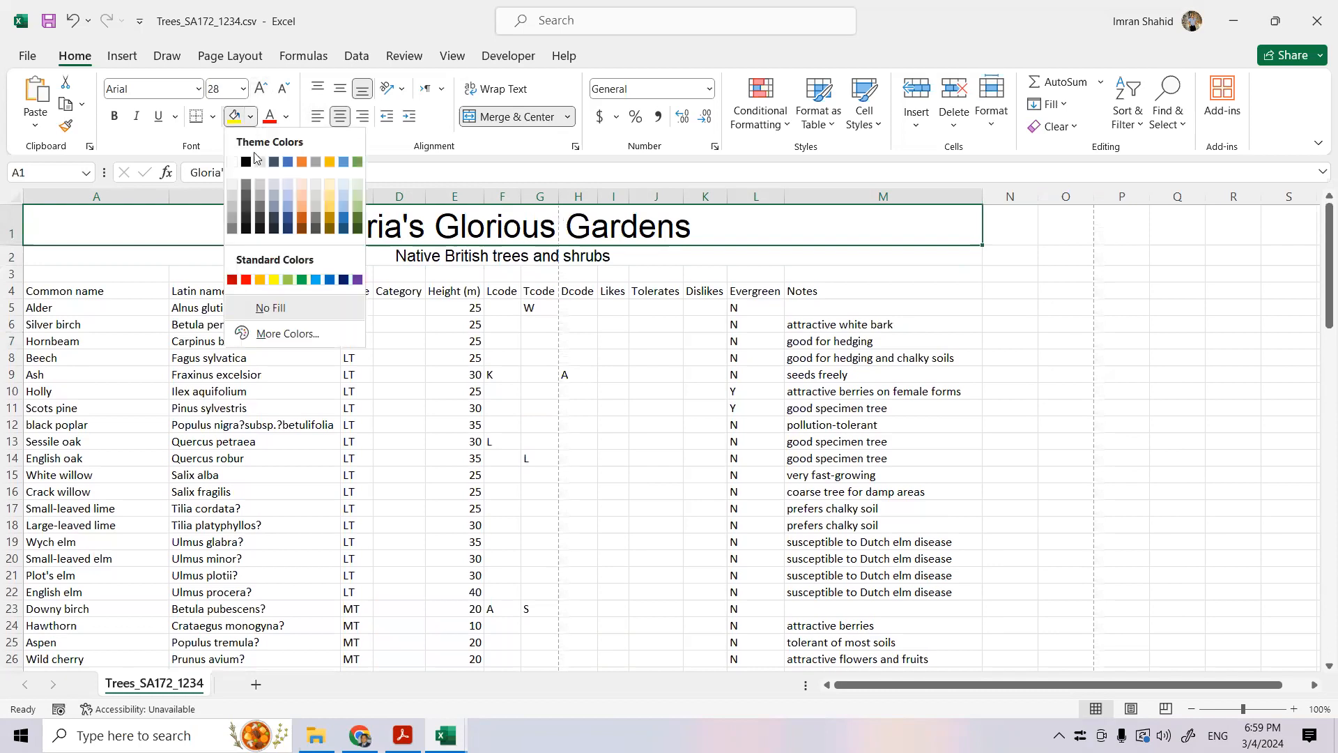
- Check the question 16 layout in the exam paper in Acrobat, and reduce the height of empty row 3 in Excel to about half
click(417, 732)
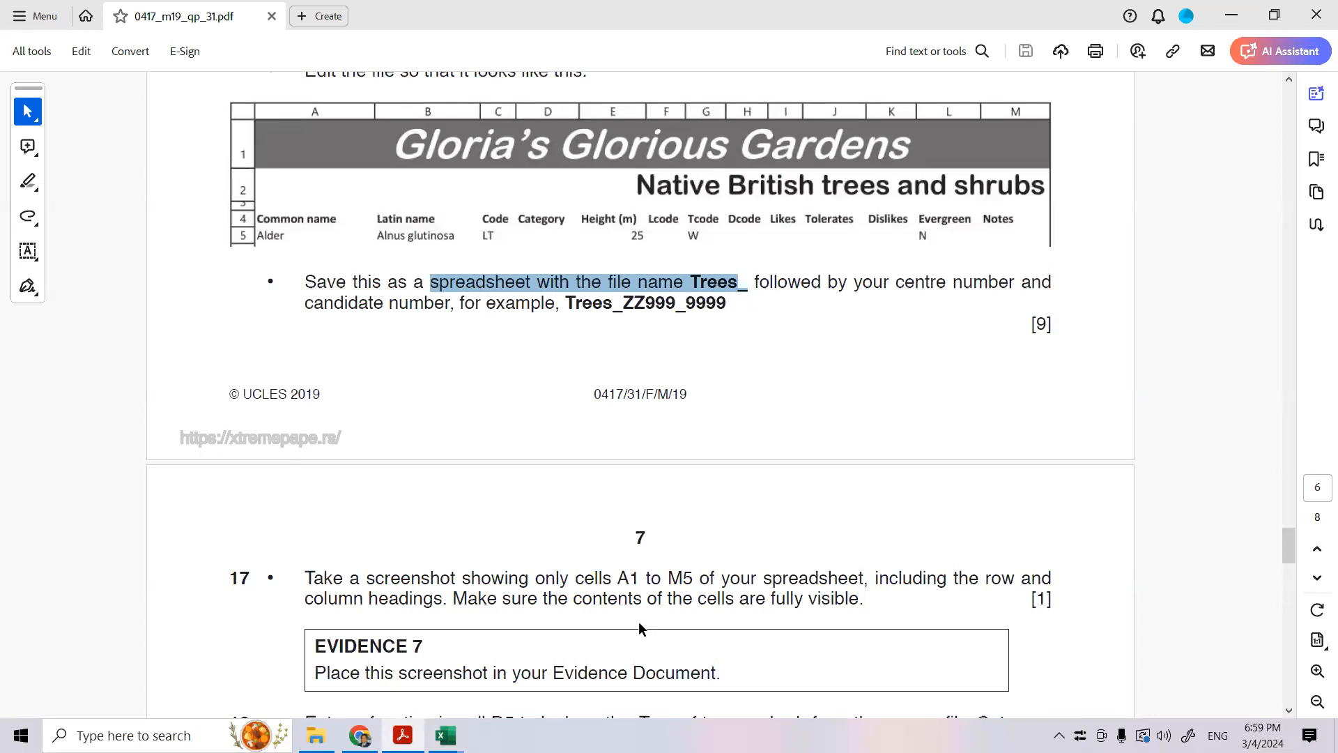
scroll(446, 697, down, 1)
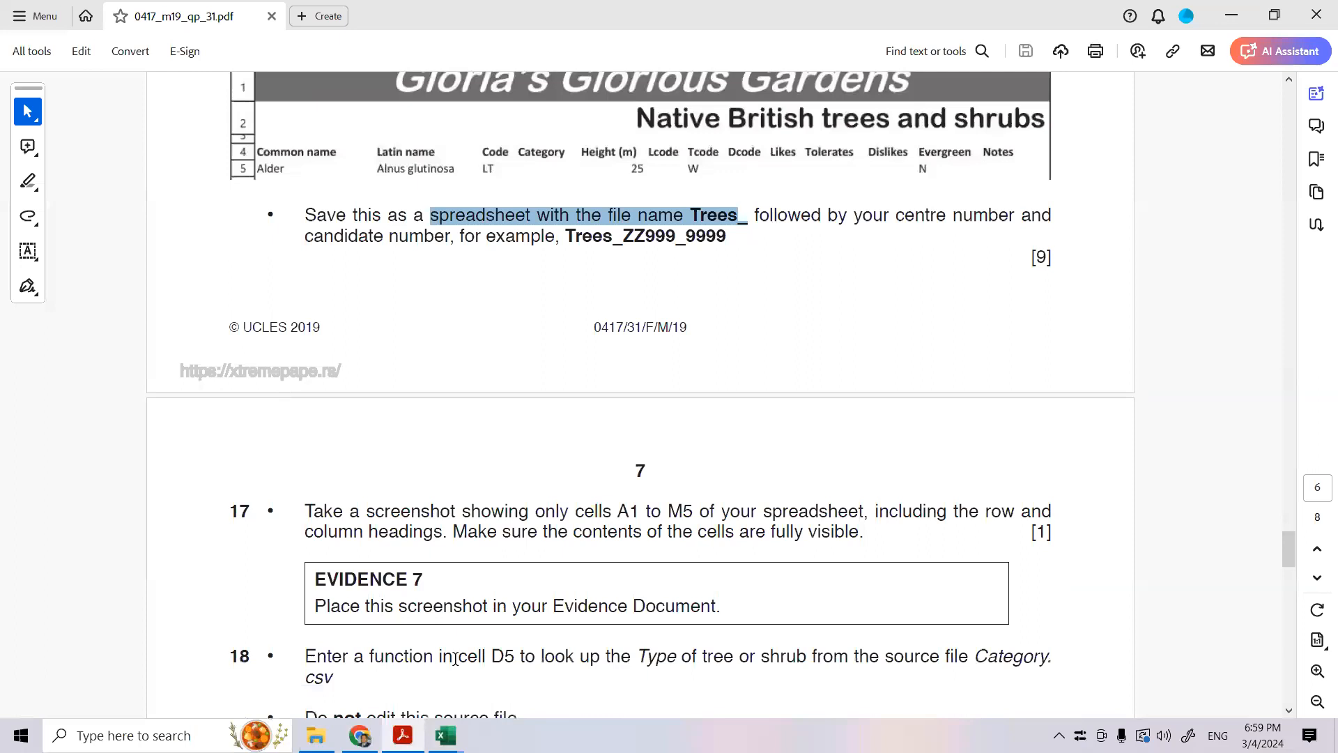
scroll(455, 658, up, 2)
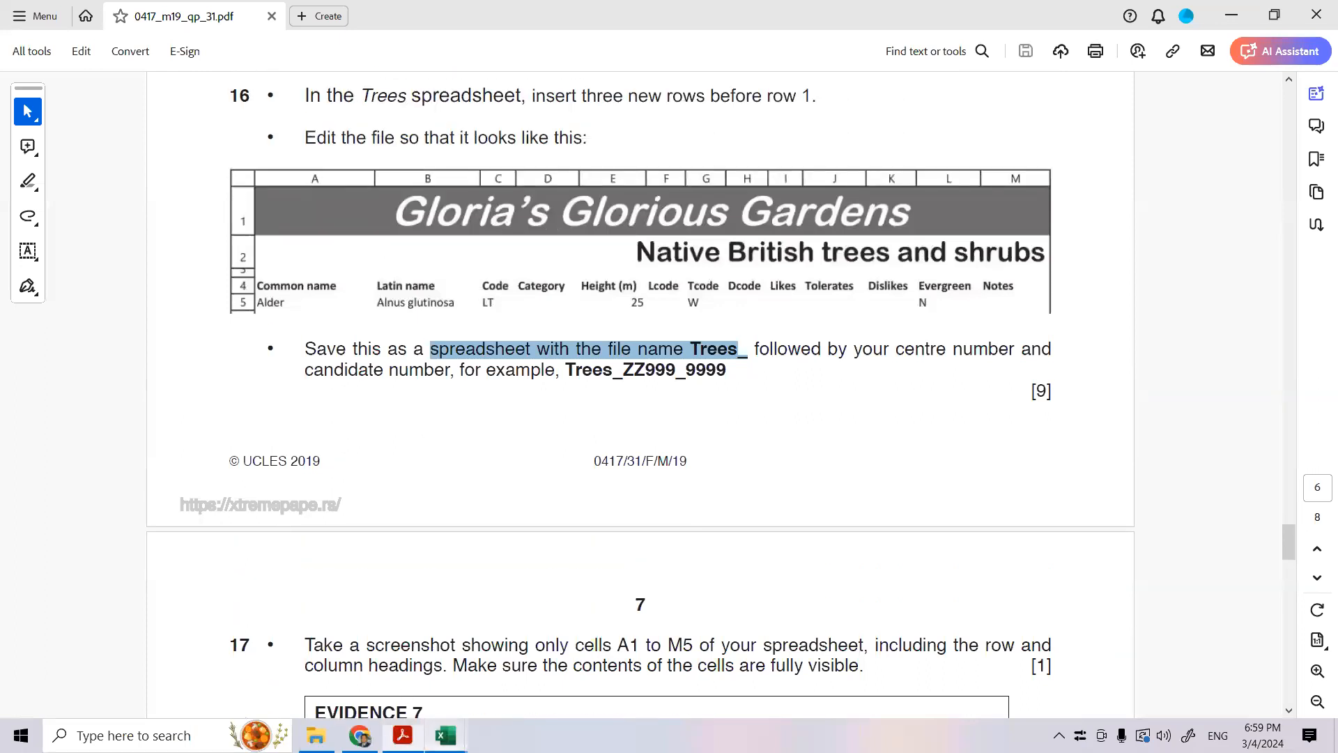
click(446, 736)
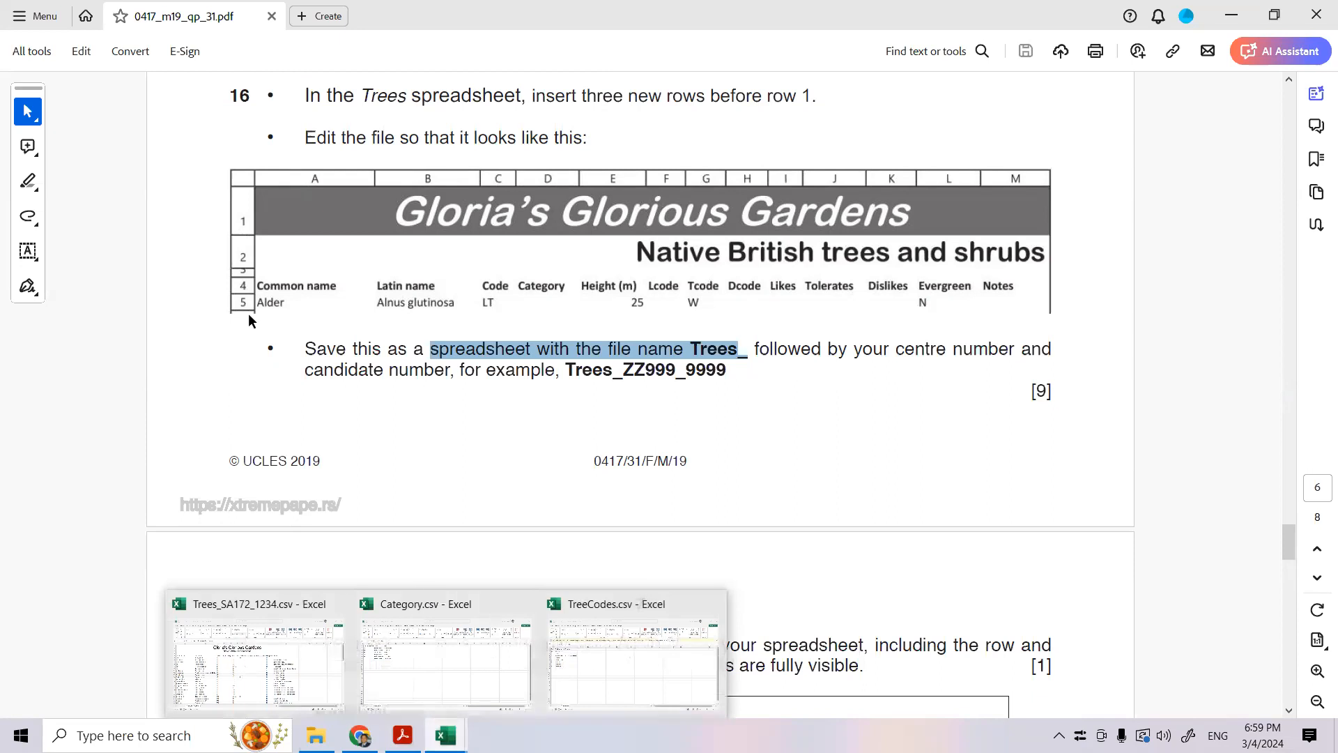
click(328, 679)
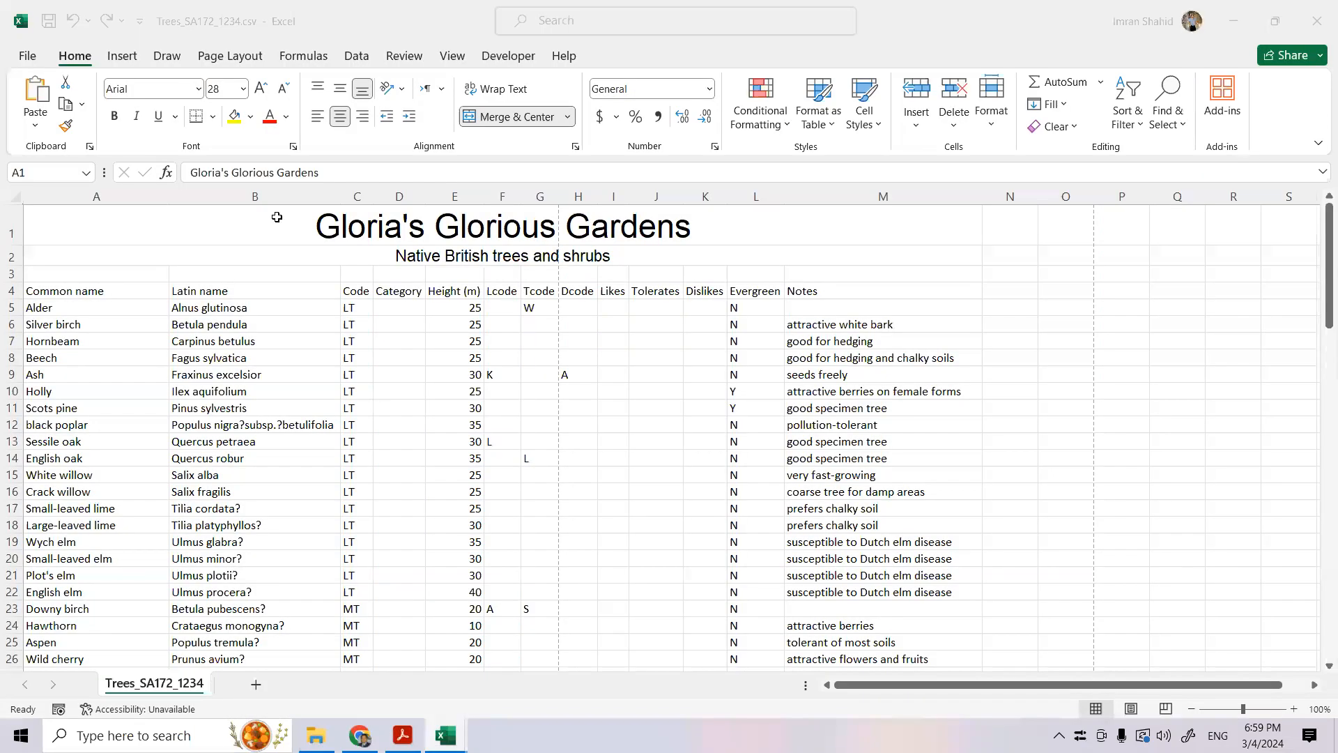
click(277, 217)
drag(17, 281, 15, 274)
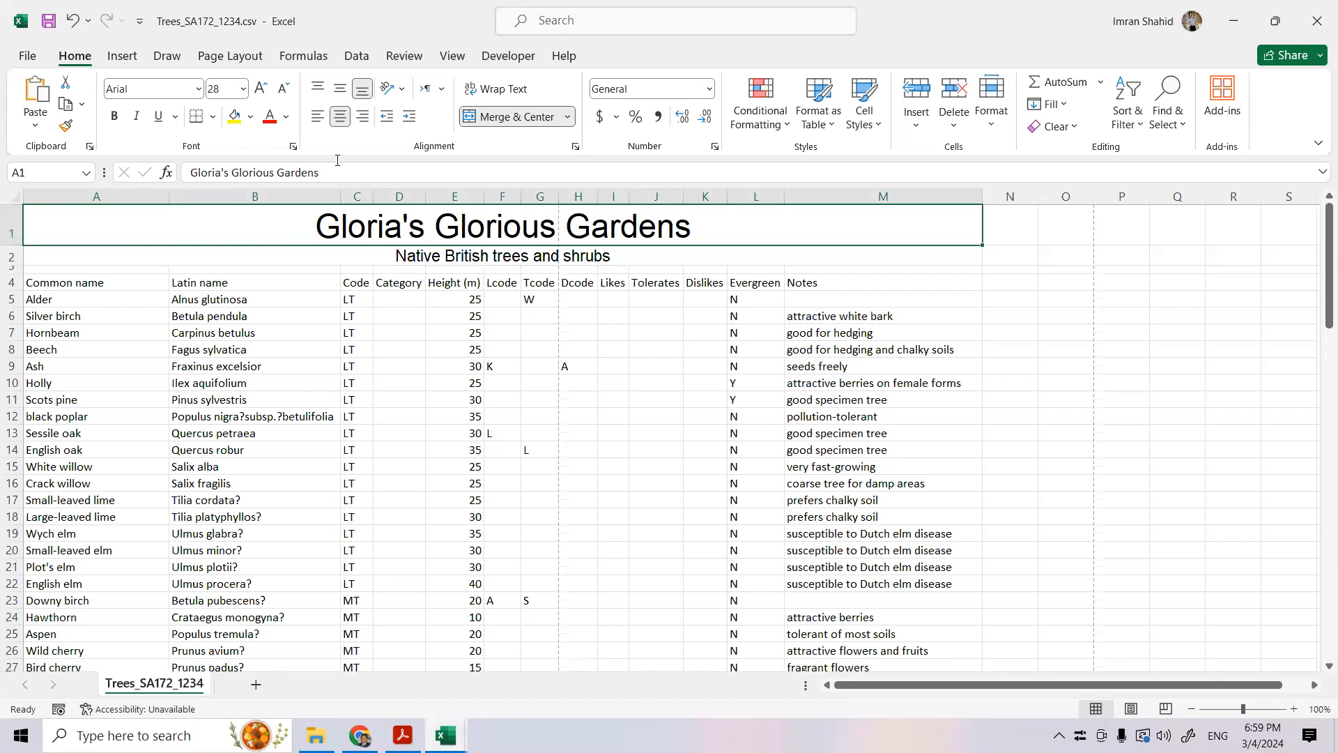
- Format the title in A1 as 36 pt italic white text on a mid-gray fill
click(260, 87)
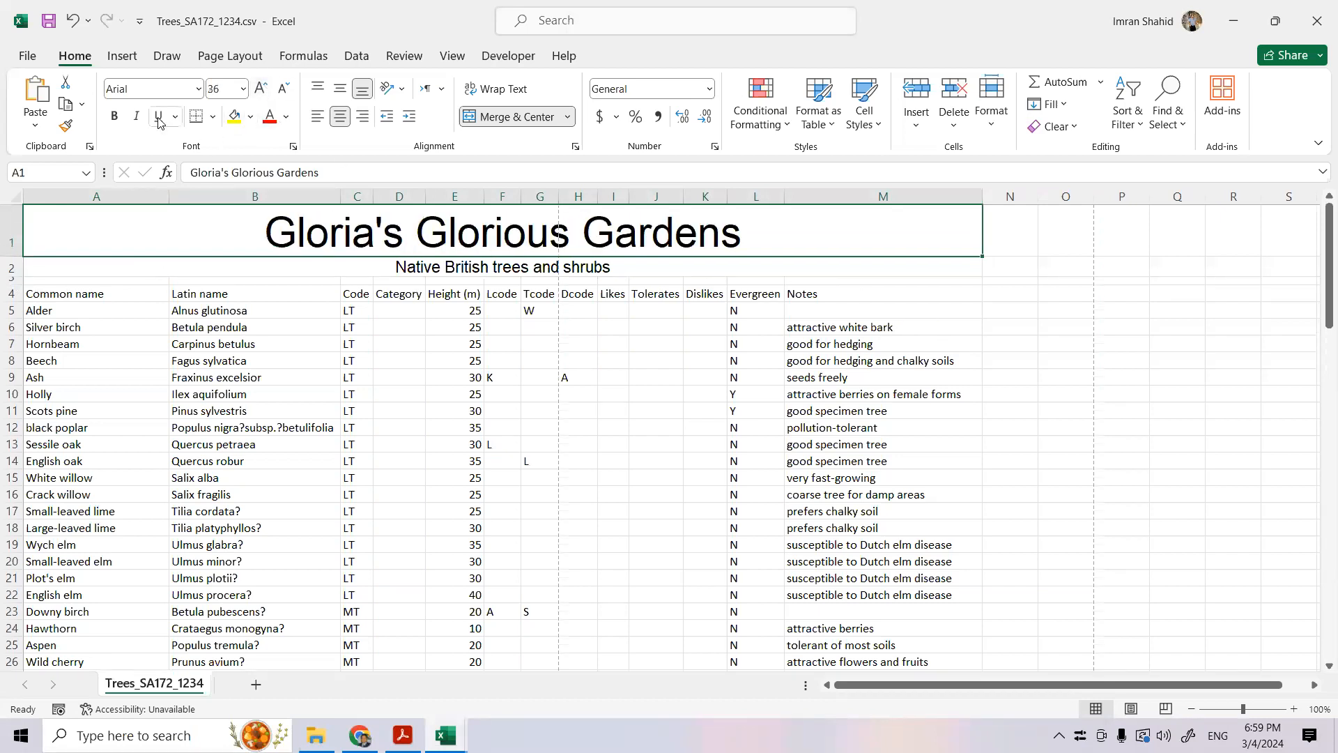
click(137, 115)
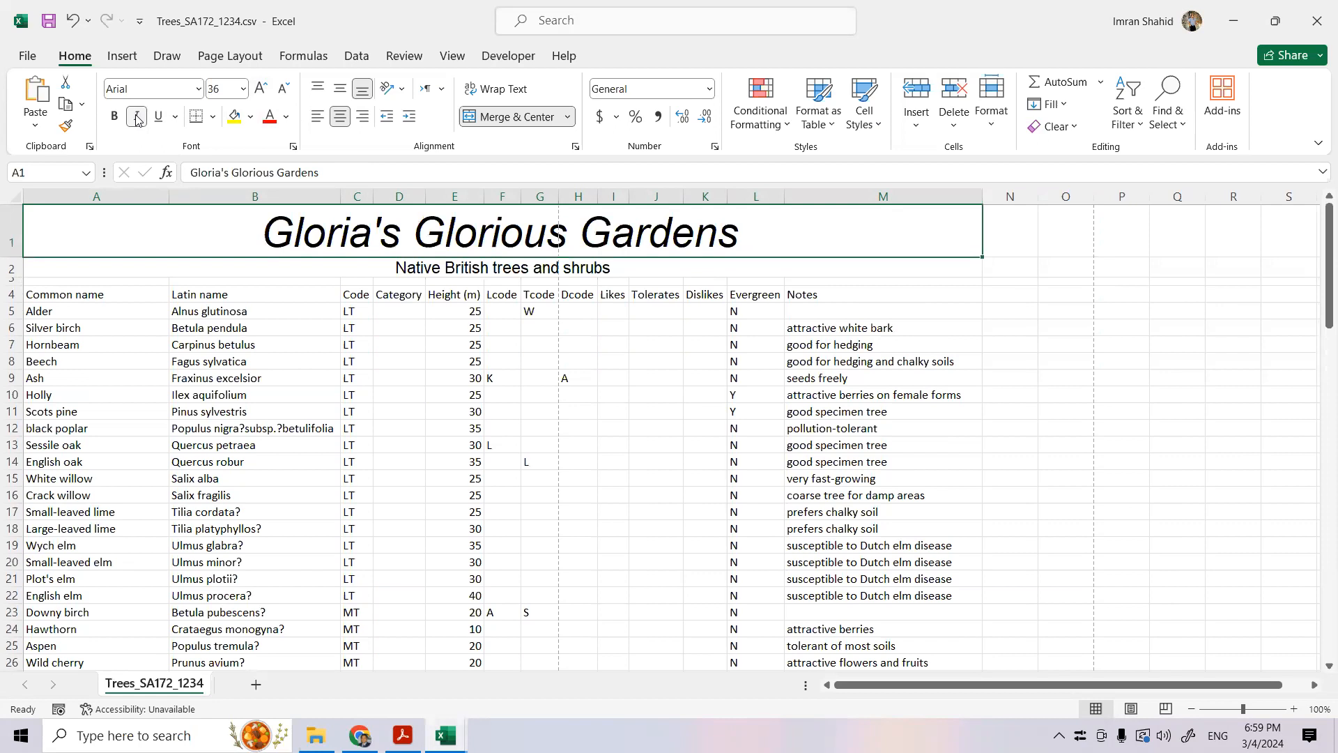
click(250, 118)
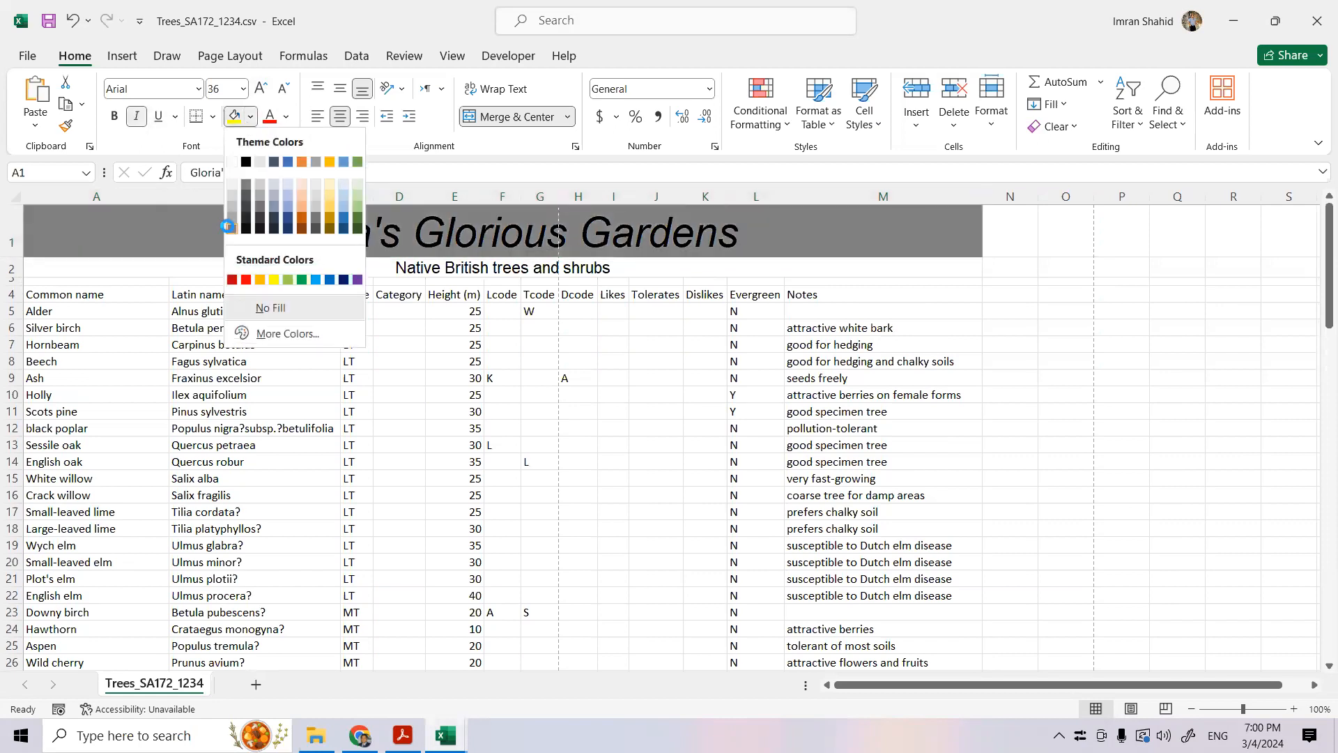
click(226, 225)
click(286, 117)
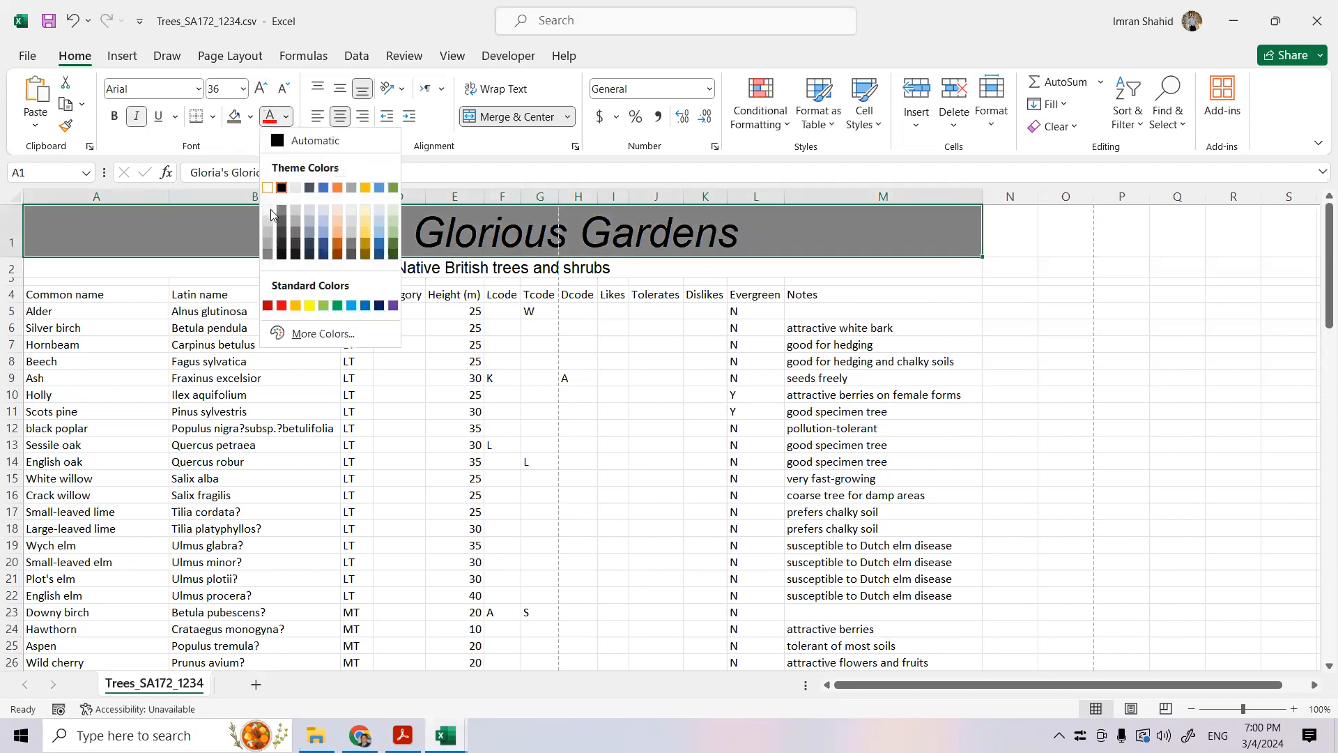
click(267, 186)
- Format the subtitle in A2 as right-aligned 18 pt bold text, comparing it with the sample layout in the exam paper in Acrobat
key(Down)
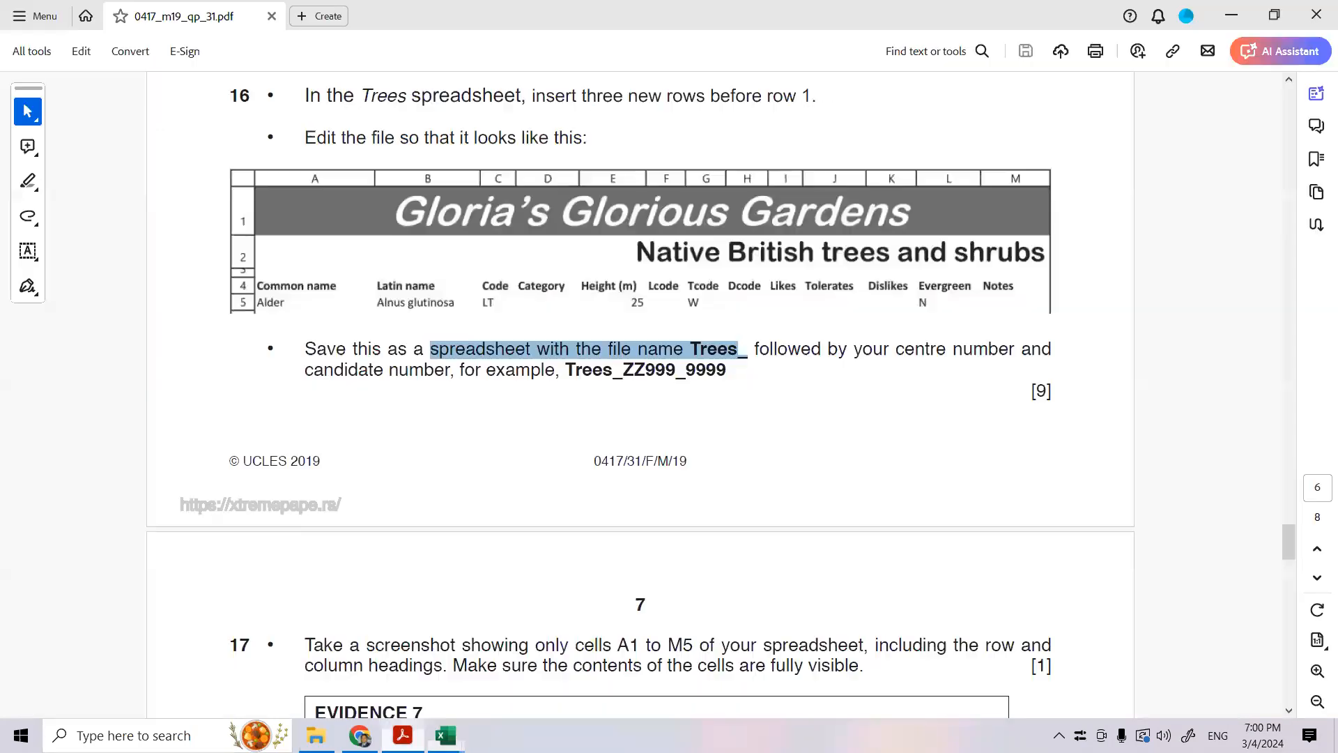
click(403, 735)
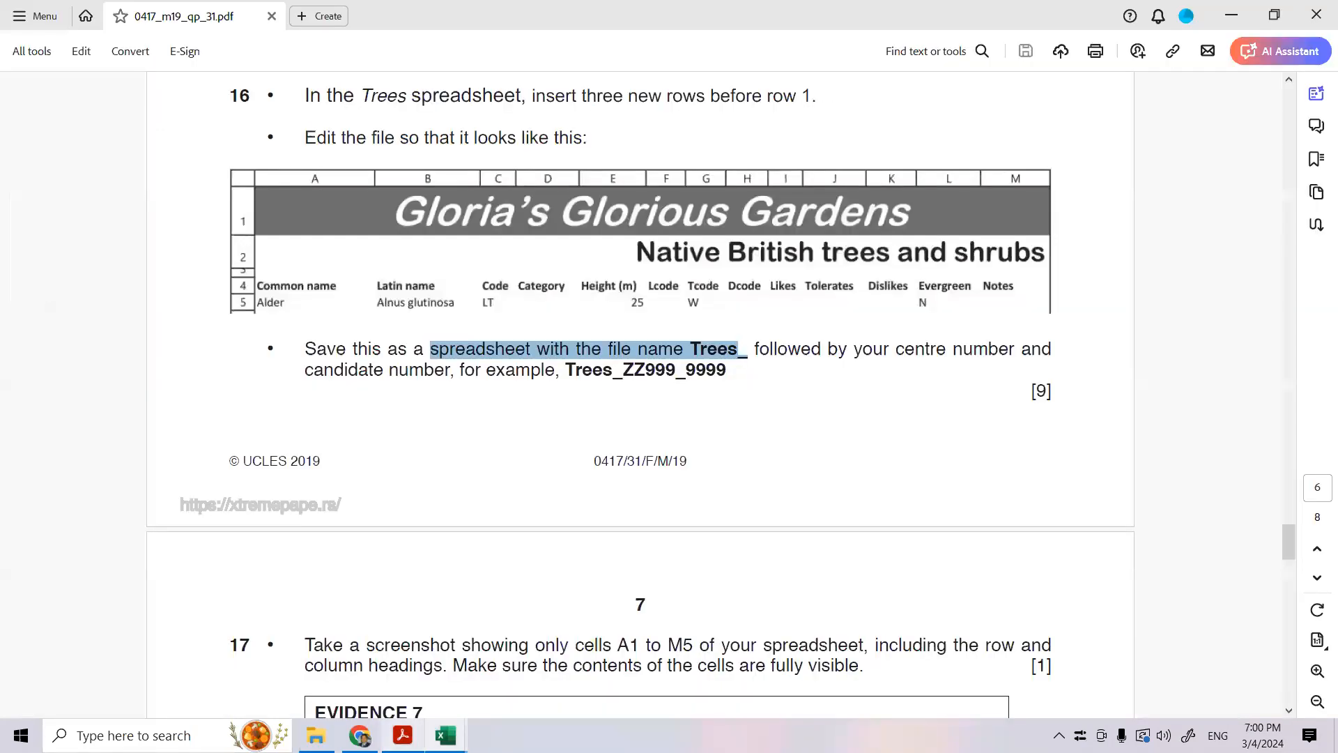
click(403, 736)
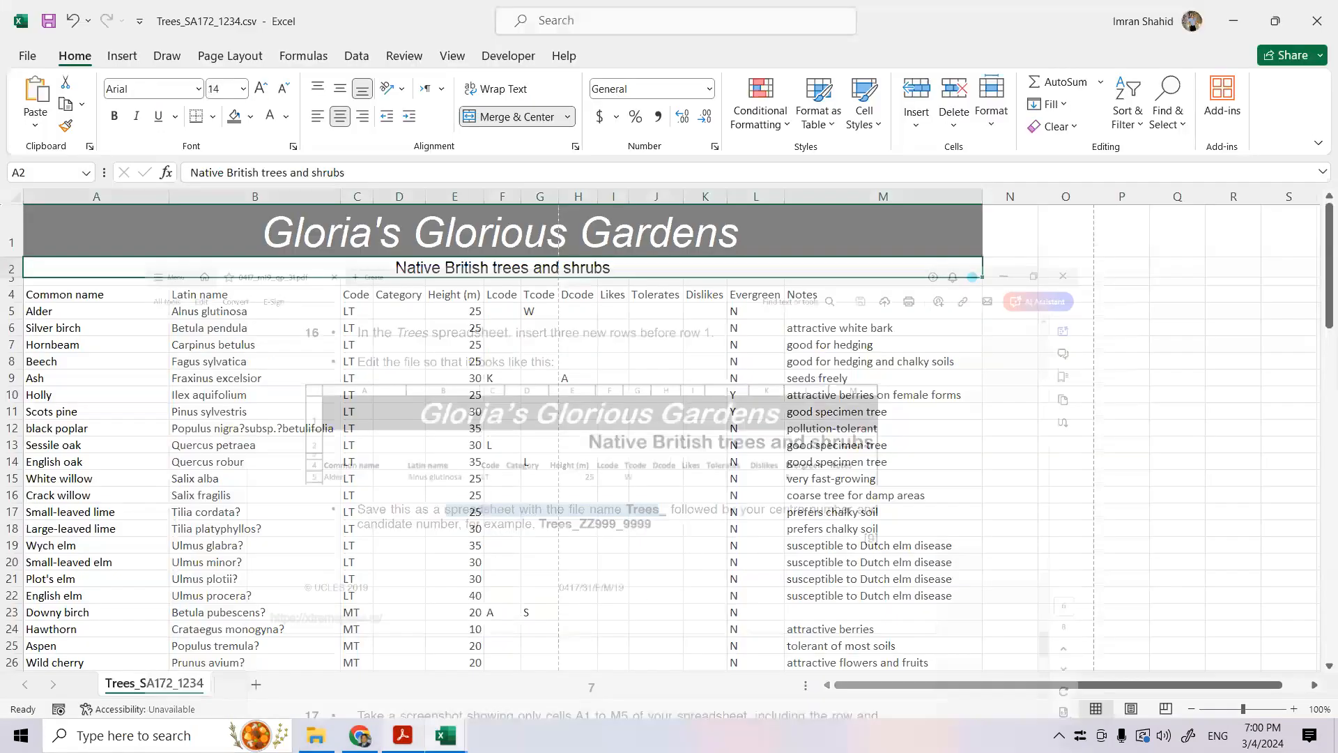
click(364, 118)
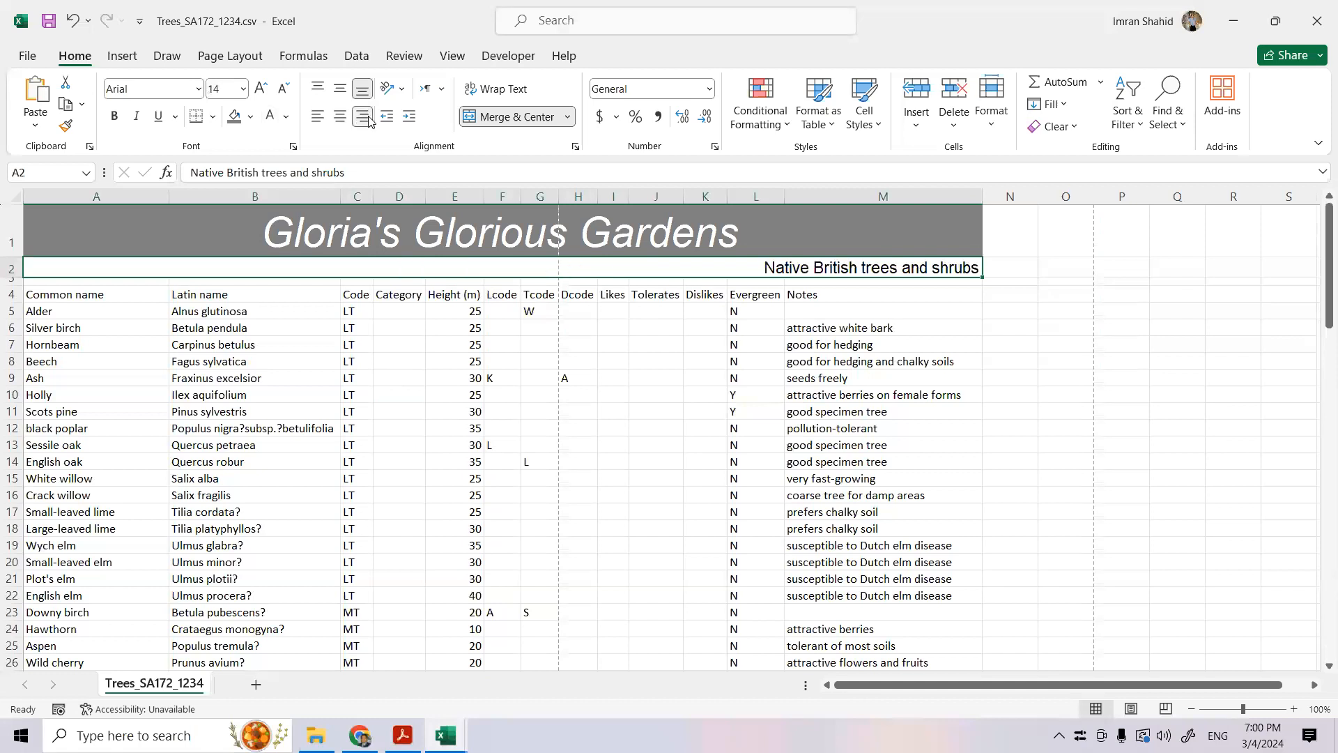
click(260, 88)
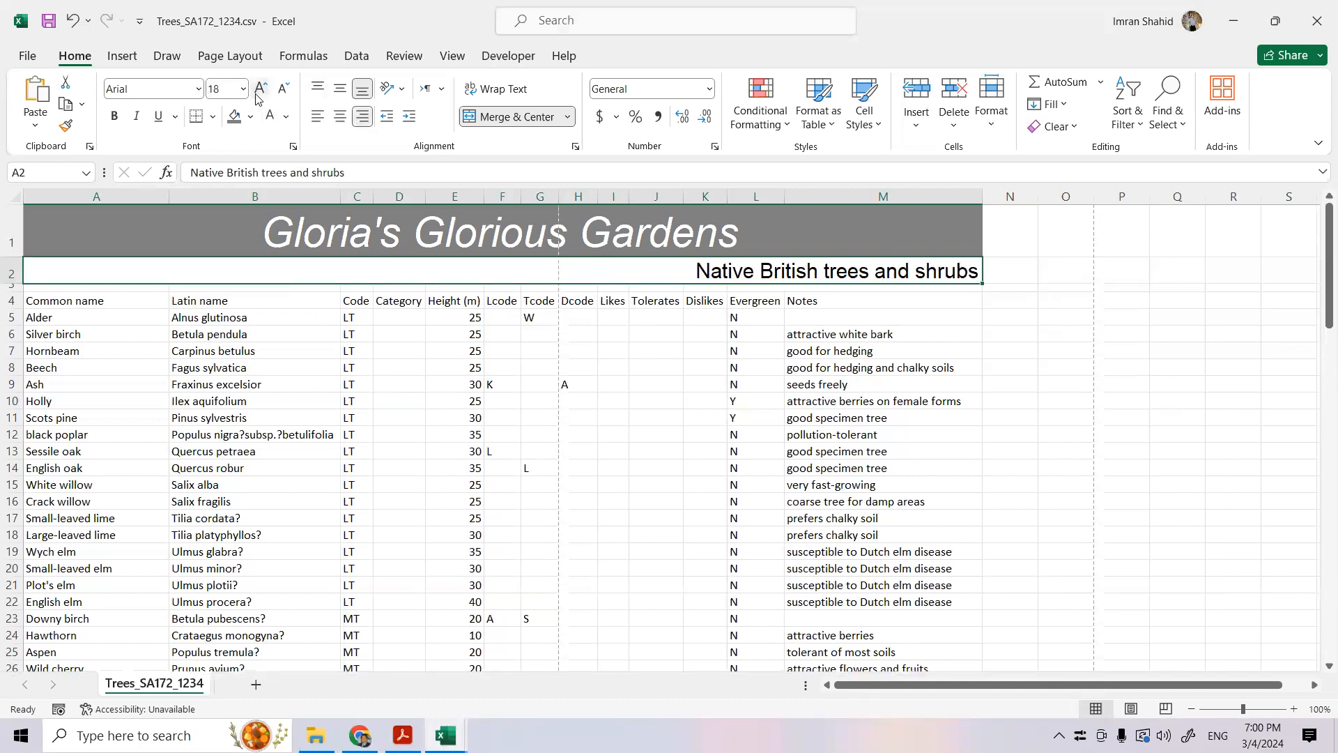
click(114, 117)
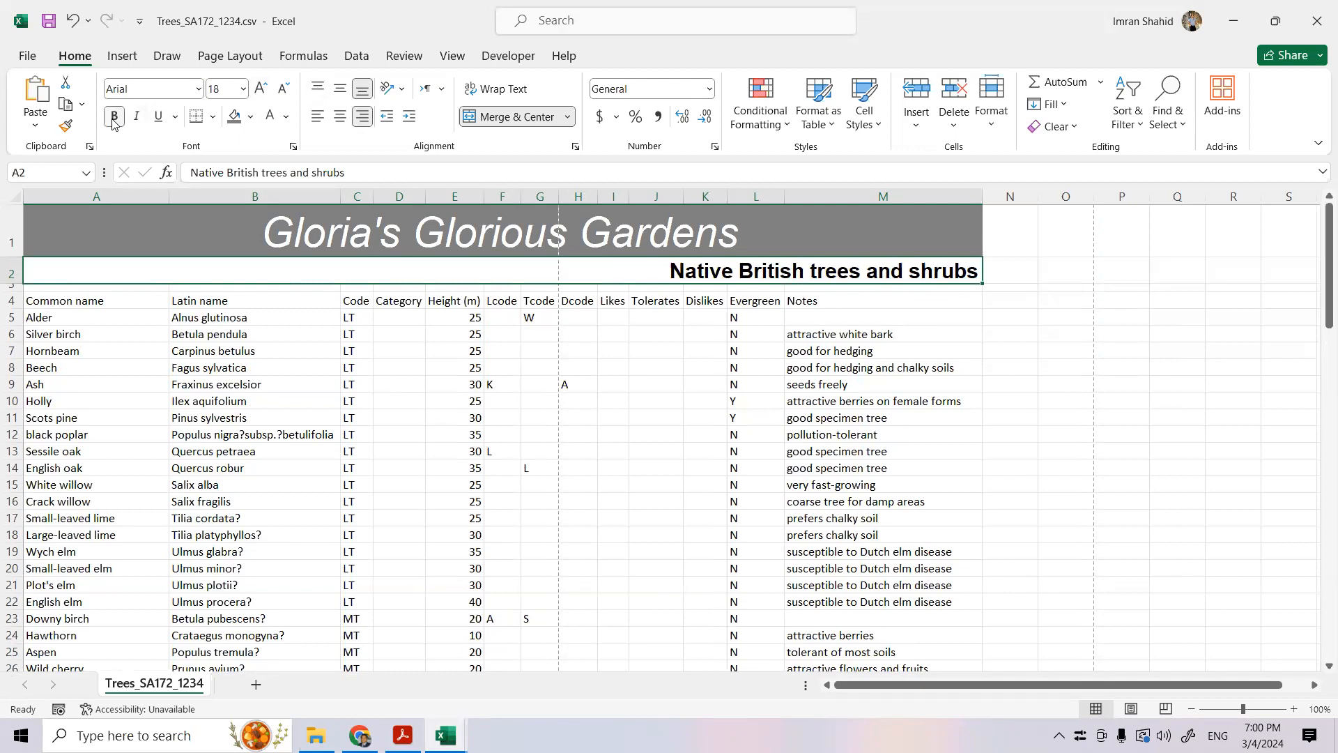
click(403, 736)
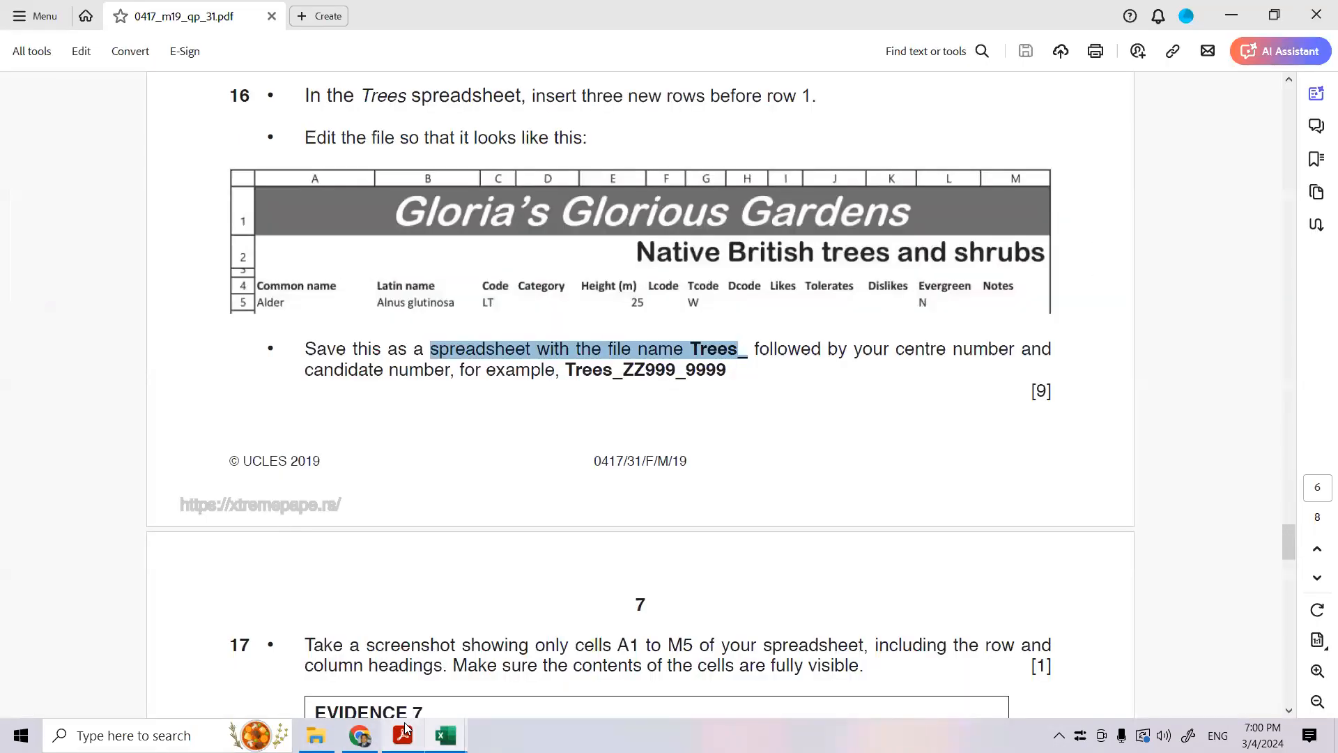
- Leave the exam paper for the Trees workbook in Excel and close the open Chrome window
click(403, 733)
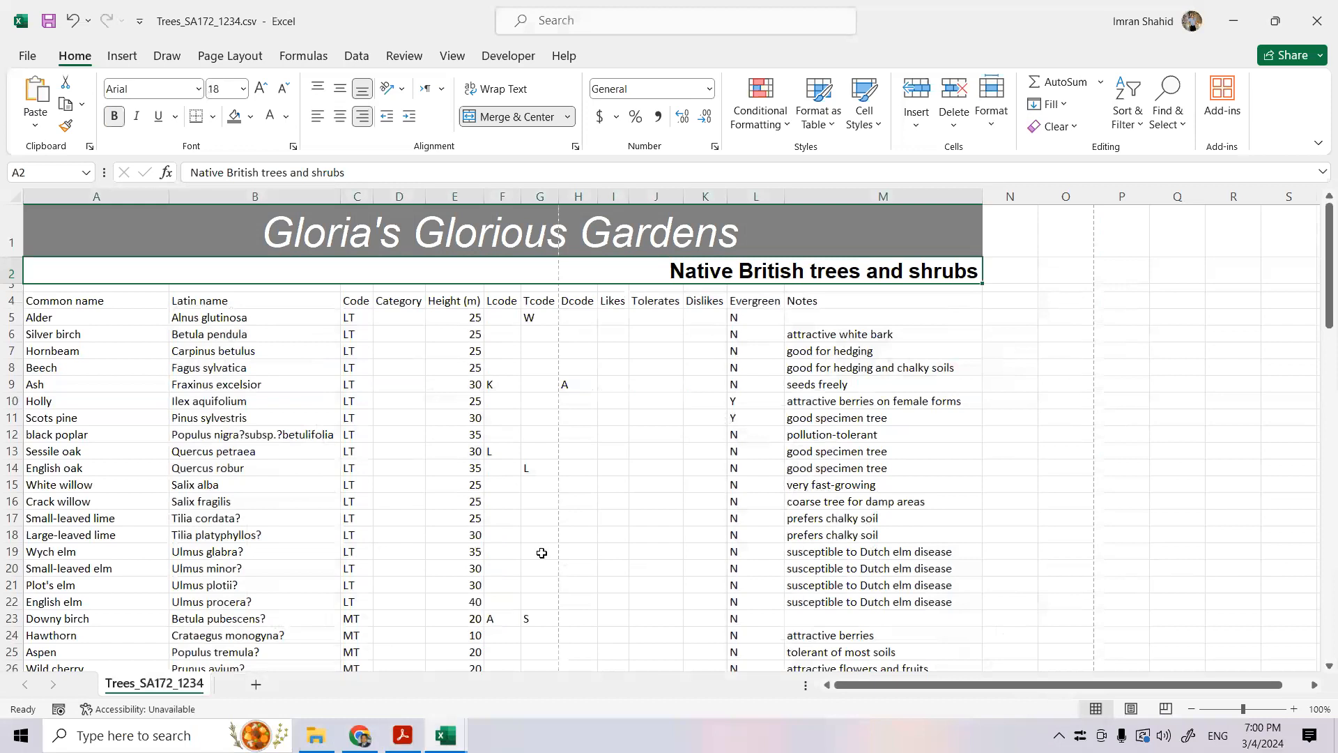
click(359, 736)
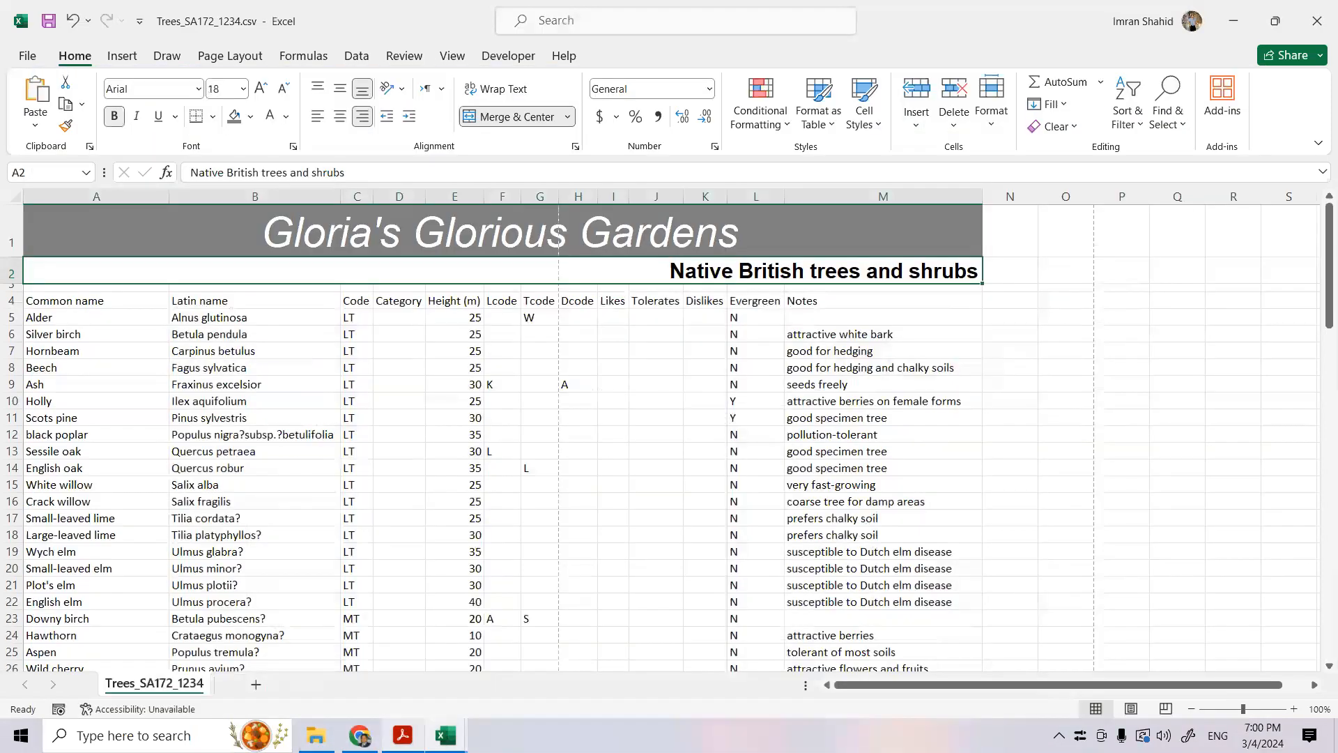
right_click(360, 735)
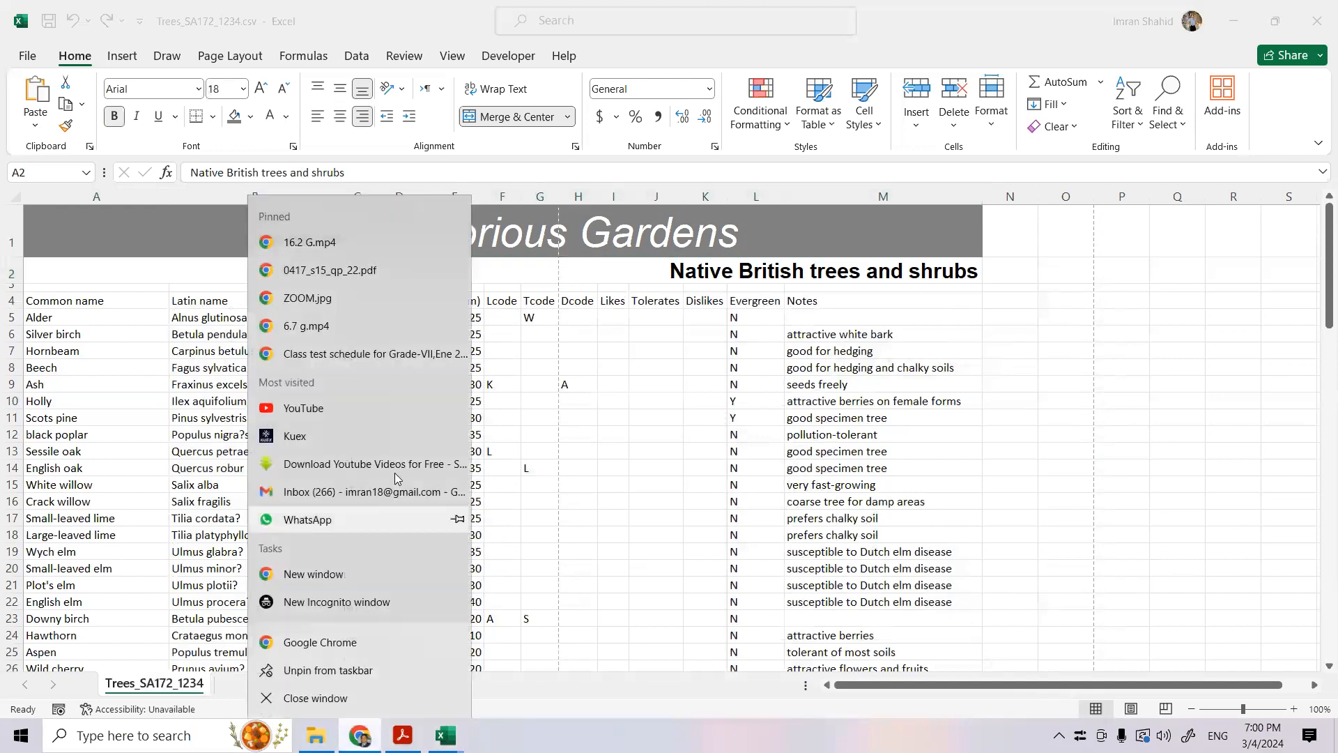
click(330, 702)
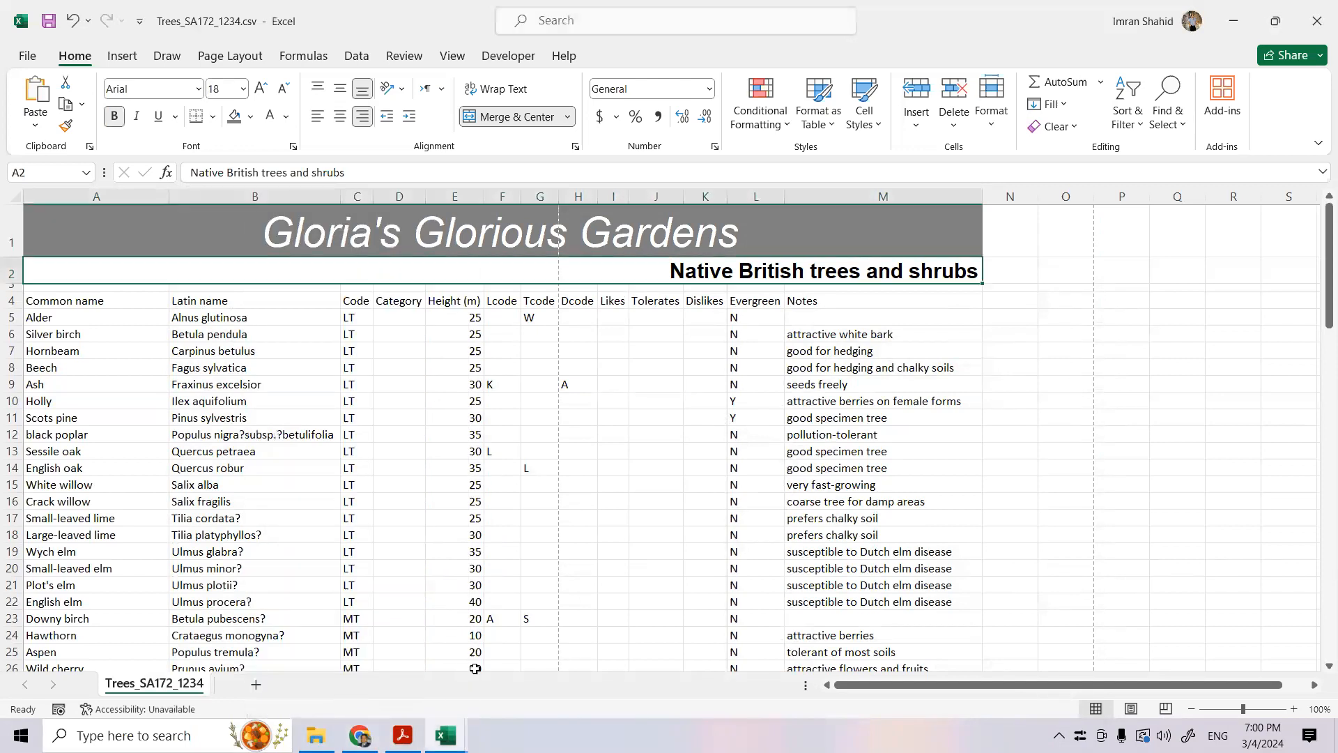
- Check the question 16 layout in Acrobat, and make the row 4 column headings bold in the Trees workbook in Excel
click(402, 736)
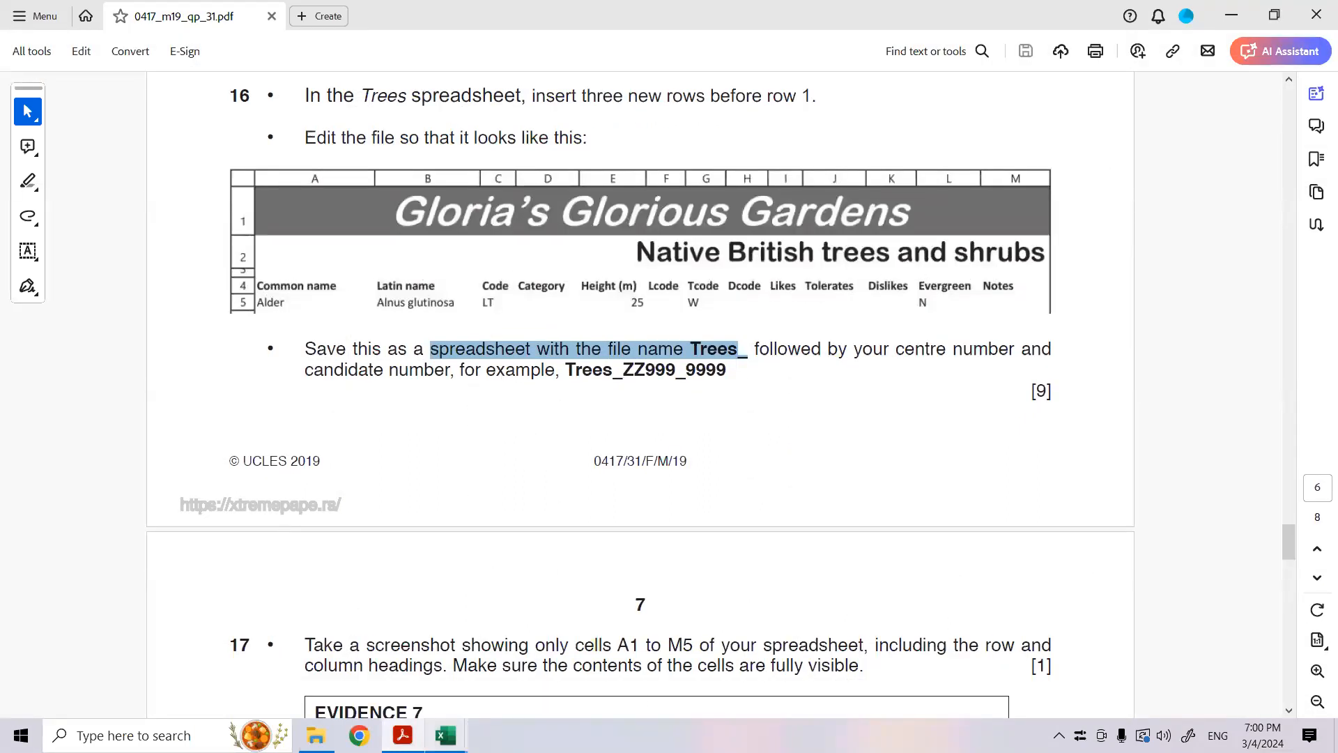
mouse_move(446, 736)
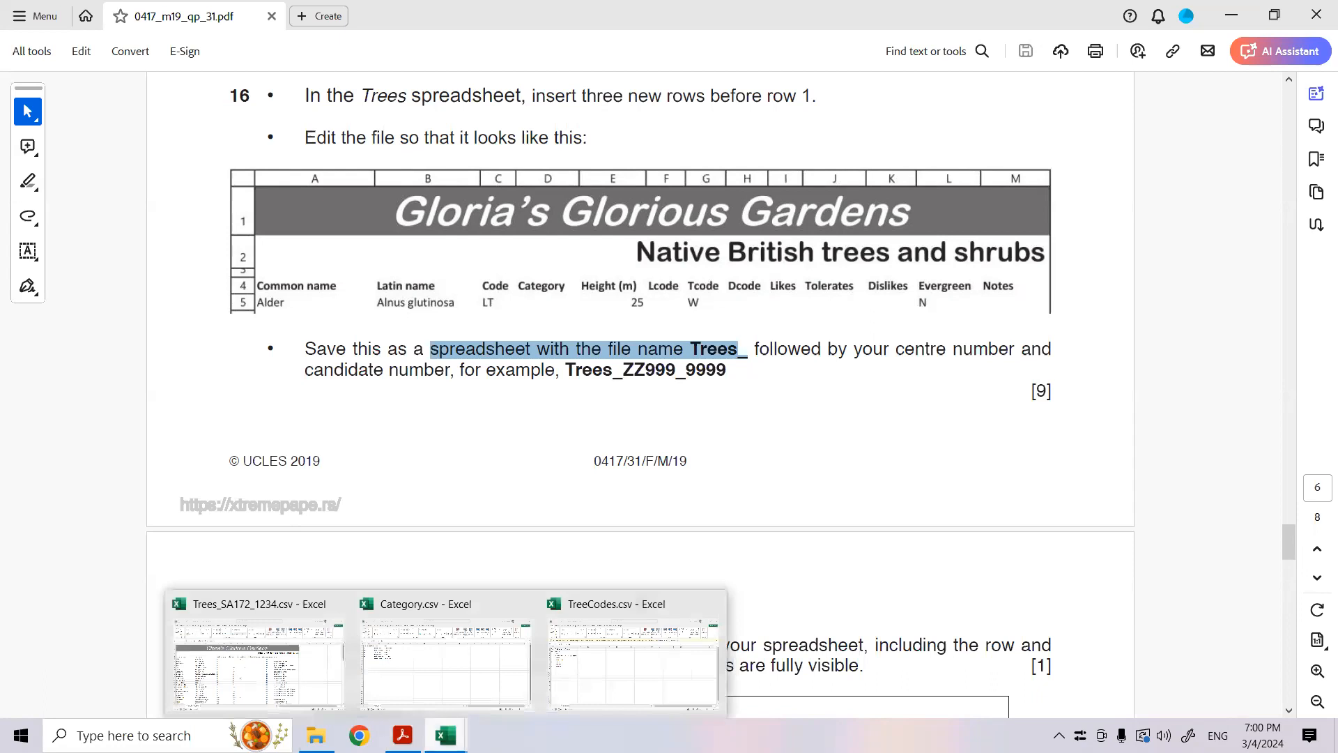
click(324, 677)
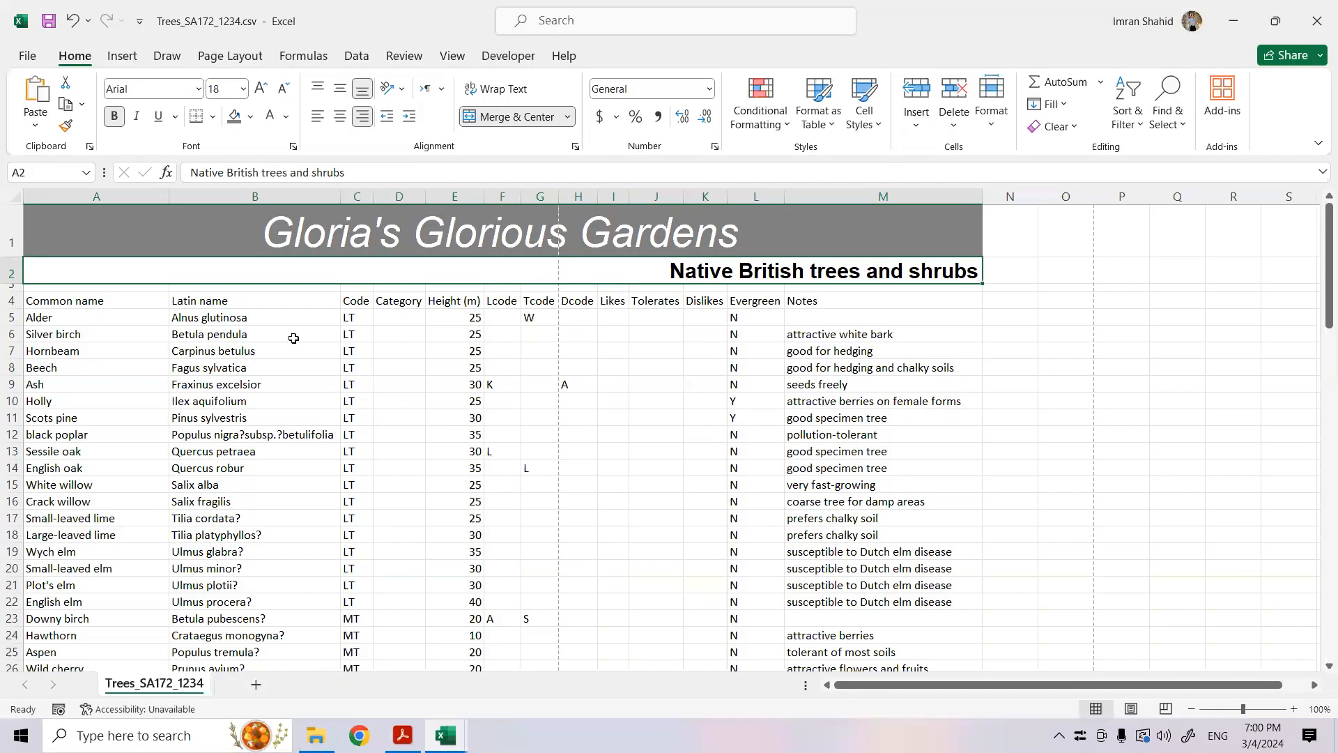
click(14, 300)
click(116, 118)
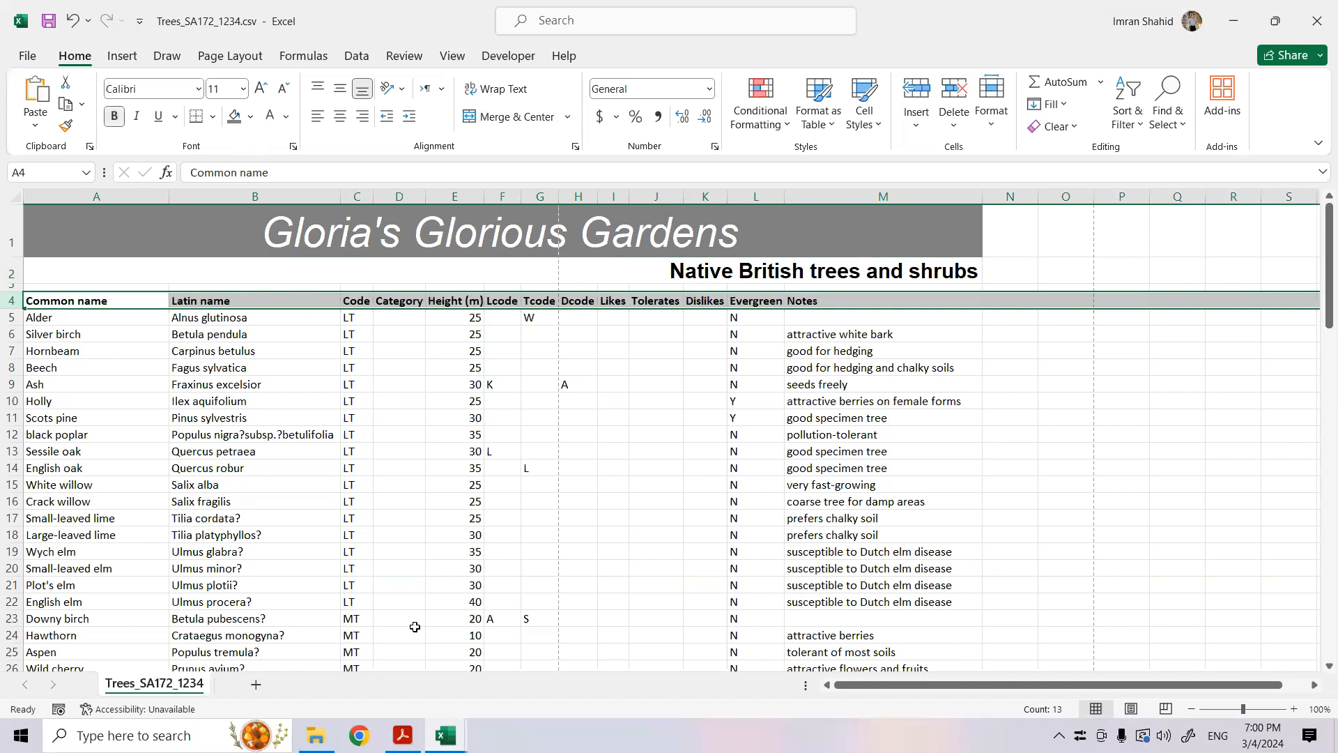
- Read question 17 in Acrobat, and capture a screenshot of cells A1 to M5 of the Trees workbook, including row and column headings
click(407, 733)
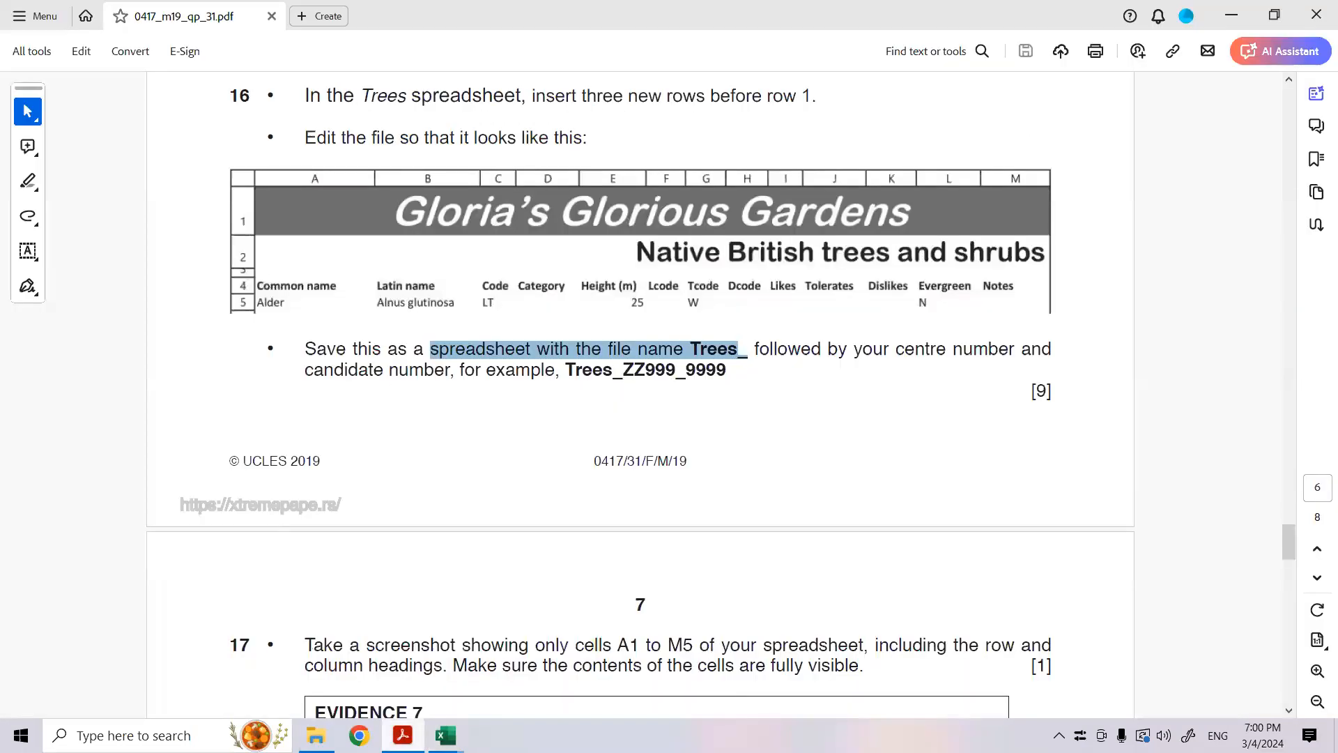
scroll(441, 622, down, 1)
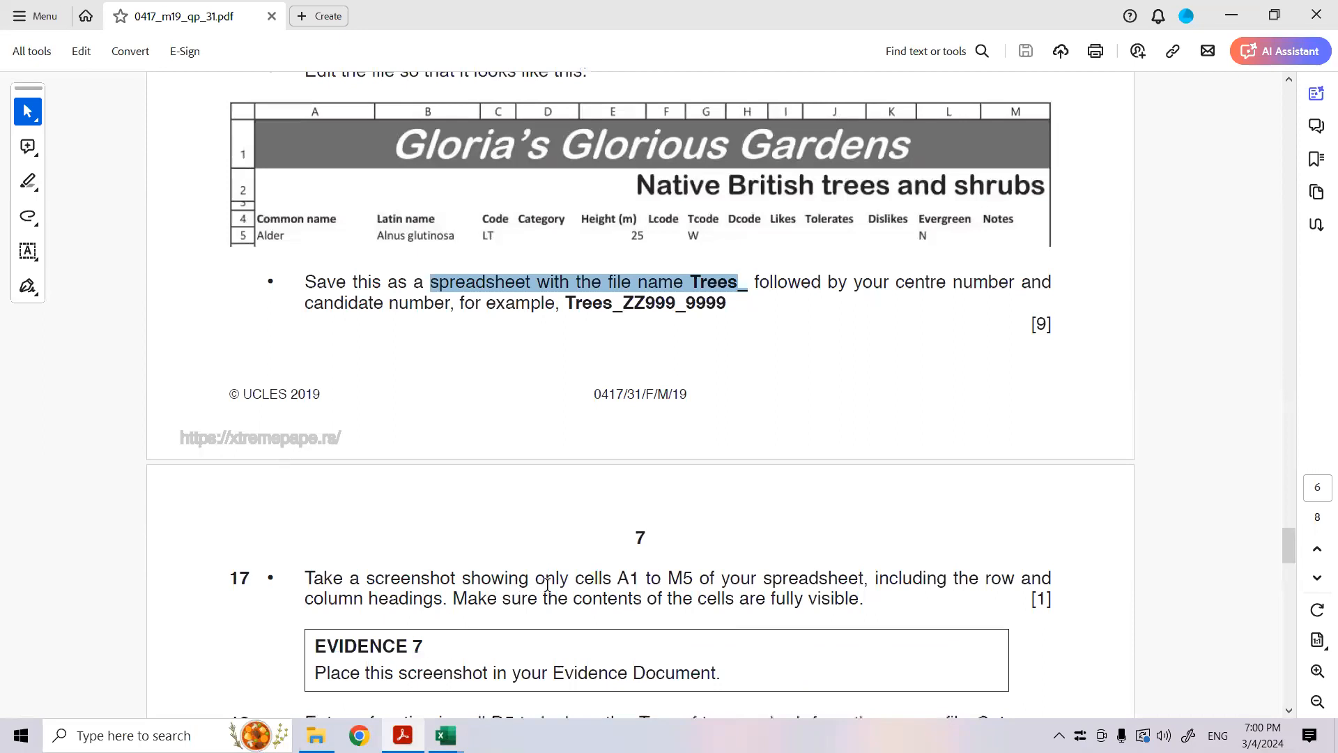
scroll(547, 584, down, 1)
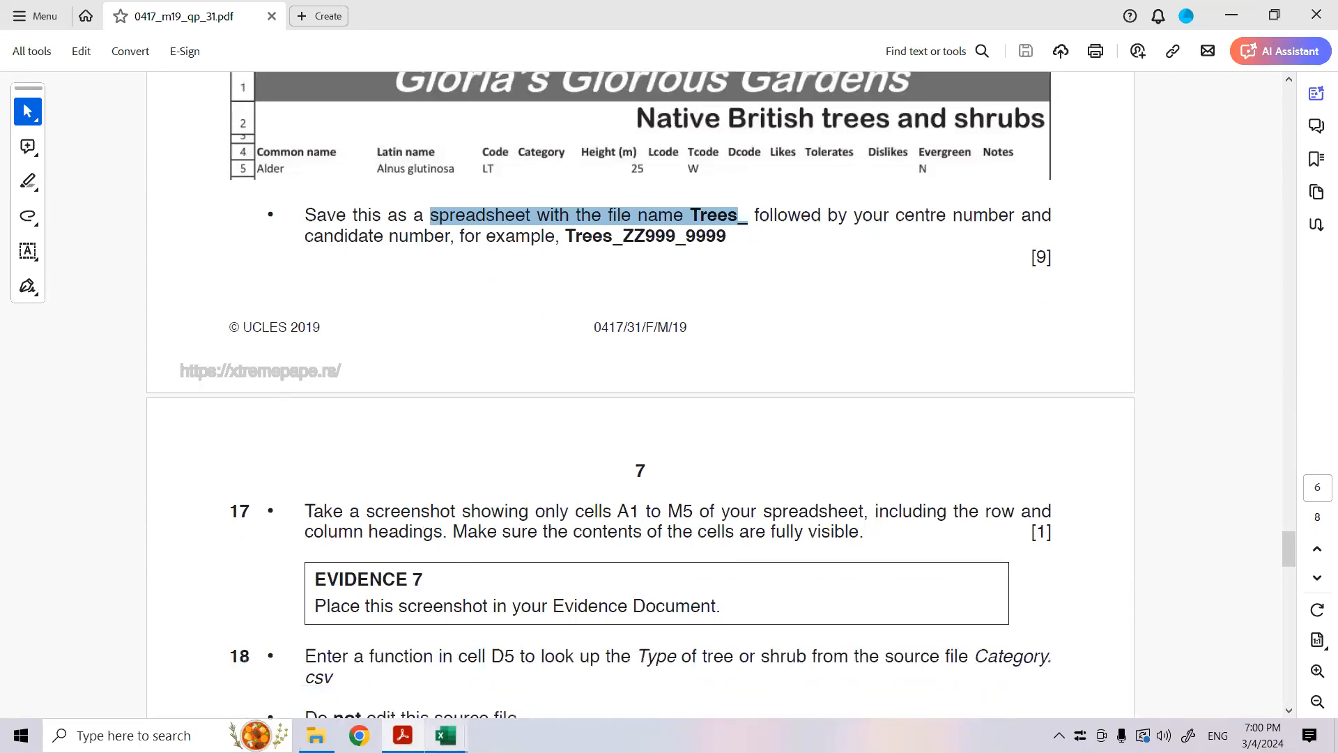
mouse_move(446, 735)
click(293, 669)
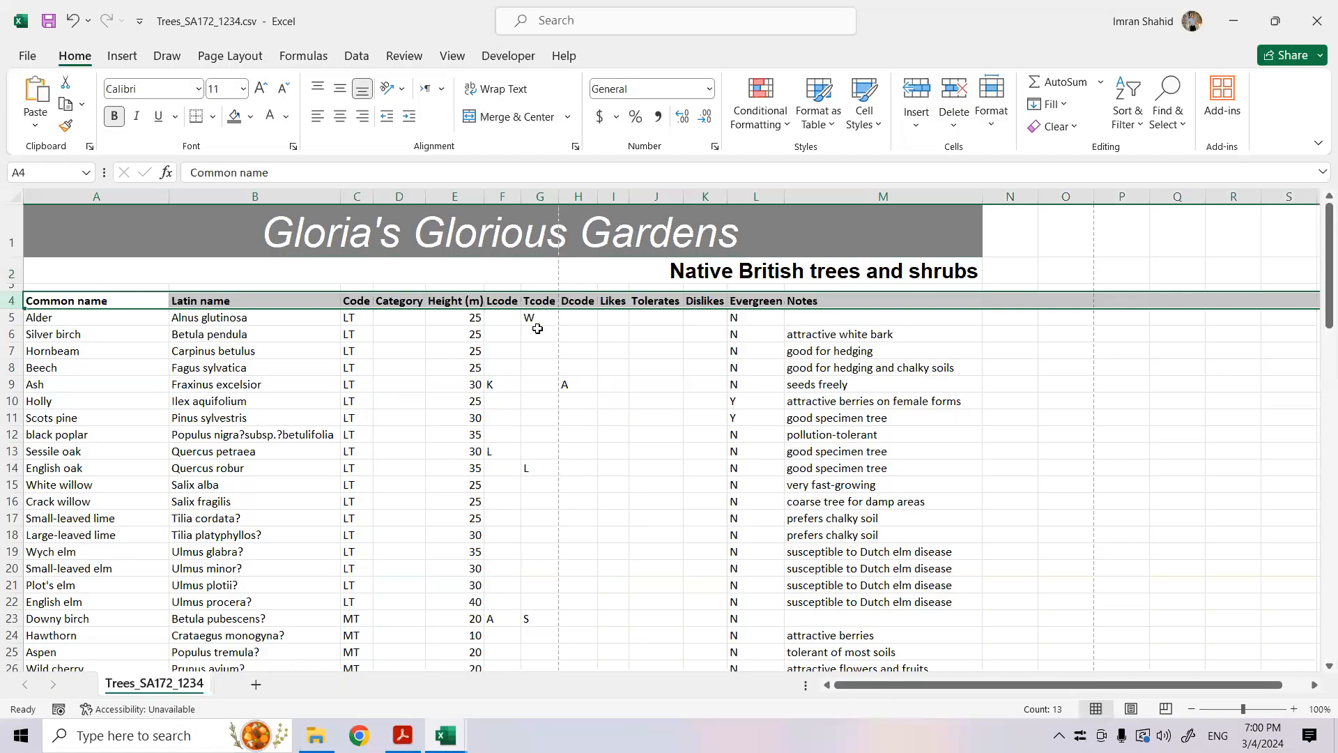
click(790, 318)
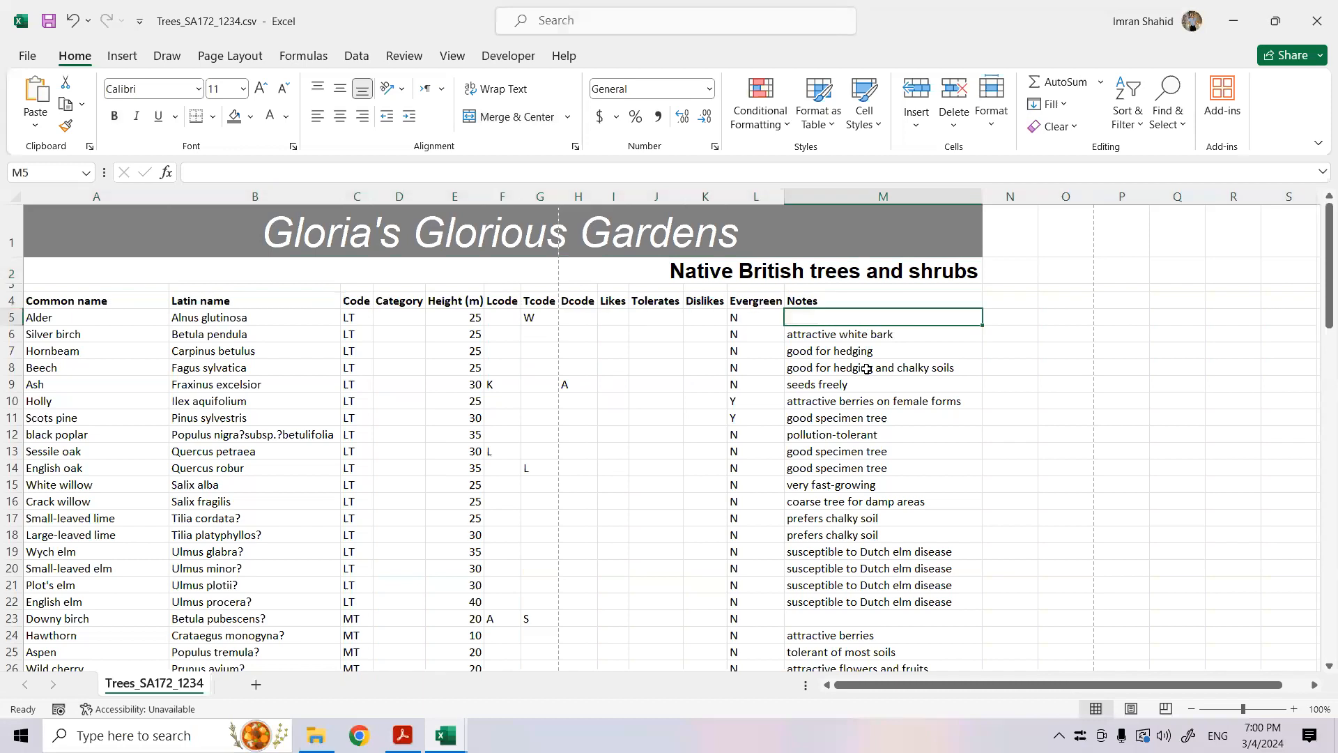
key(super+shift+s)
drag(3, 184, 982, 322)
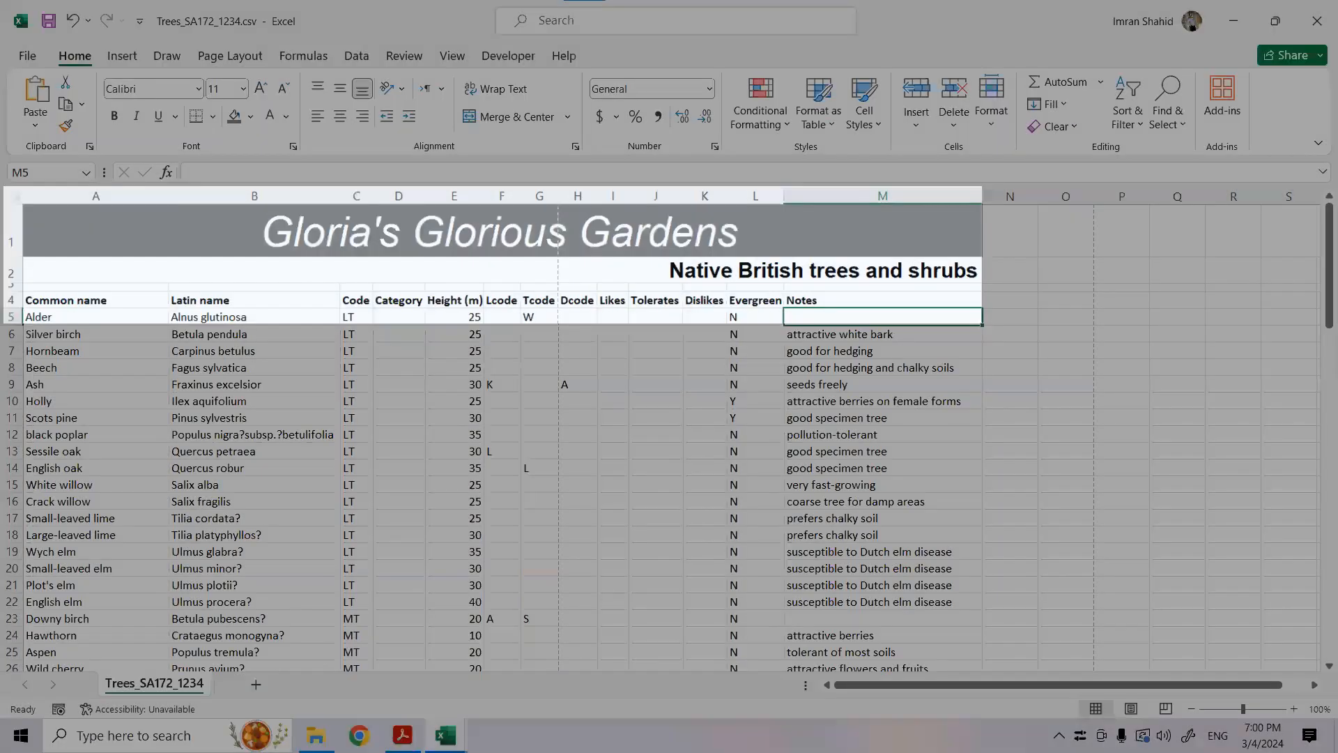
- Read question 18 about the Type lookup from Category.csv in Acrobat, and locate cell D5 in the Trees workbook in Excel
key(alt+Tab)
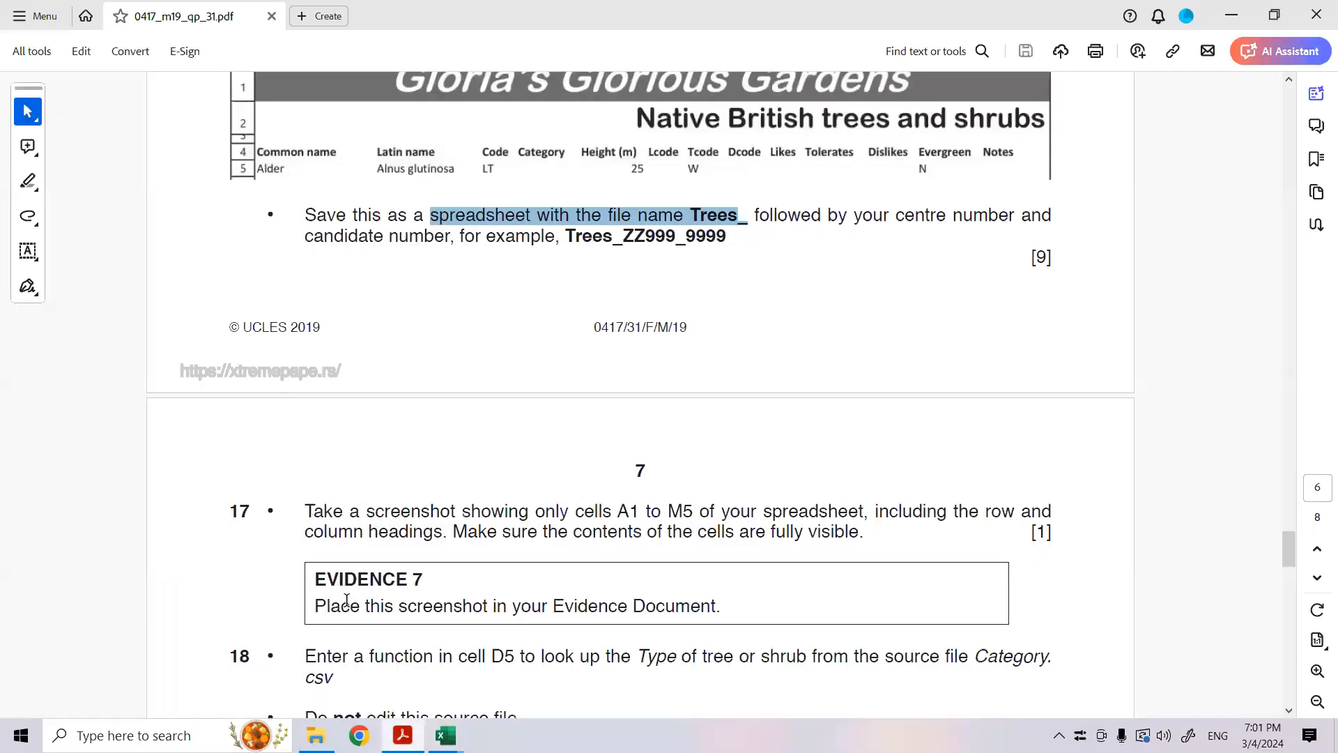
scroll(517, 608, down, 6)
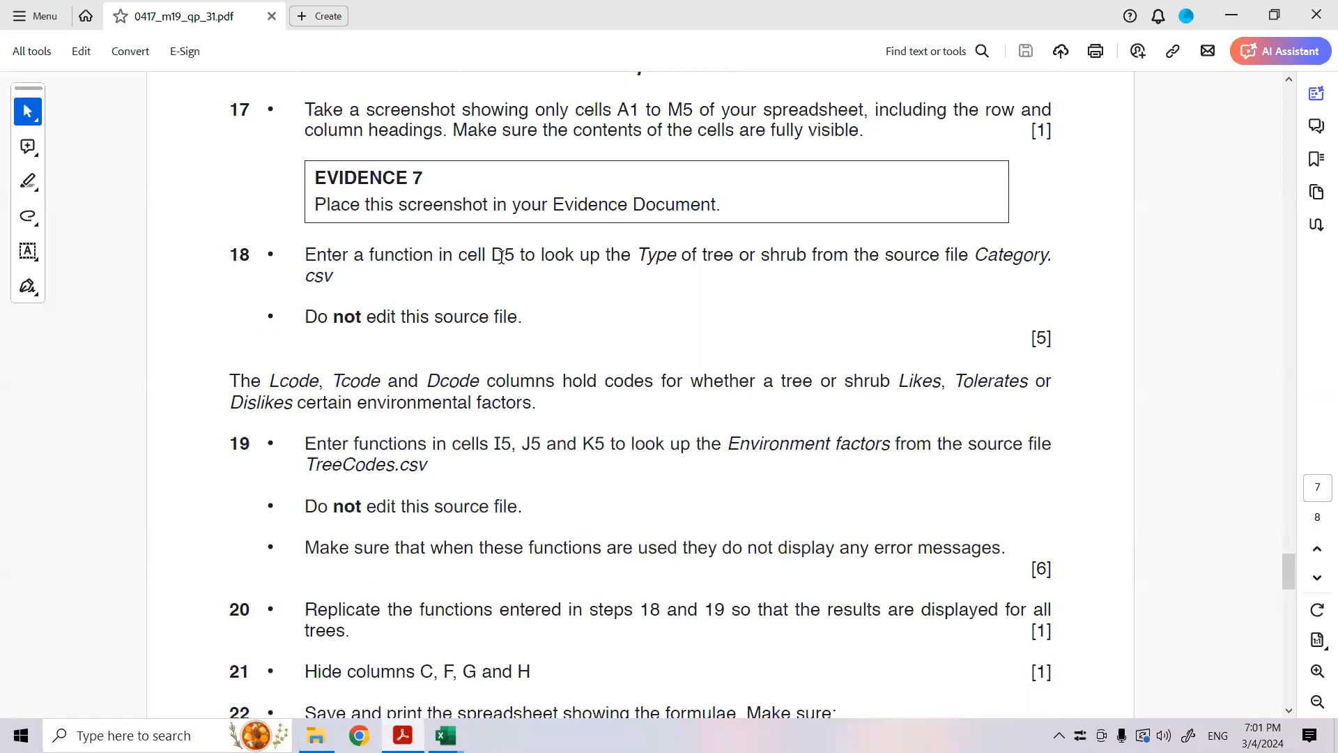
mouse_move(446, 735)
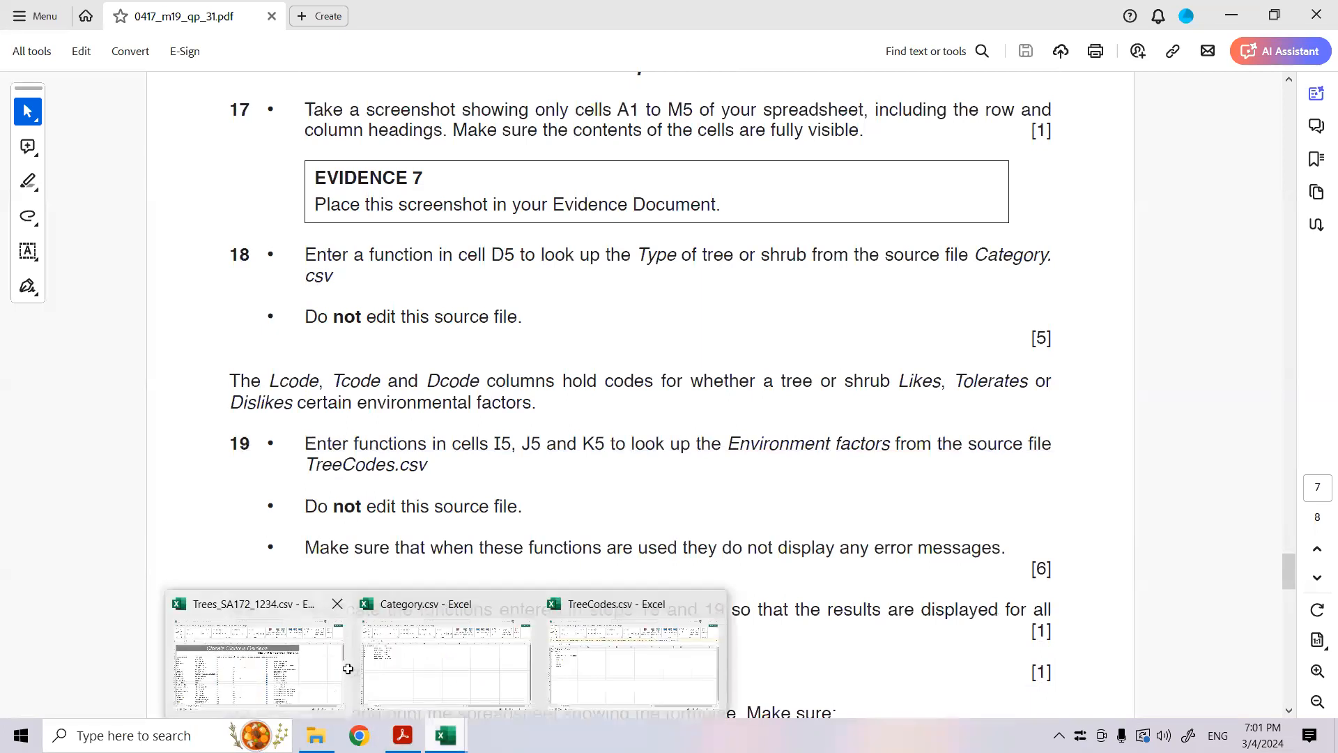
click(348, 668)
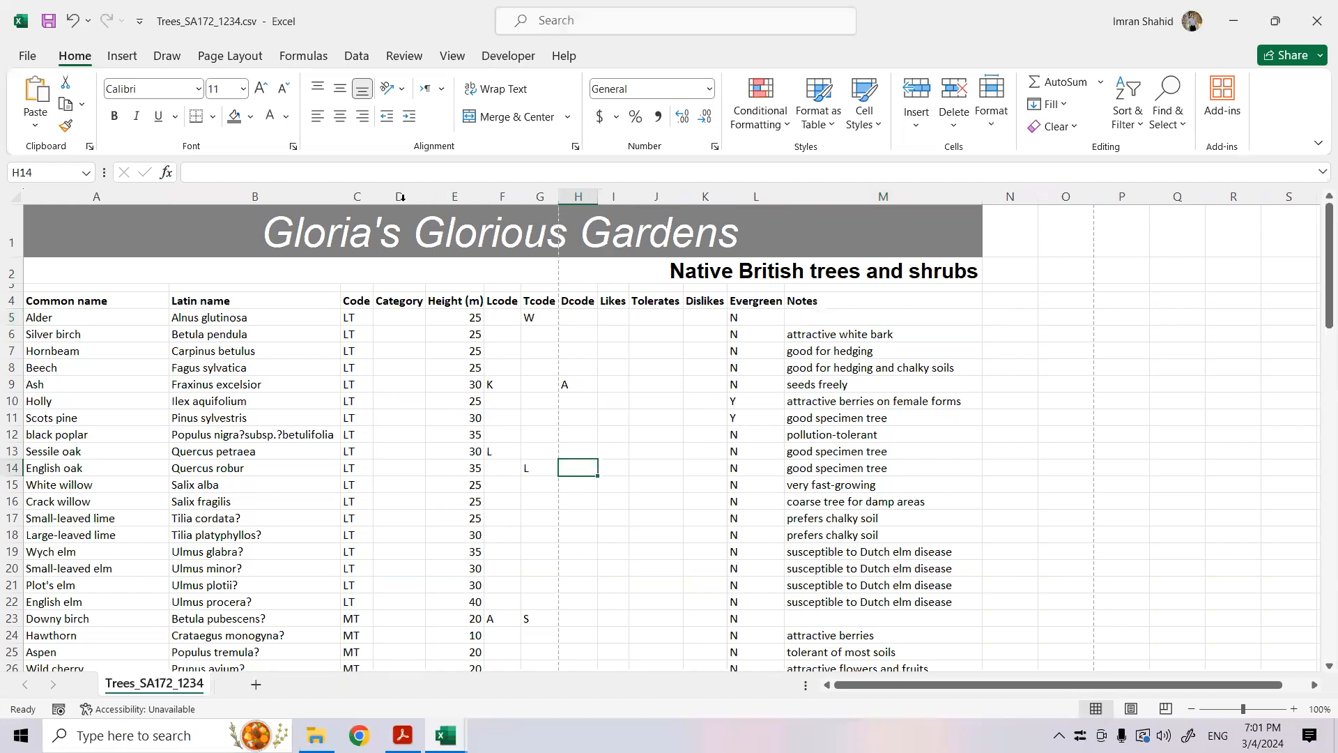
click(391, 317)
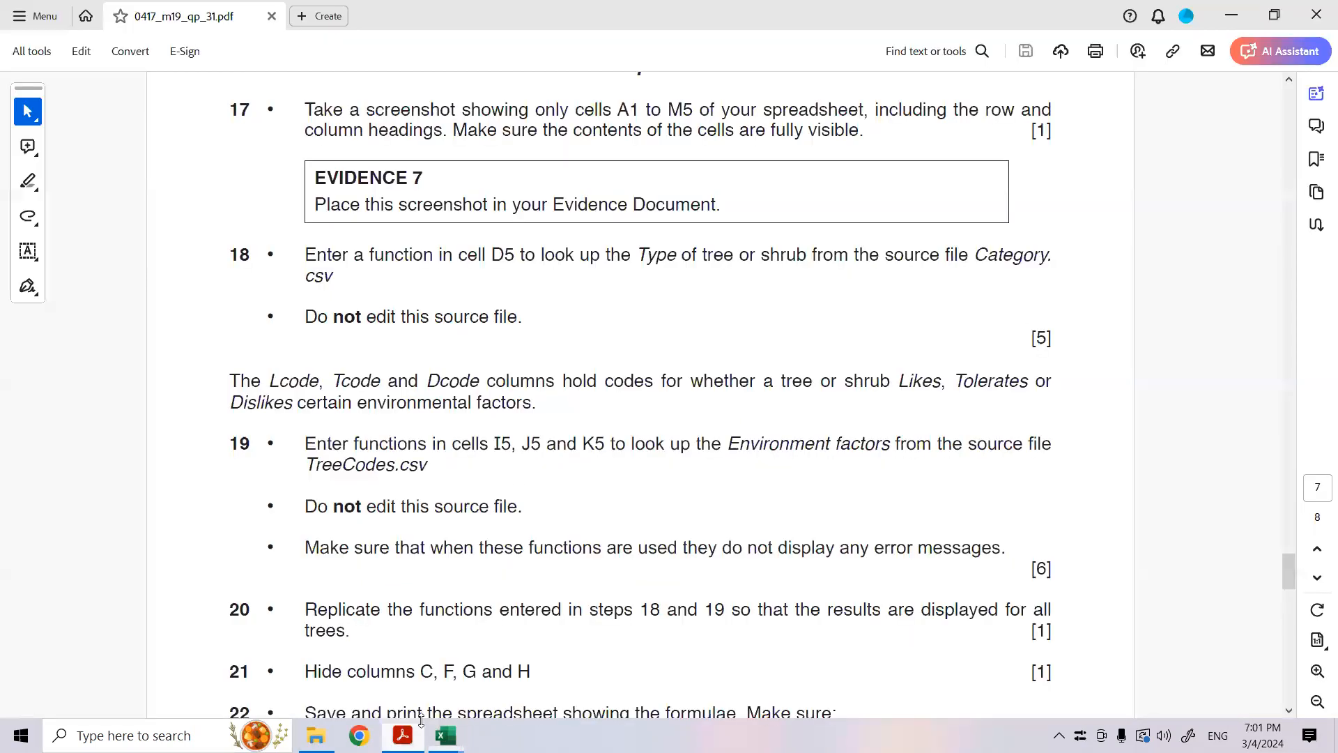
drag(651, 257, 528, 311)
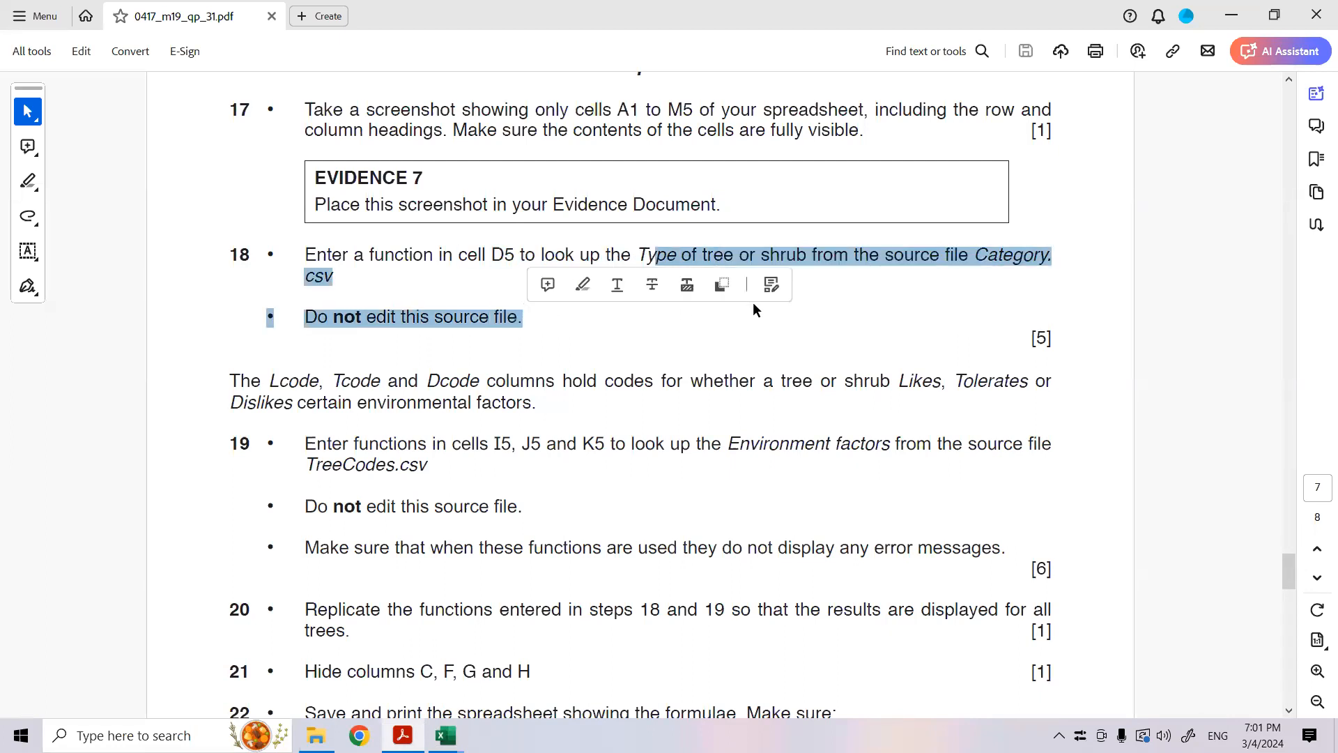
click(937, 260)
drag(987, 255, 1023, 255)
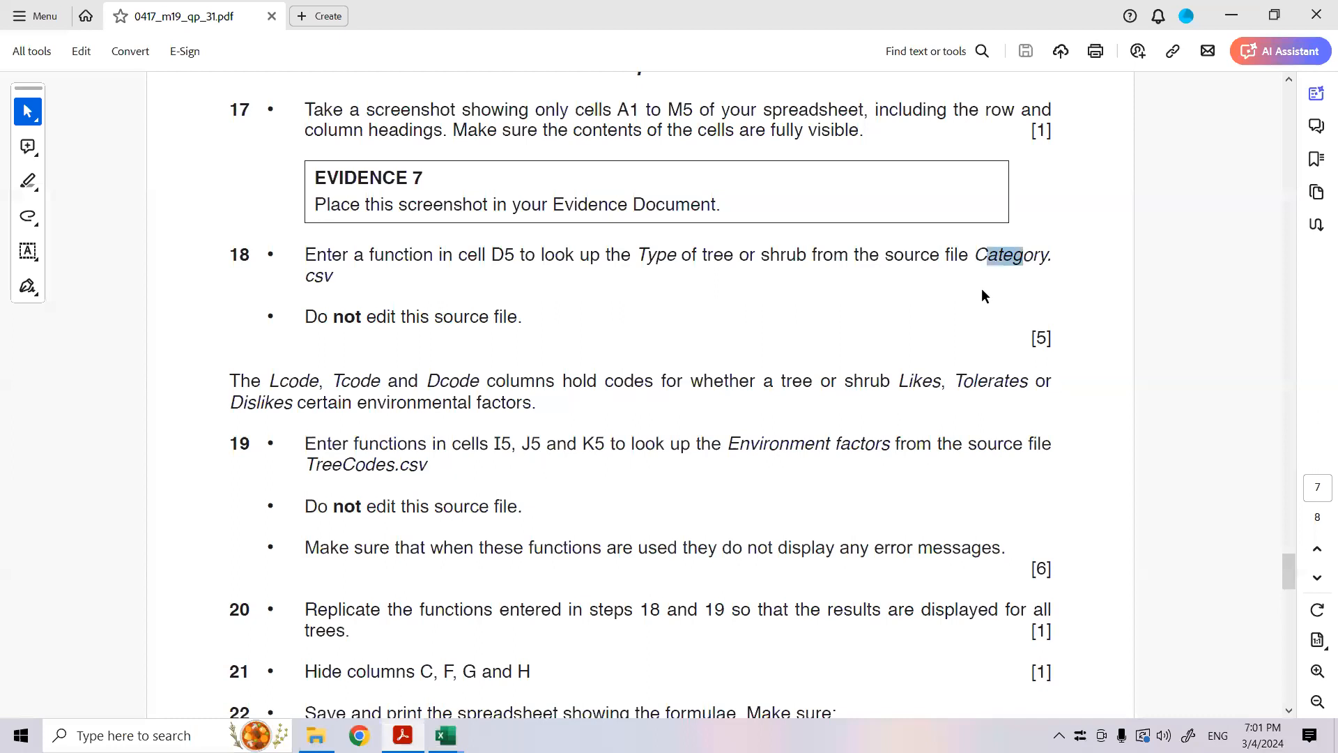
- Examine the size category codes in A2:A7 of the Category.csv workbook in Excel
mouse_move(446, 735)
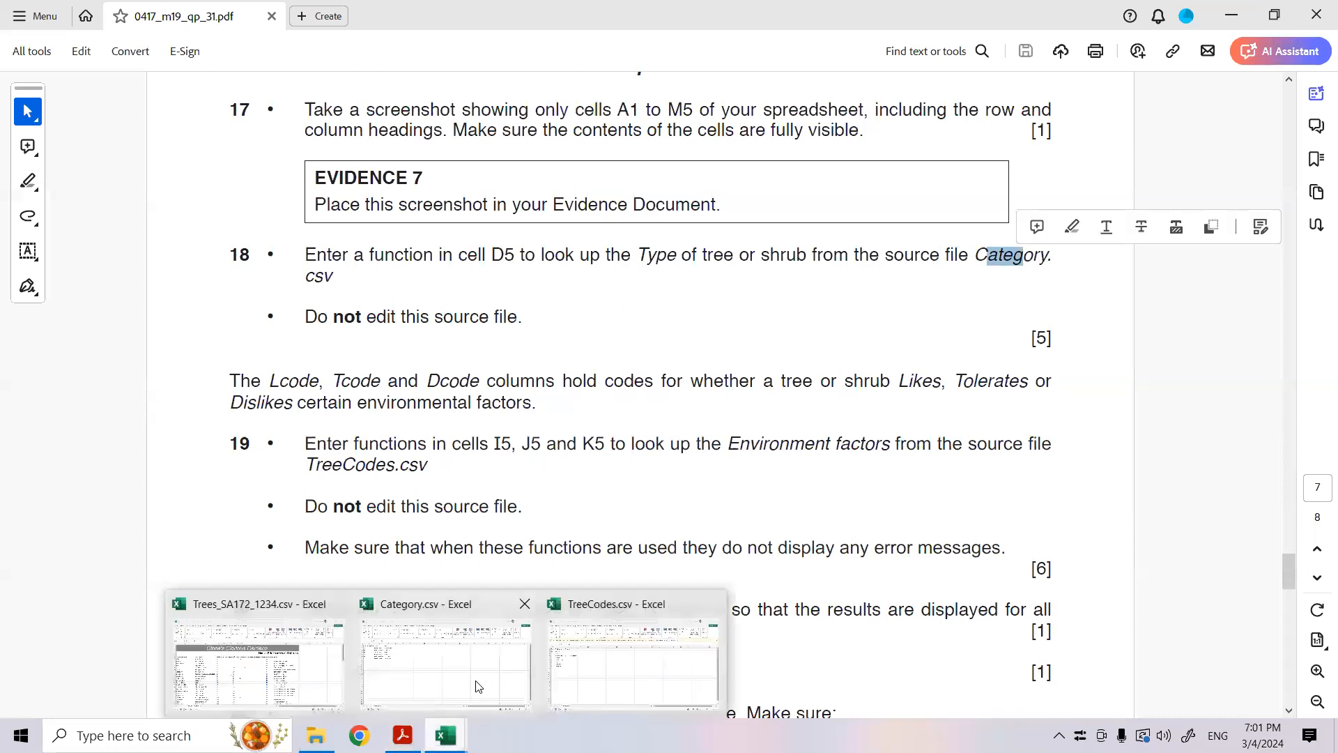
click(480, 681)
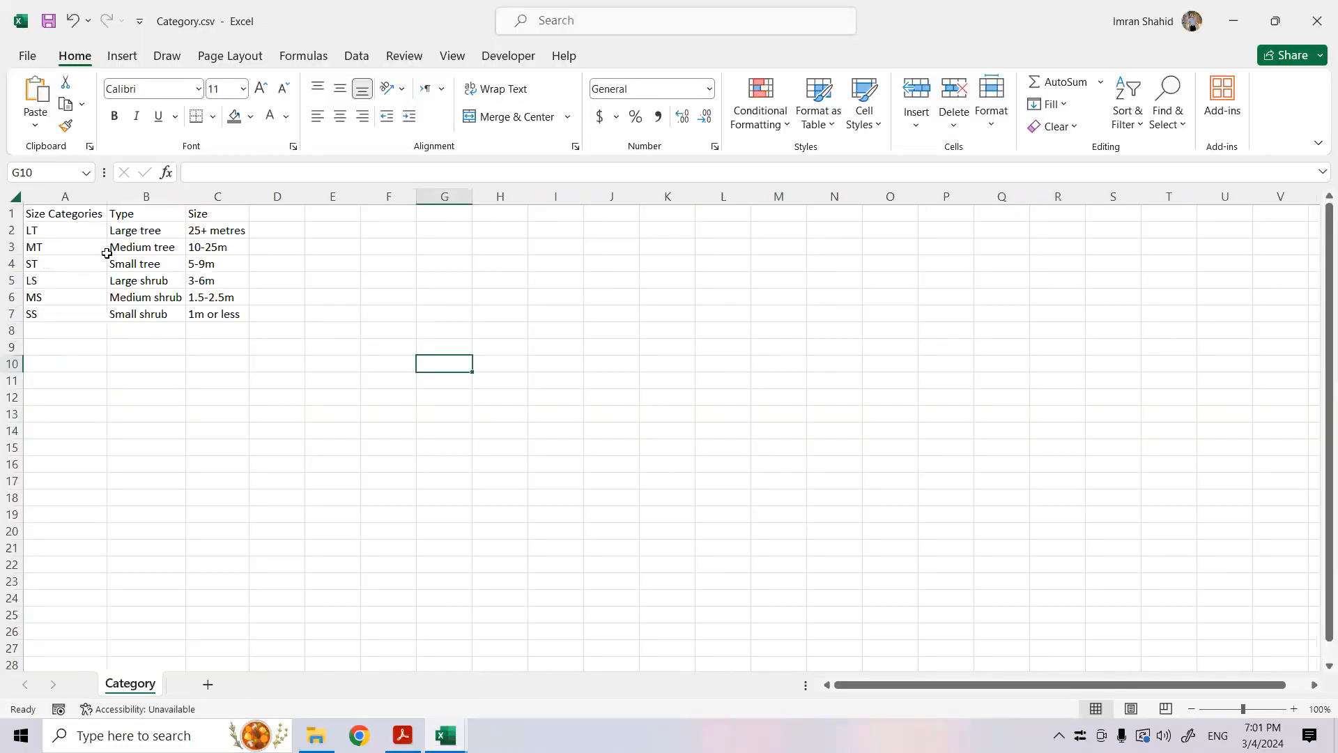
drag(45, 228, 52, 307)
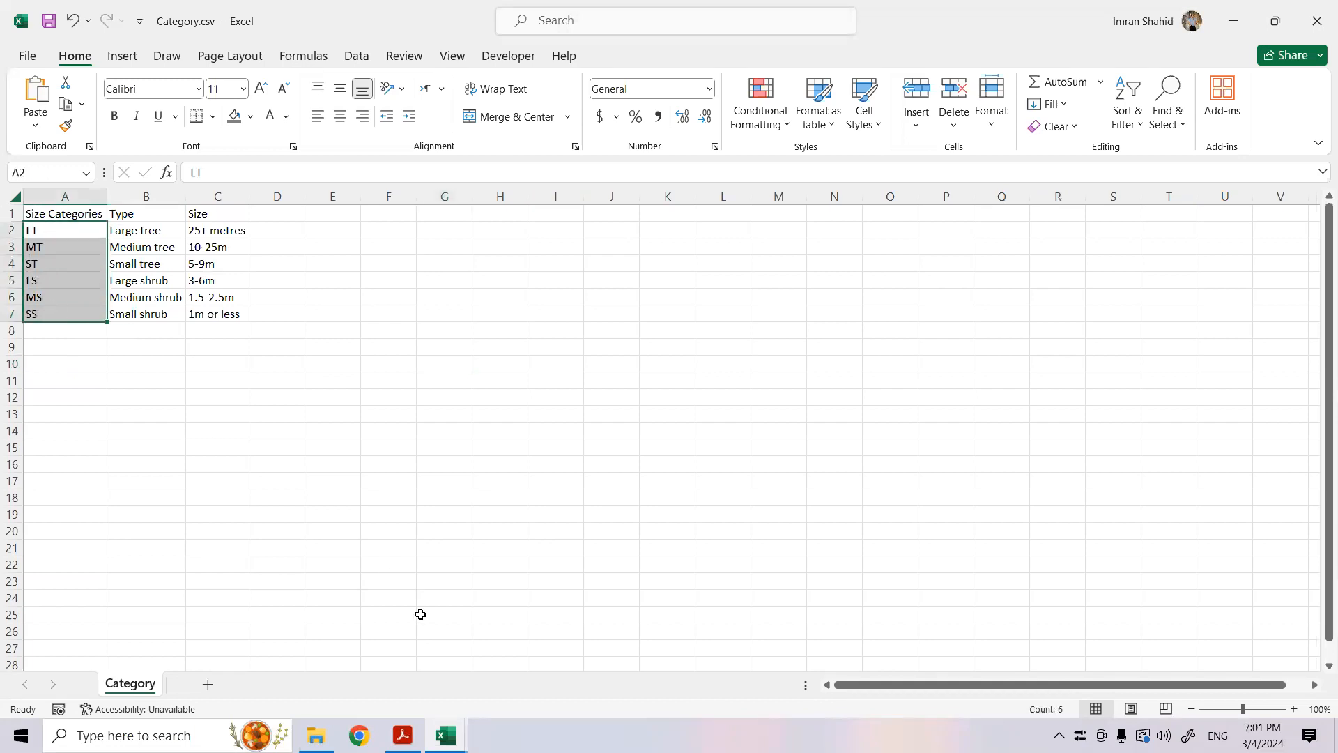
- Start a VLOOKUP function in D5 of the Trees workbook with C5 as the lookup value
click(445, 735)
click(313, 655)
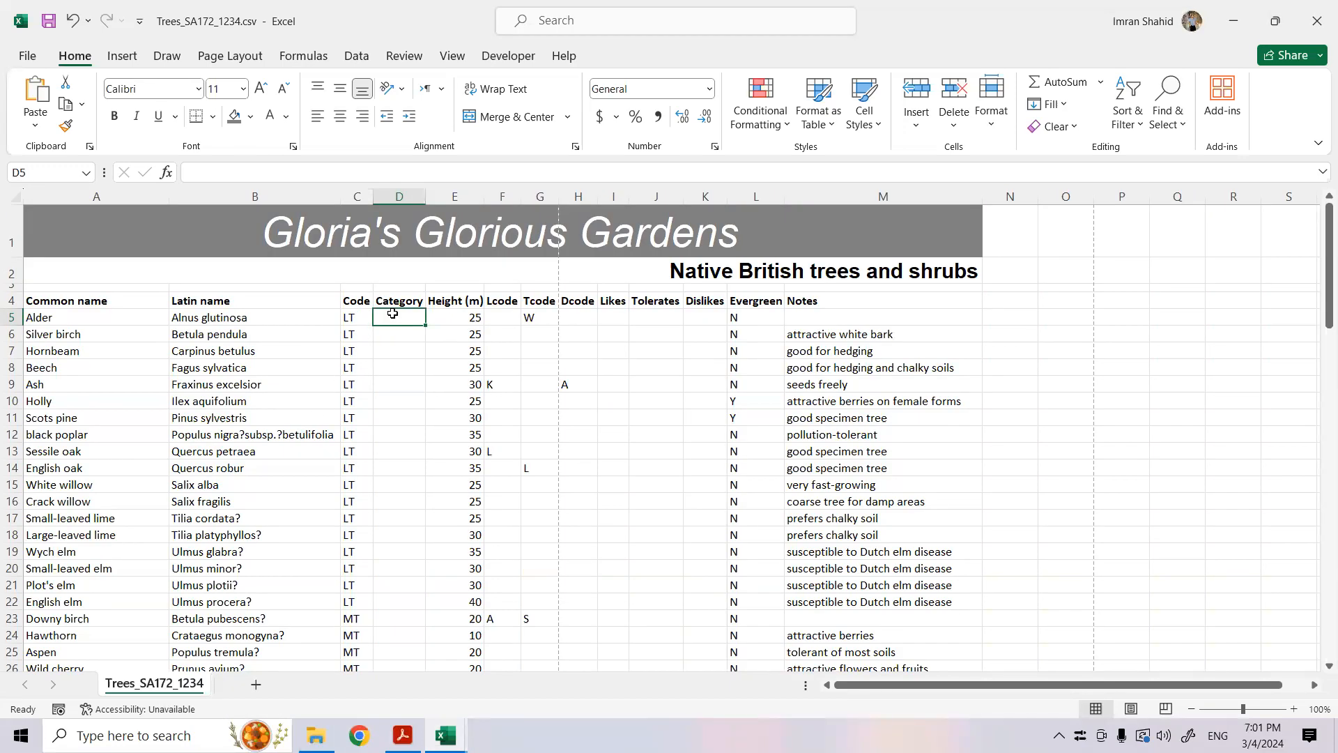
text(=vlook)
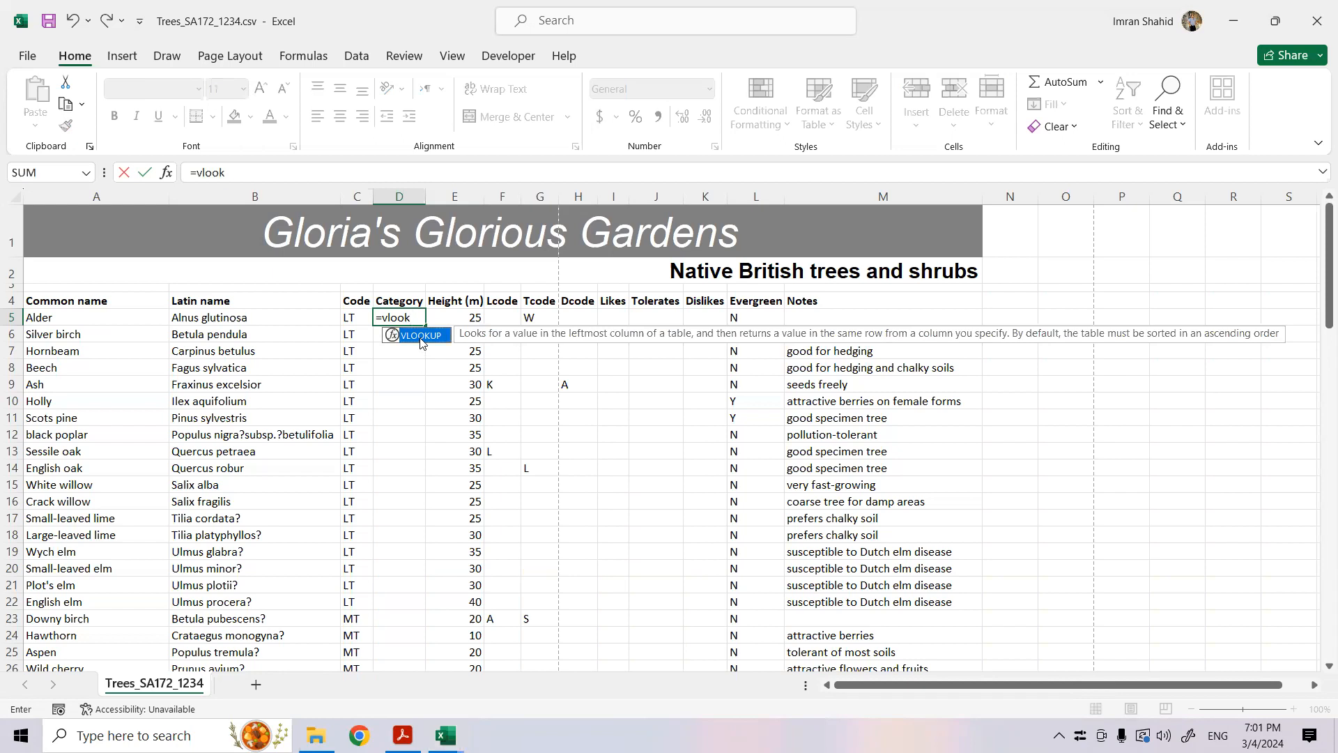
double_click(420, 336)
click(166, 172)
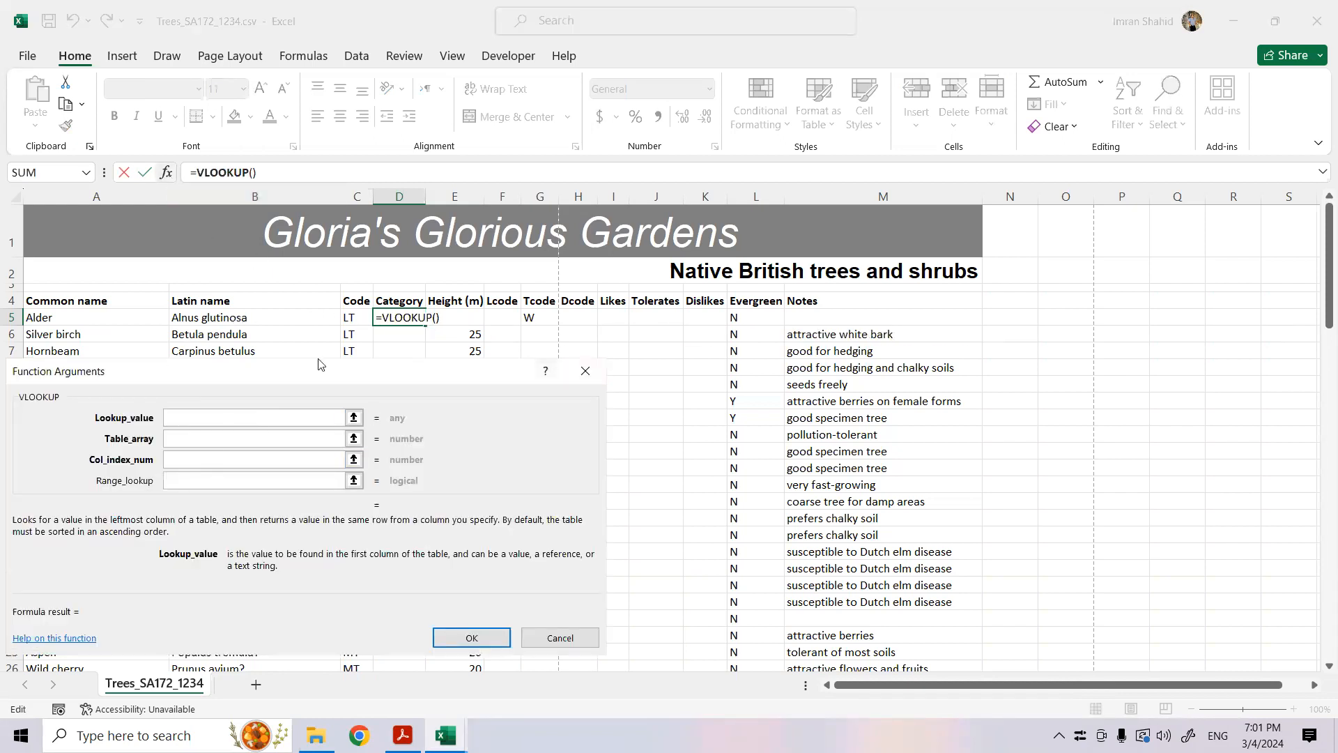
click(352, 318)
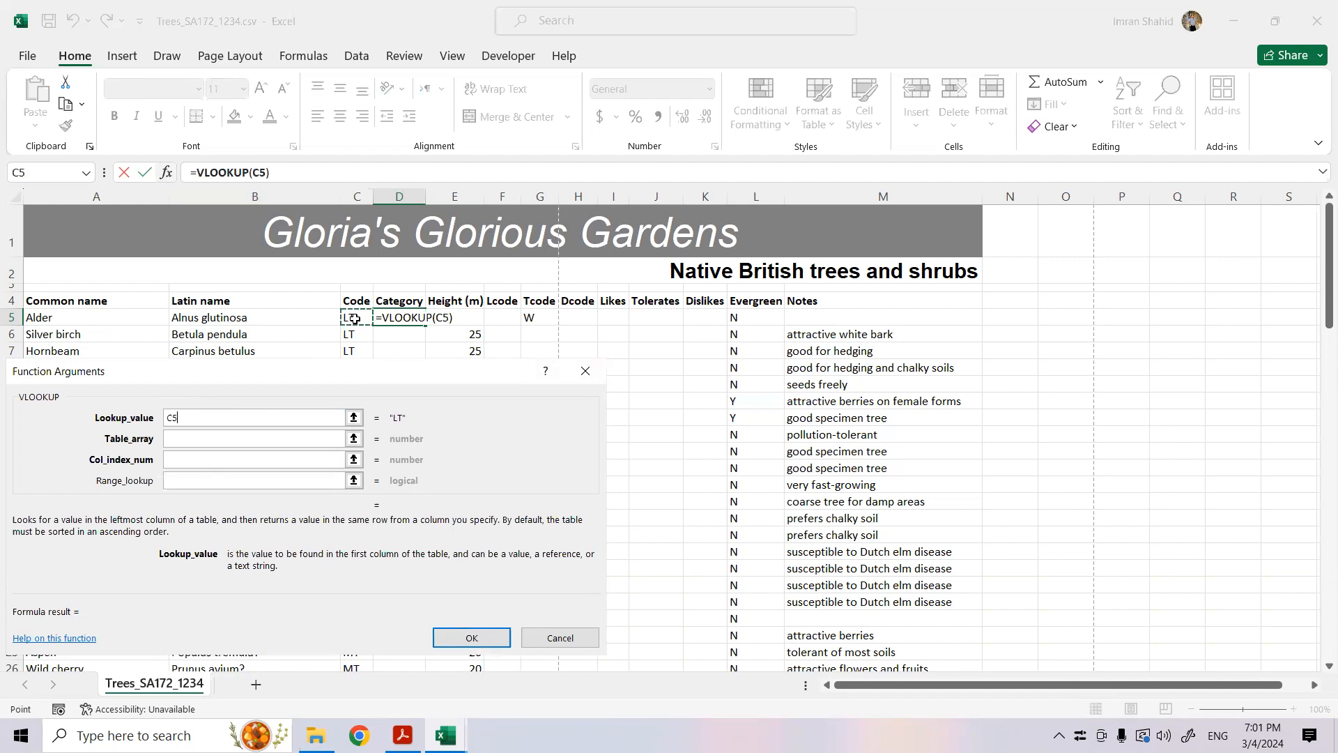
- Complete the VLOOKUP with A2:B7 of Category.csv as table array, column index 2 and range lookup 0
click(241, 437)
mouse_move(449, 730)
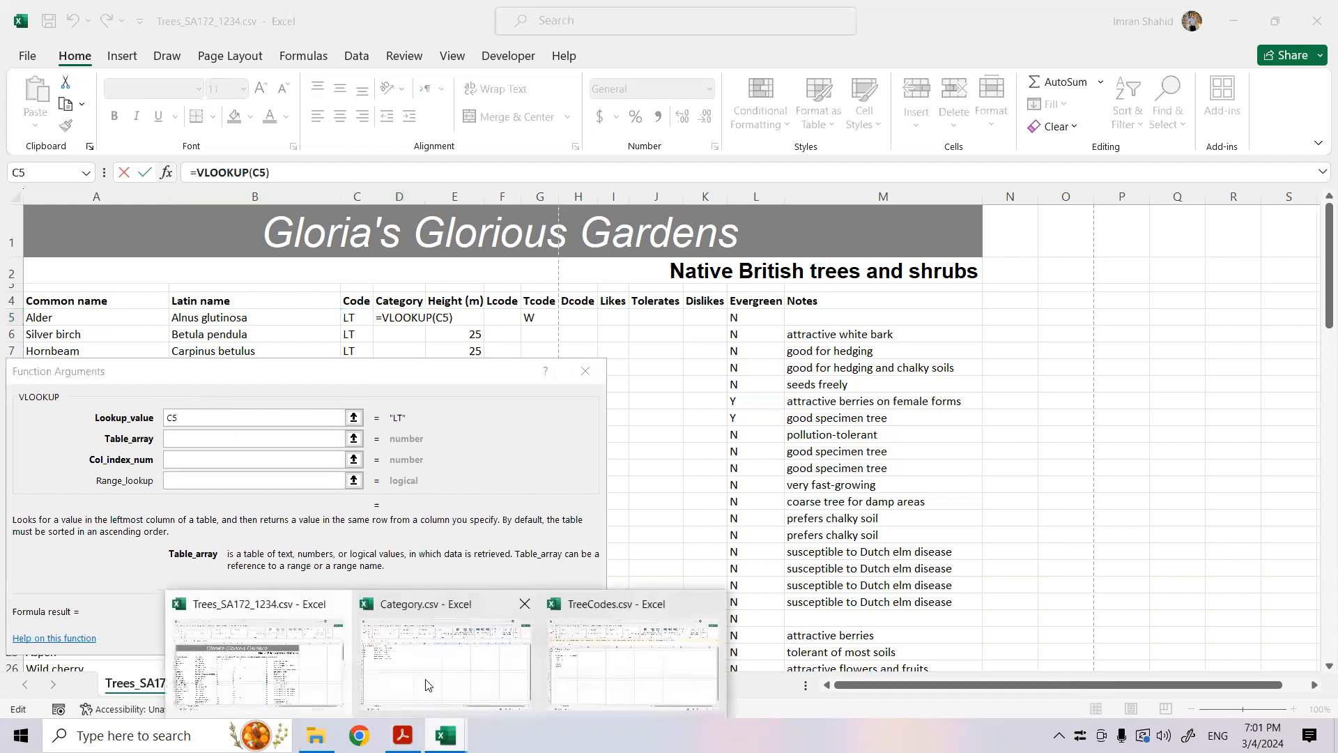
click(436, 655)
drag(32, 230, 134, 312)
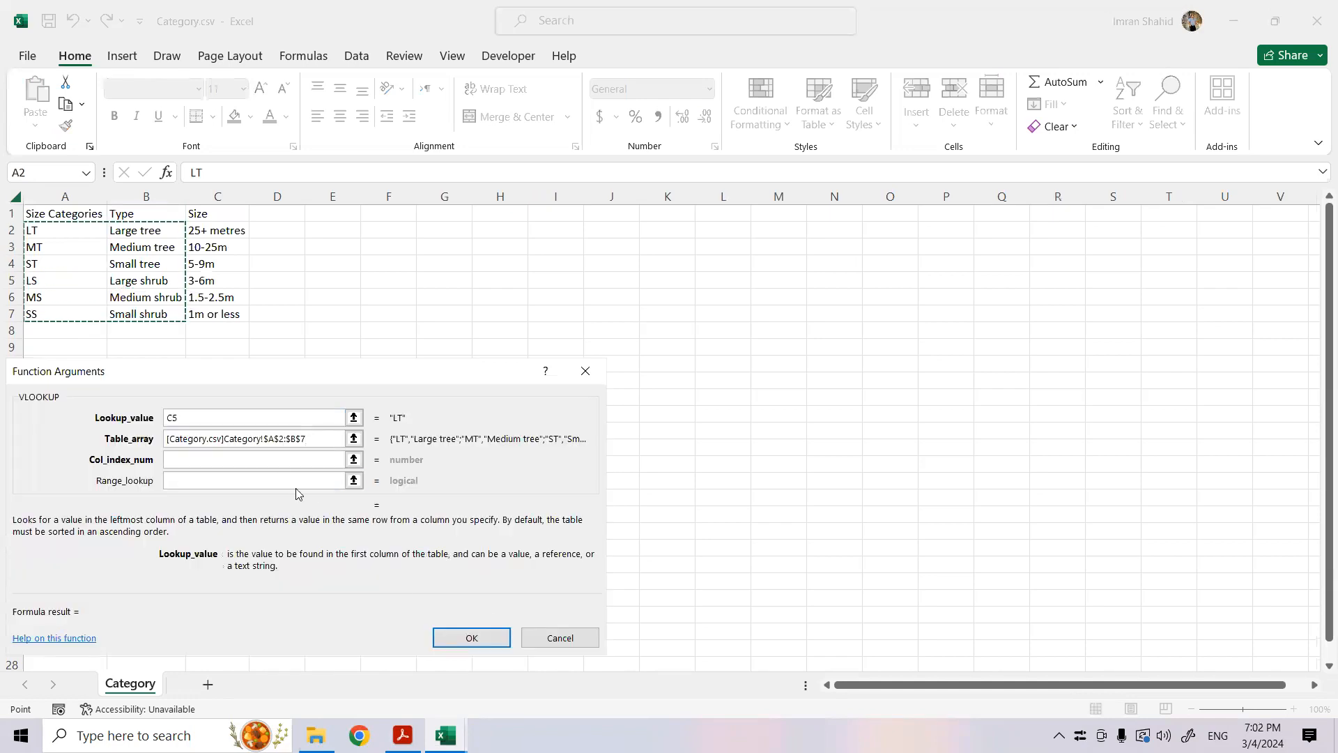
click(283, 457)
text(2)
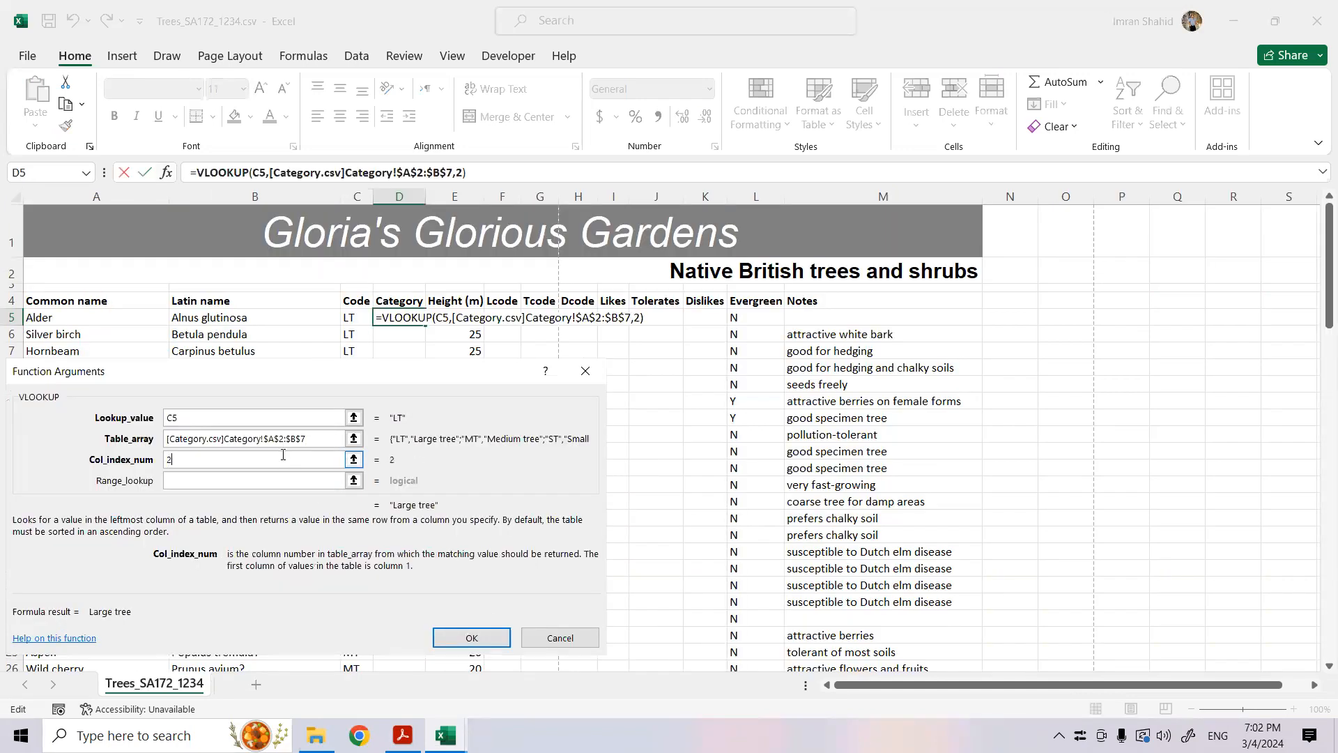
click(272, 480)
text(0)
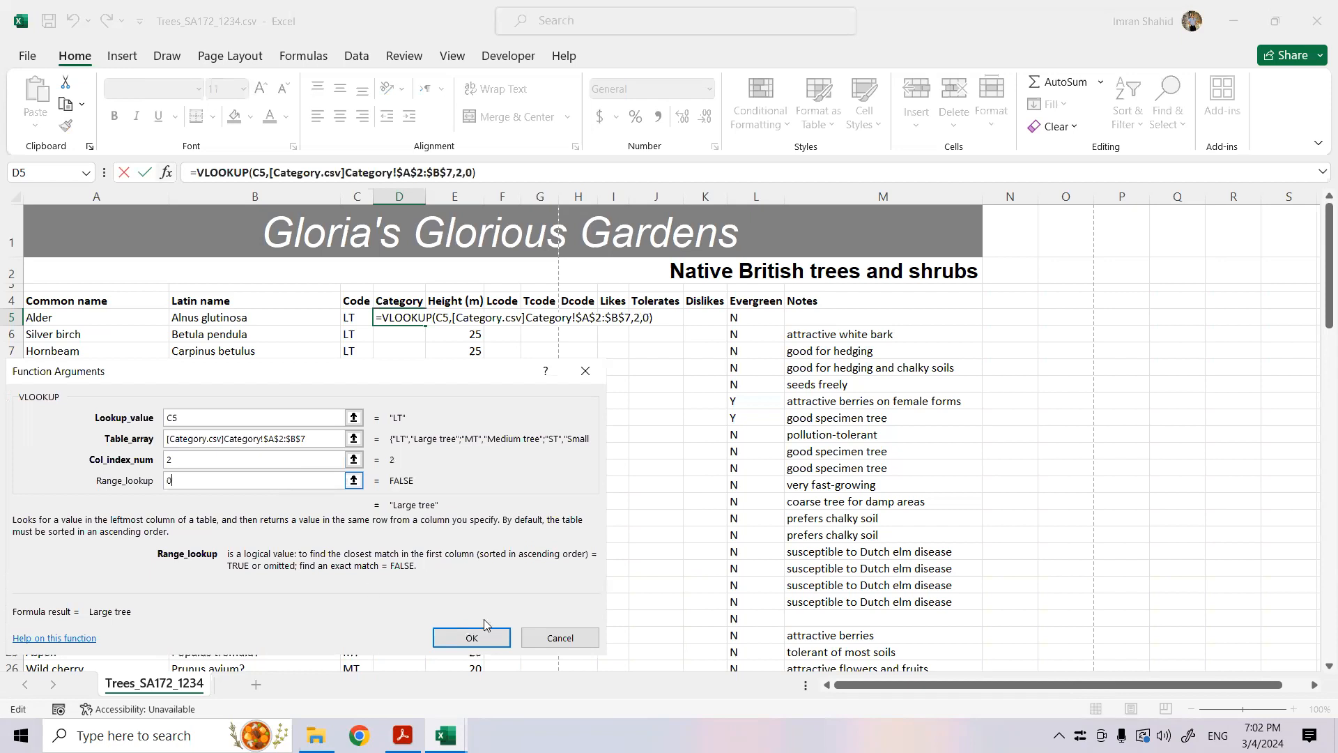
click(471, 637)
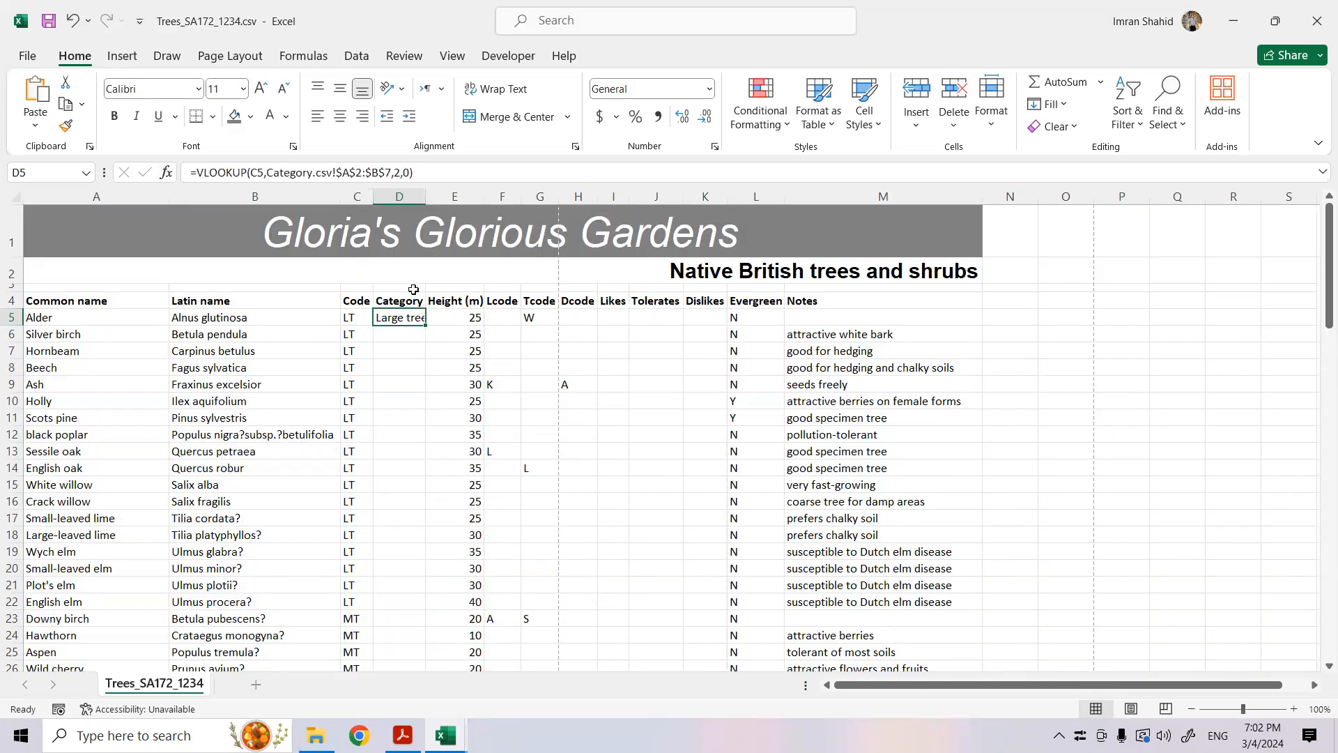
- Widen column D to fit its looked-up category text, and return to the exam paper in Acrobat
drag(426, 200, 432, 200)
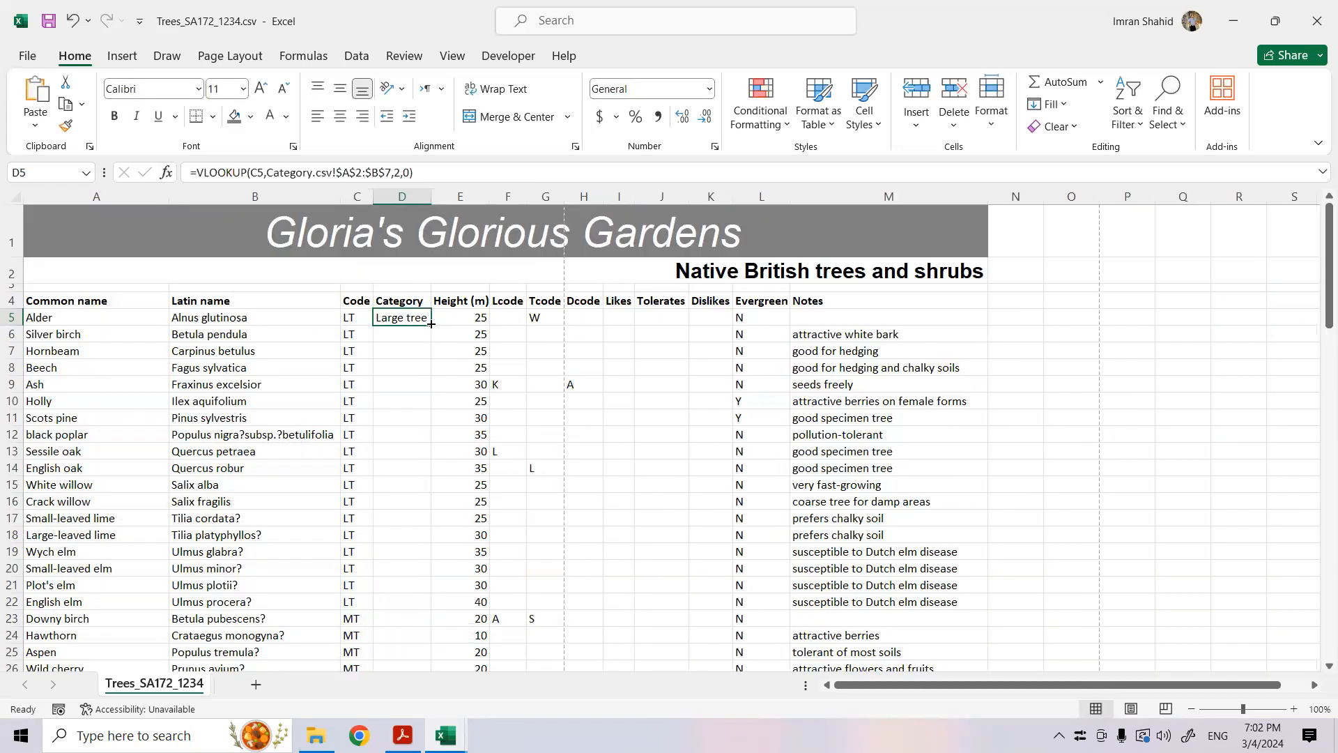
click(402, 735)
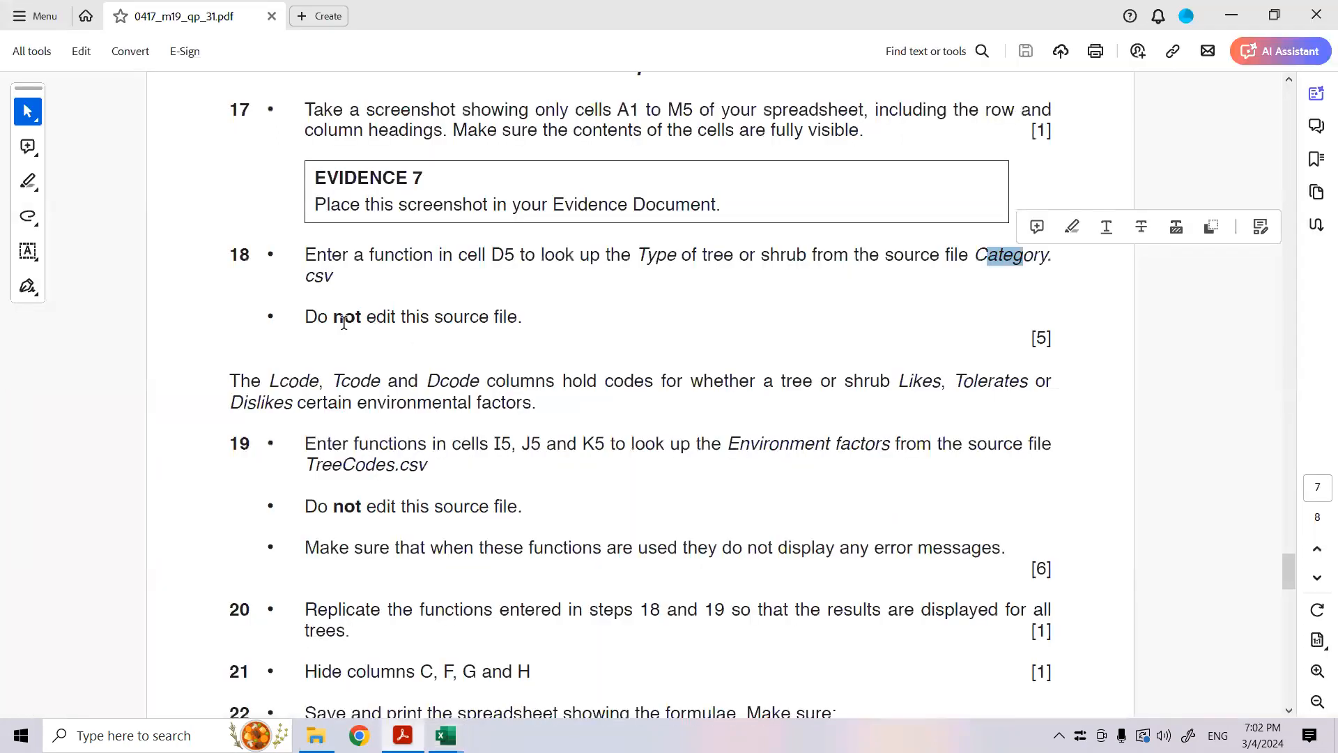
- Switch to the Trees workbook in Excel, copy the D5 lookup down column D for all trees, and widen the column to fit
drag(334, 317, 519, 318)
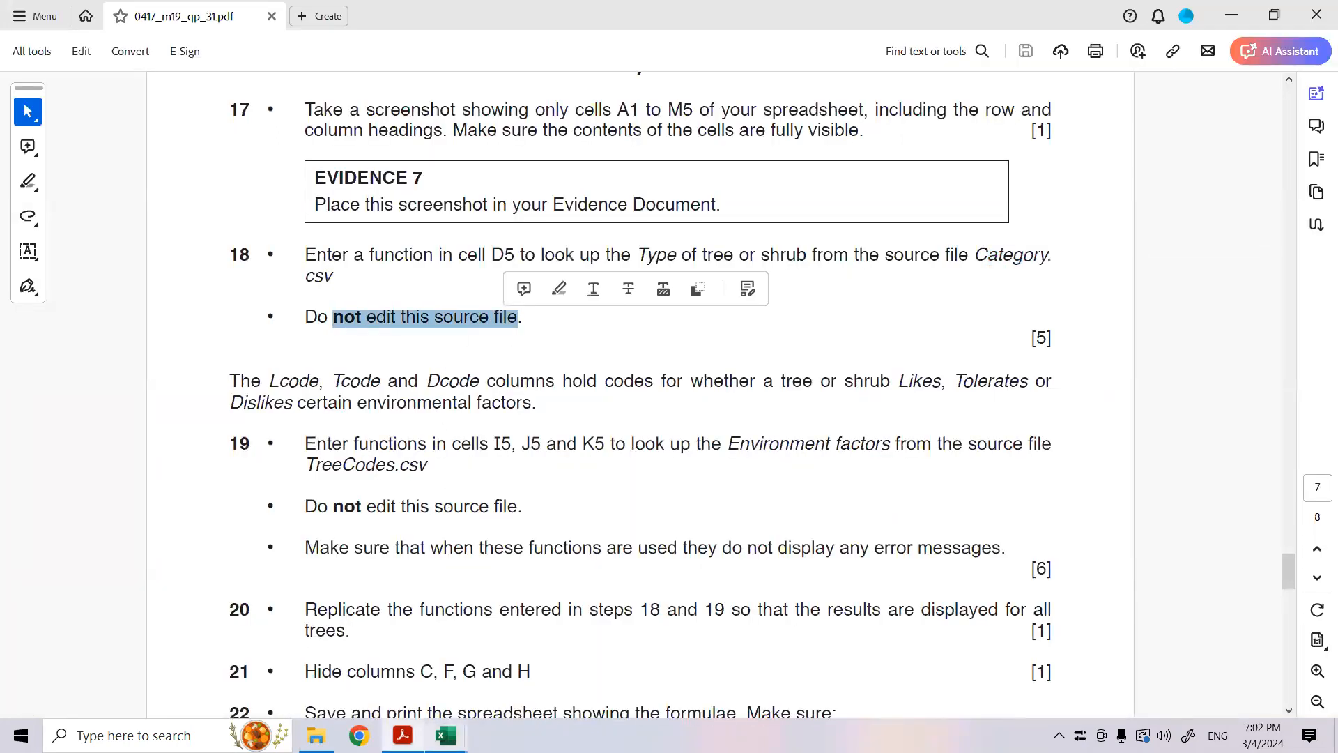
mouse_move(446, 736)
click(293, 662)
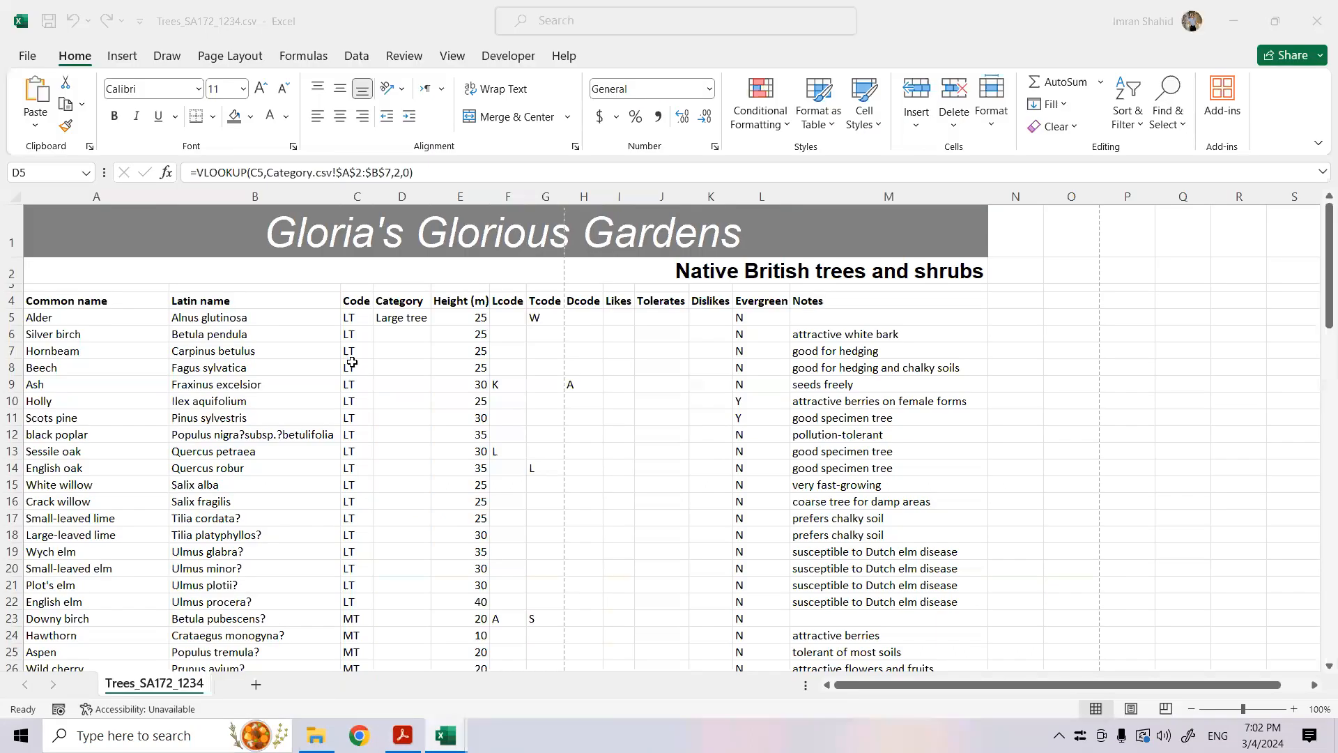
double_click(432, 324)
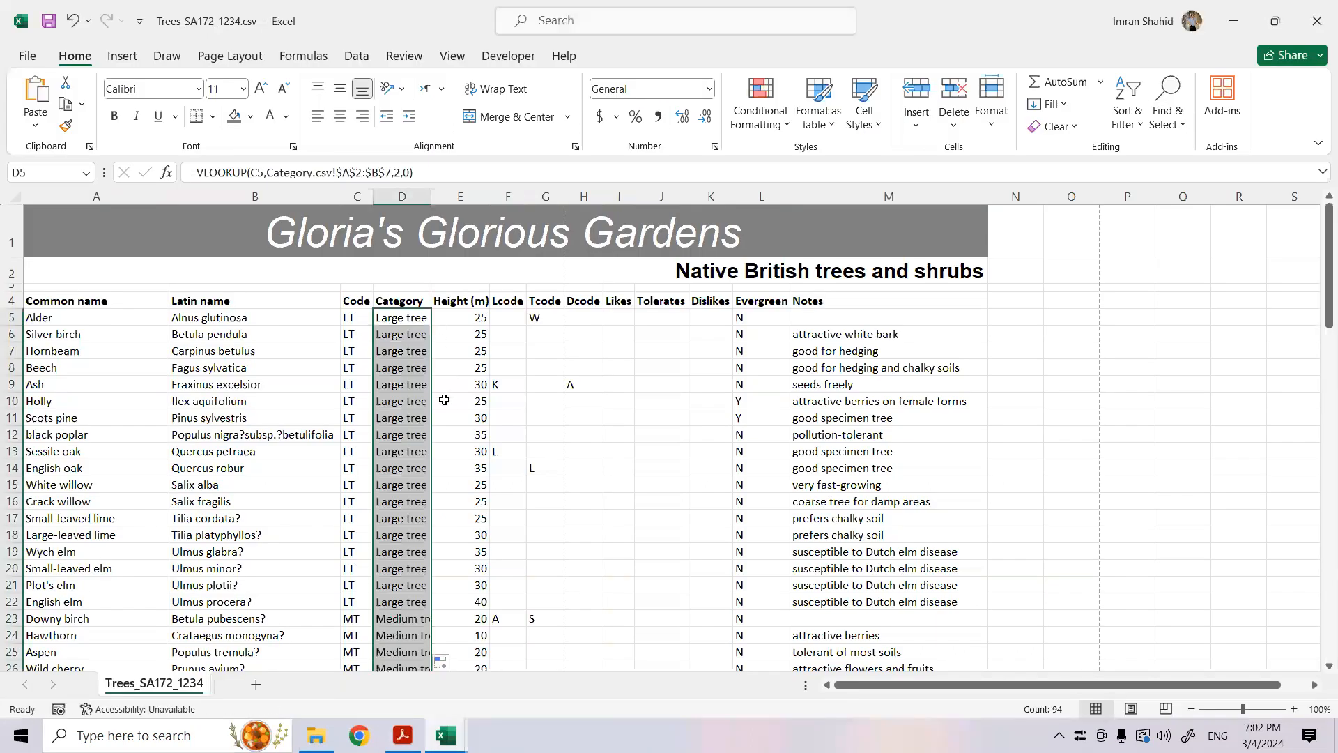
double_click(432, 196)
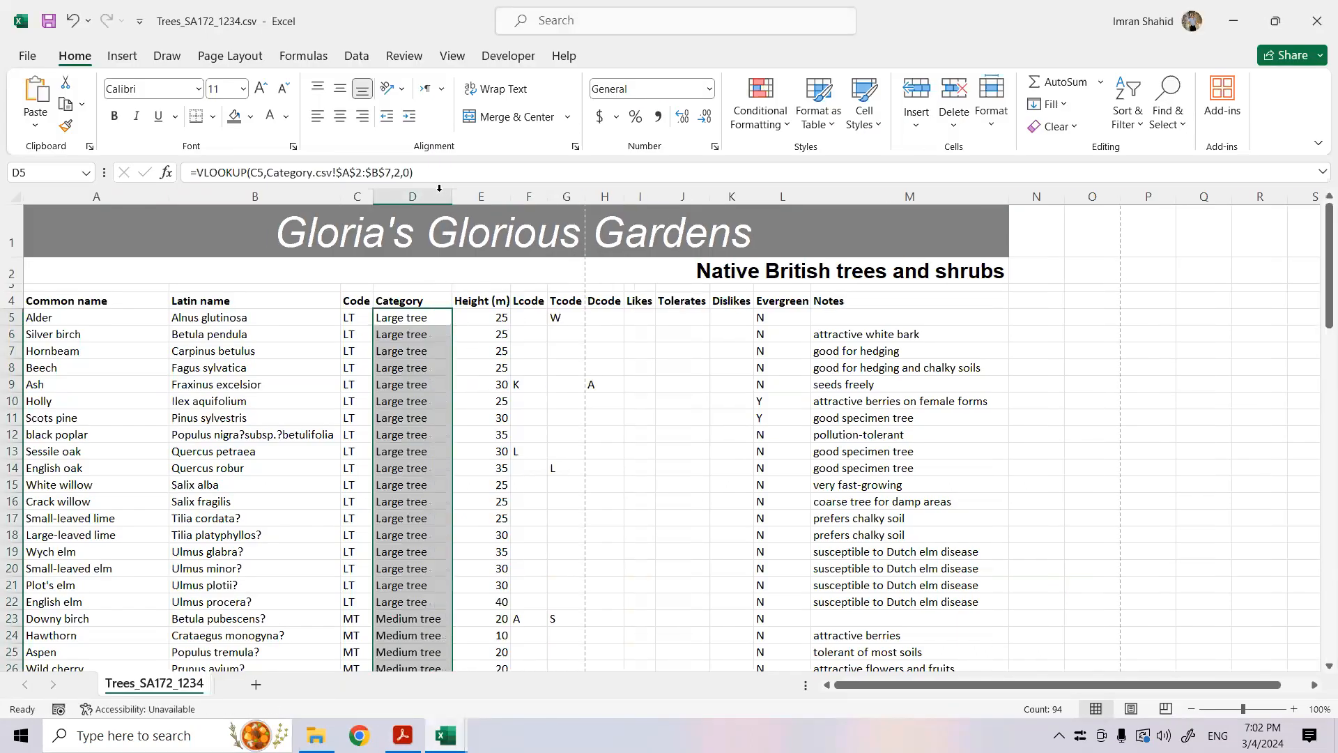
click(528, 502)
scroll(409, 614, down, 10)
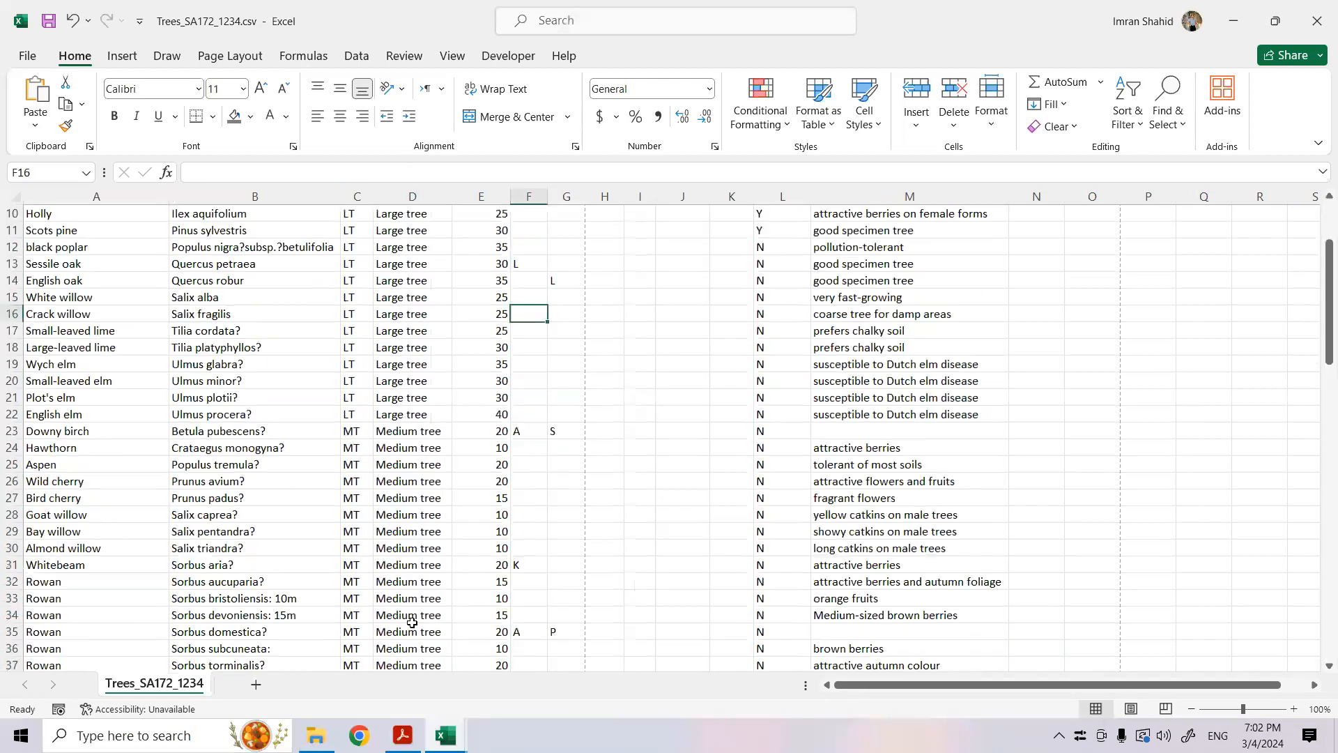
scroll(411, 623, up, 10)
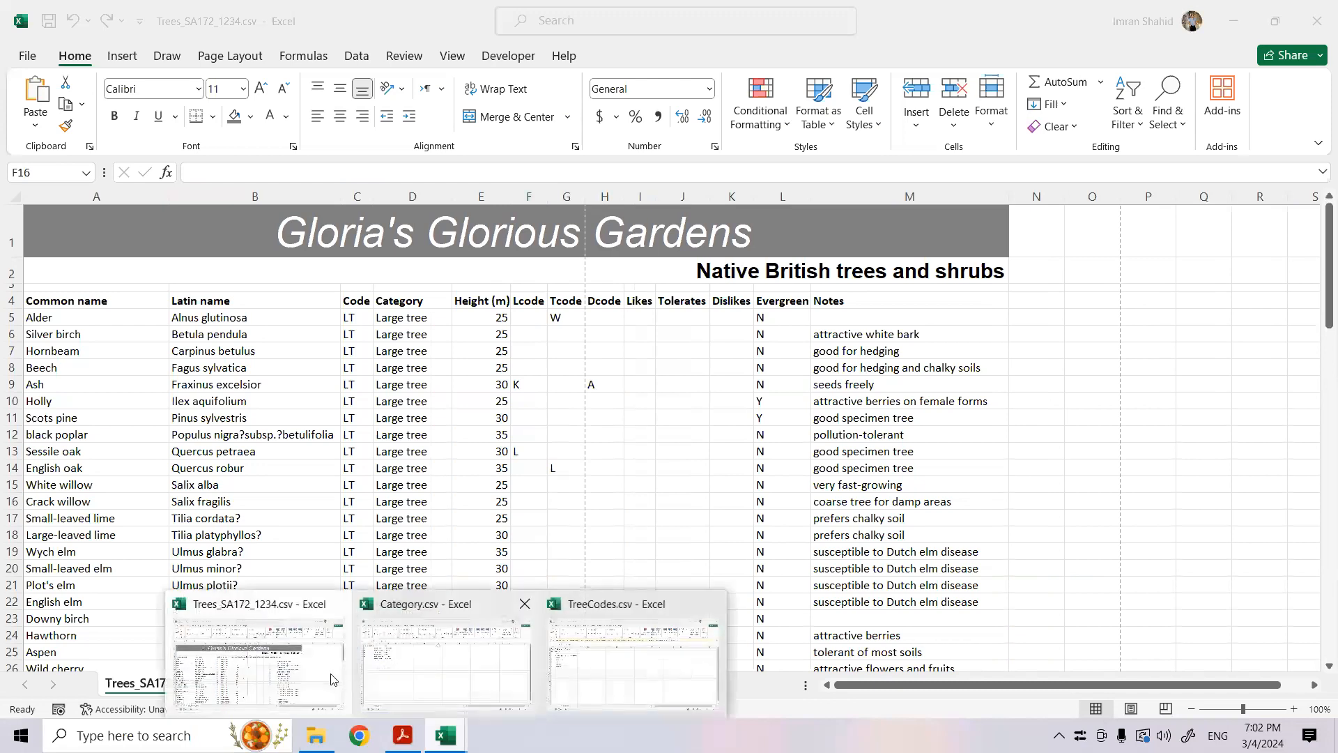
- Switch to the exam paper in Acrobat and read the Lcode, Tcode and Dcode description and question 19 about TreeCodes.csv
click(402, 735)
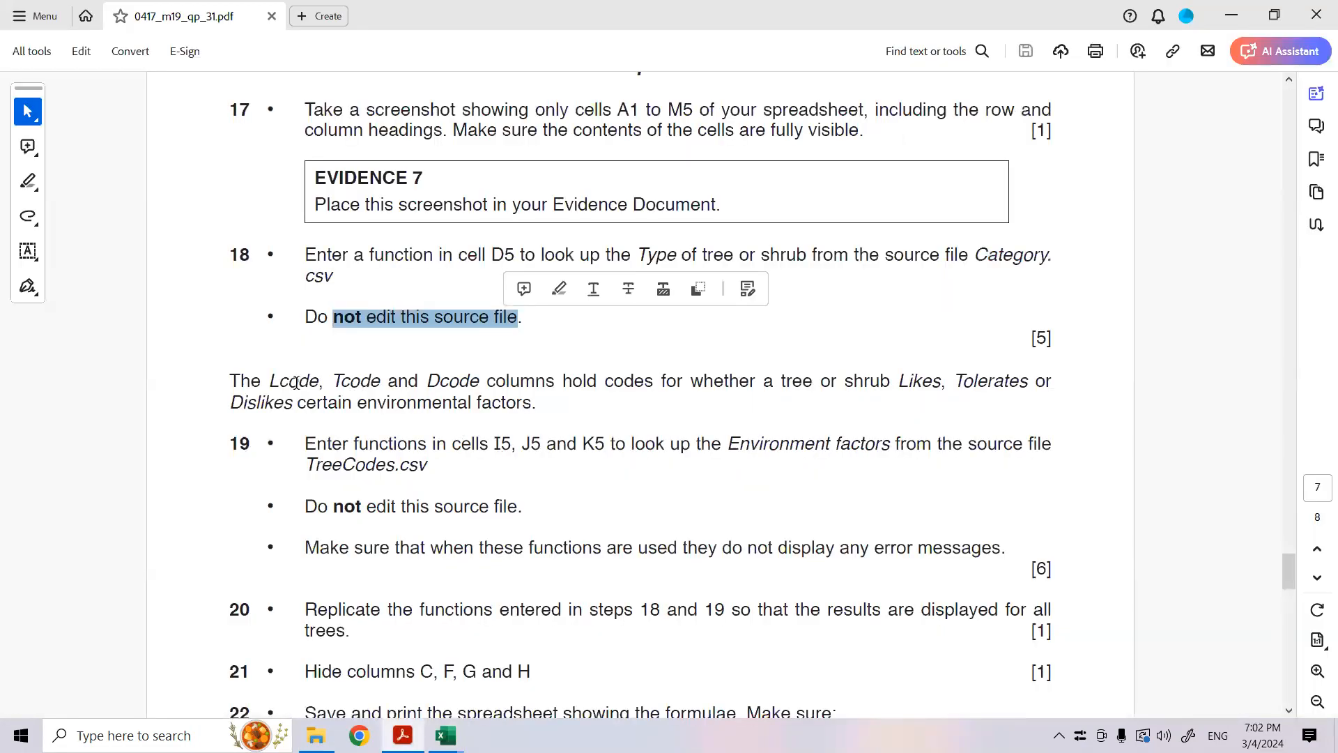
drag(271, 386, 535, 411)
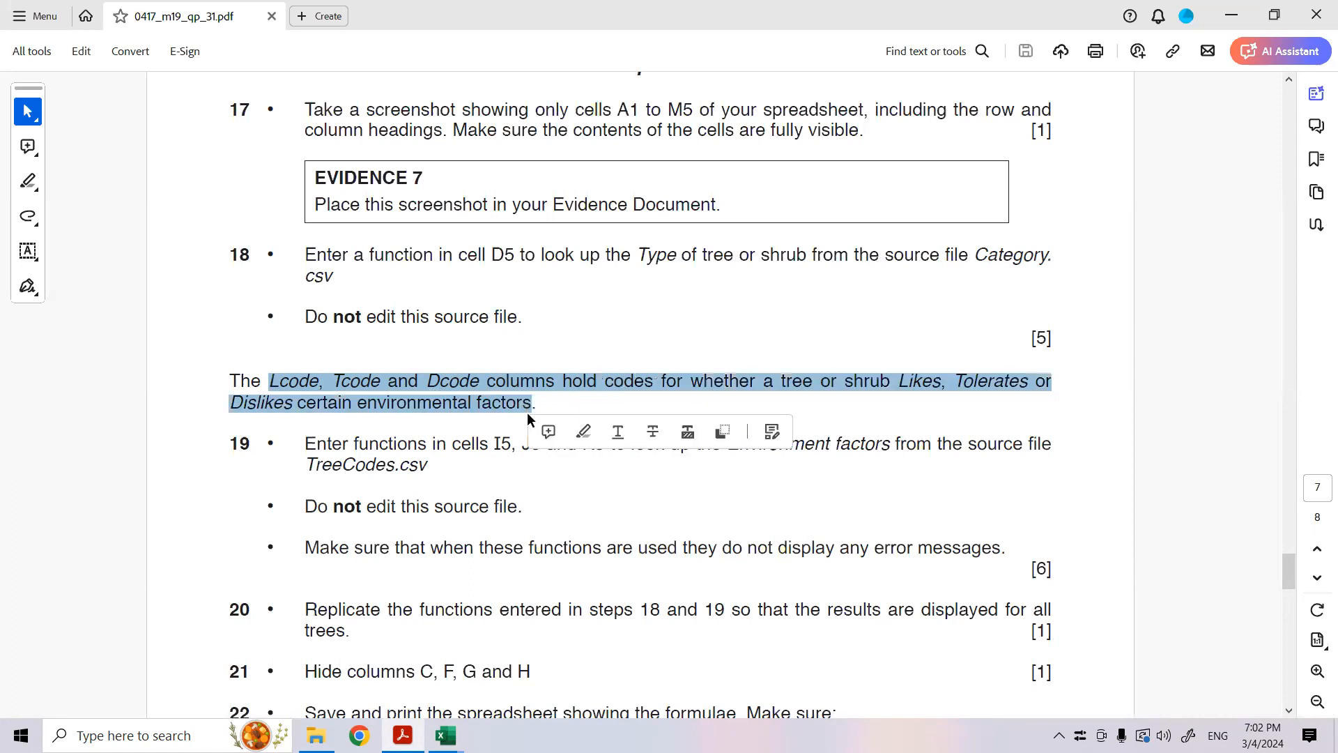
click(358, 460)
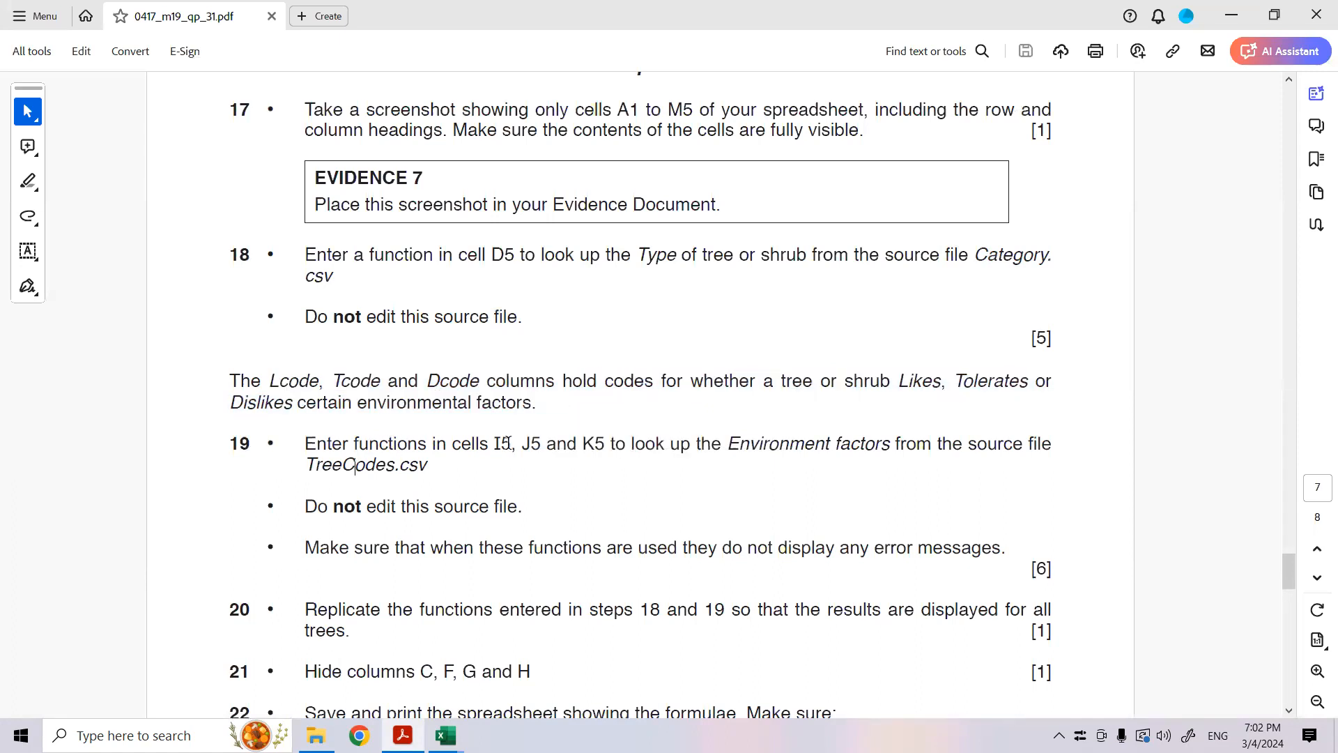
drag(501, 445, 428, 465)
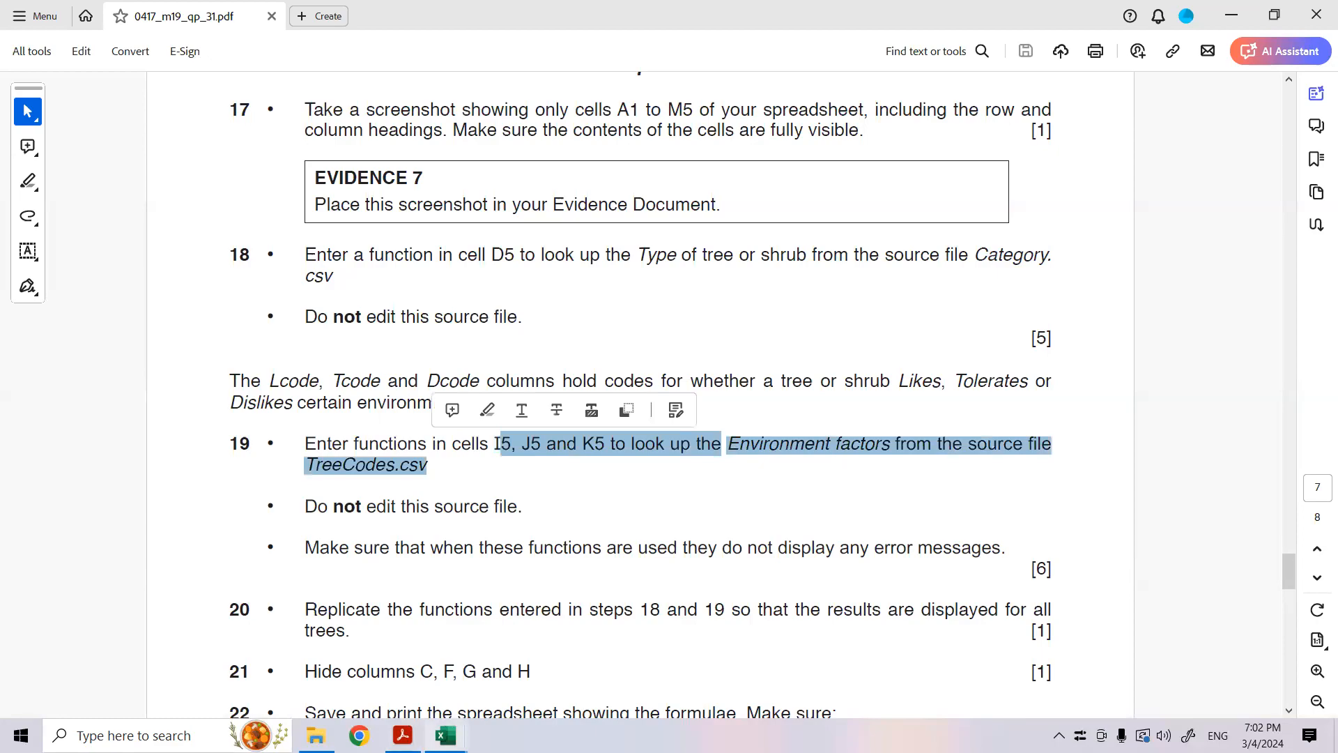
- Return to the Trees workbook in Excel and compare the Lcode, Tcode and Dcode cells in row 5 with Likes, Tolerates and Dislikes
mouse_move(449, 735)
click(308, 668)
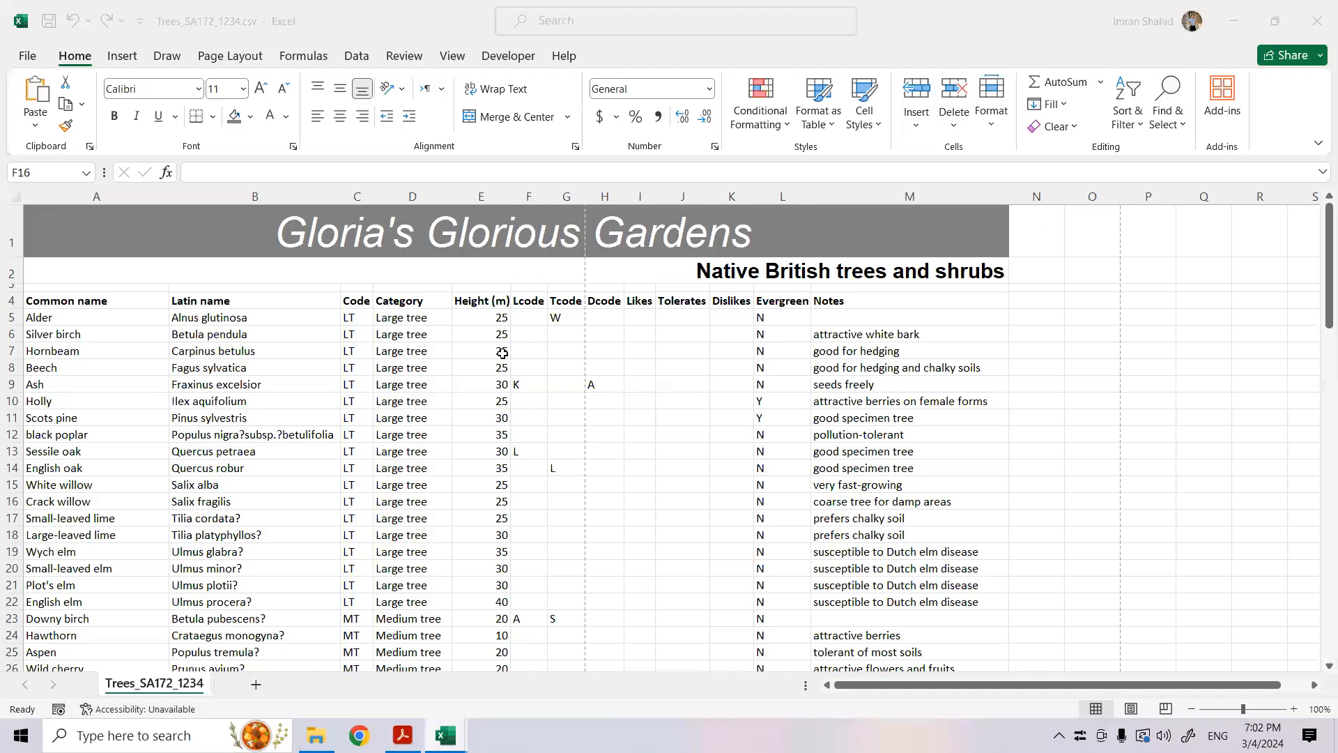
click(568, 318)
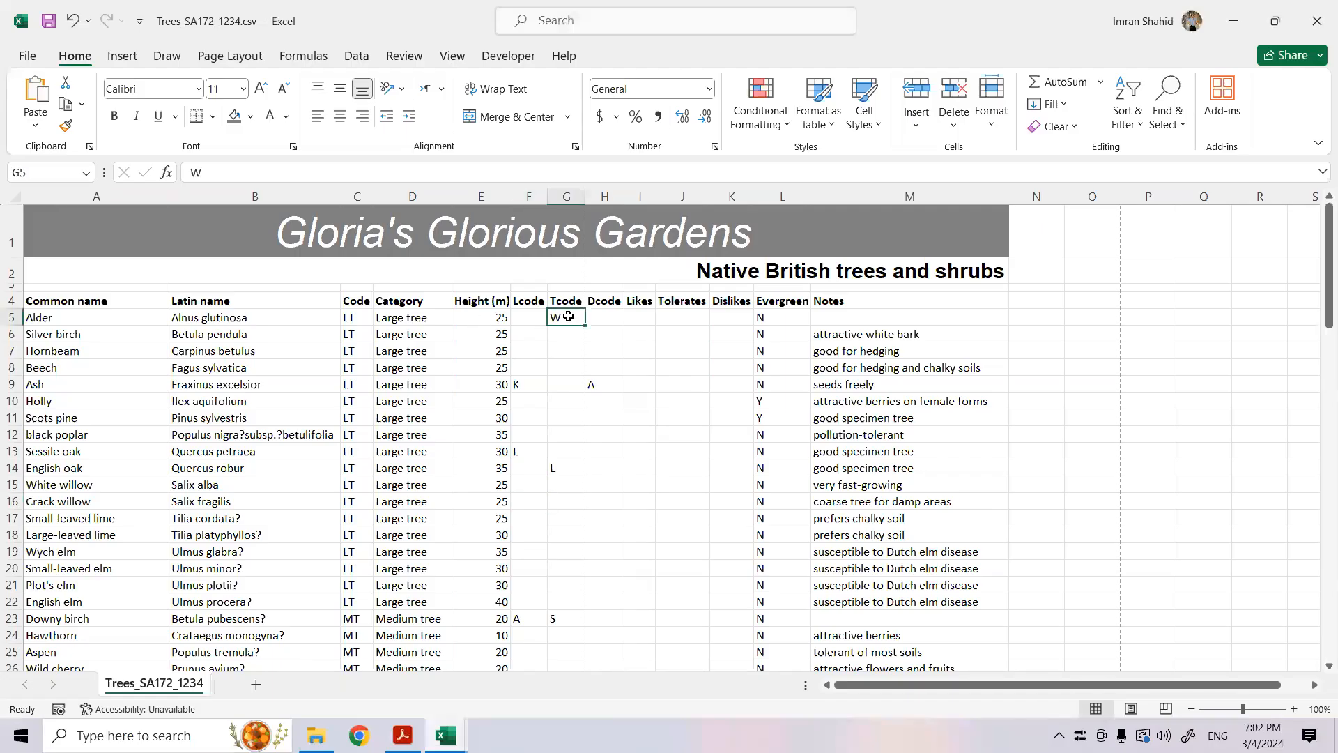
click(684, 316)
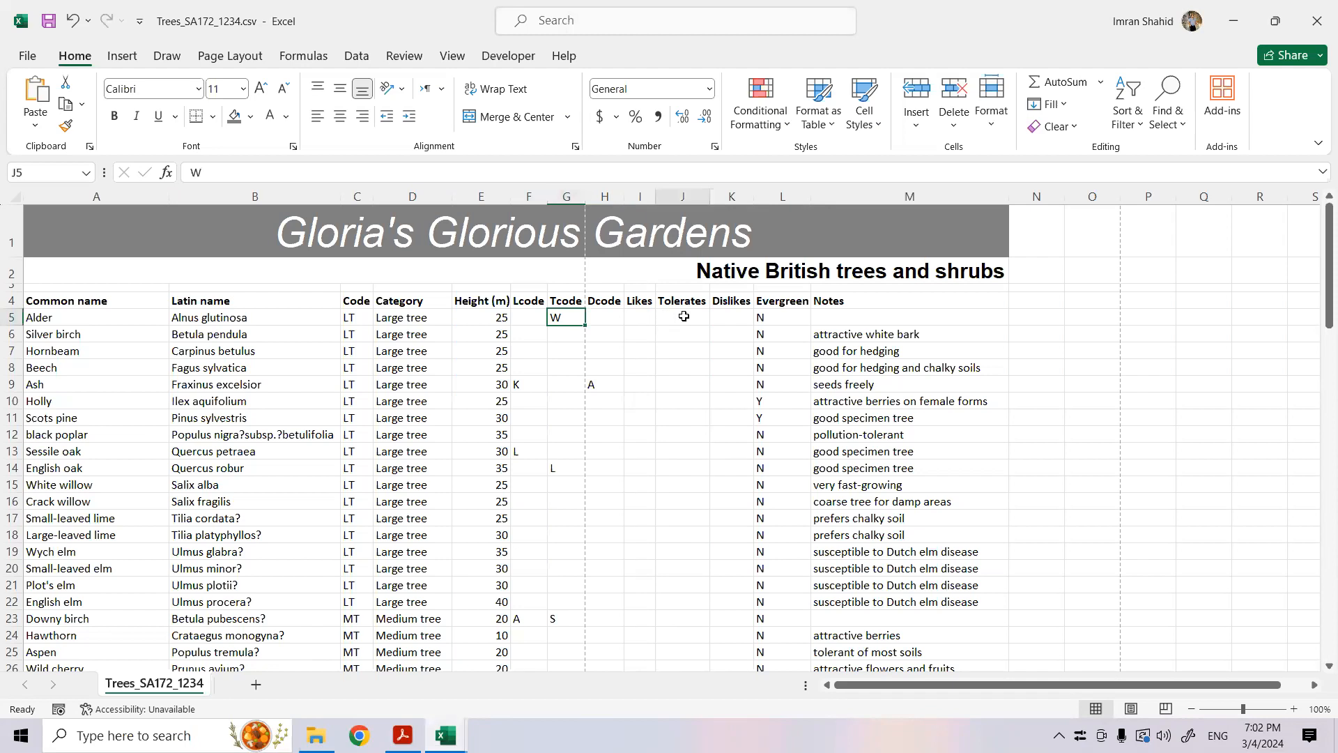
click(544, 320)
click(566, 320)
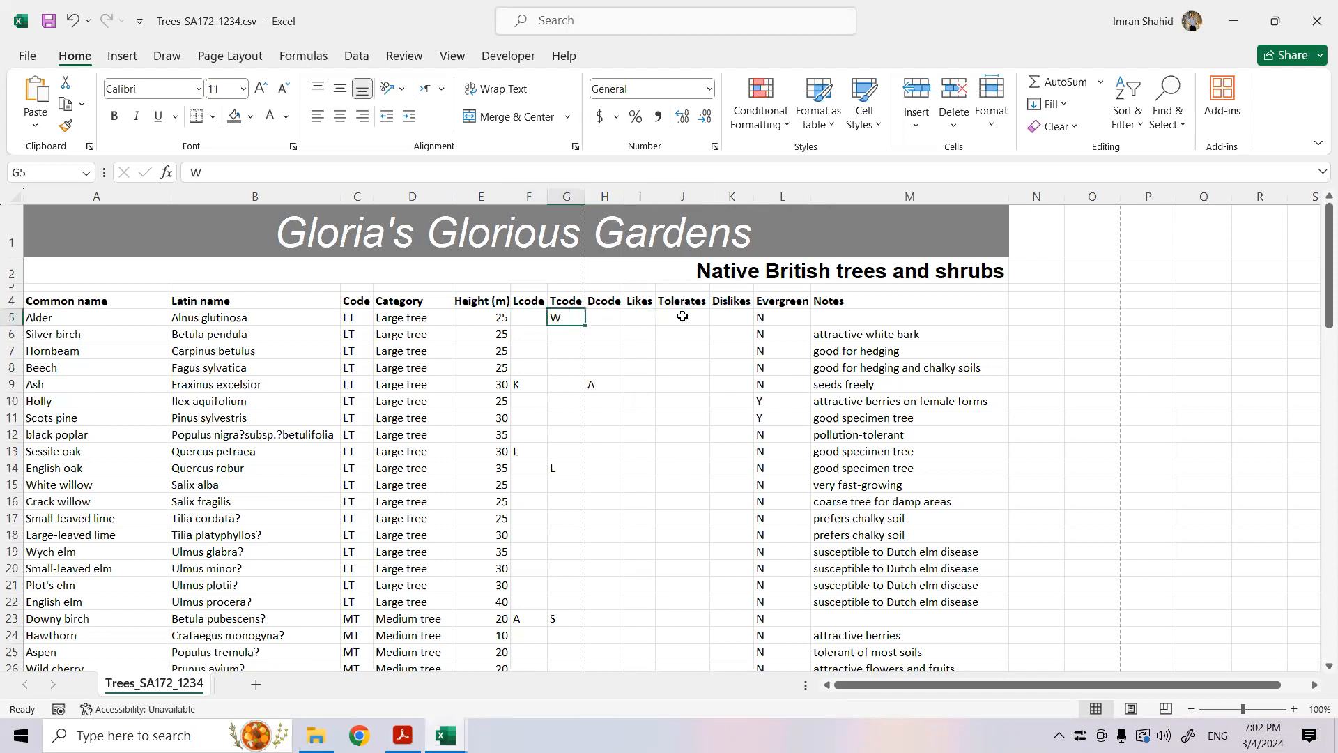
click(688, 316)
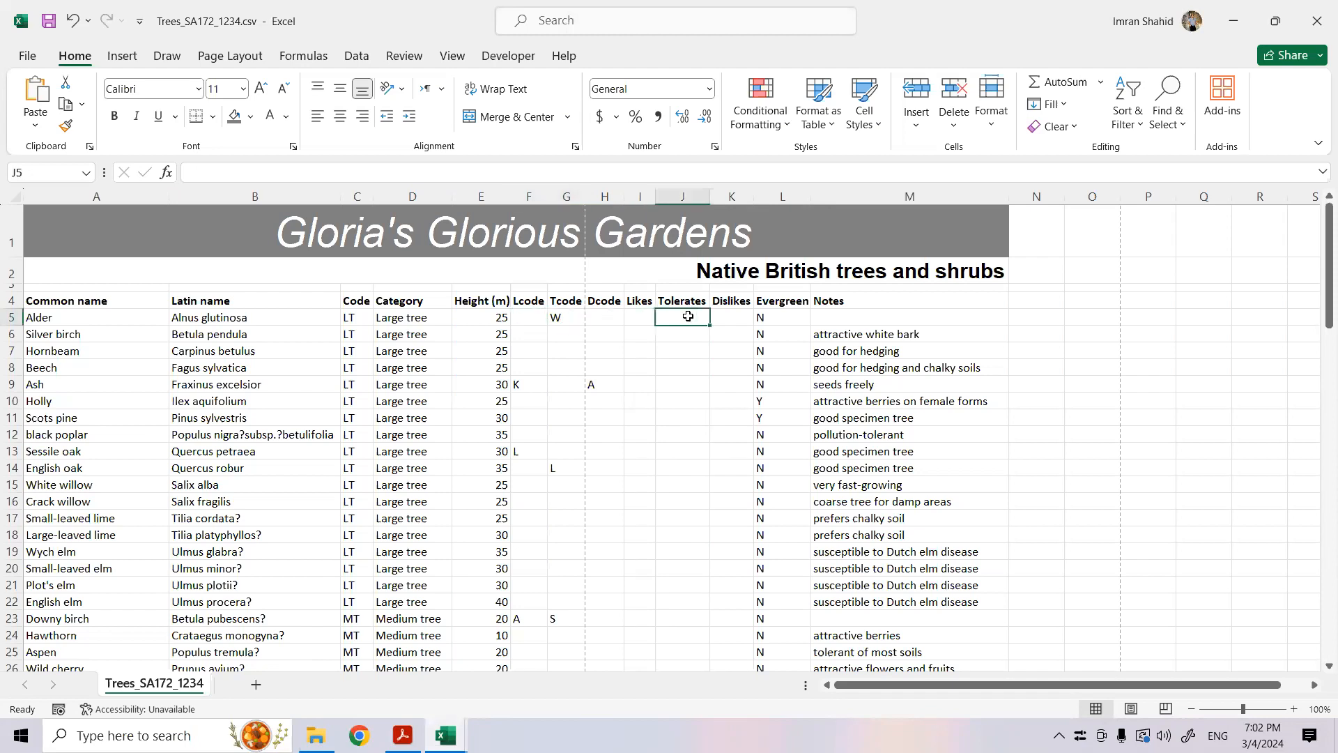
click(597, 316)
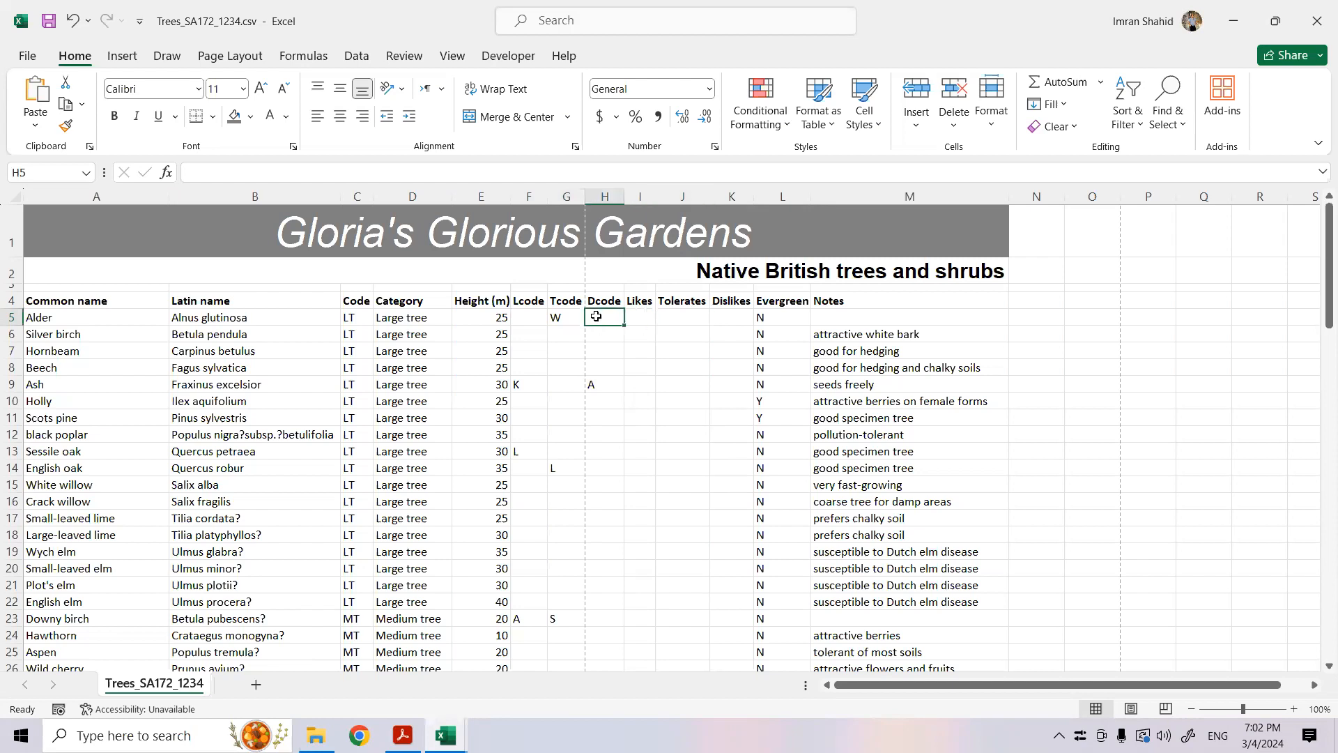
click(736, 318)
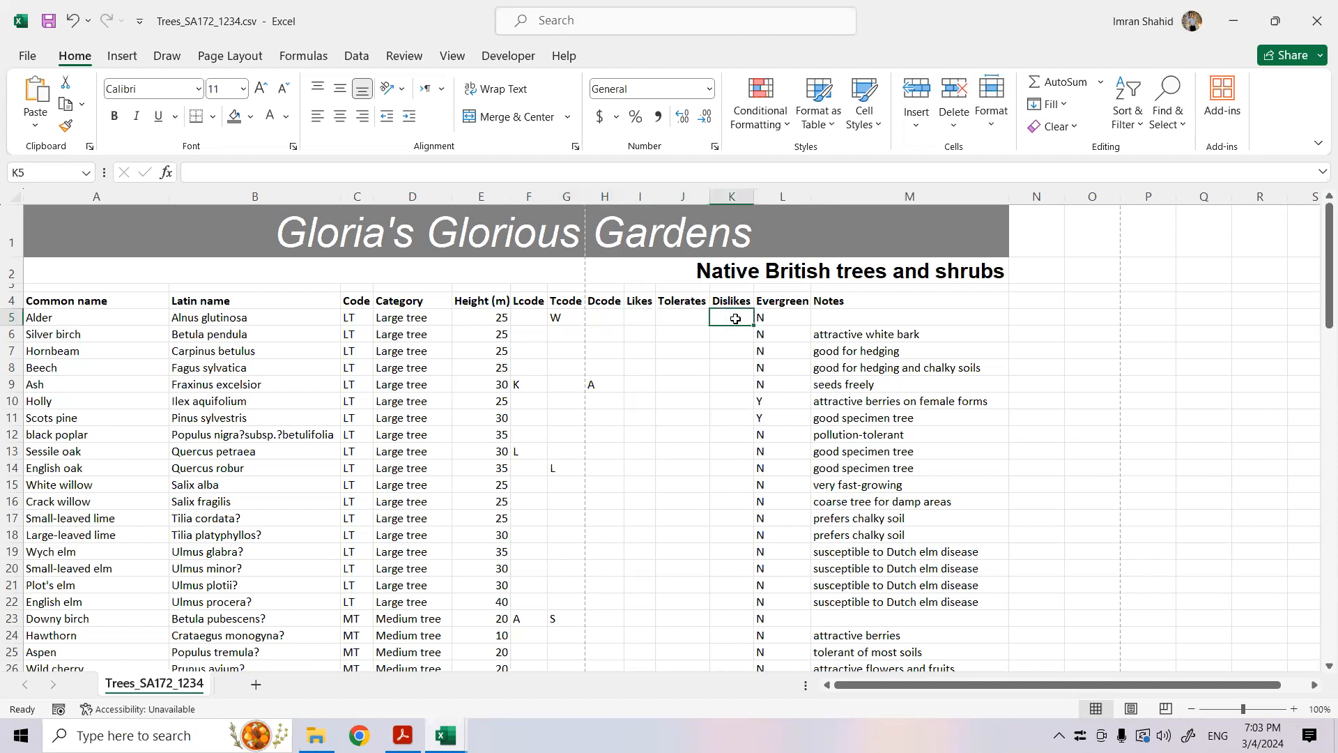
click(530, 318)
click(650, 319)
click(530, 322)
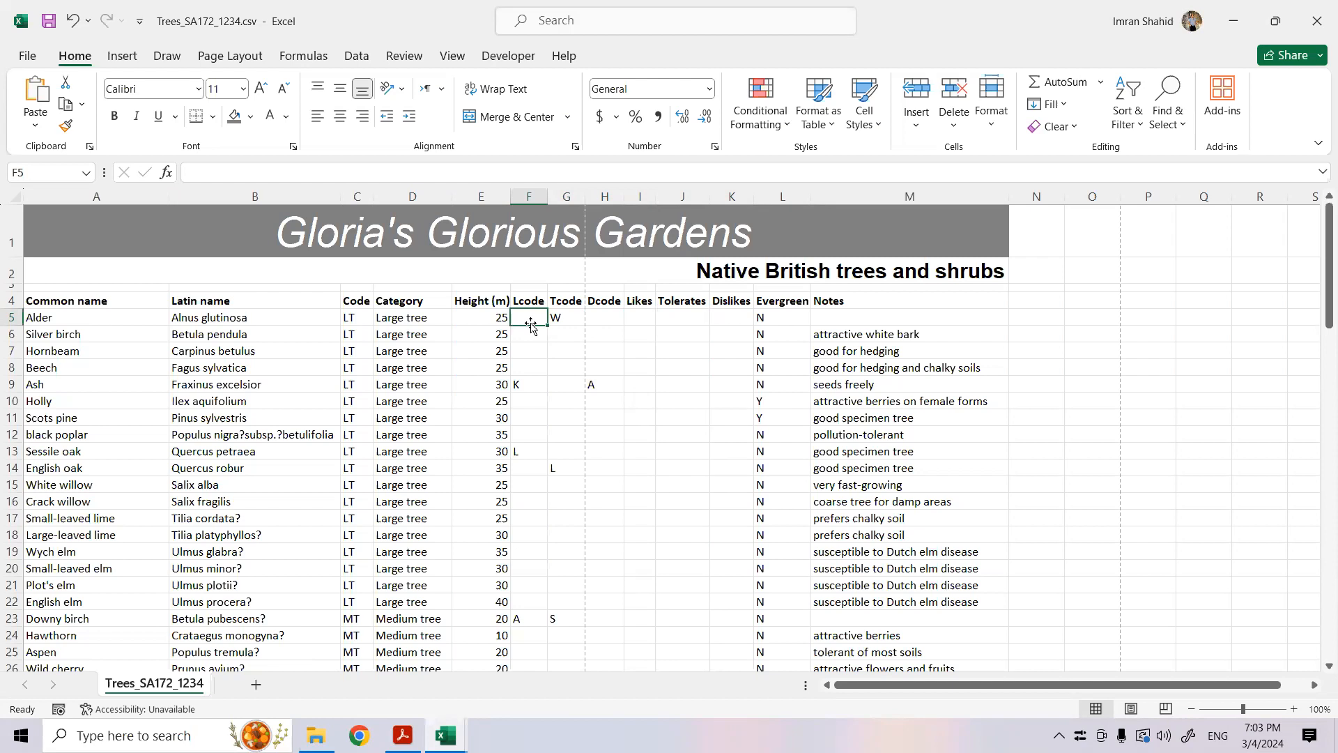
- Start an IF function in I5 with the logical test F5<>""
click(637, 313)
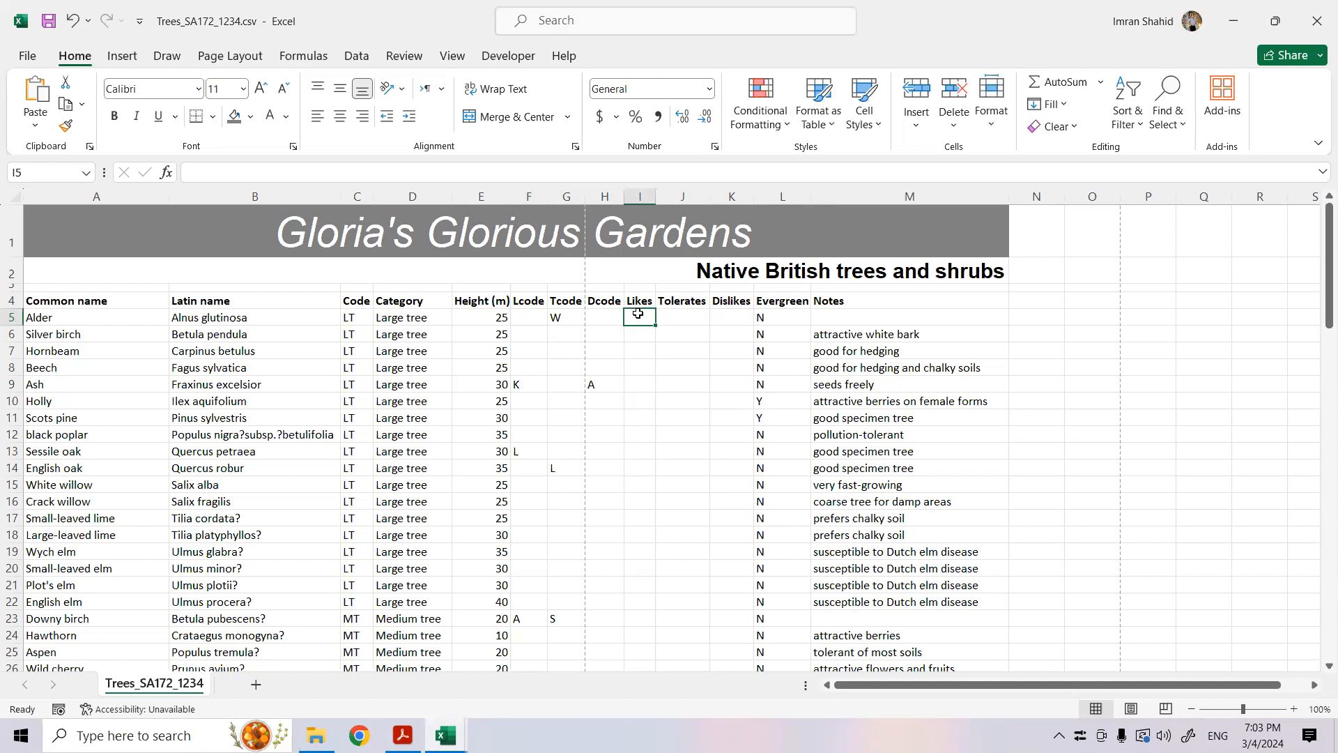
text(=)
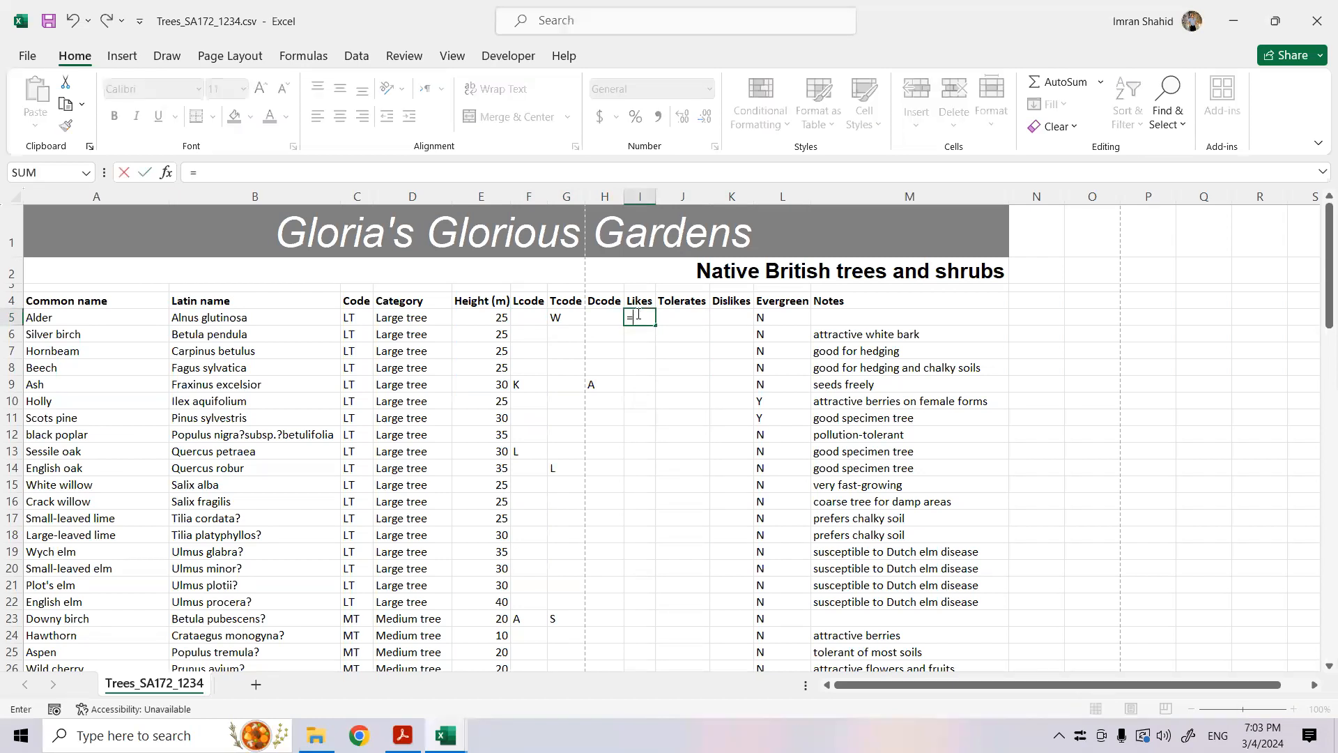
text(if)
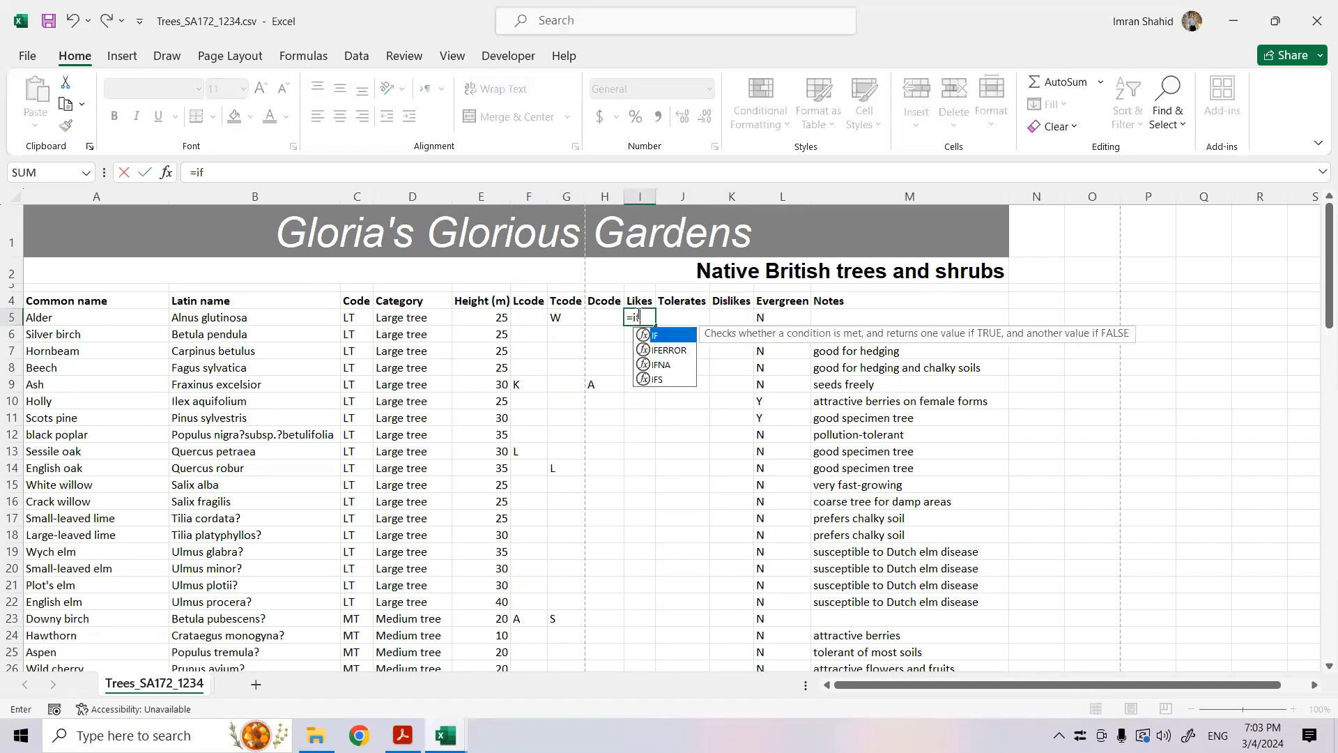
text(()
click(521, 316)
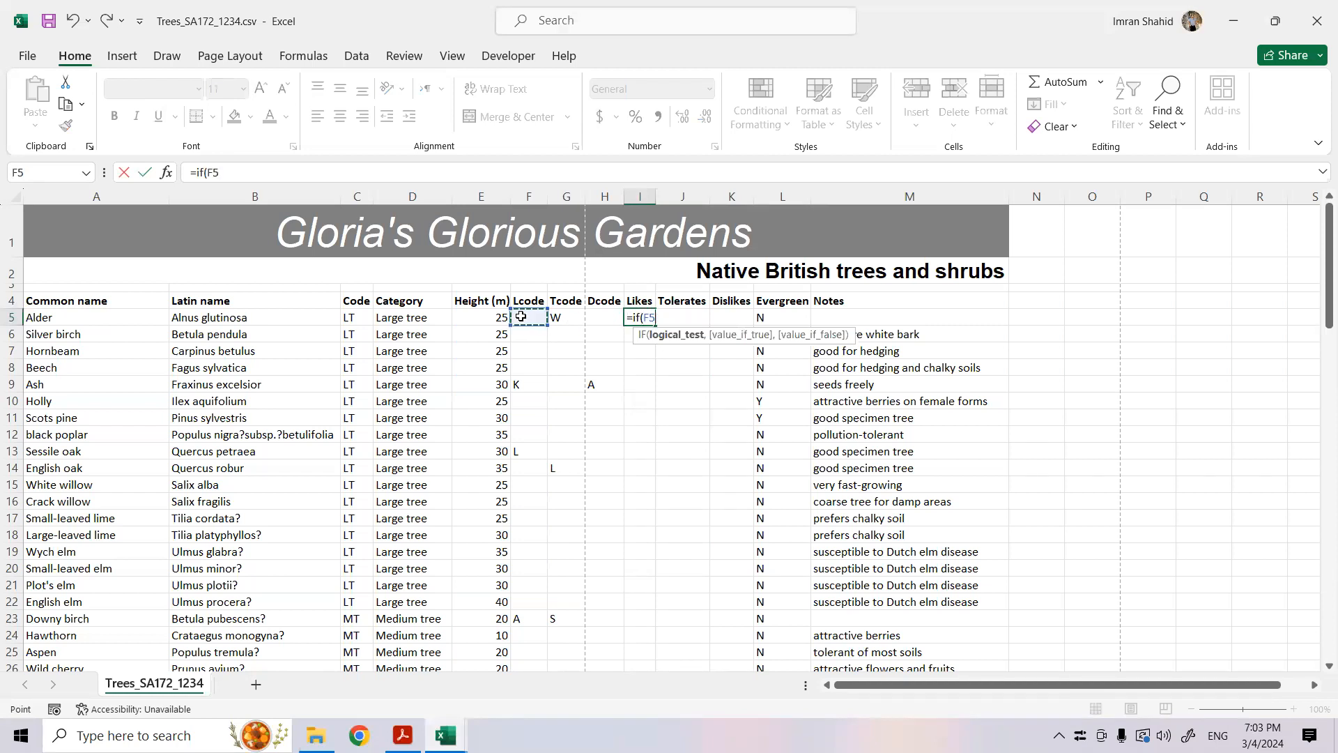
text(=if(F5<>"",)
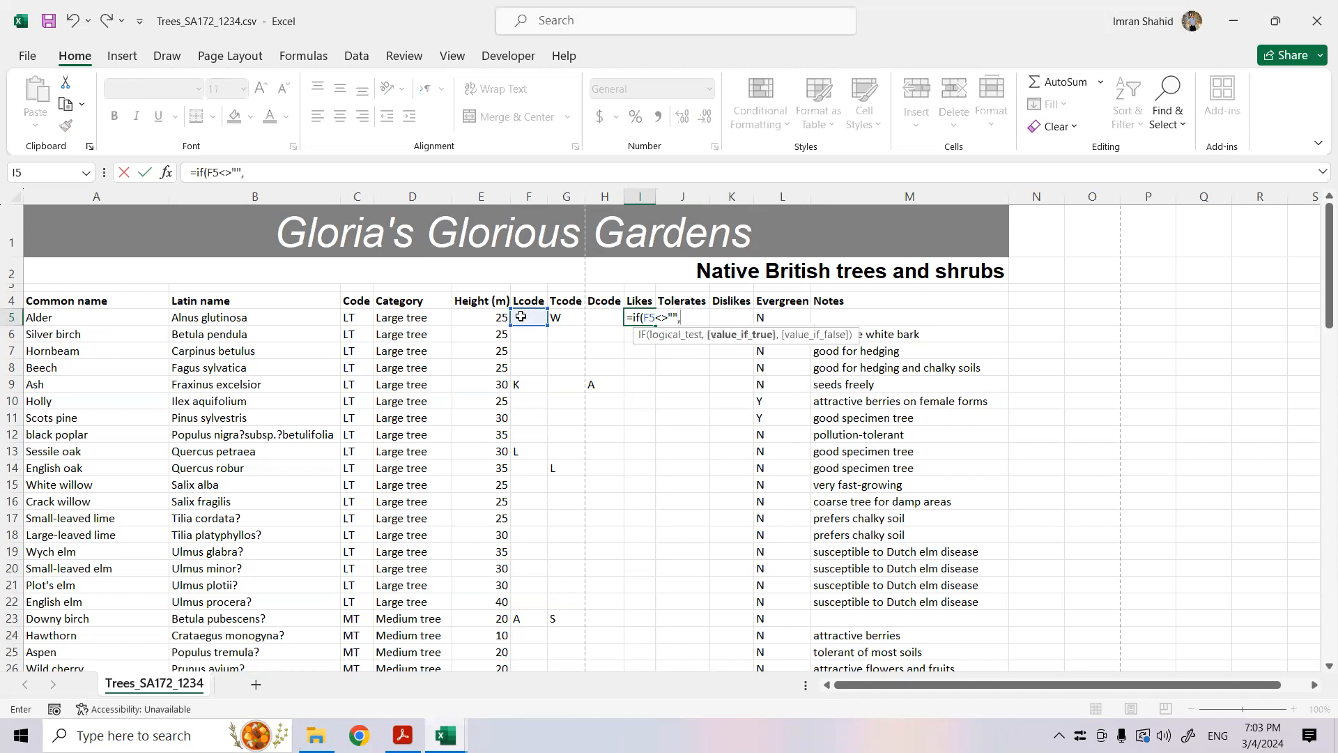
text(vlook)
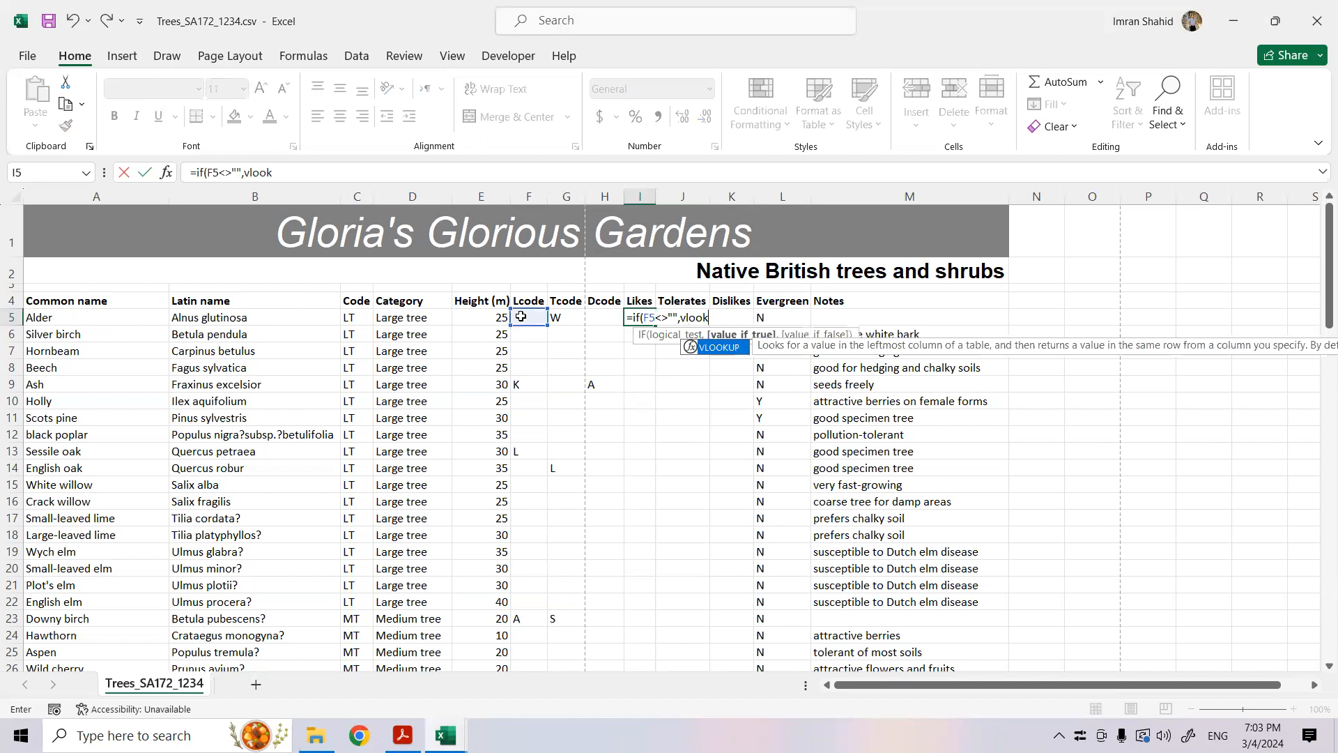
- Nest a VLOOKUP as the value if true in the I5 formula, with F5 as the lookup value
double_click(710, 348)
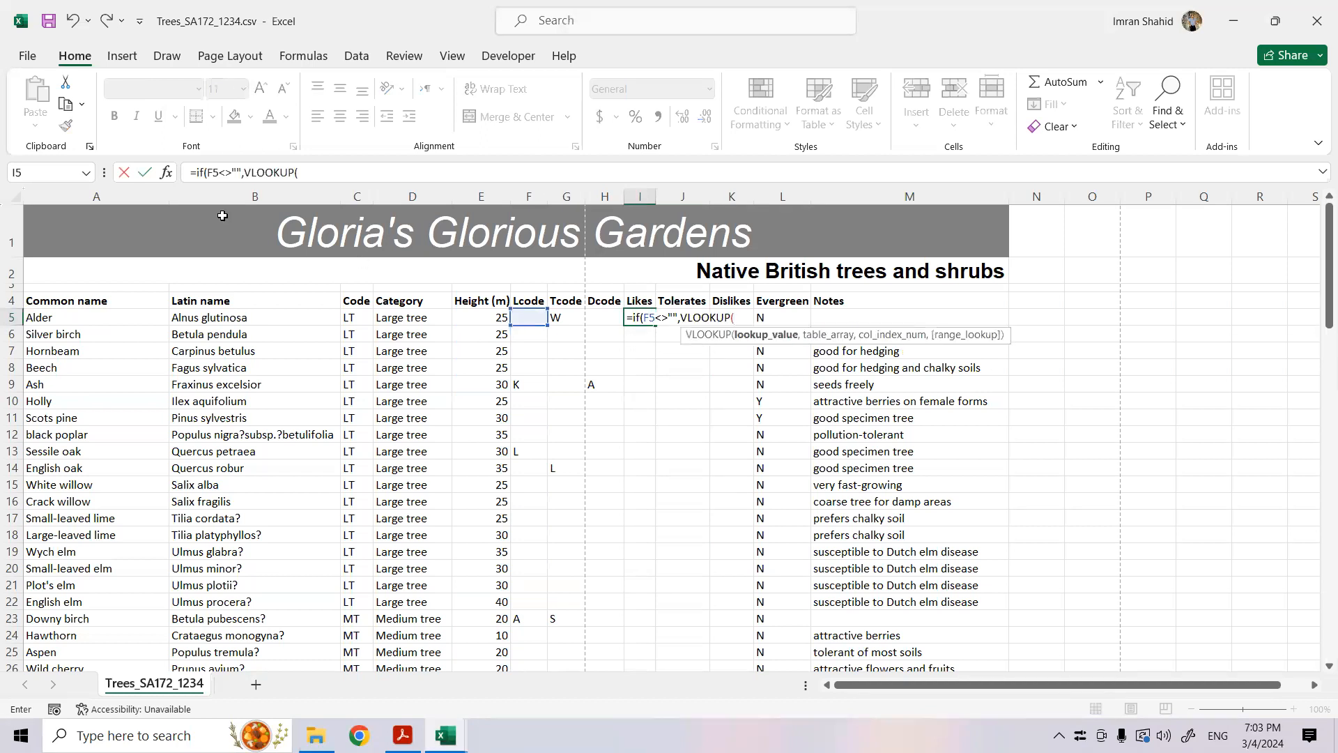
click(166, 172)
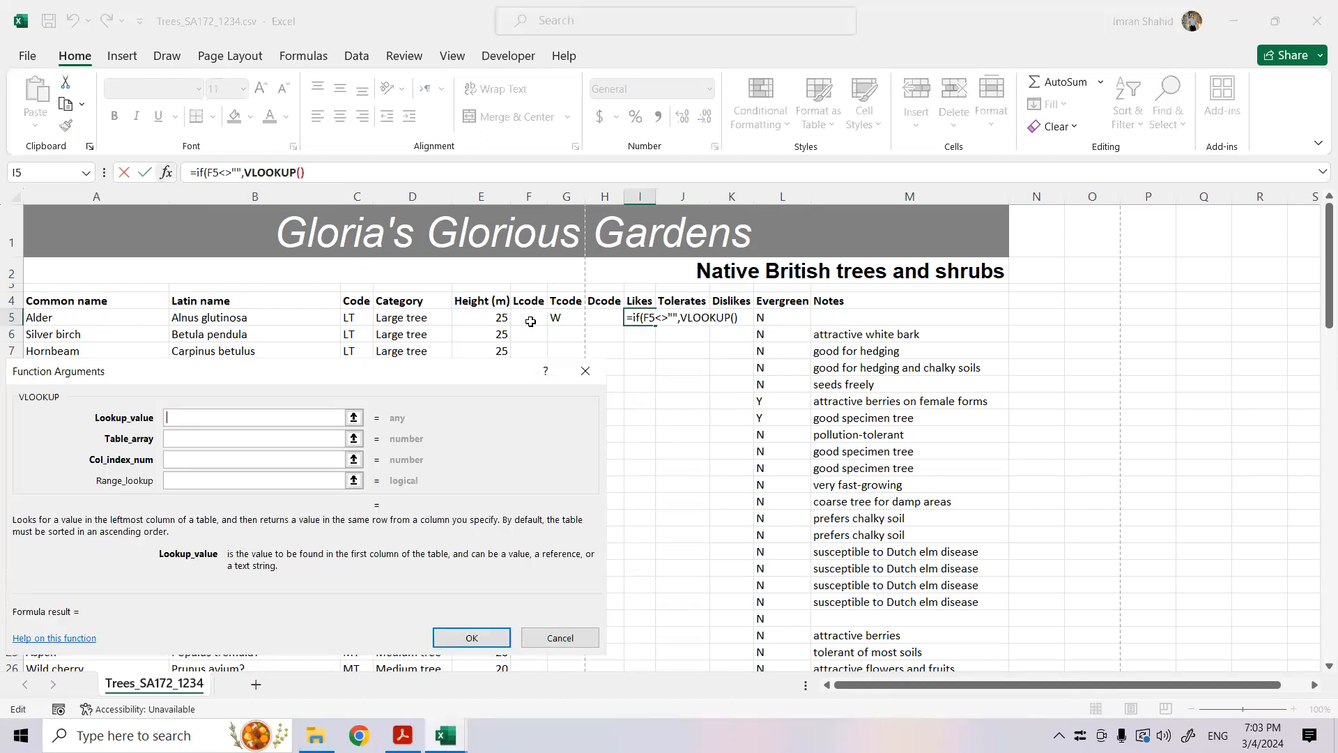
click(525, 314)
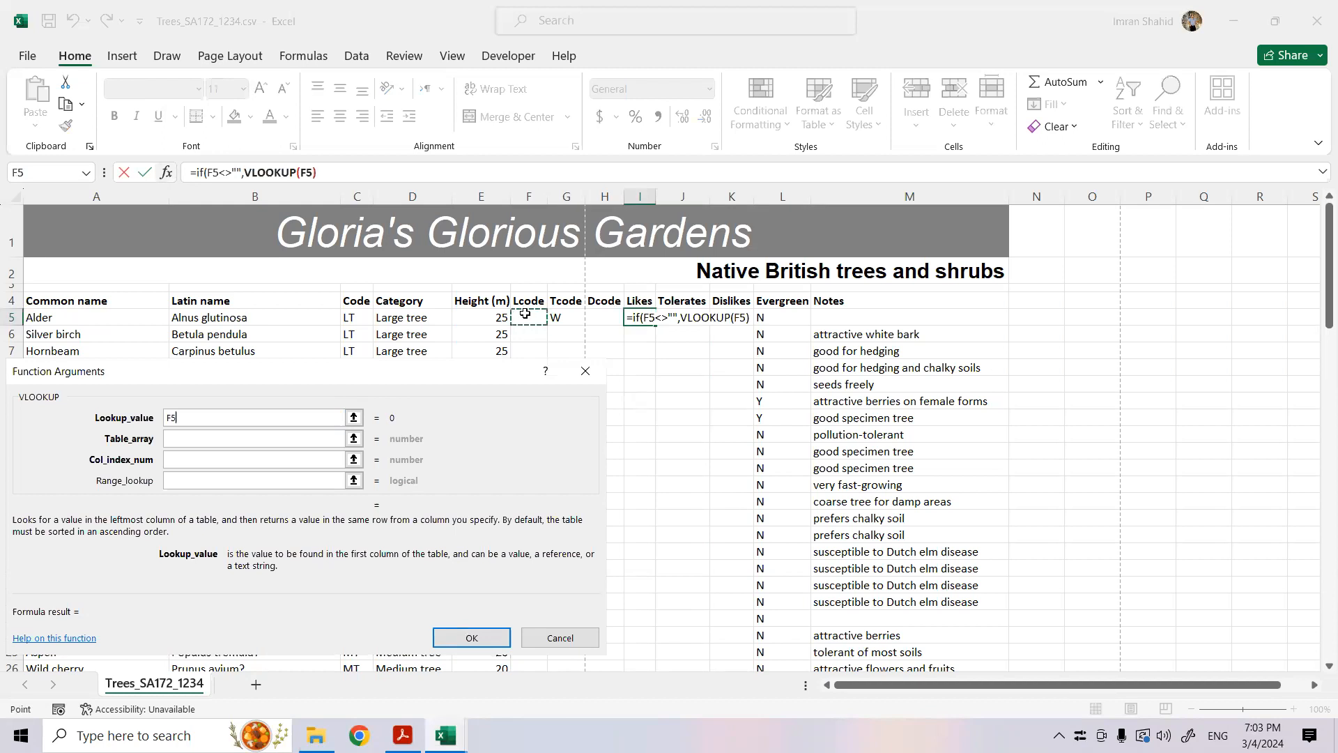
click(269, 441)
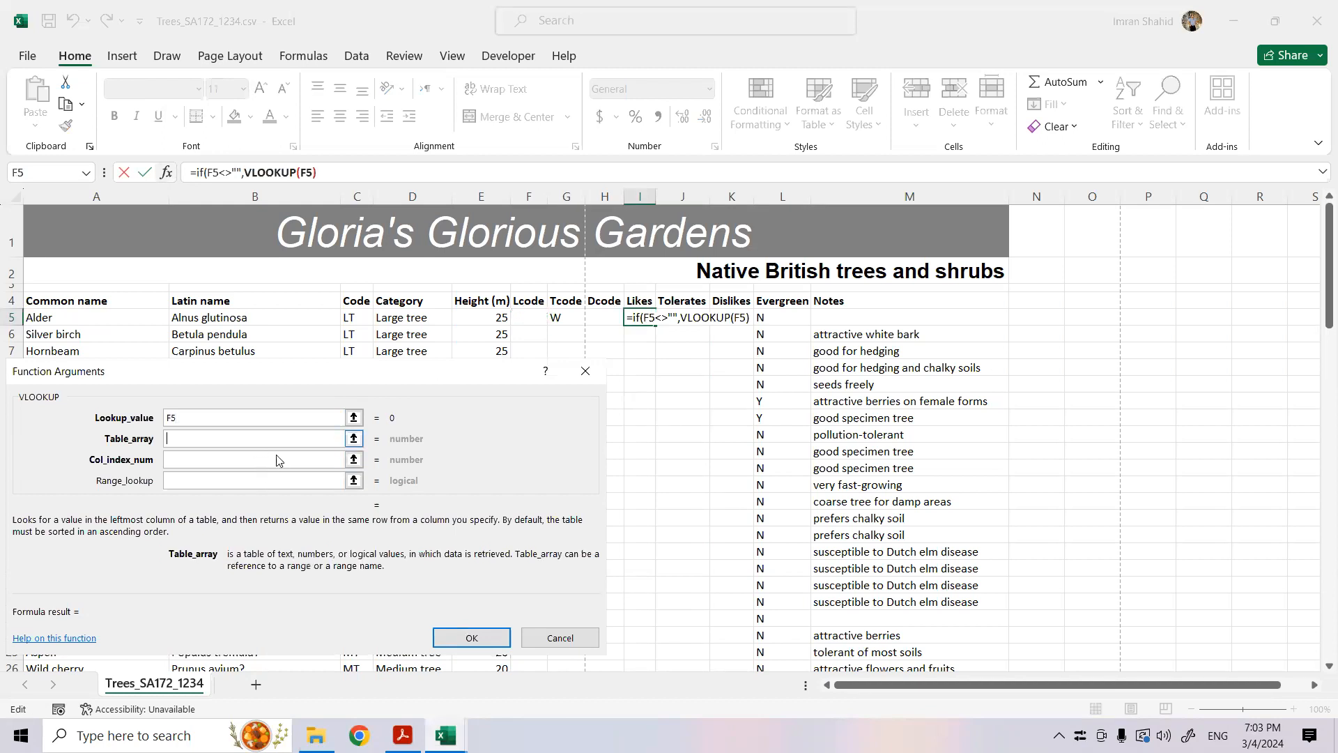
- Set the nested VLOOKUP's table array to A2:B9 of the TreeCodes.csv workbook
click(445, 736)
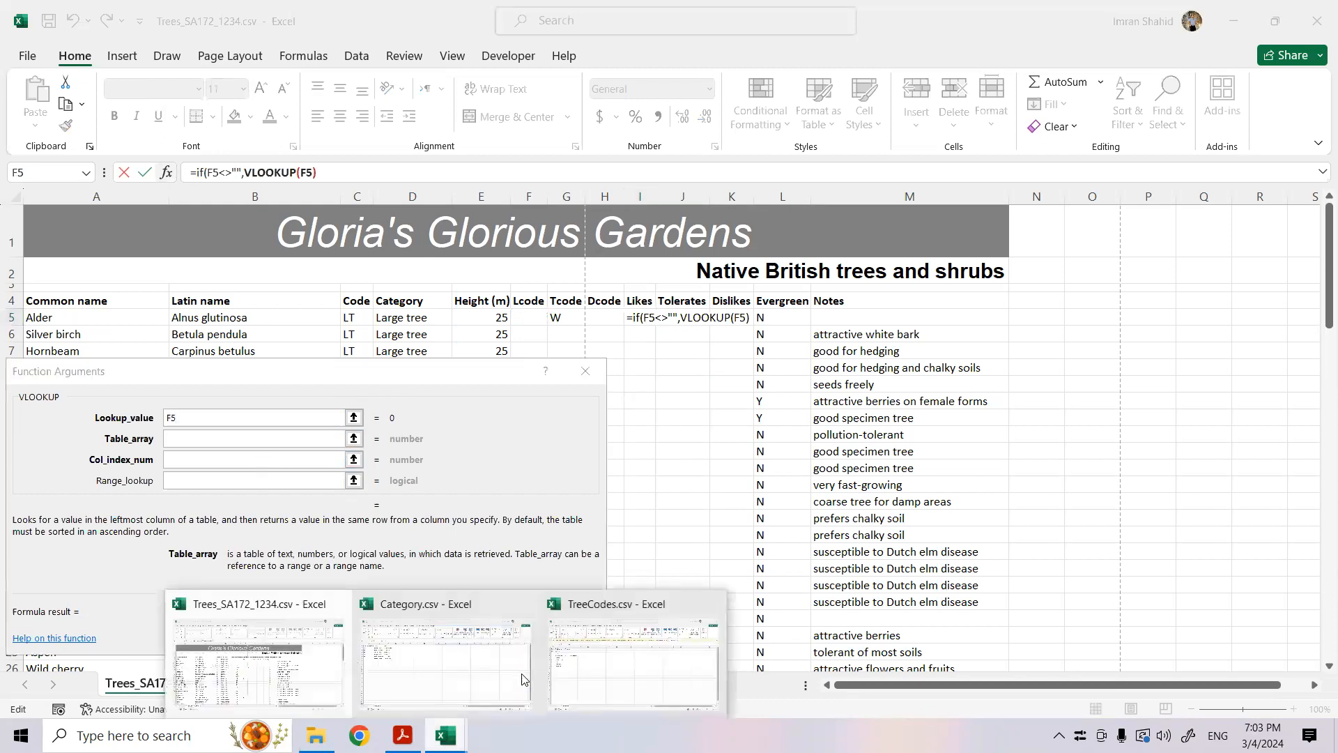
click(628, 661)
drag(27, 258, 156, 353)
drag(376, 377, 942, 376)
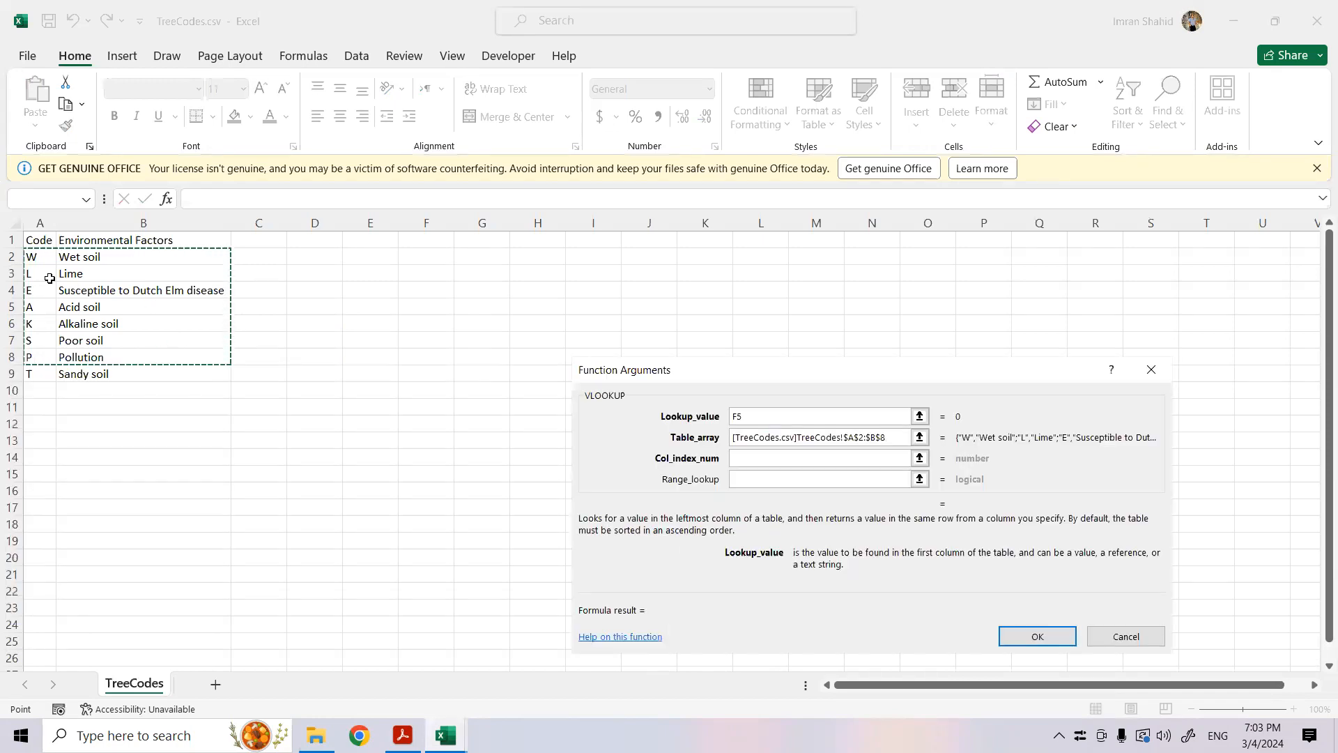
drag(30, 255, 102, 374)
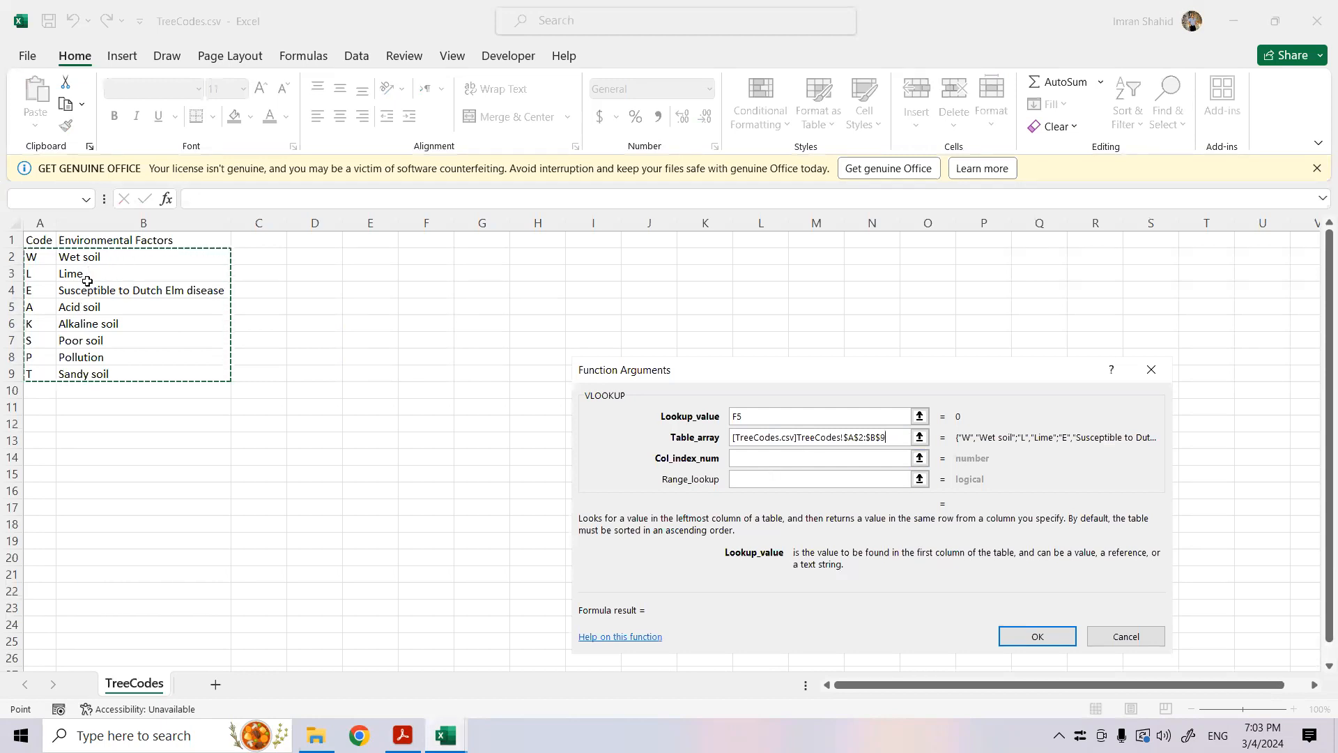
- Set the nested VLOOKUP's column index to 2 and range lookup to 0, and enter the formula with Excel's suggested correction
click(772, 456)
text(2)
click(760, 477)
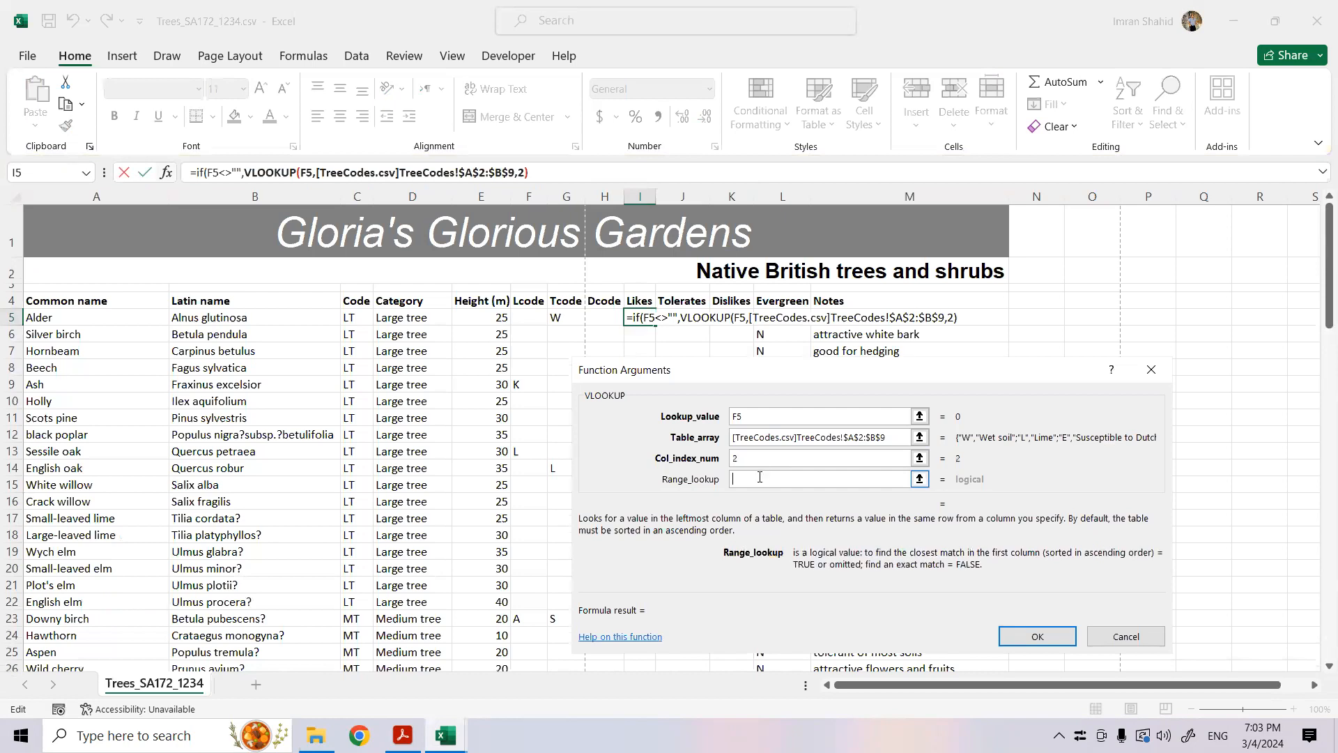
text(0)
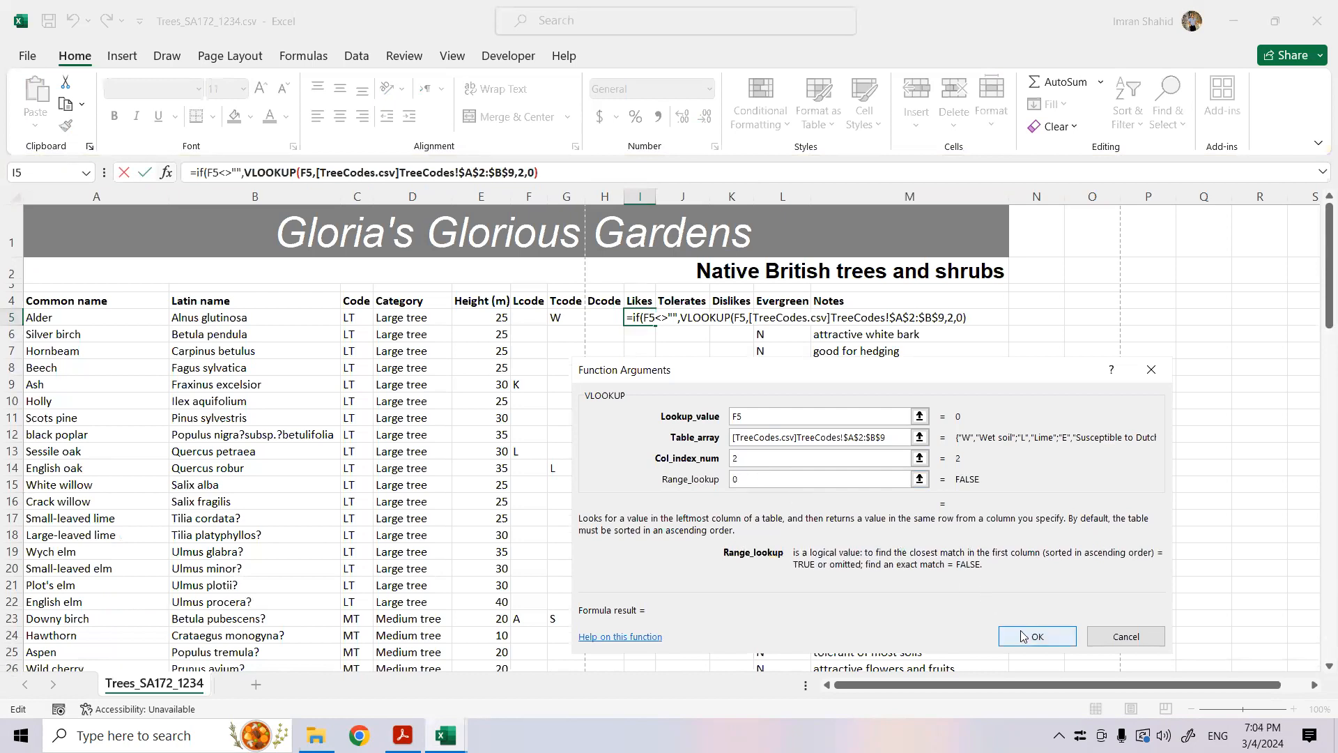
key(Return)
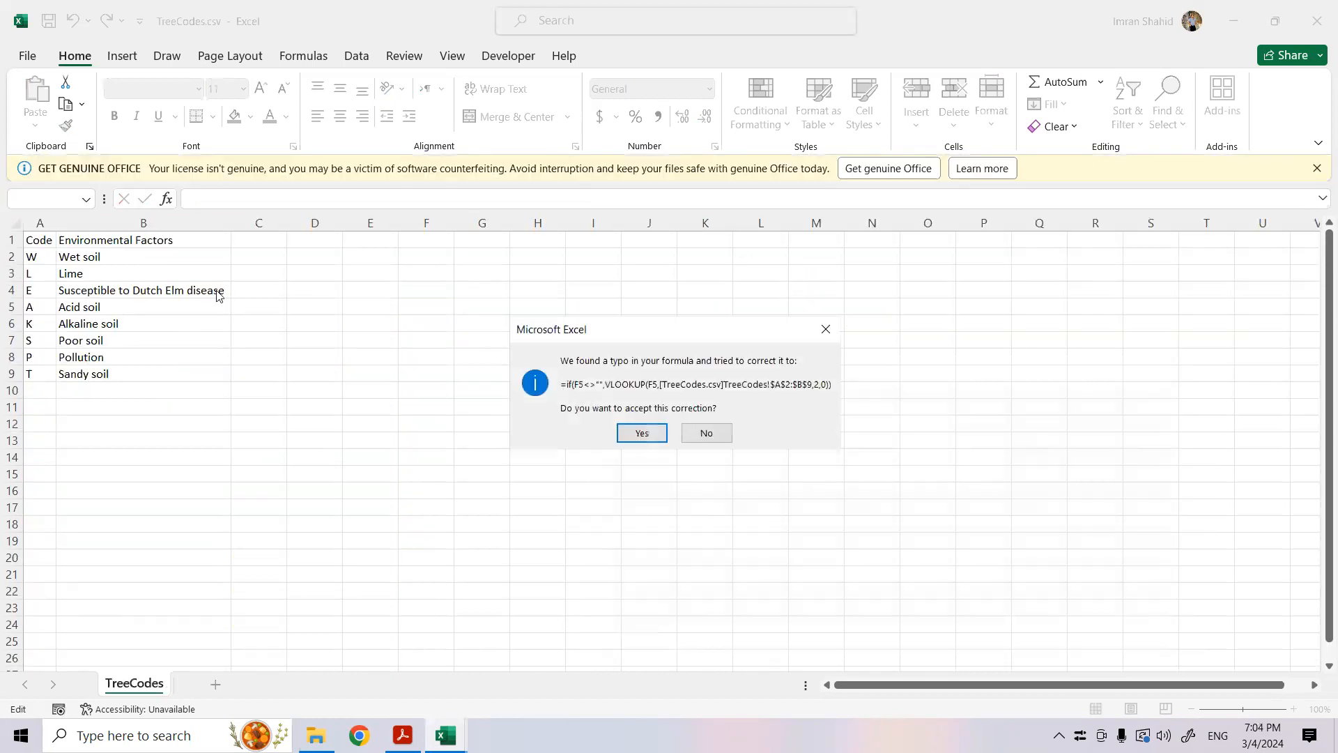
click(621, 437)
- Add an empty string "" as the value if false in the I5 IF formula
click(467, 173)
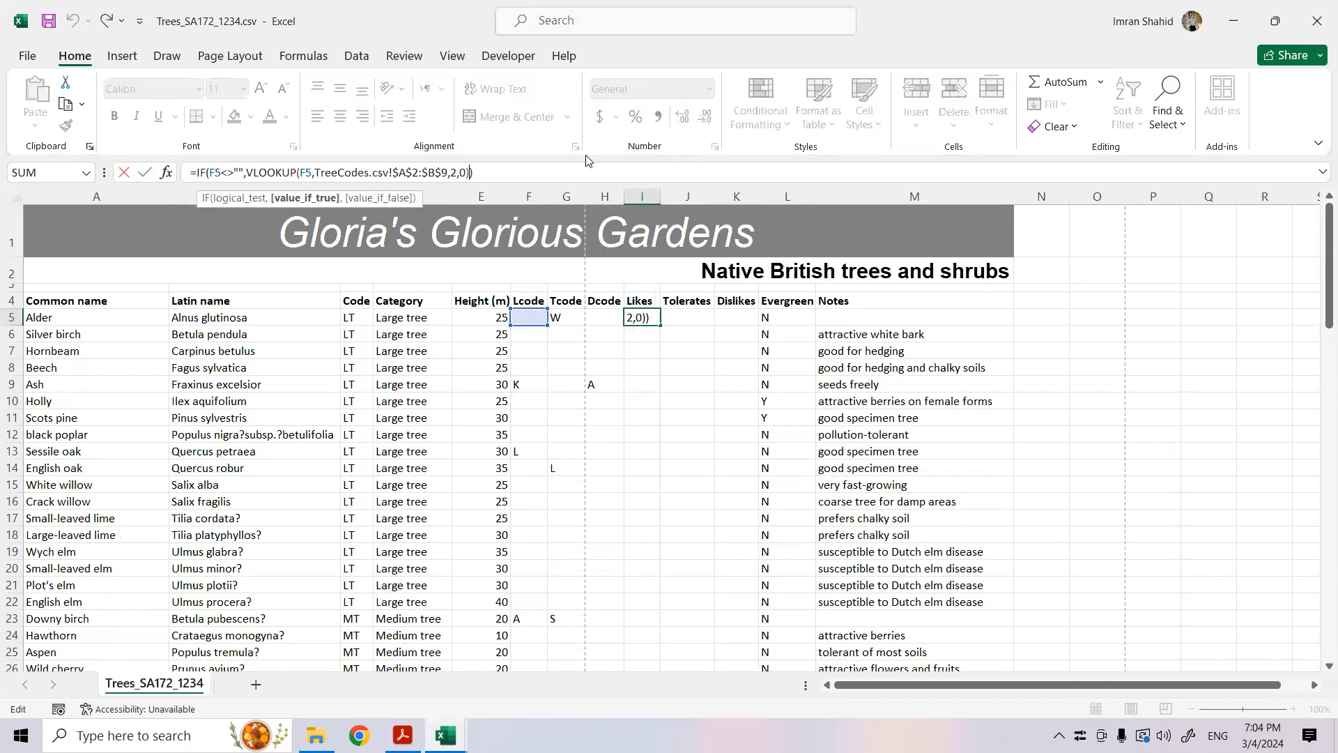
text(,"")
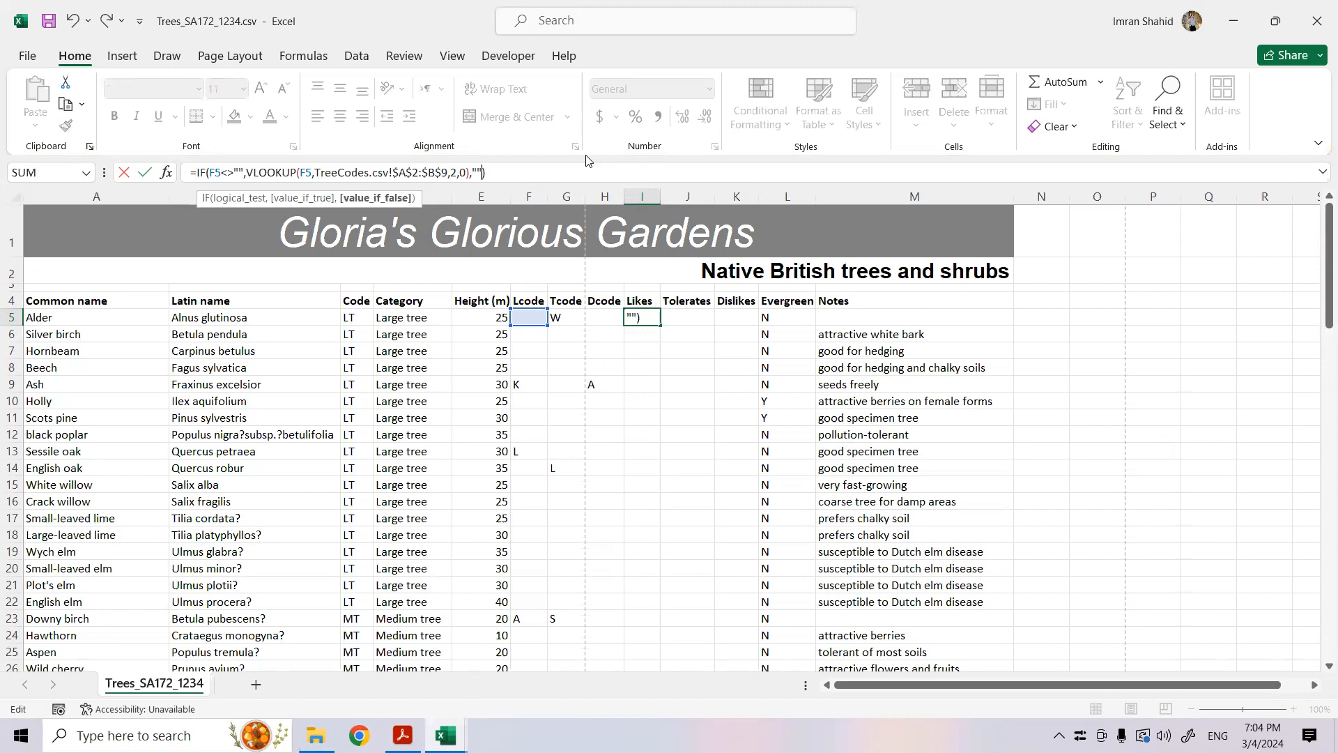
key(Return)
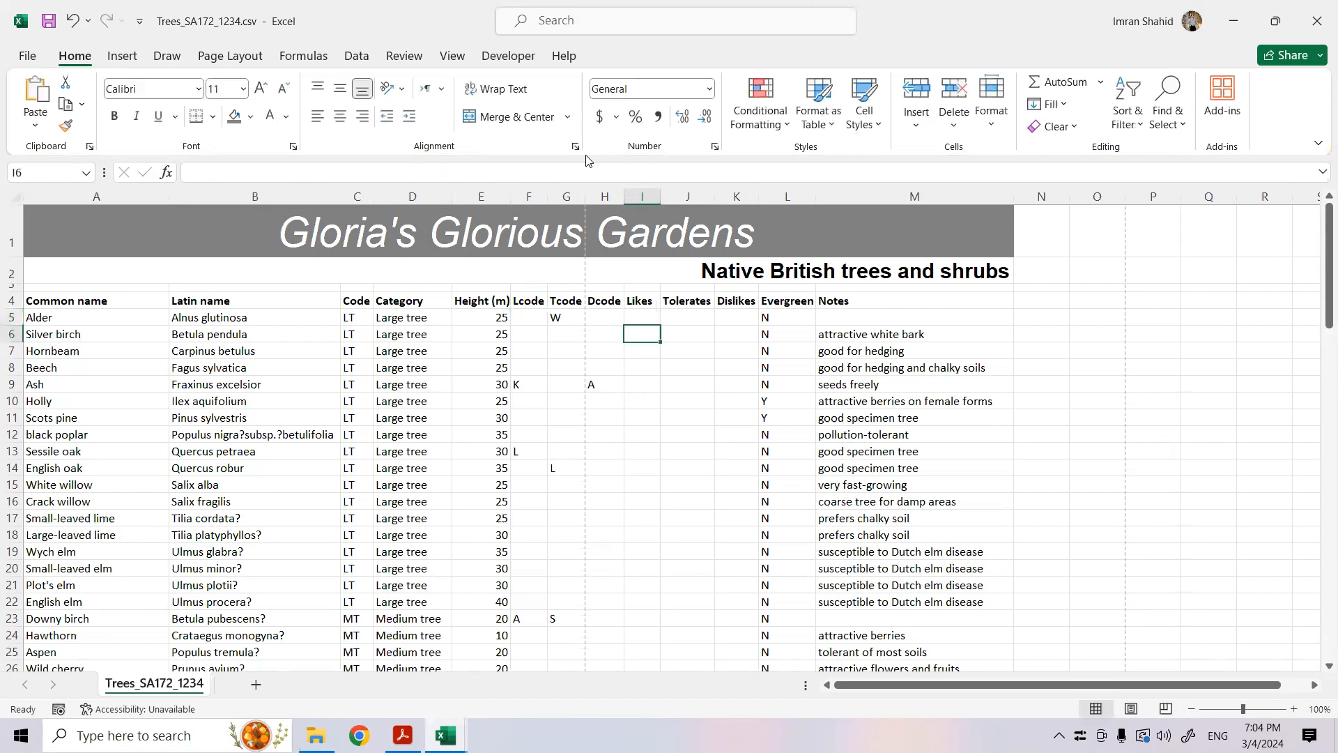
- Fill the I5 formula down the Likes column and fit the column's width to its contents
click(650, 317)
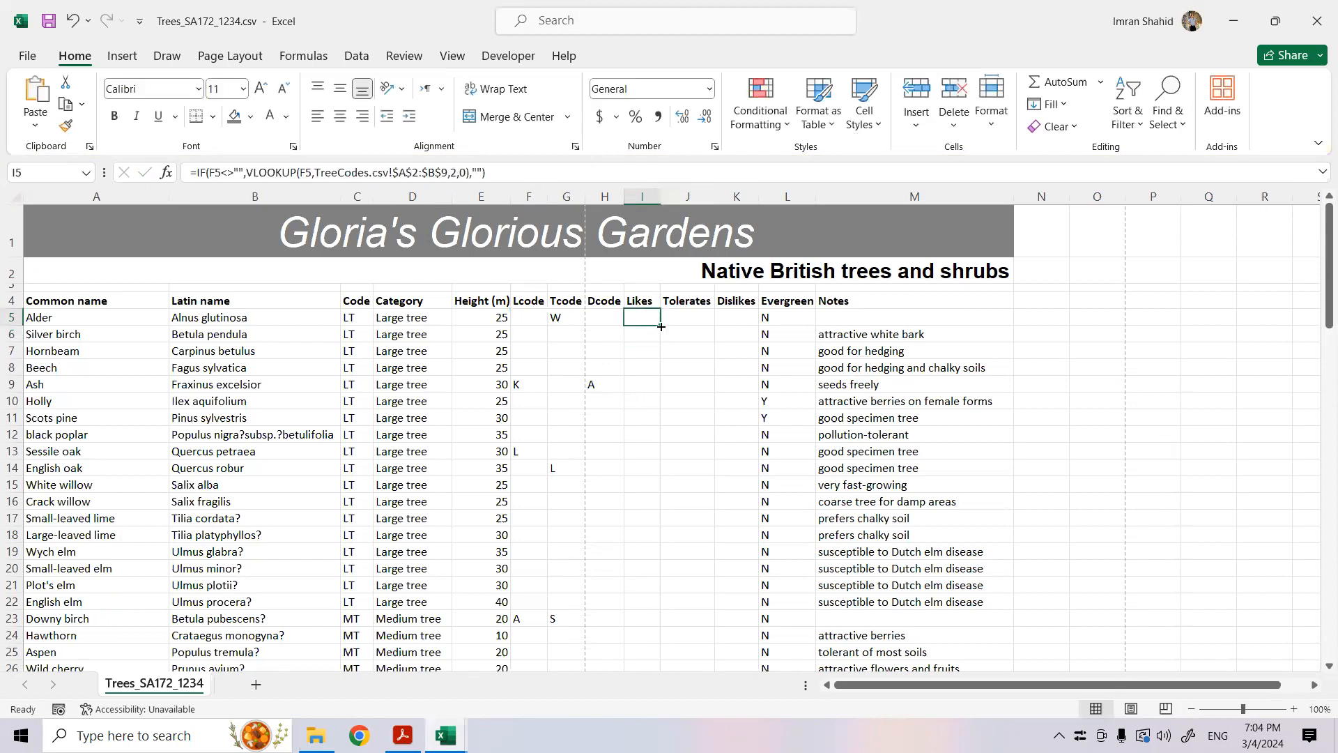
double_click(658, 327)
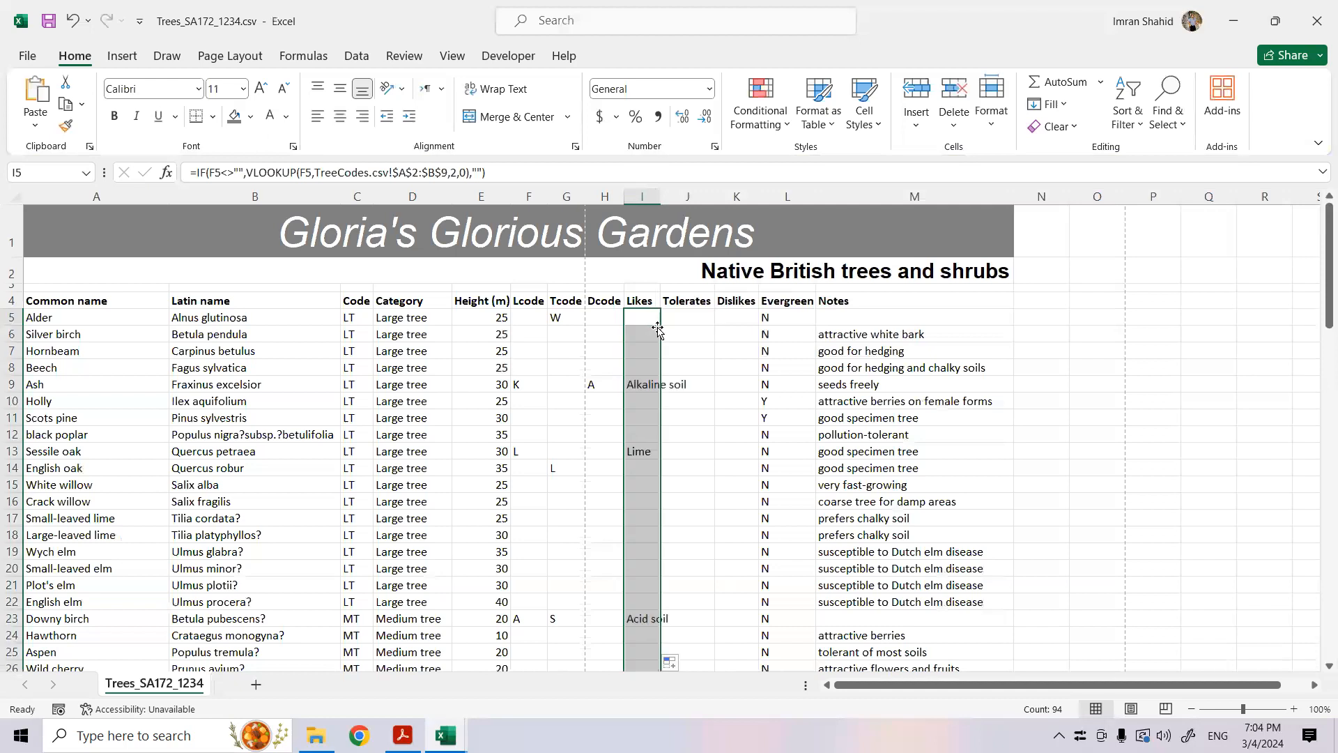
double_click(661, 196)
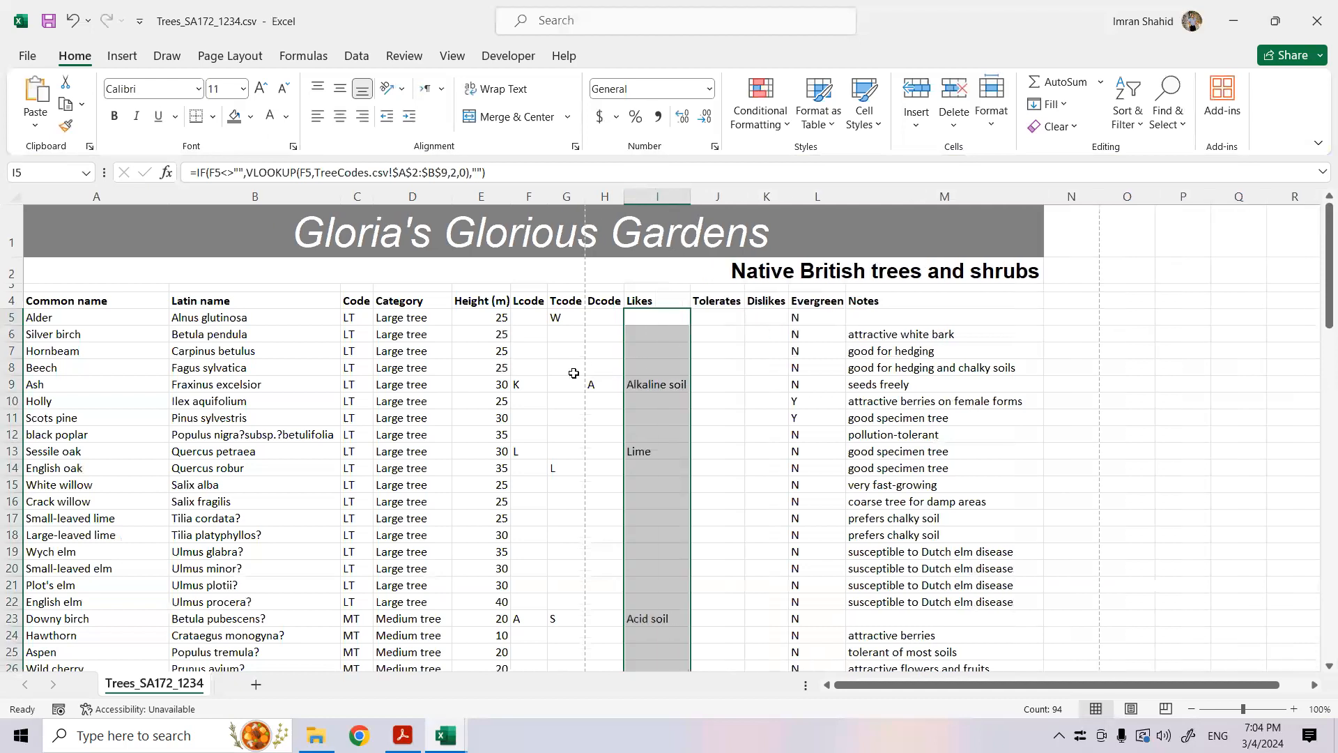
- Check the Likes lookup for Ash in I9 against code K in TreeCodes.csv, and return to the Trees_SA172_1234.csv workbook
click(650, 386)
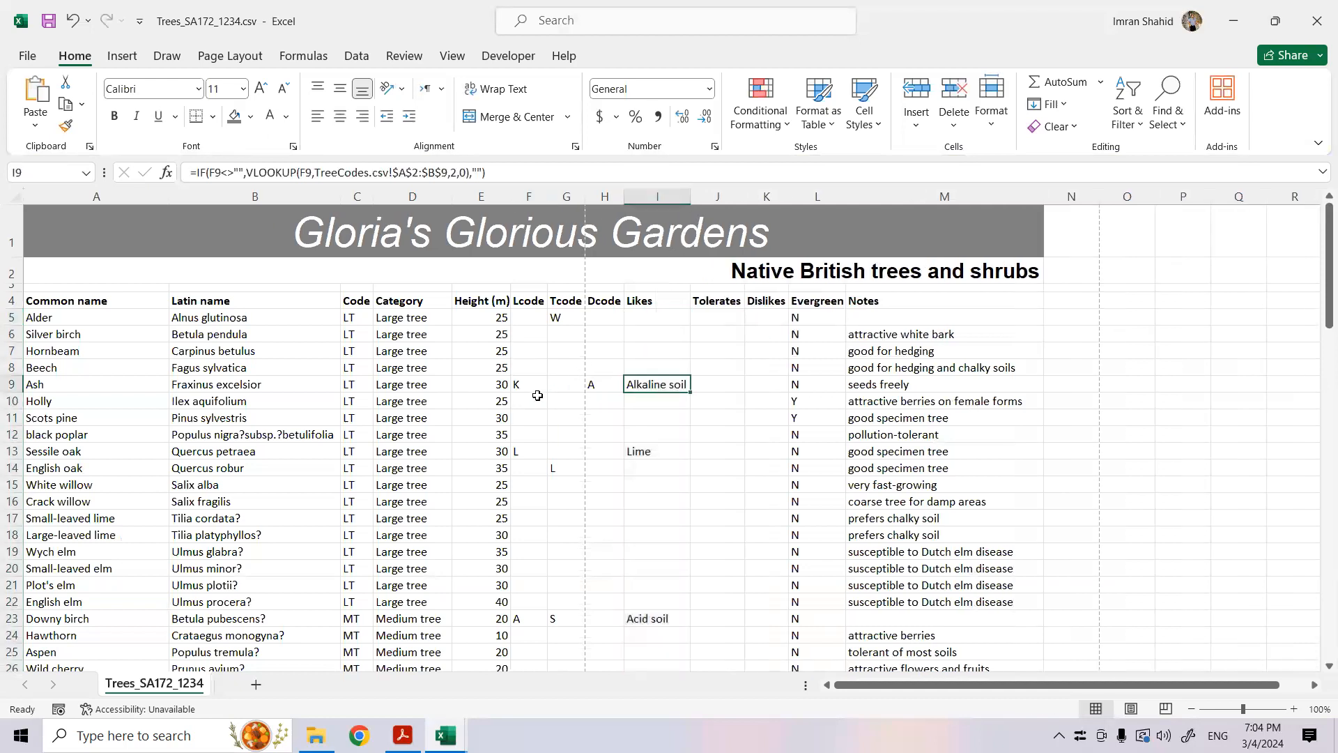
mouse_move(445, 735)
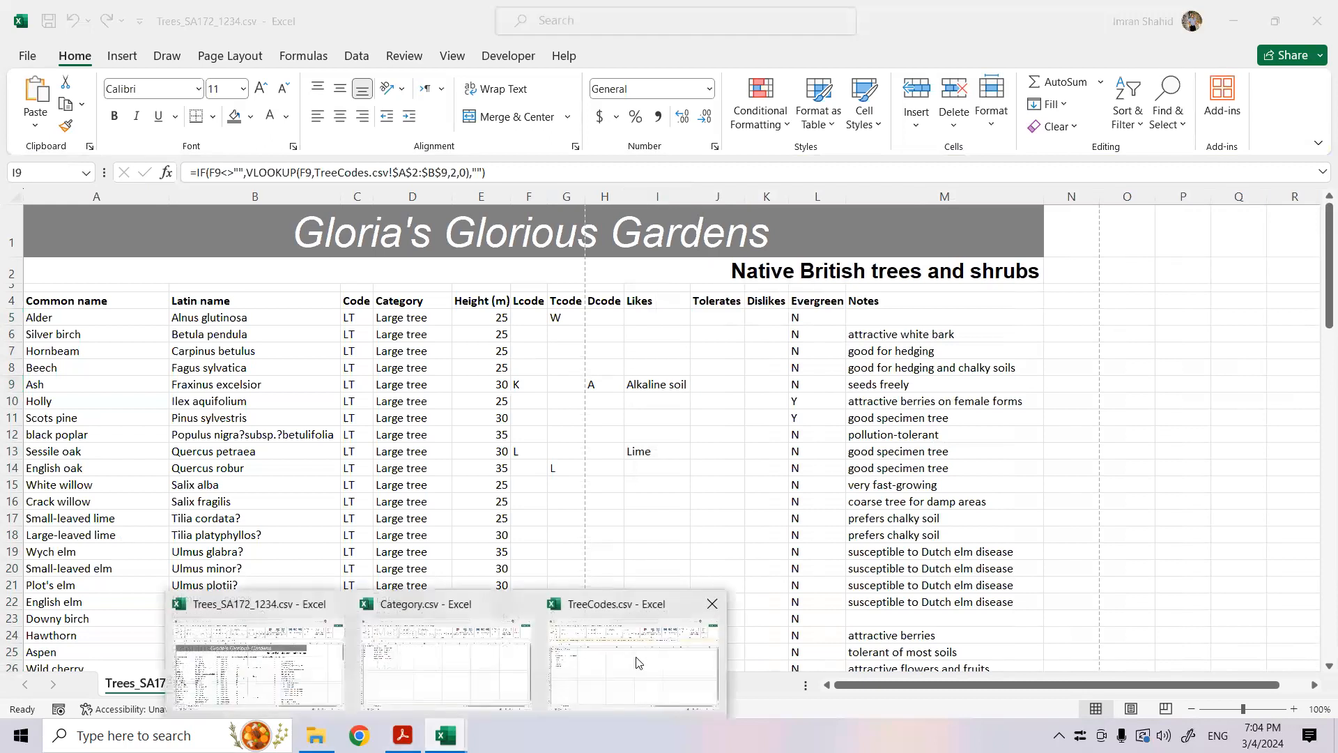
click(651, 658)
click(50, 324)
click(87, 324)
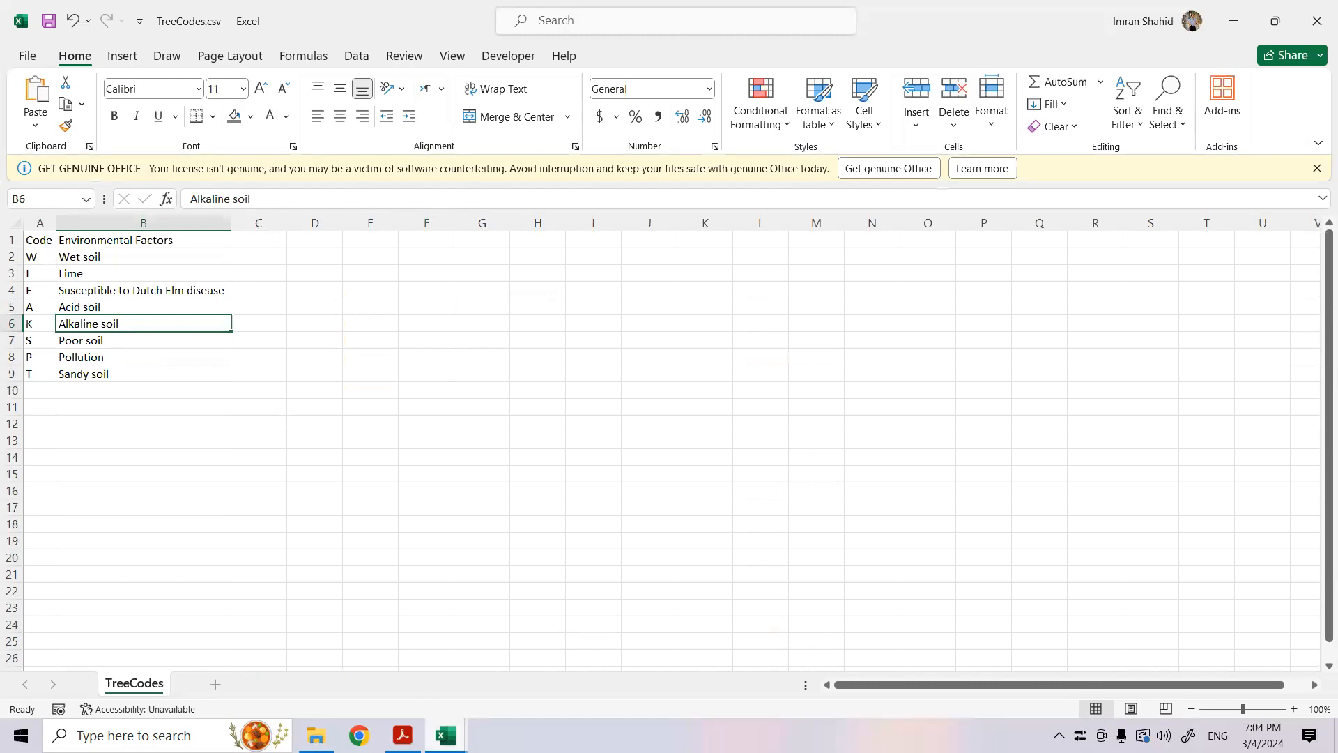
click(445, 736)
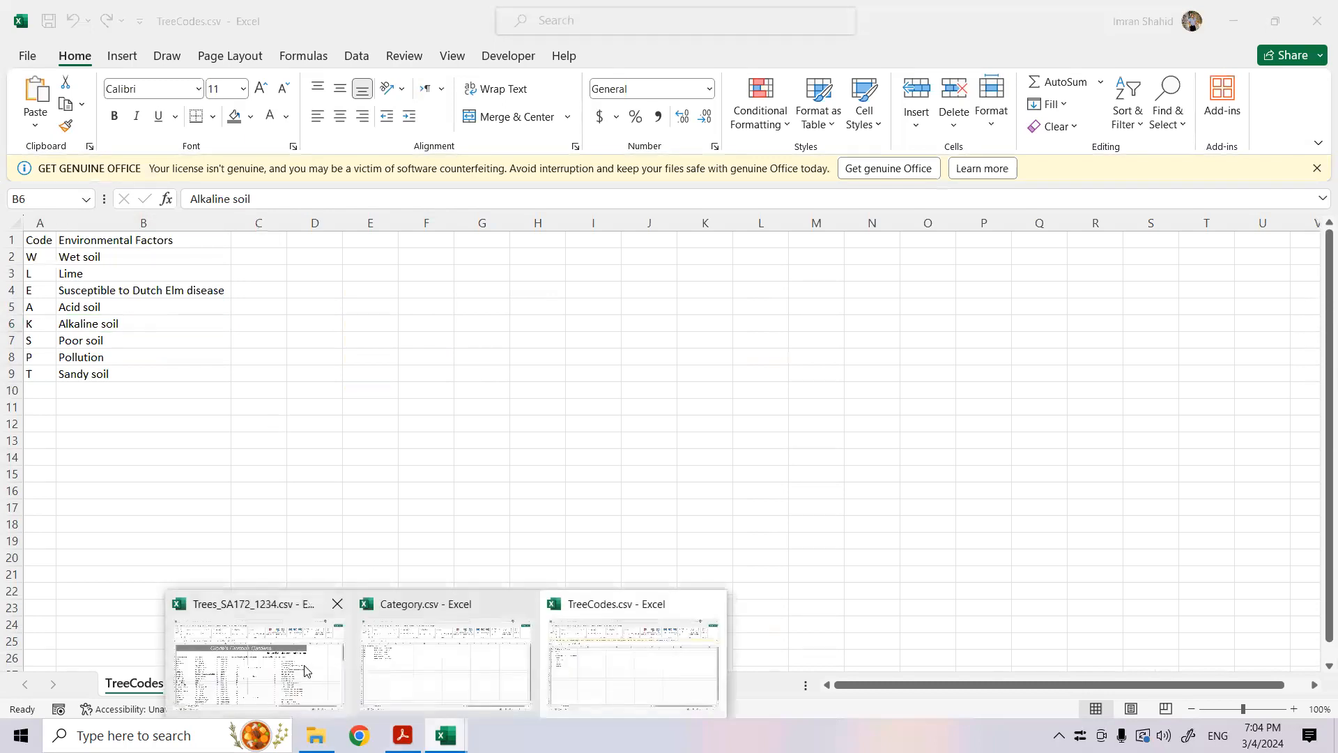
click(305, 670)
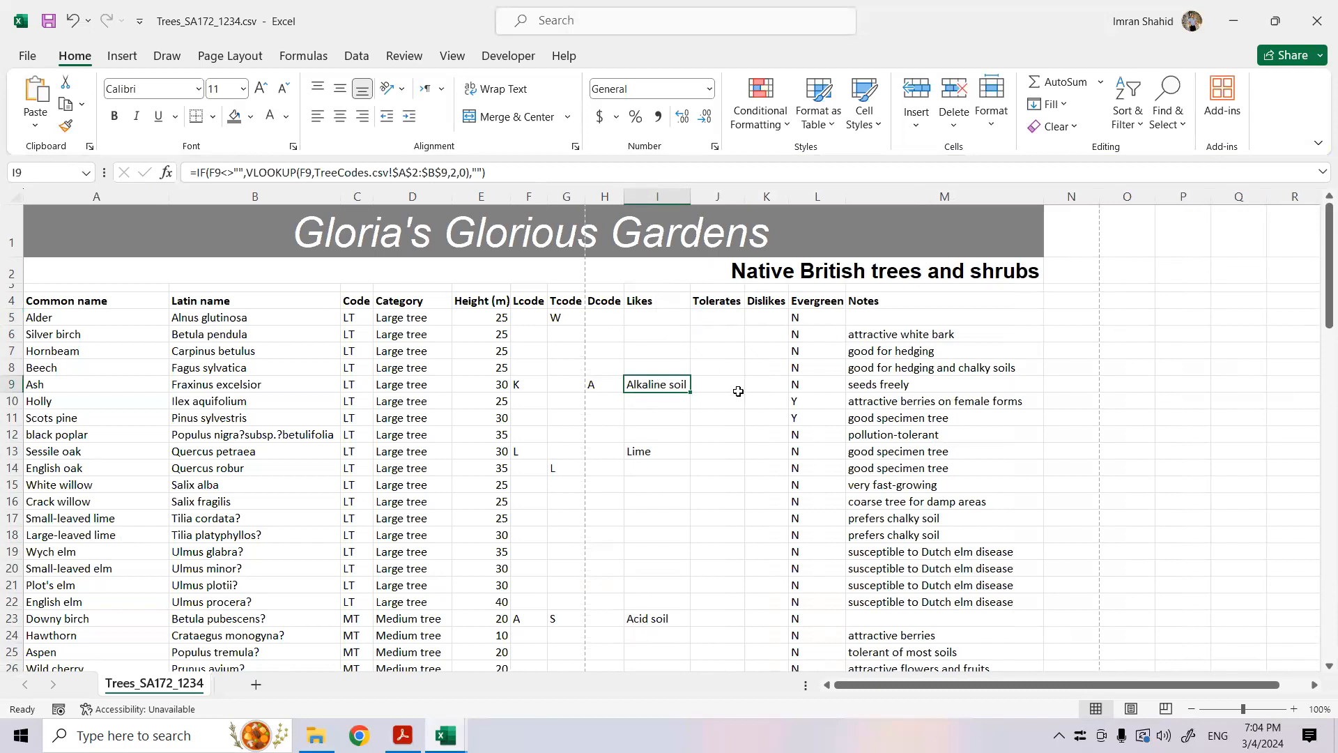
- Start an IF function in J5 under Tolerates with the logical test G5<>""
click(724, 318)
click(565, 320)
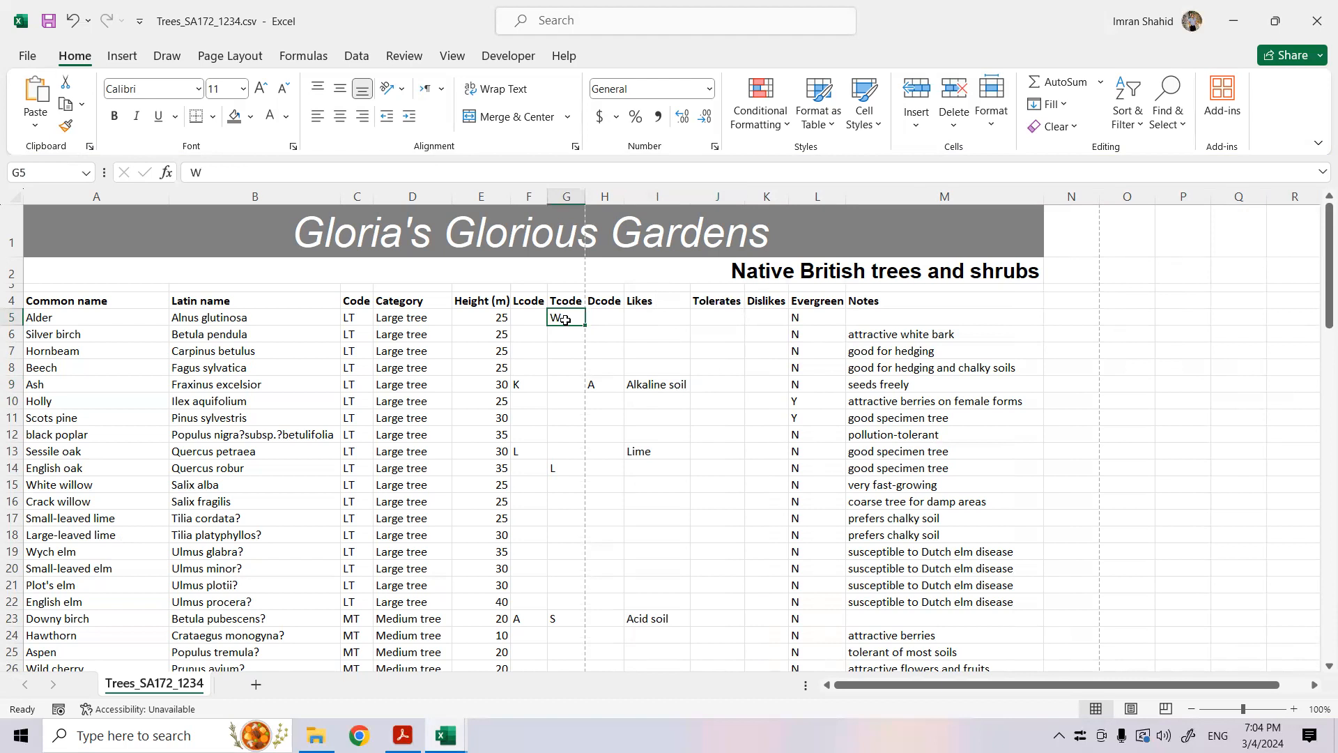
click(606, 317)
click(718, 313)
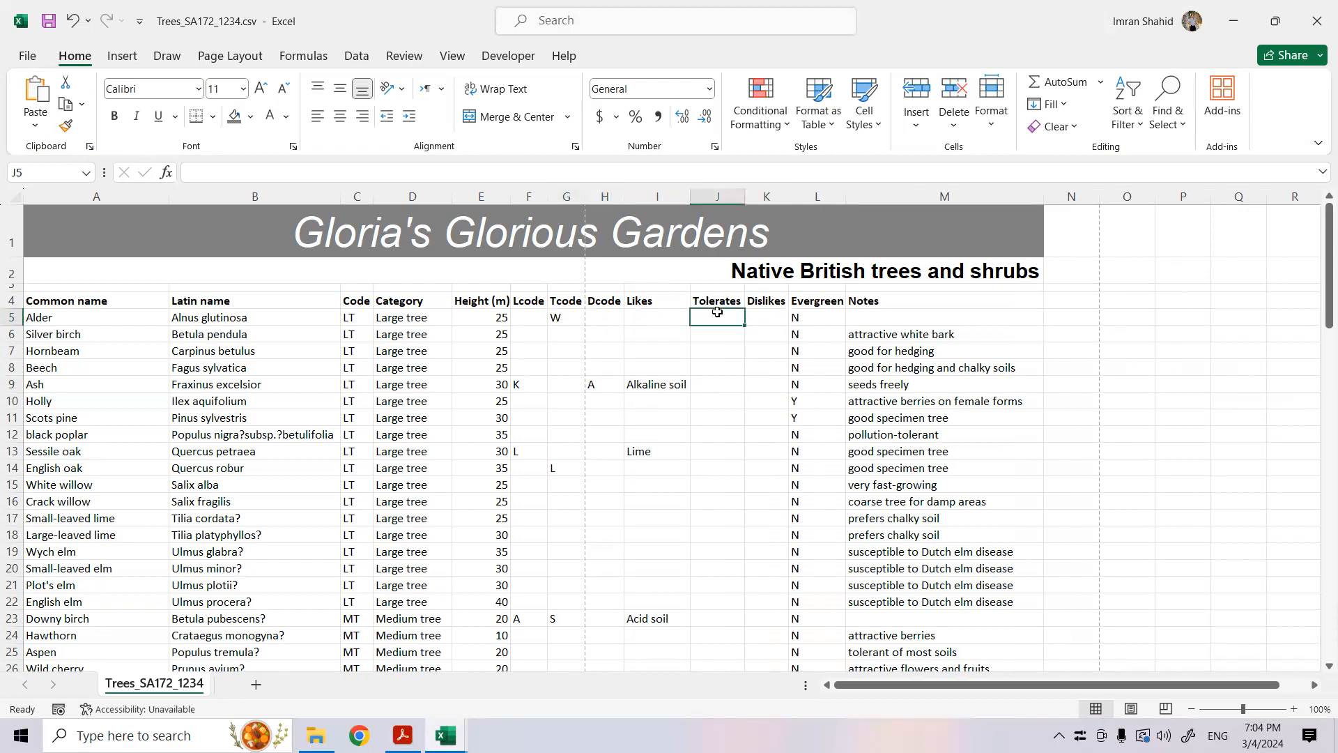
text(=)
text(if()
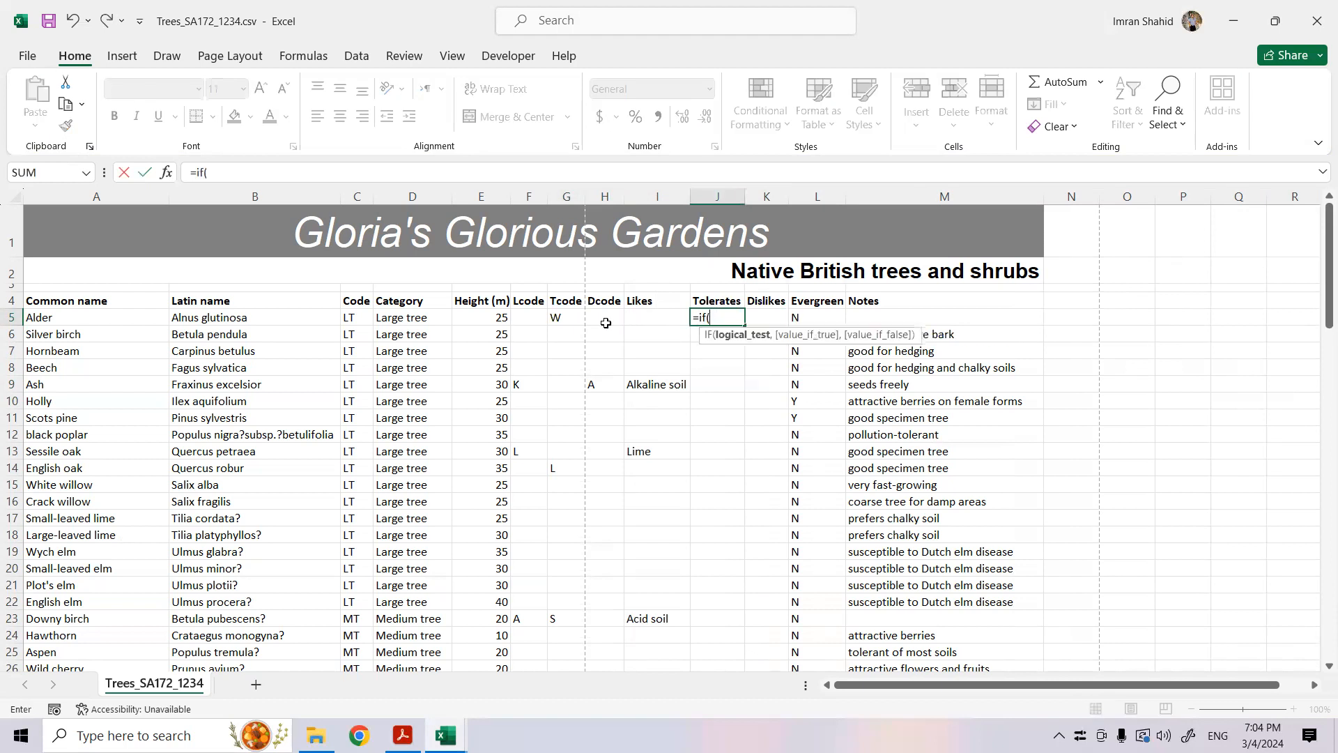
click(559, 319)
text(<)
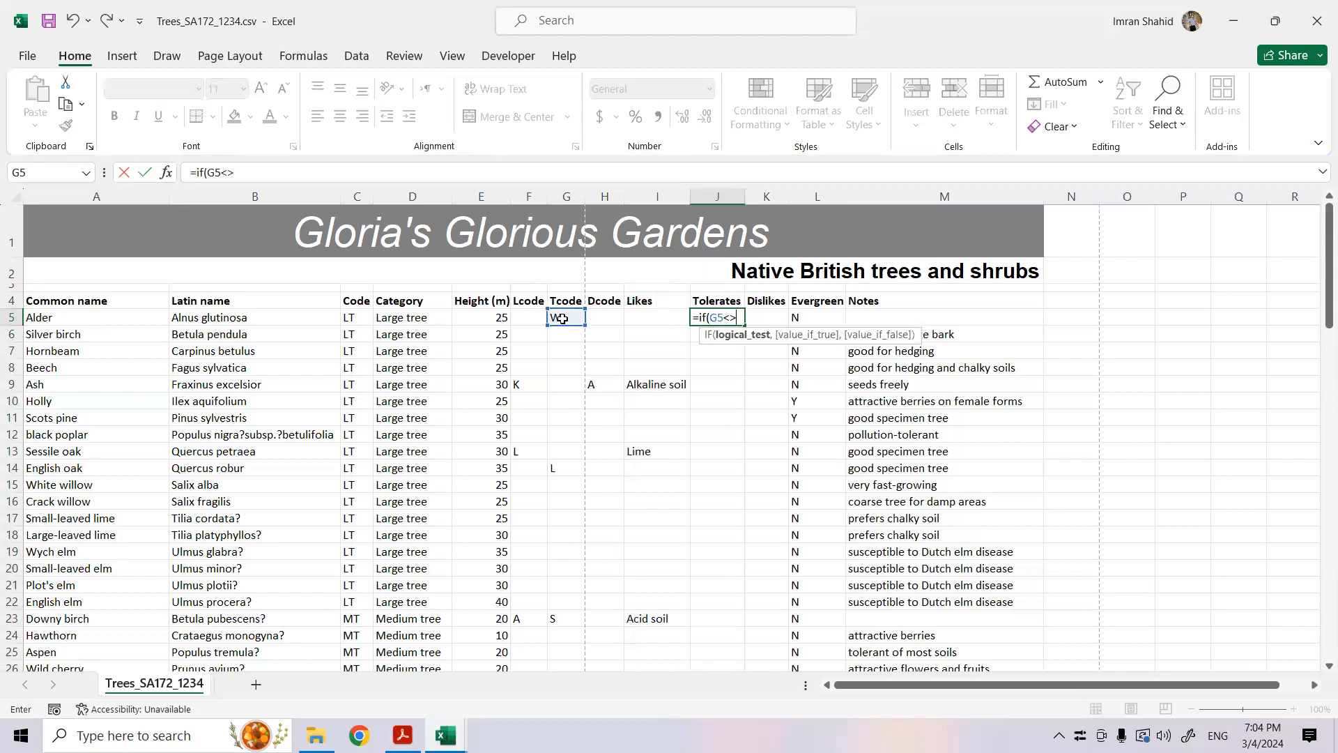
text(>"",vlook)
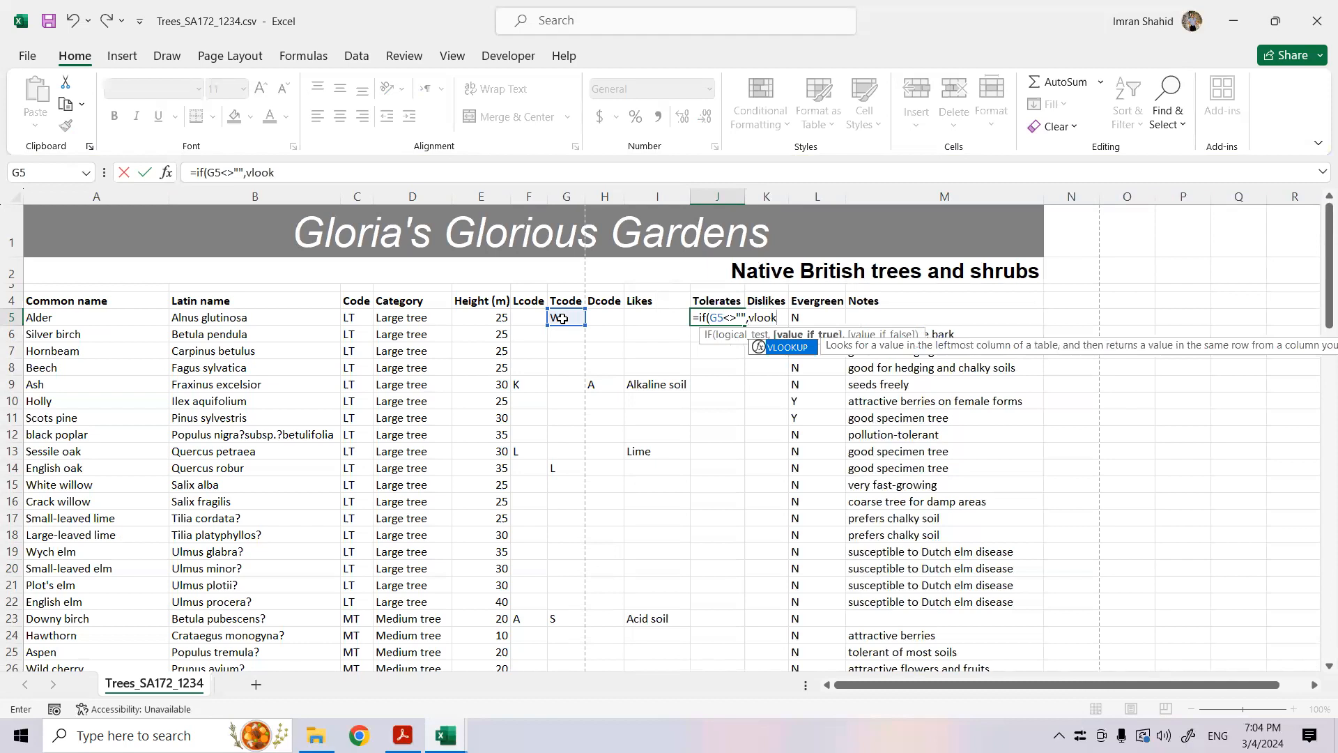
- Nest a VLOOKUP as the value if true in the J5 formula, with G5 as the lookup value
double_click(773, 346)
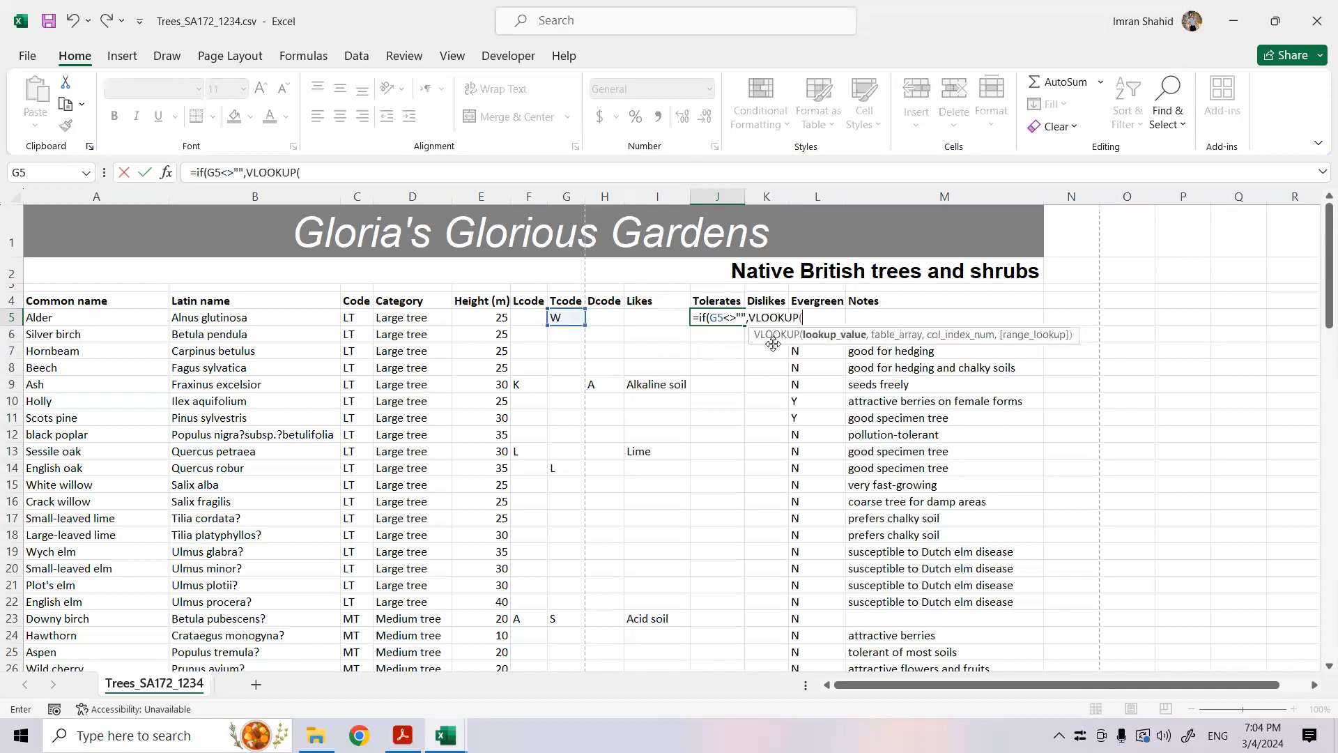
click(167, 174)
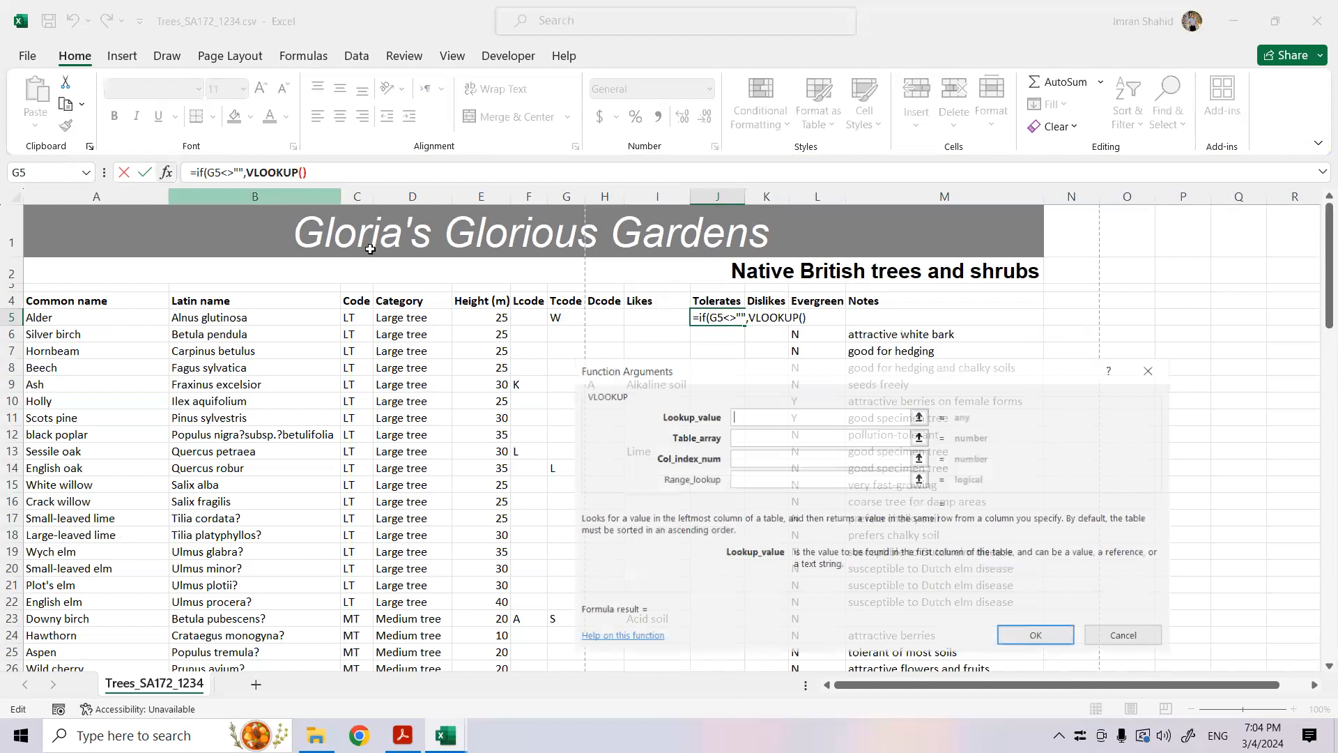
click(568, 319)
- Set the table array of the VLOOKUP in J5 to A2:B9 of the TreeCodes.csv workbook
click(785, 437)
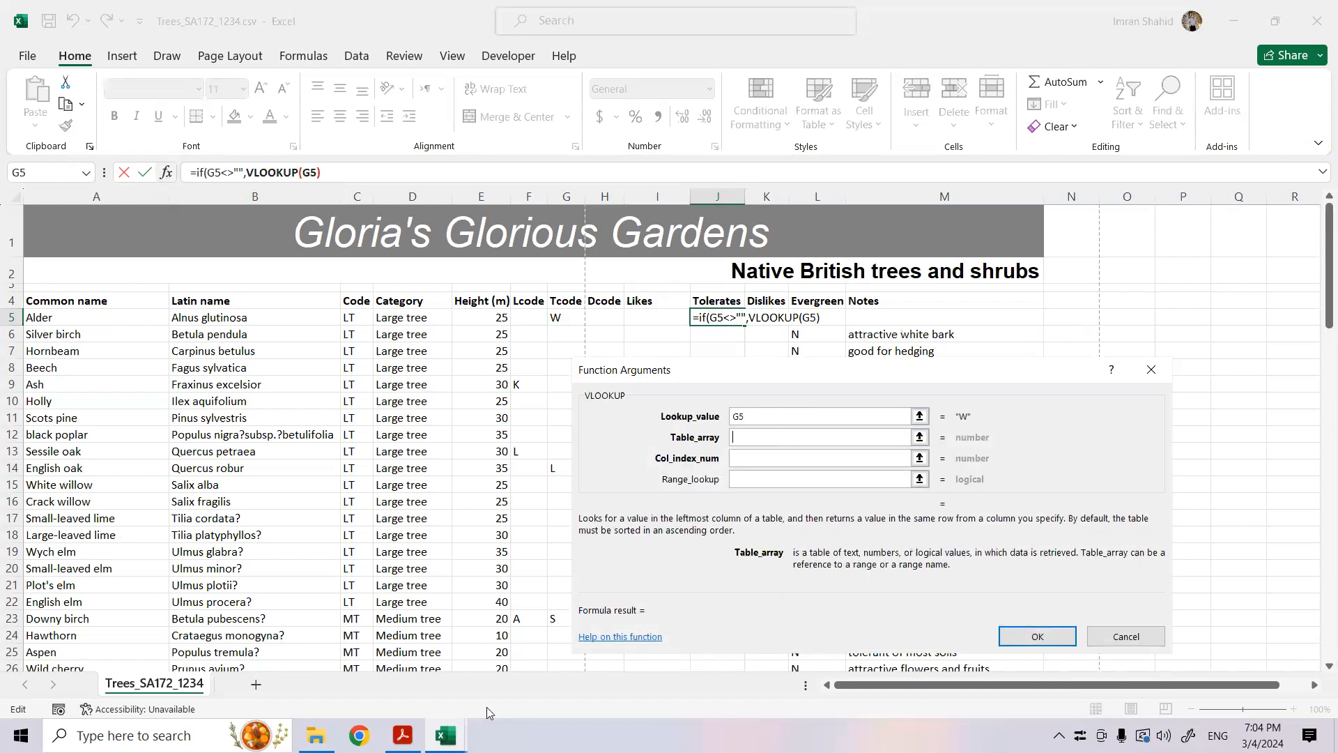
click(447, 735)
click(607, 681)
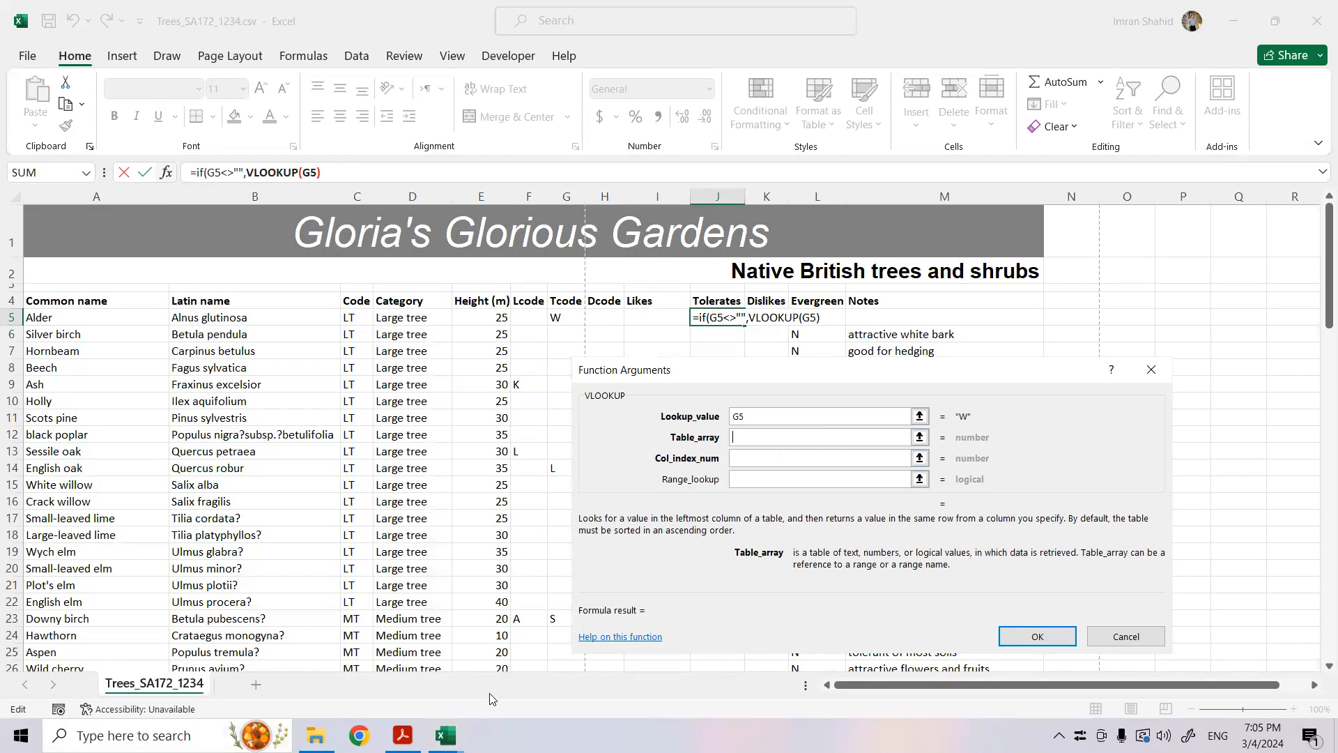
click(446, 736)
click(609, 665)
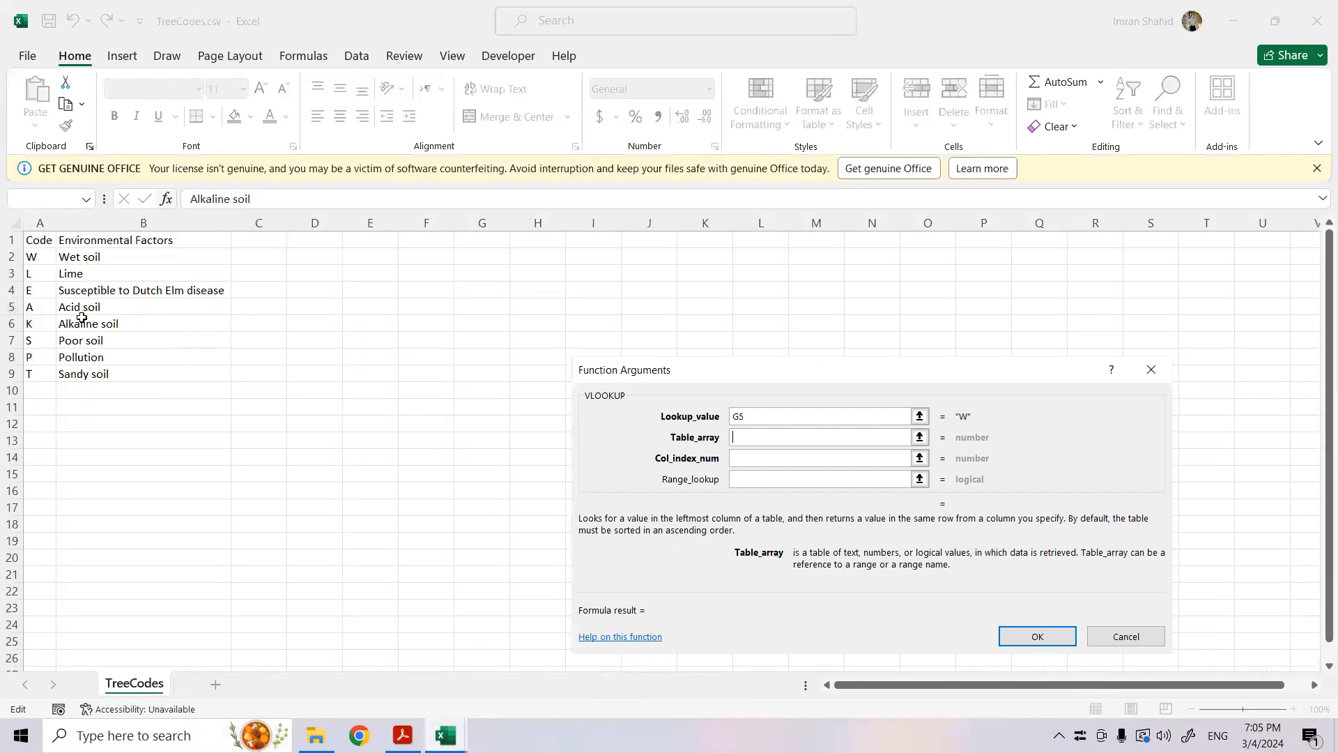
drag(41, 259, 137, 379)
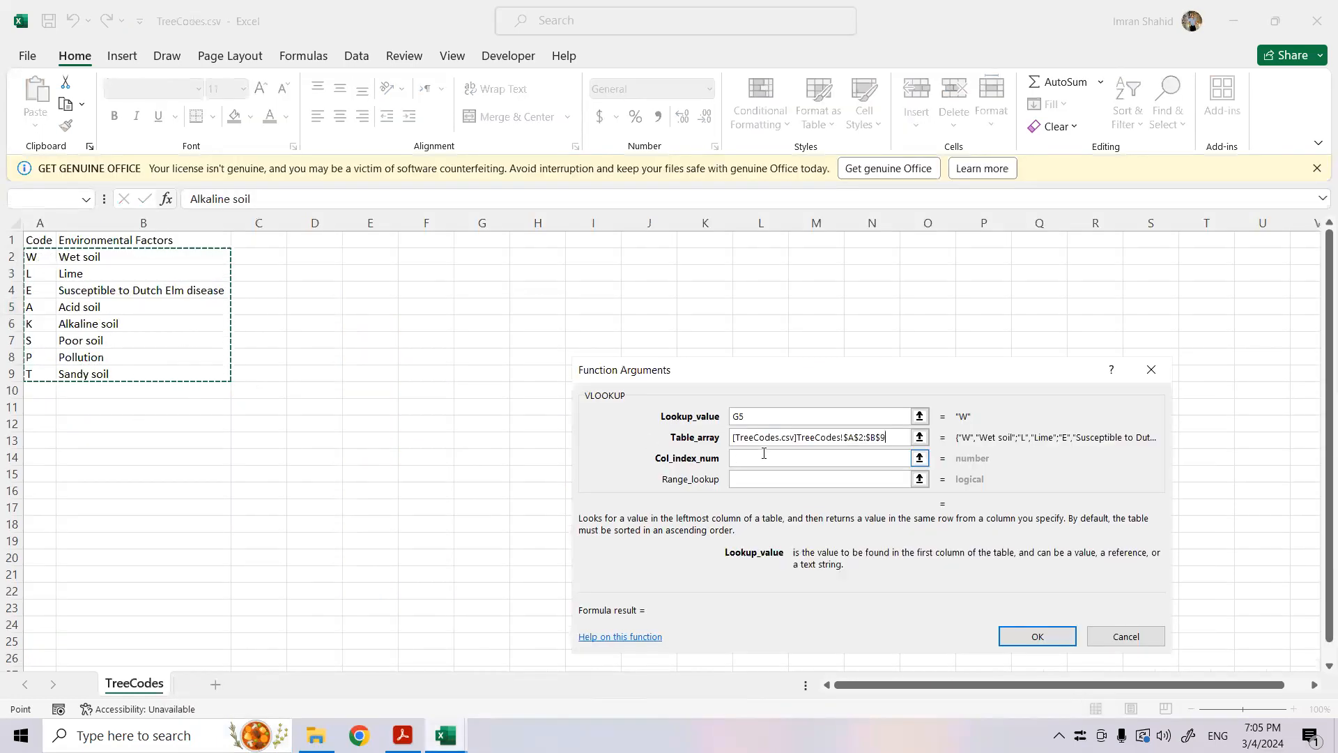
- Set the J5 VLOOKUP's column index to 2 and range lookup to 0, and enter the formula with Excel's suggested correction
click(772, 454)
text(2)
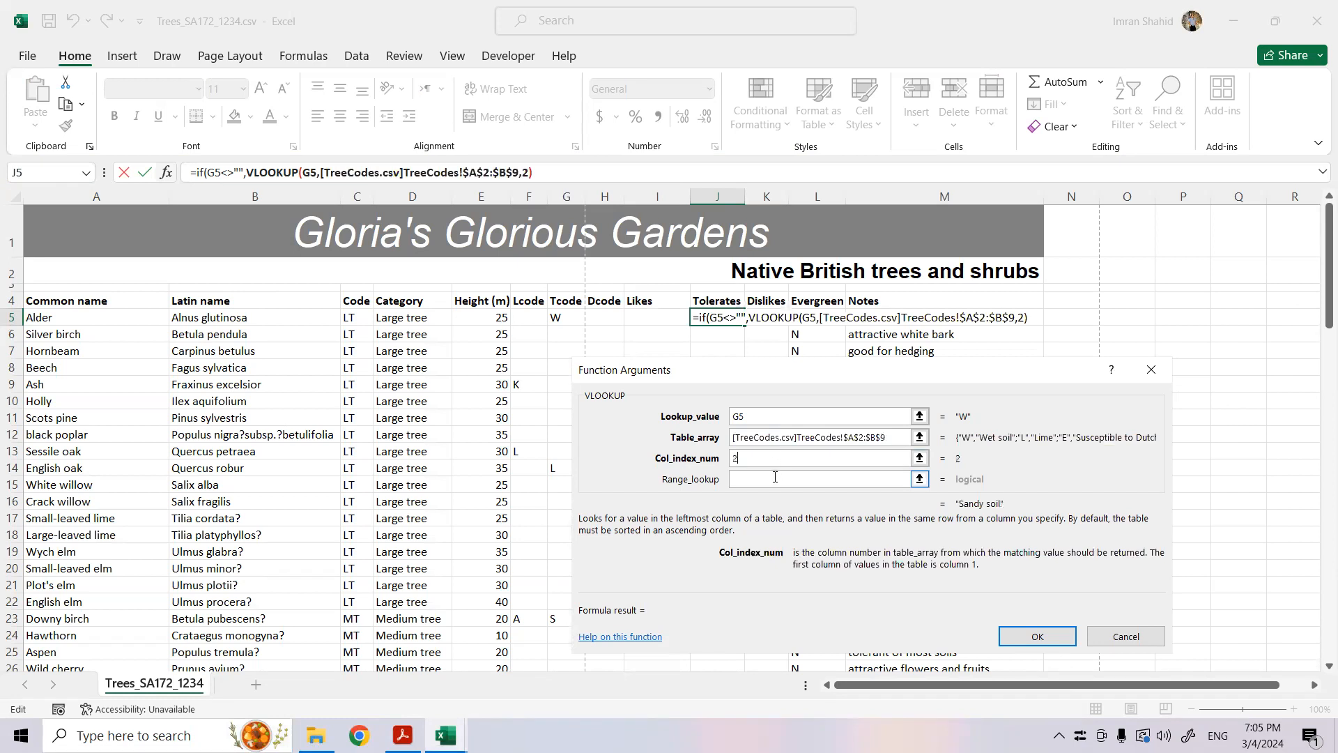
click(776, 476)
text(0)
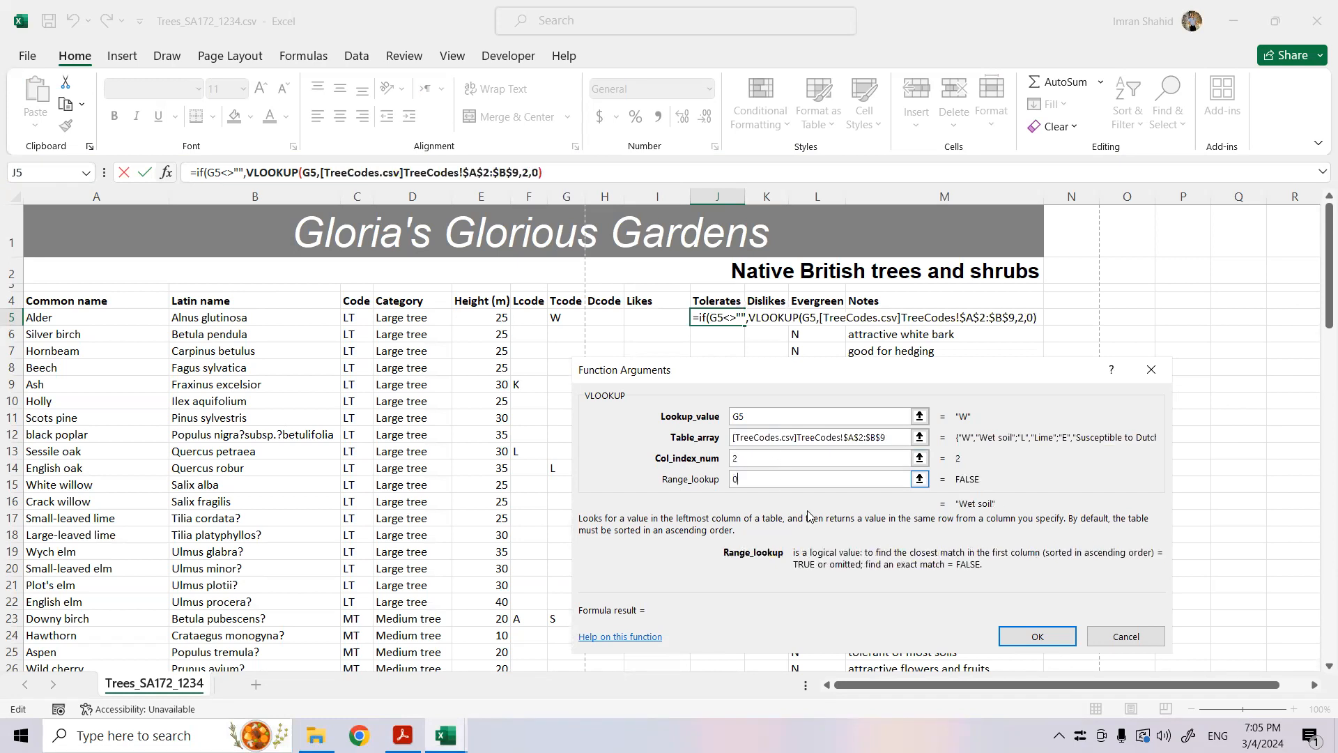
click(1017, 646)
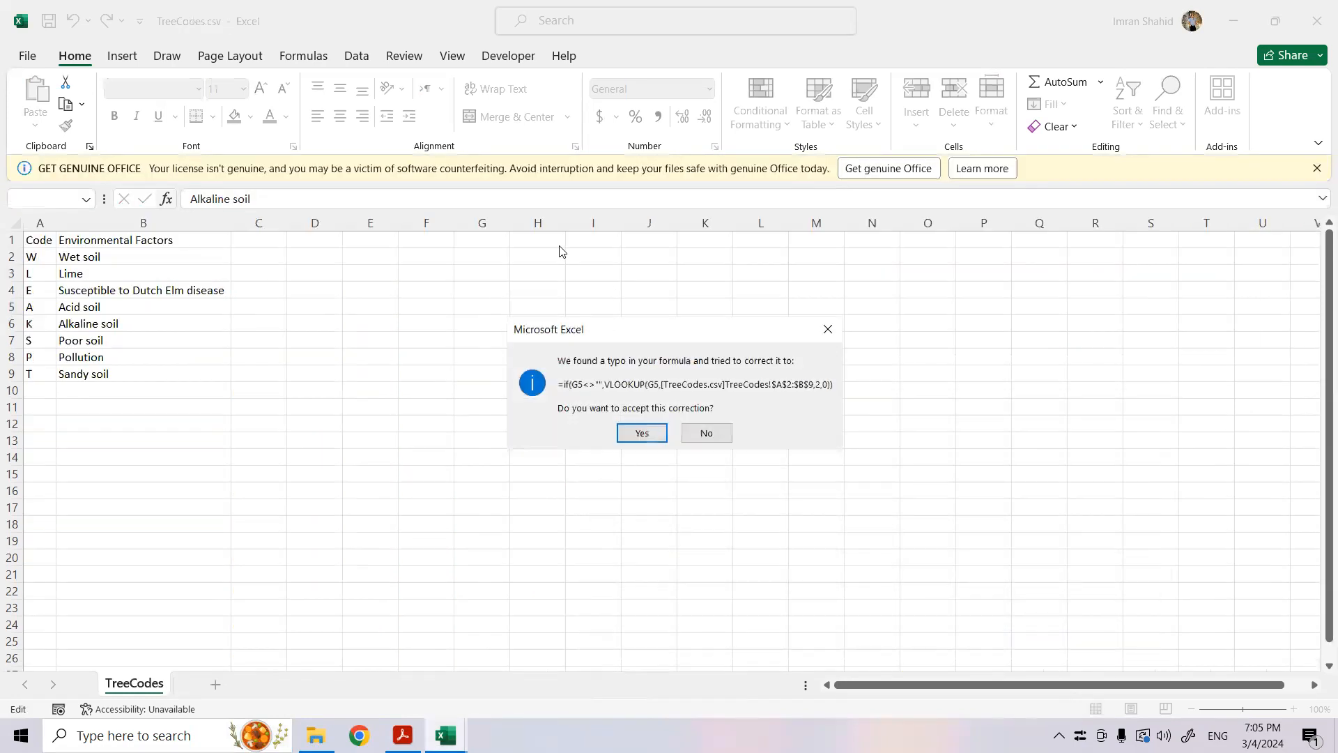
click(642, 433)
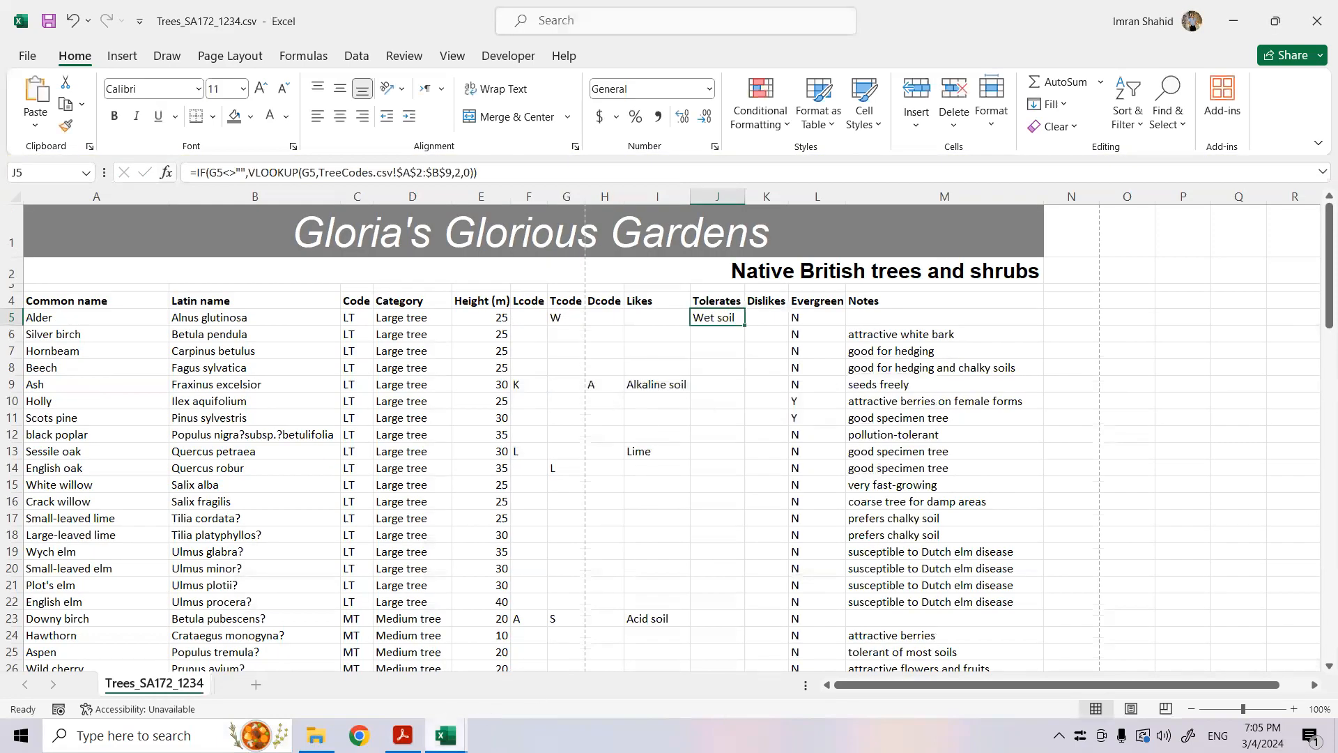
- Add an empty string "" as the value if false in the J5 IF formula
click(475, 172)
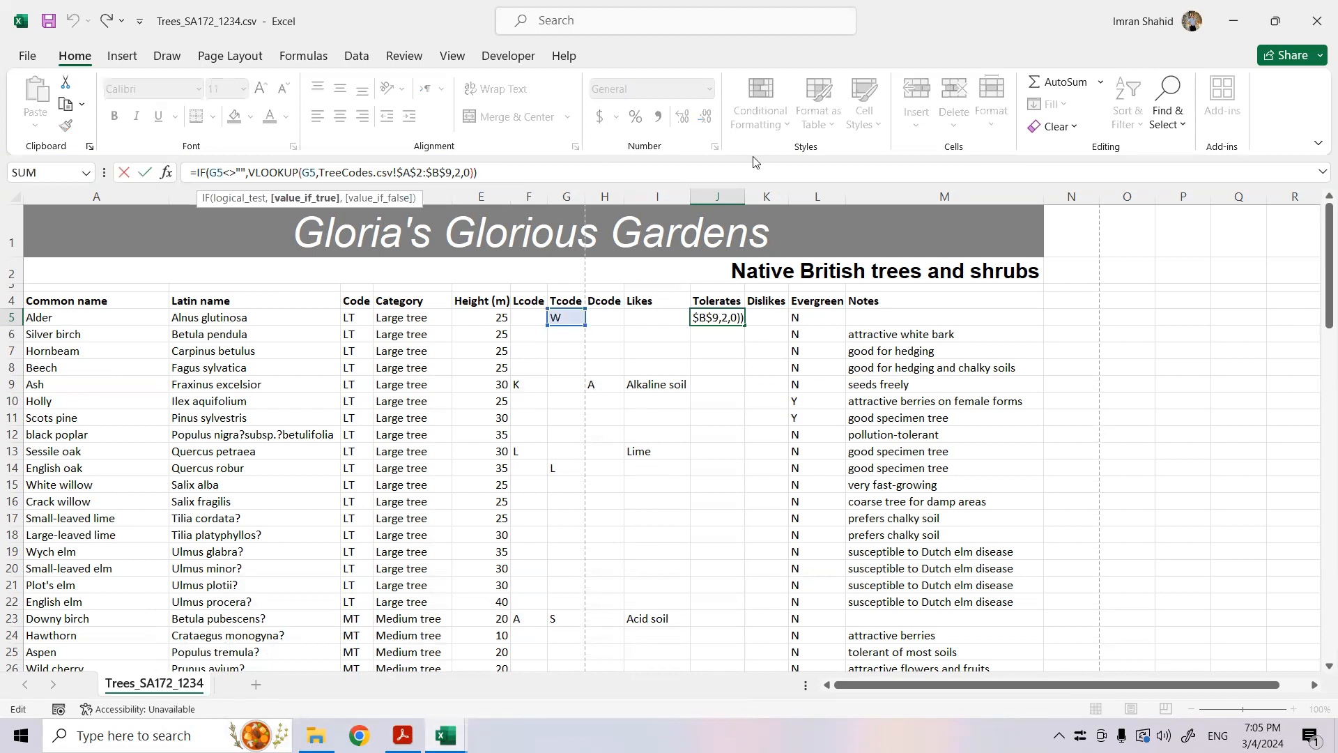
text(,"")
key(Return)
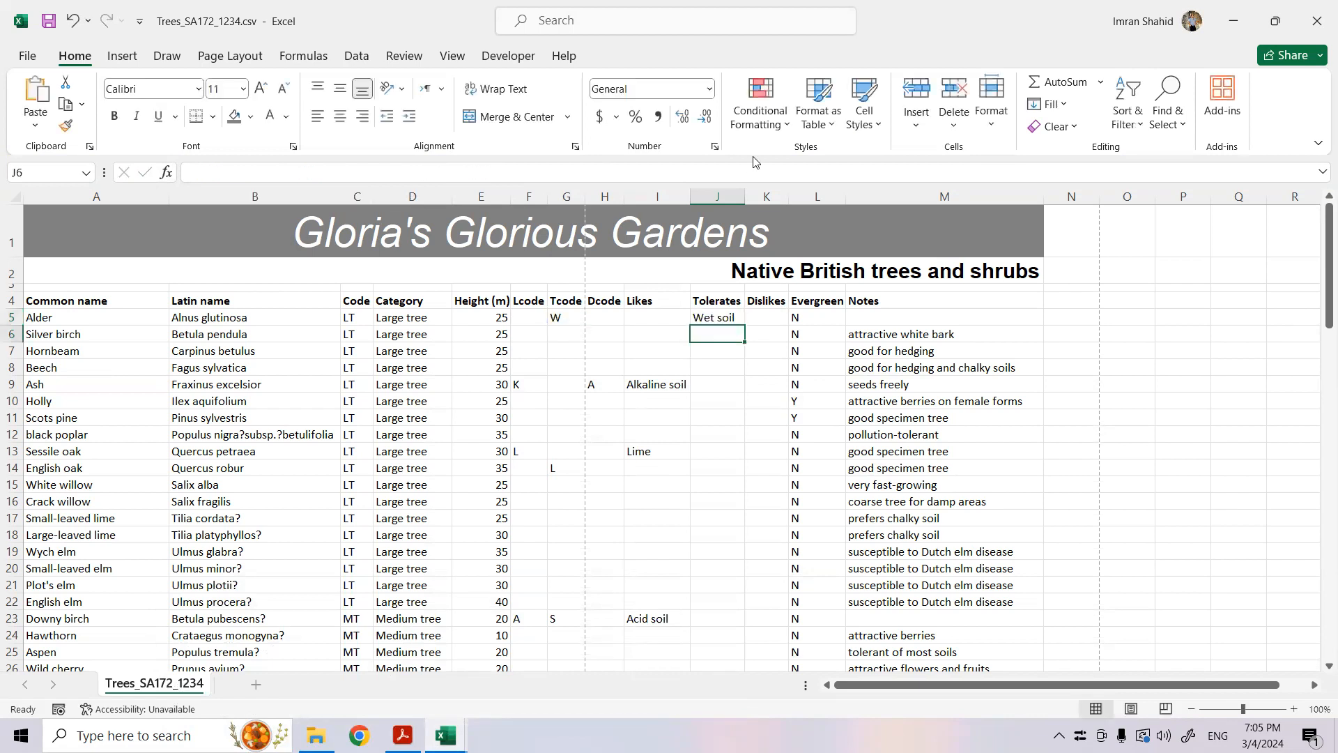
- Fill the J5 formula down the Tolerates column for all the tree rows
click(724, 318)
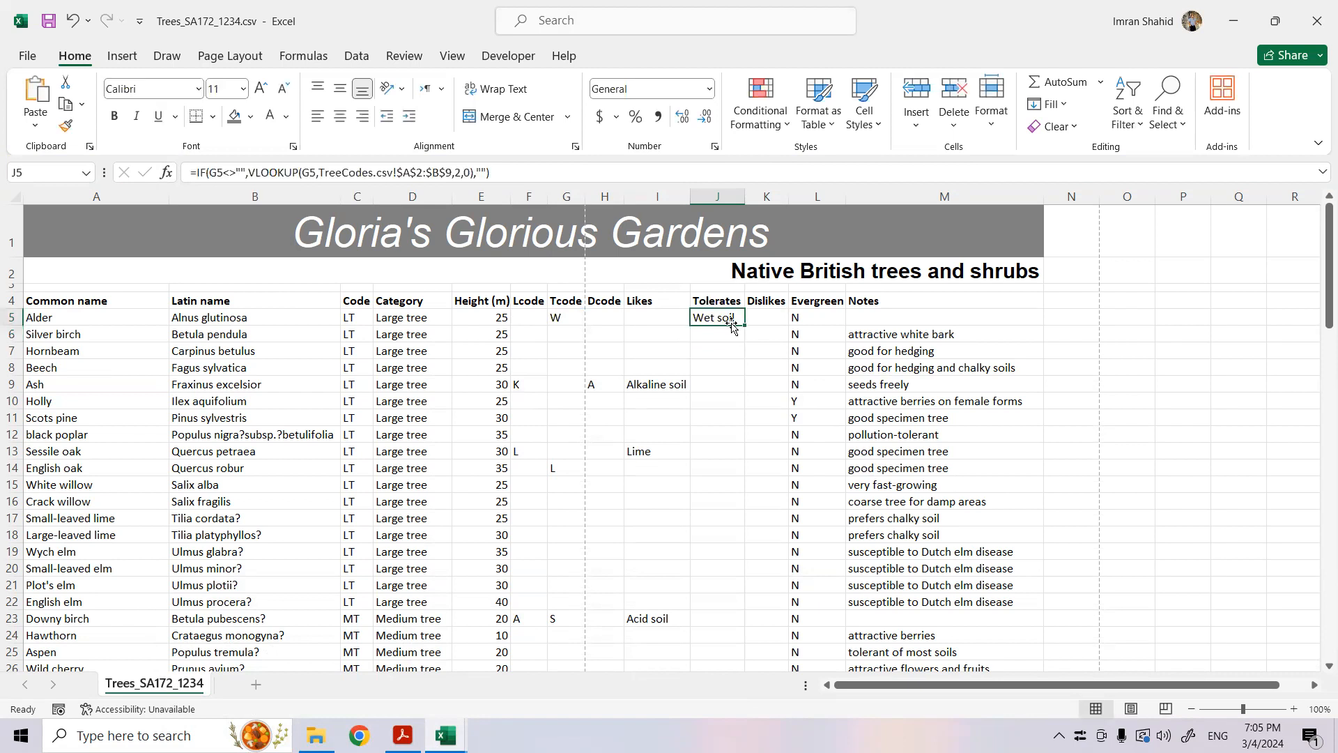
double_click(745, 326)
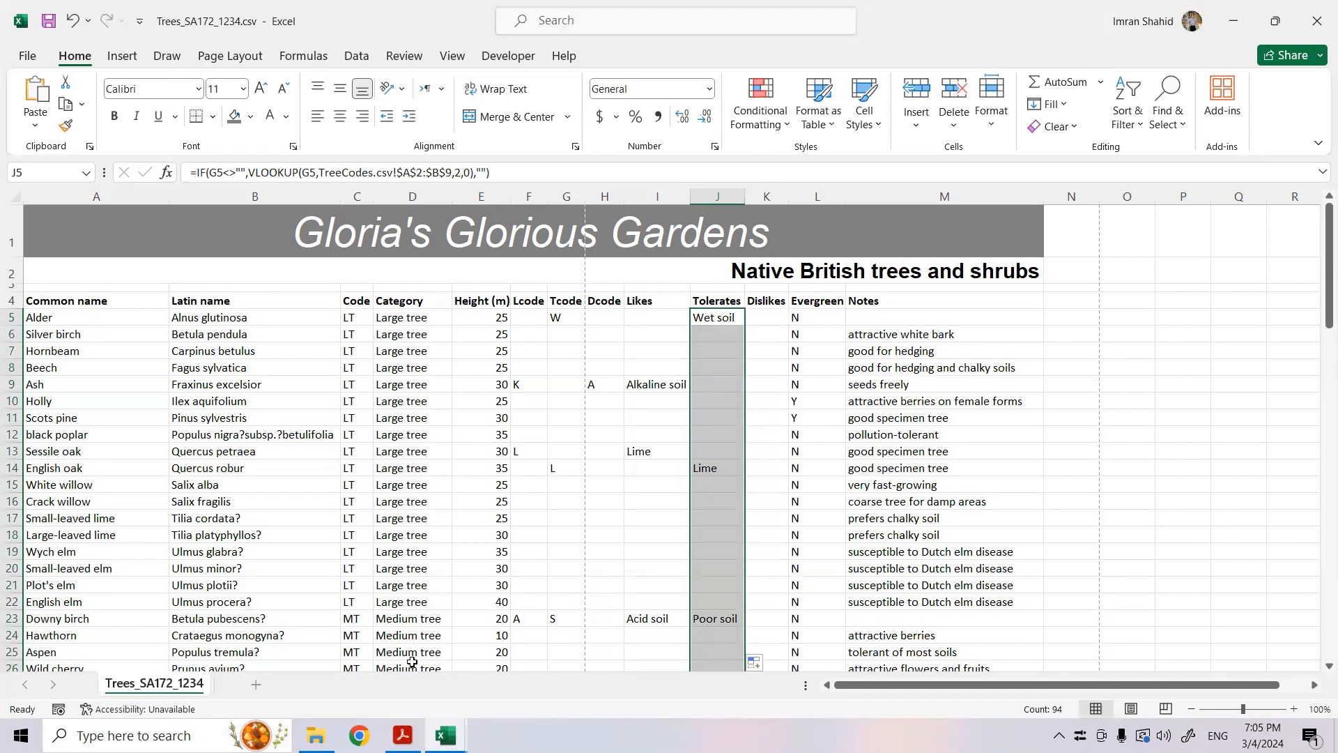
mouse_move(446, 735)
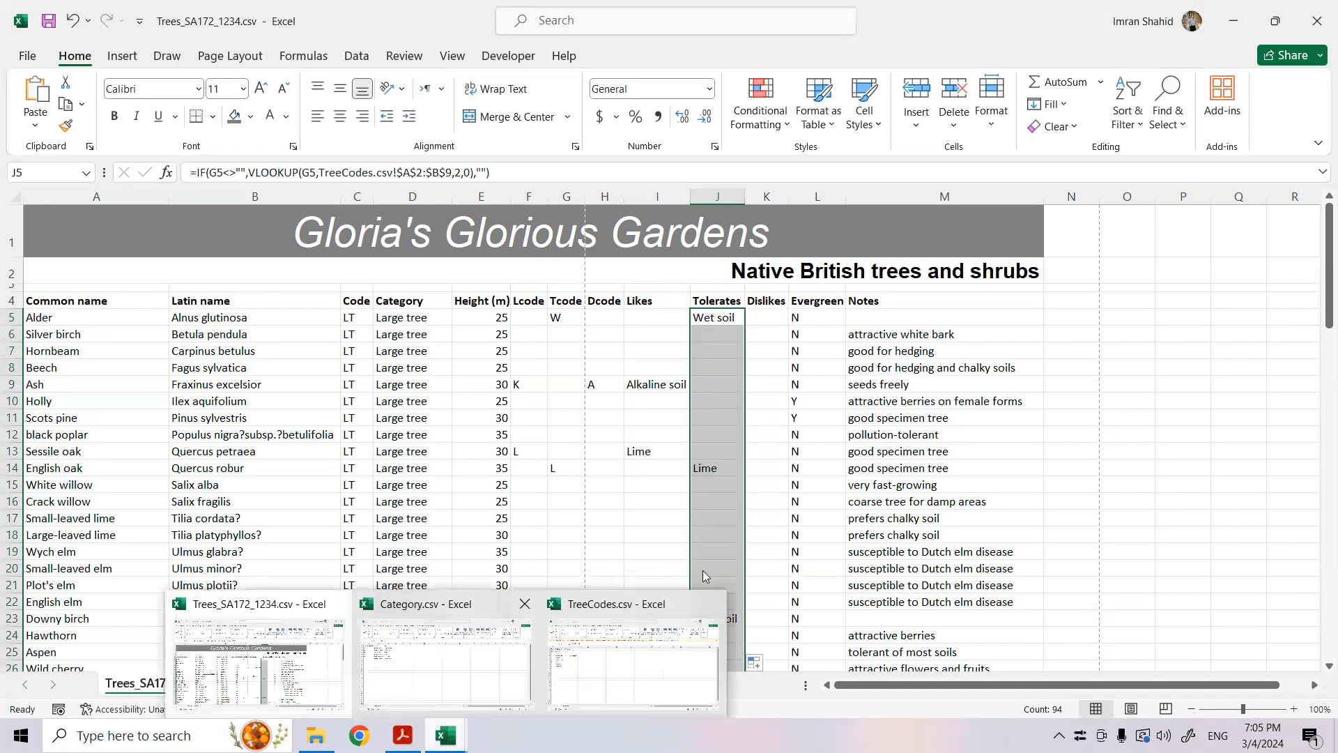
- Start an IF formula in K5 with the logical test H5<>""
click(765, 317)
text(=if()
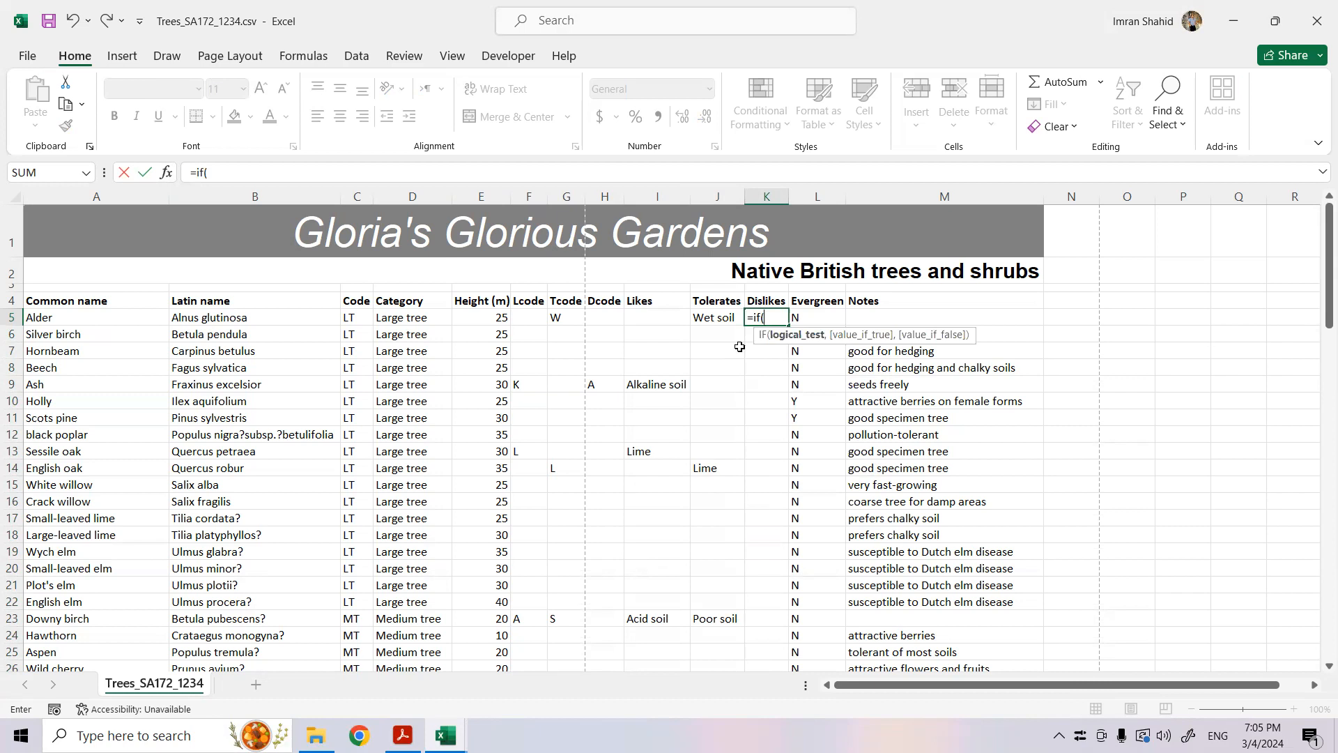
click(612, 317)
text(<>)
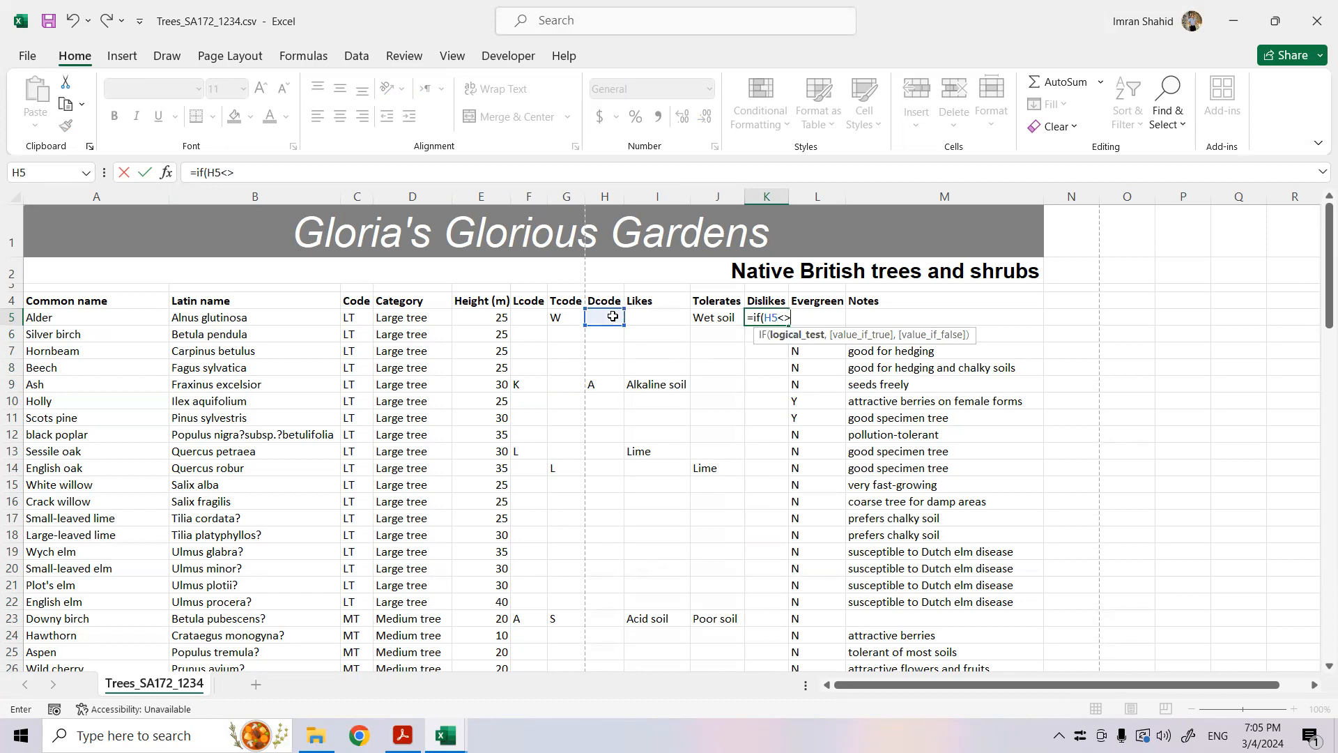
text("",)
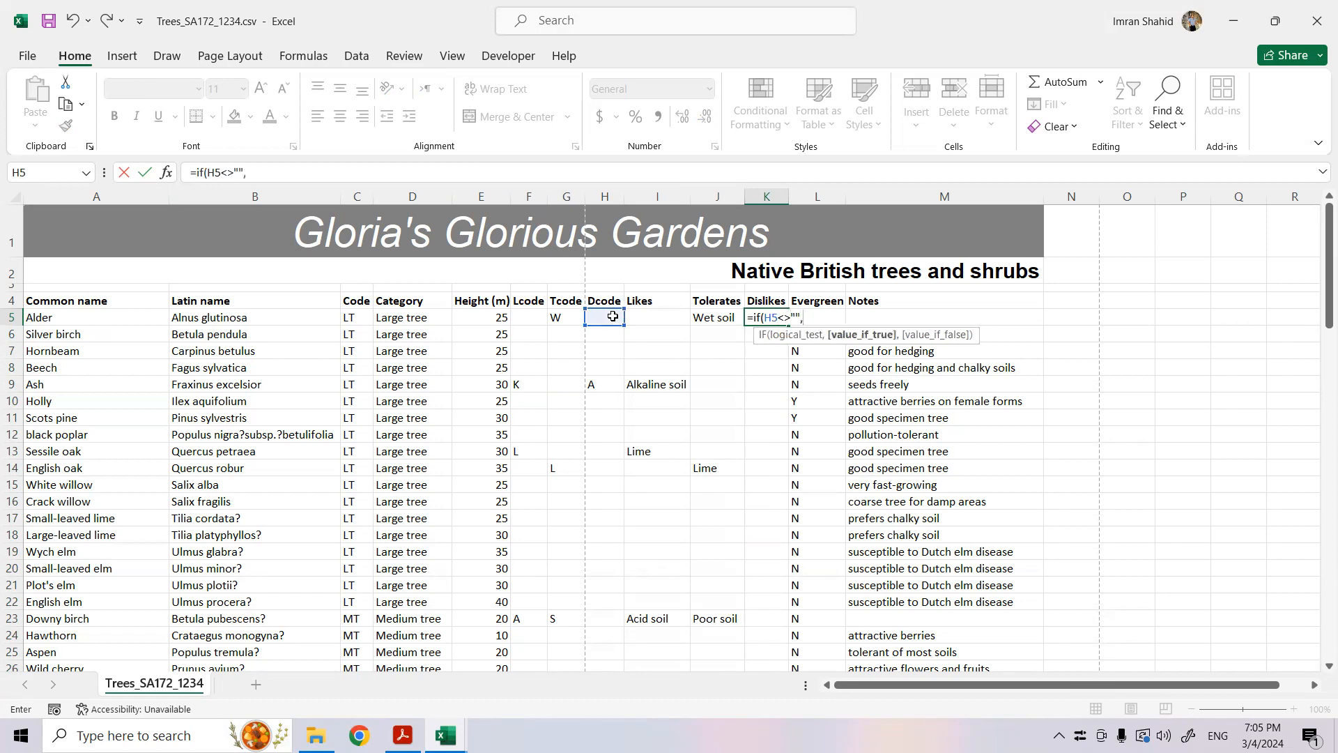
text(vlook)
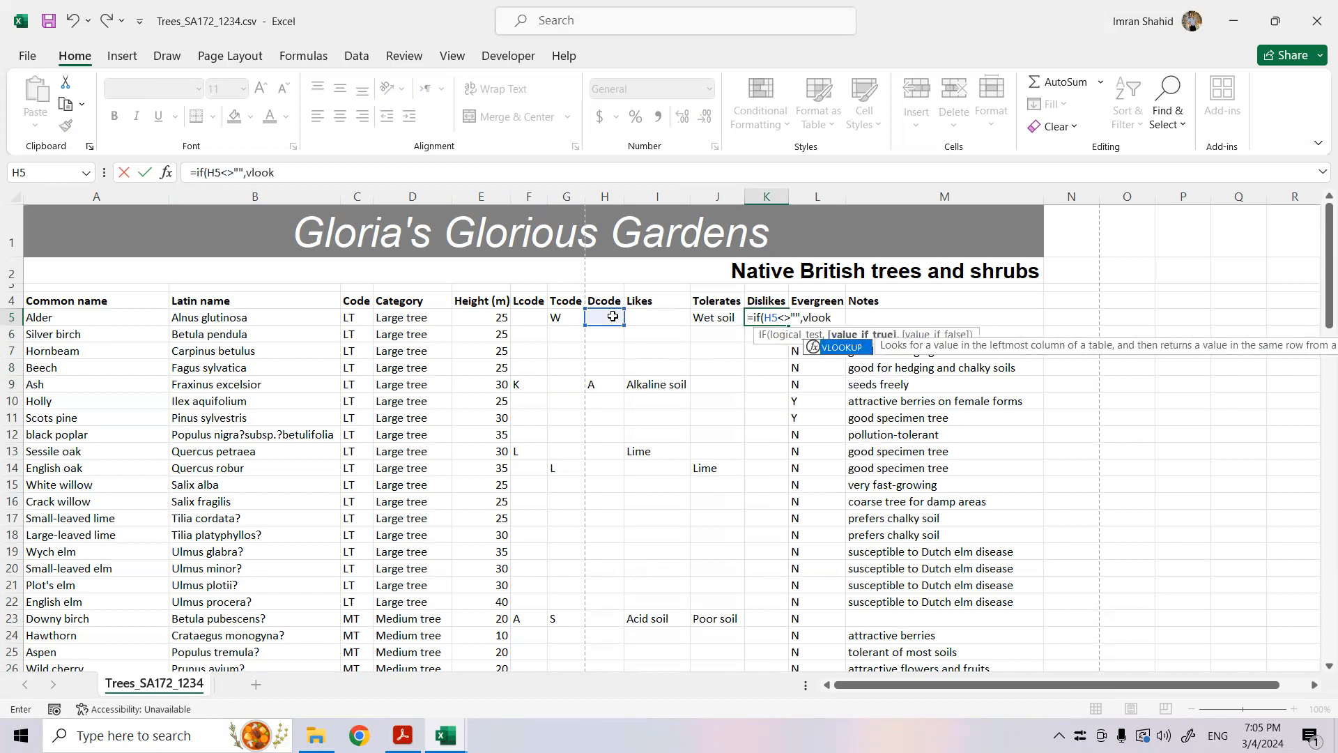
- Nest a VLOOKUP as the value if true in the K5 formula, with H5 as its lookup value
key(Tab)
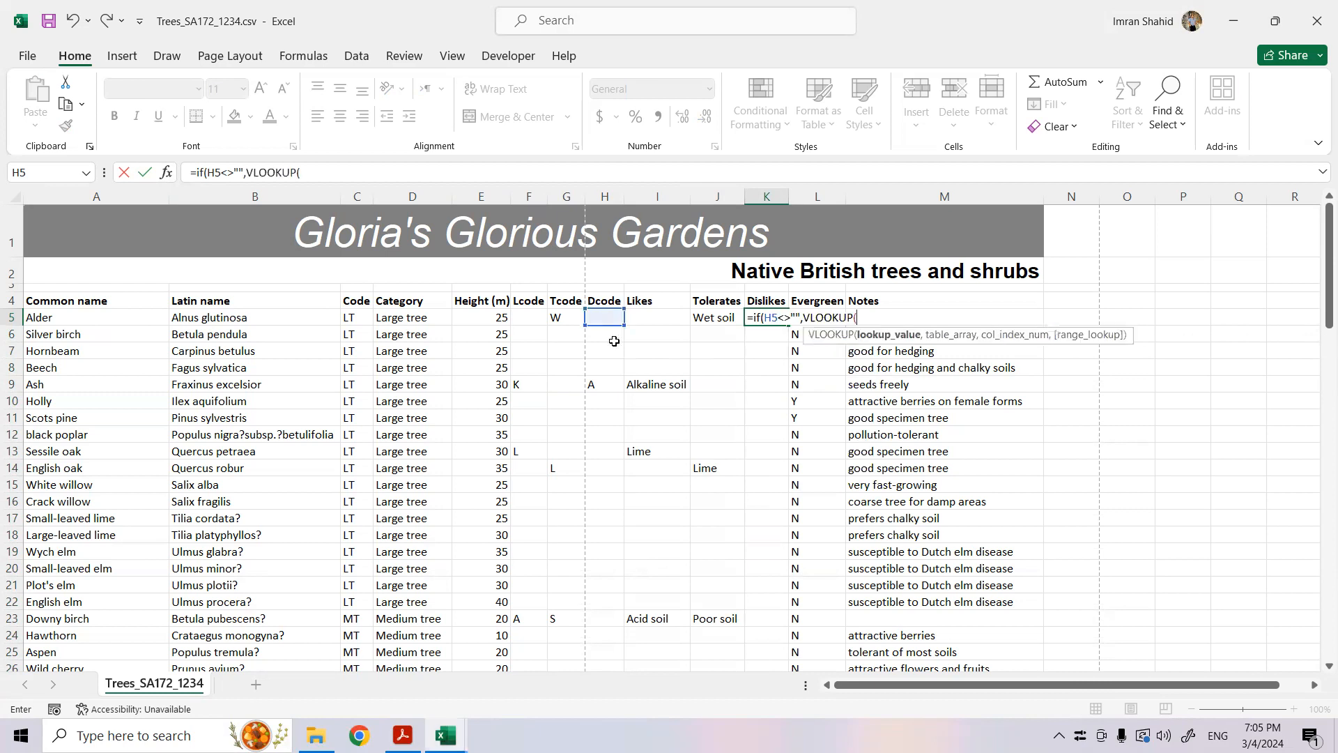
click(165, 172)
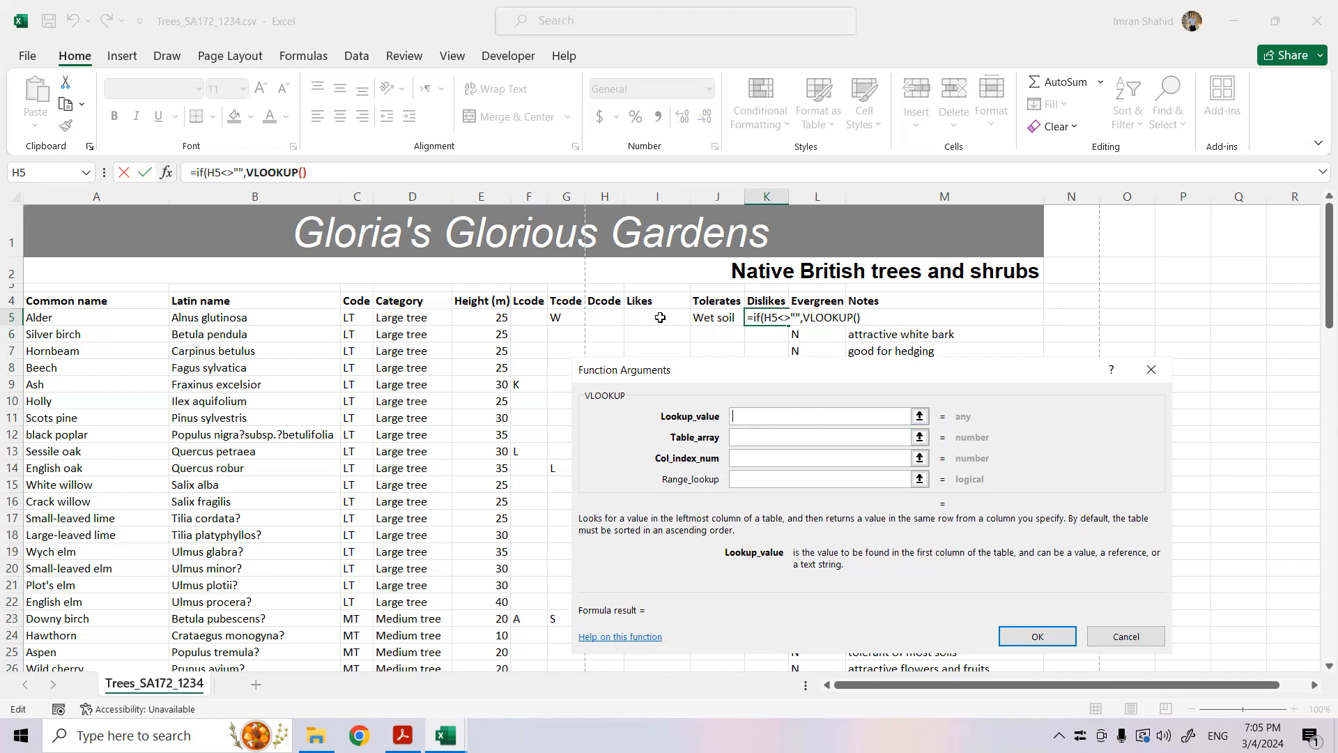
click(612, 318)
- Set the table array of the VLOOKUP in K5 to A2:B9 of the TreeCodes.csv workbook
click(782, 437)
click(445, 733)
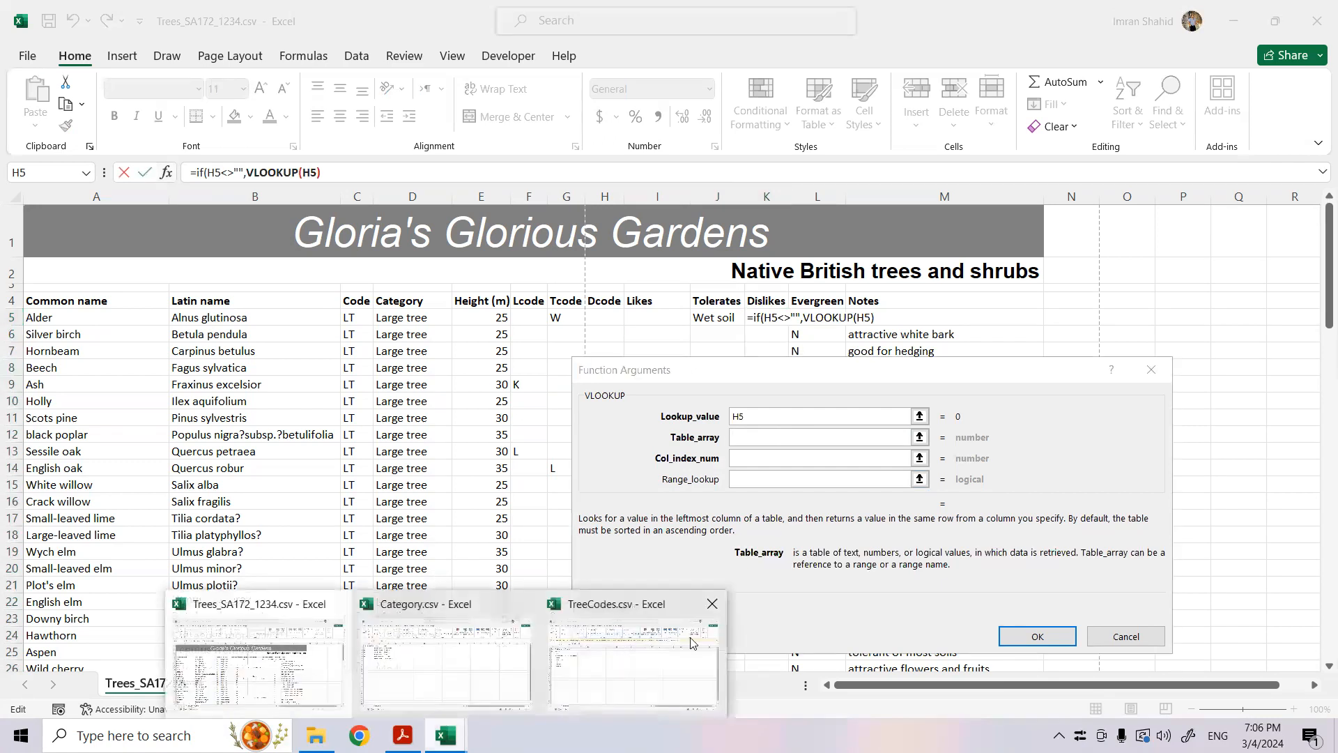
click(642, 652)
drag(43, 256, 130, 376)
- Set the K5 VLOOKUP's column index to 2 and range lookup to 0, and enter the formula with Excel's suggested correction
click(759, 457)
text(2)
click(761, 477)
text(0)
key(Return)
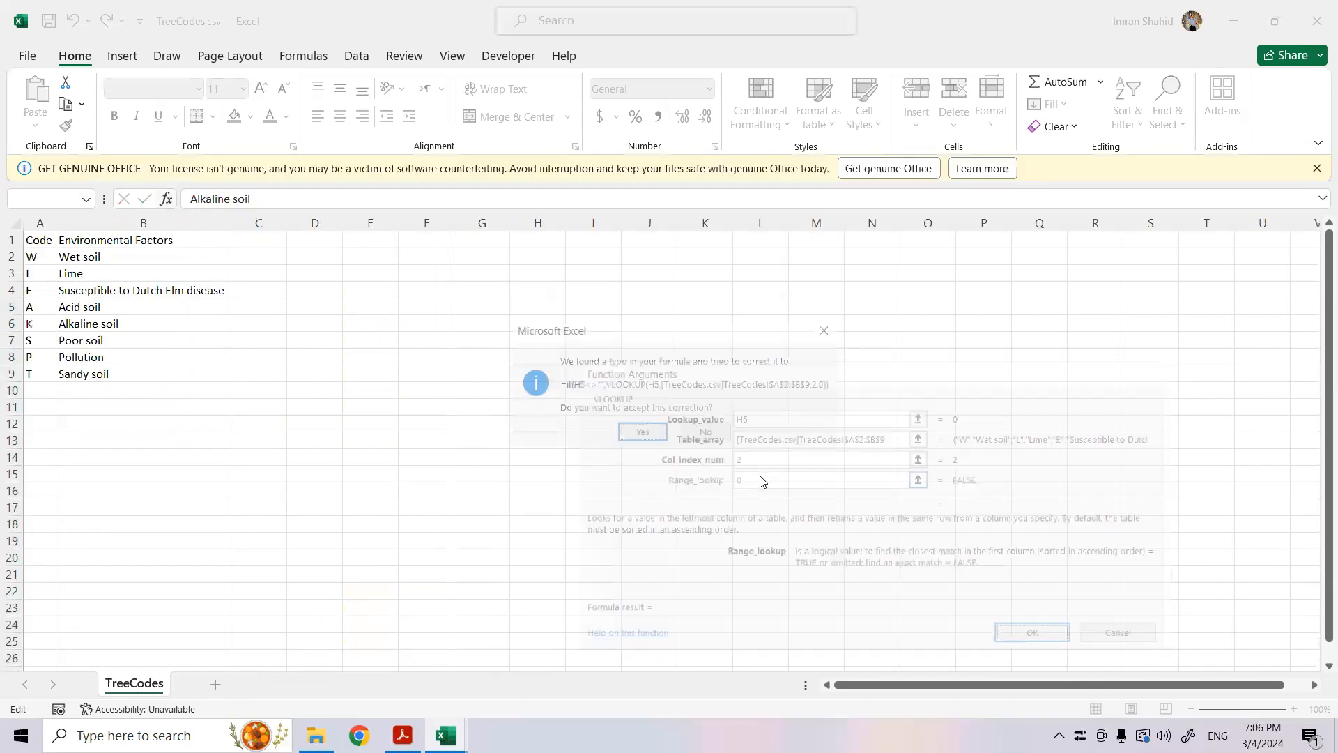
click(641, 433)
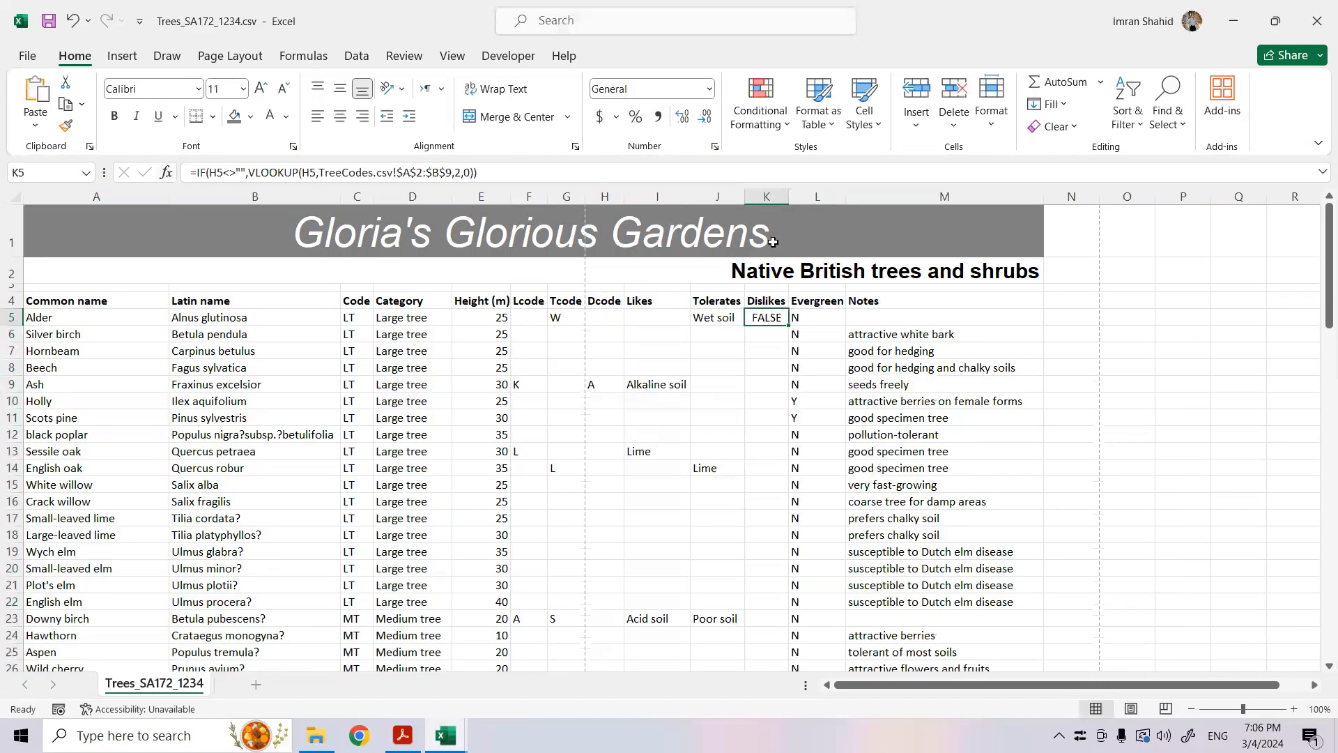
- Add an empty string "" as the value if false in the K5 IF formula
click(460, 170)
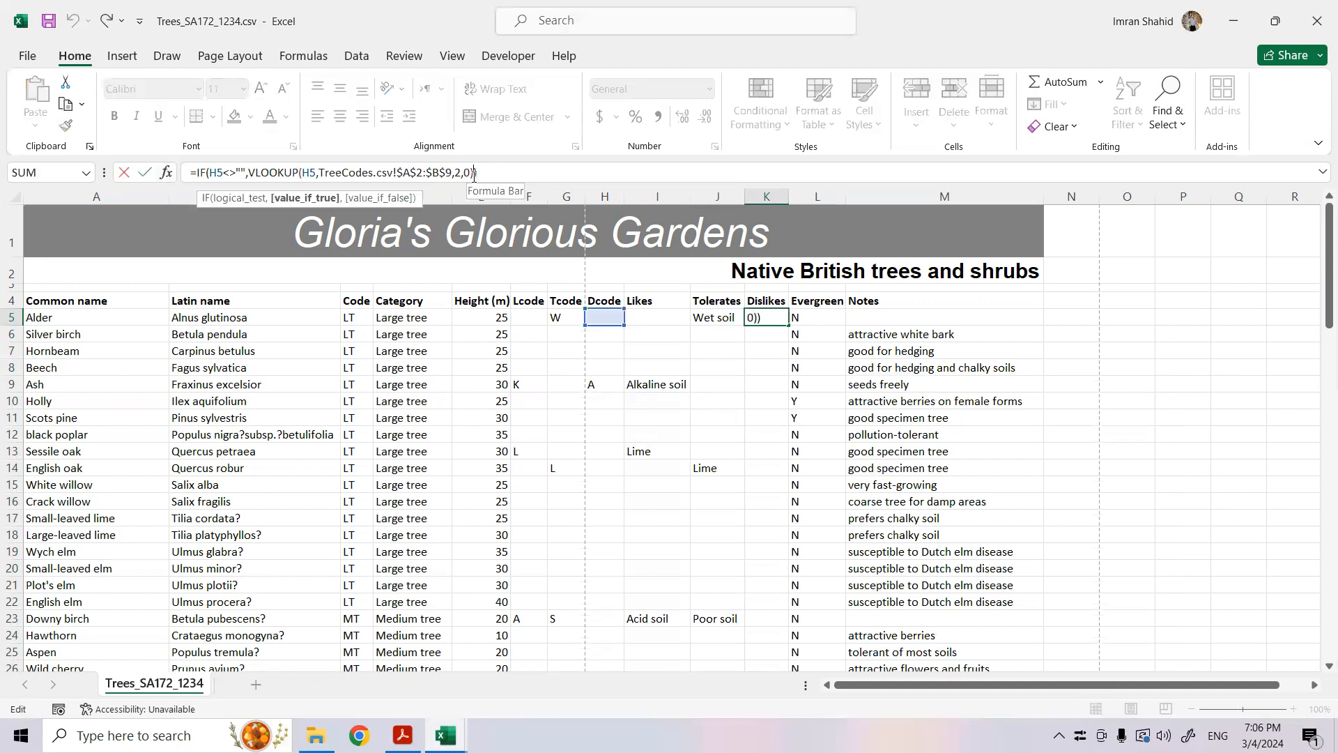
text(,)
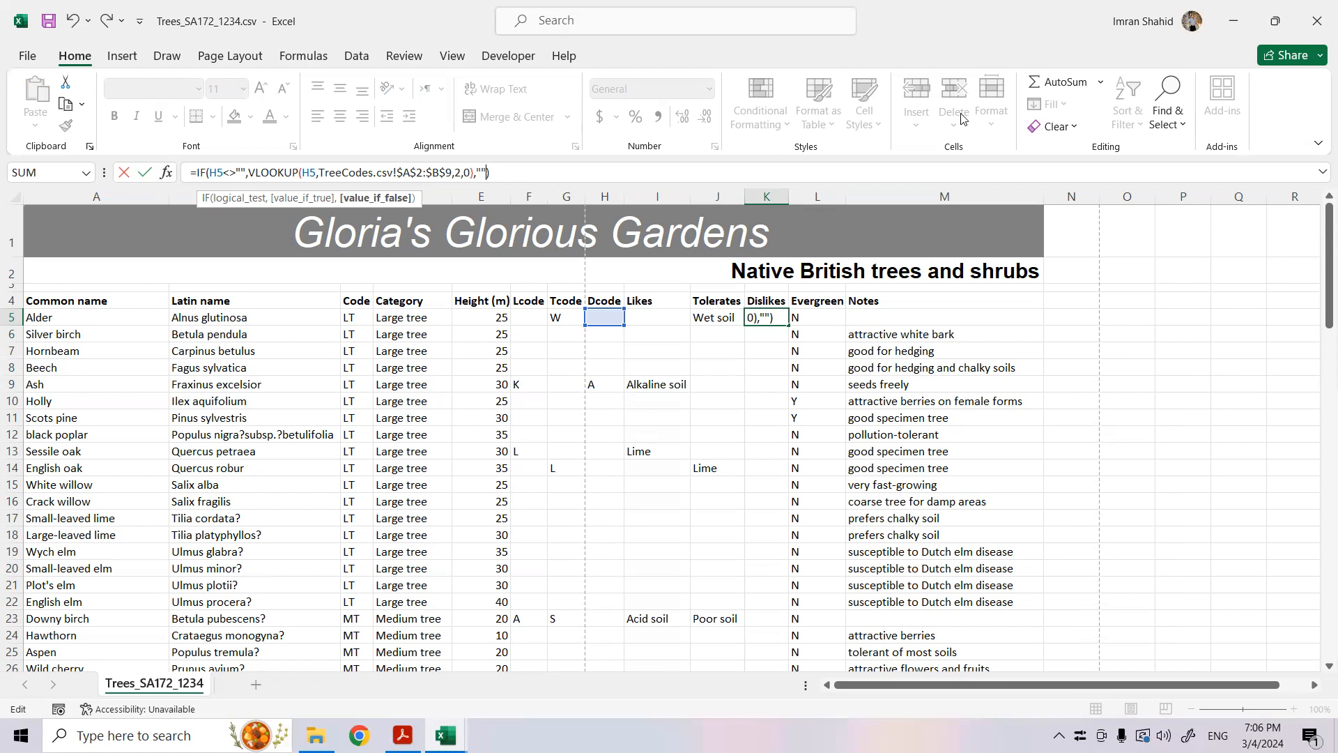
text("")
key(Return)
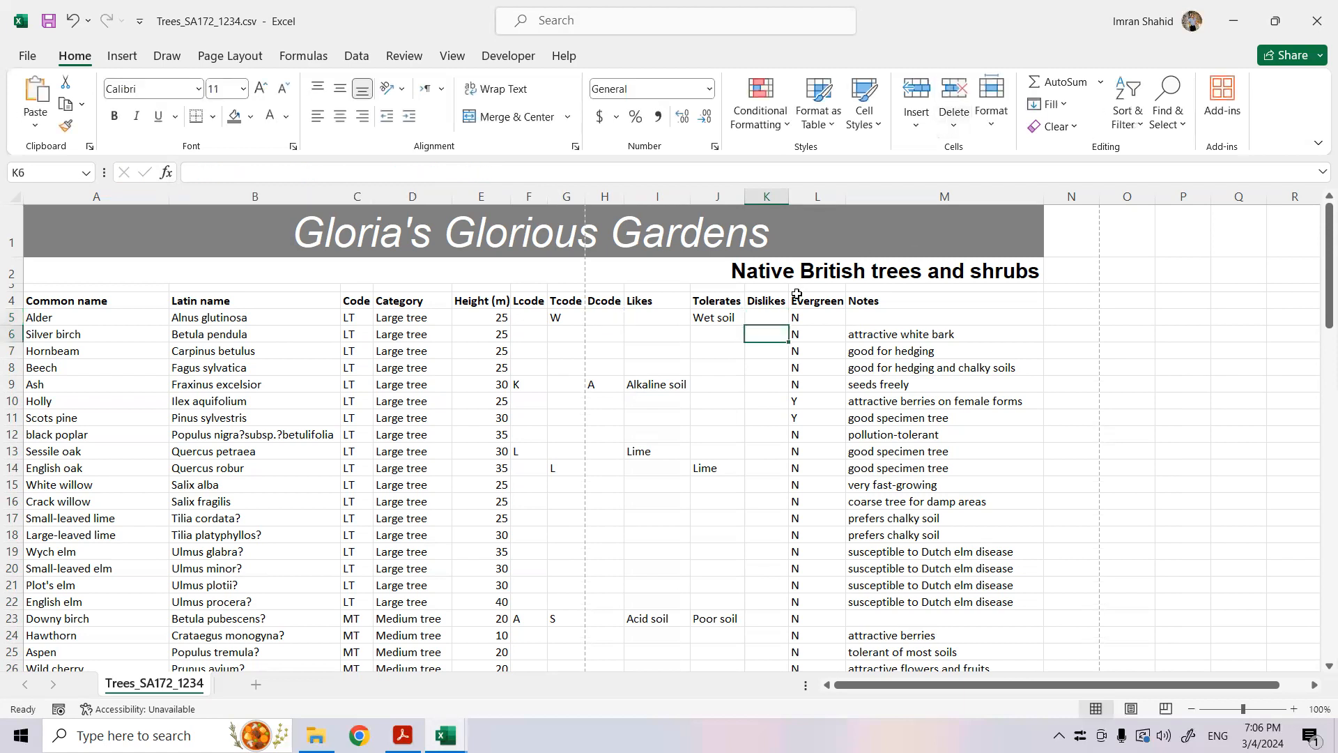
- Fill the K5 formula down the Dislikes column for all tree rows and autofit the widths of the Dislikes and Tolerates columns
click(774, 313)
double_click(789, 327)
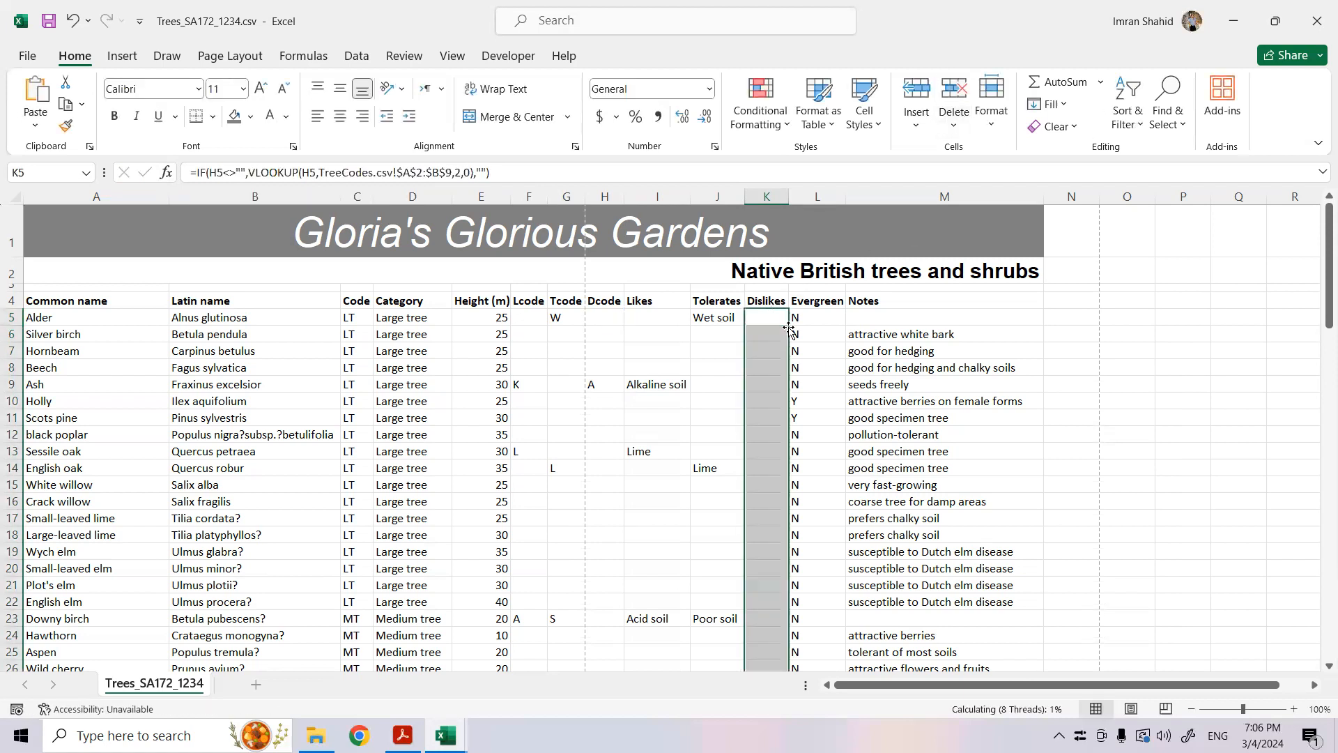
double_click(790, 203)
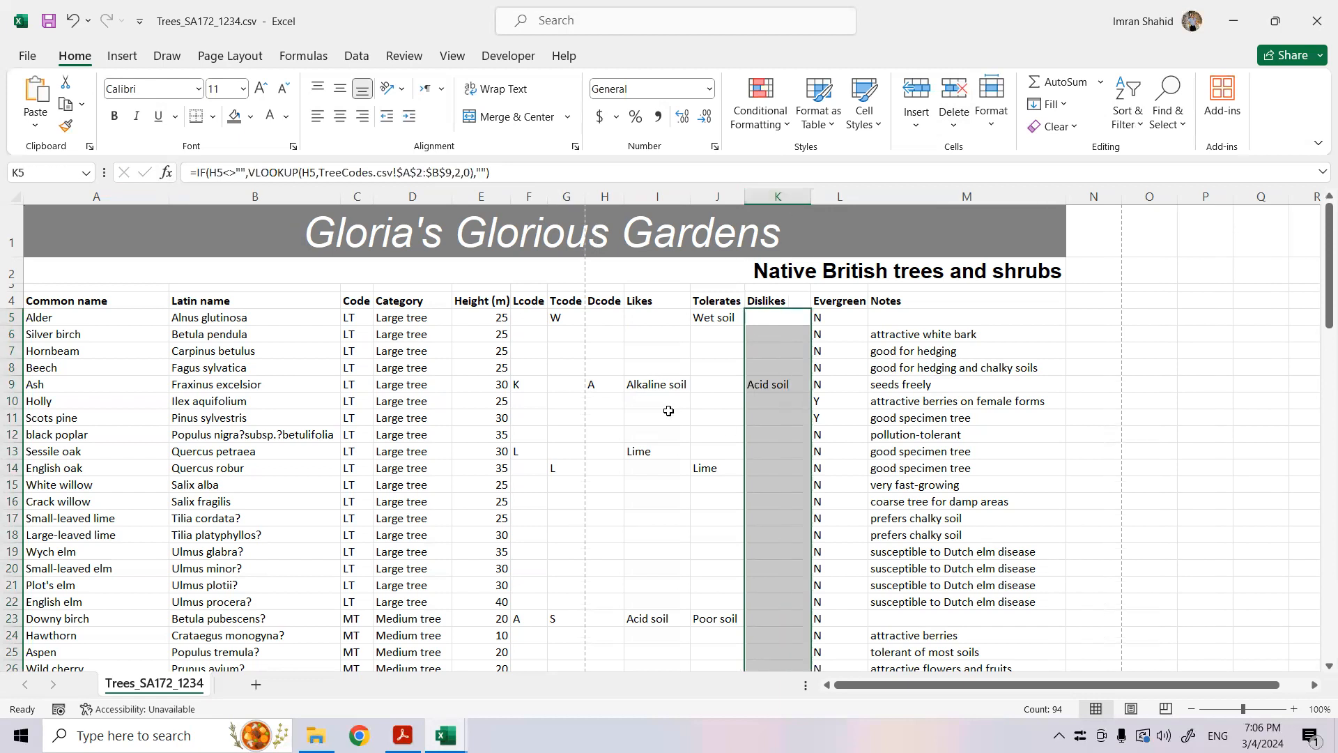
click(599, 387)
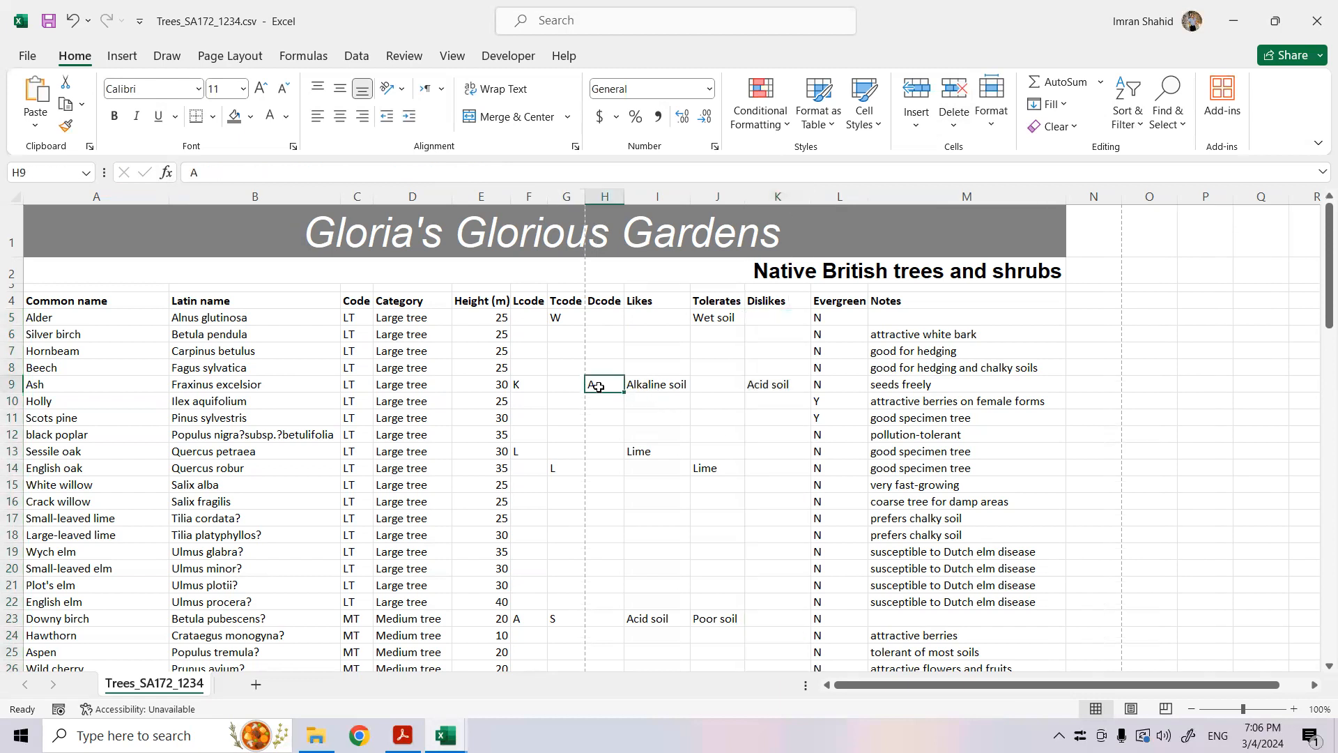
click(773, 385)
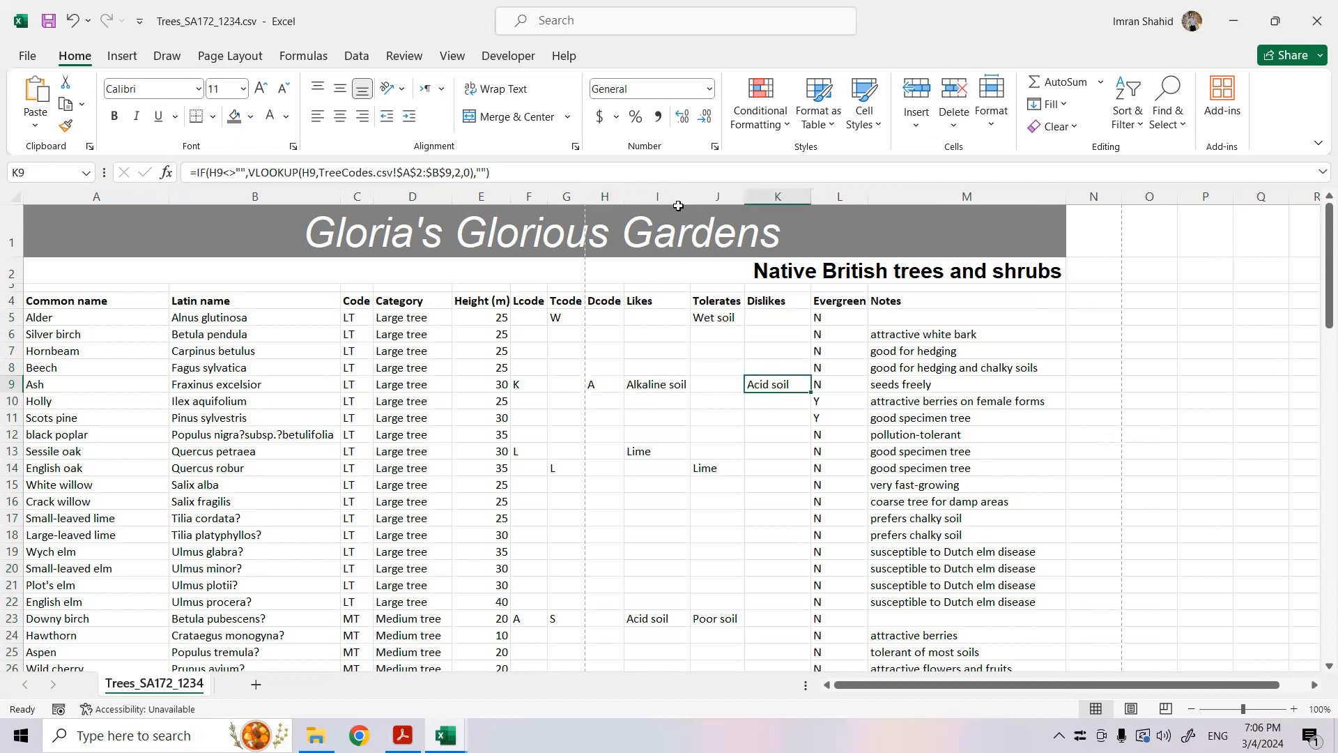
double_click(746, 201)
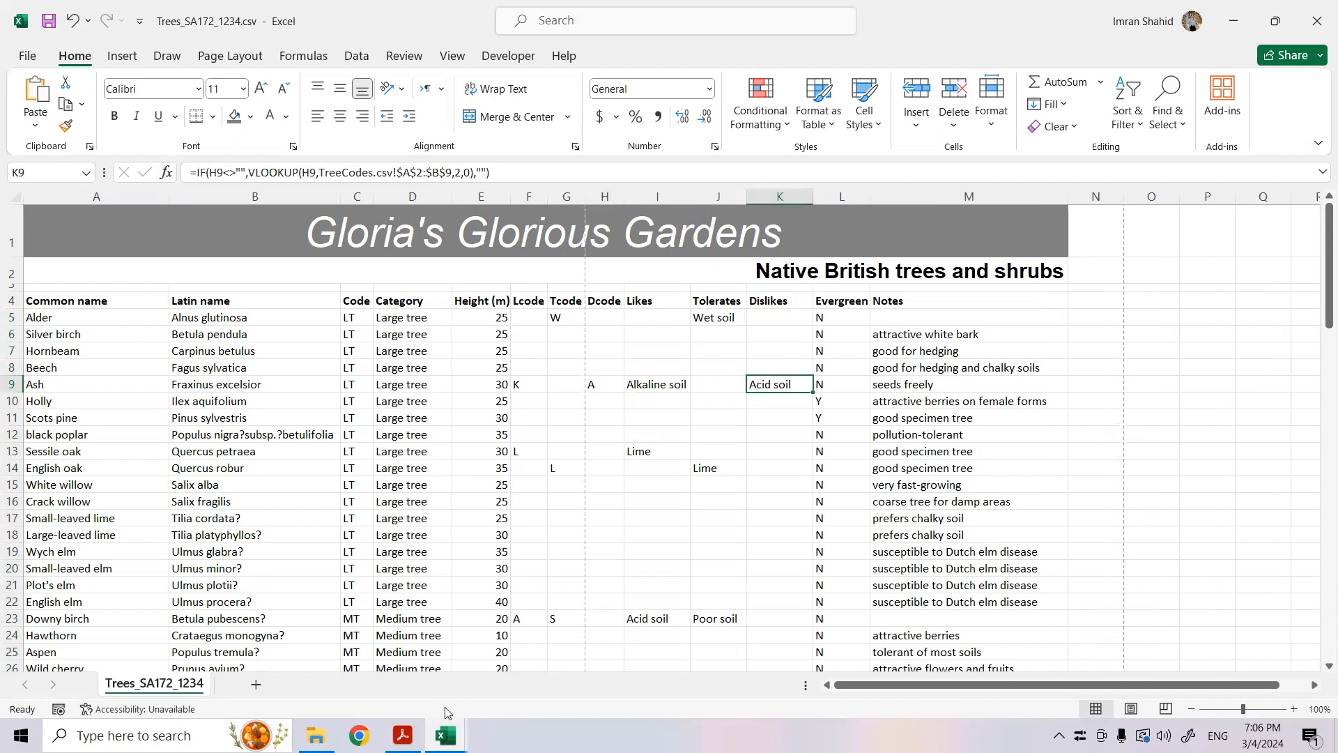
- Switch to the exam paper PDF and read the remaining requirements of question 19 and questions 20 and 21
click(408, 733)
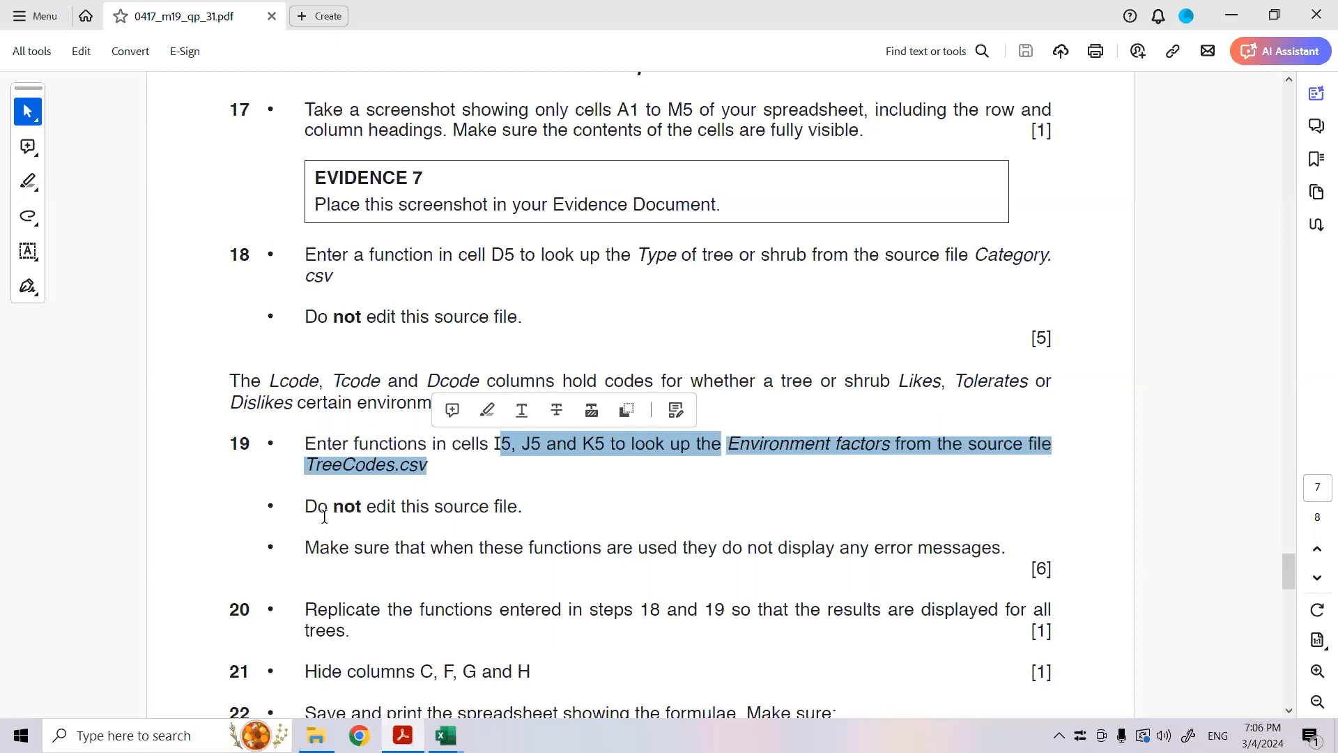
drag(325, 517, 522, 508)
drag(305, 548, 1002, 550)
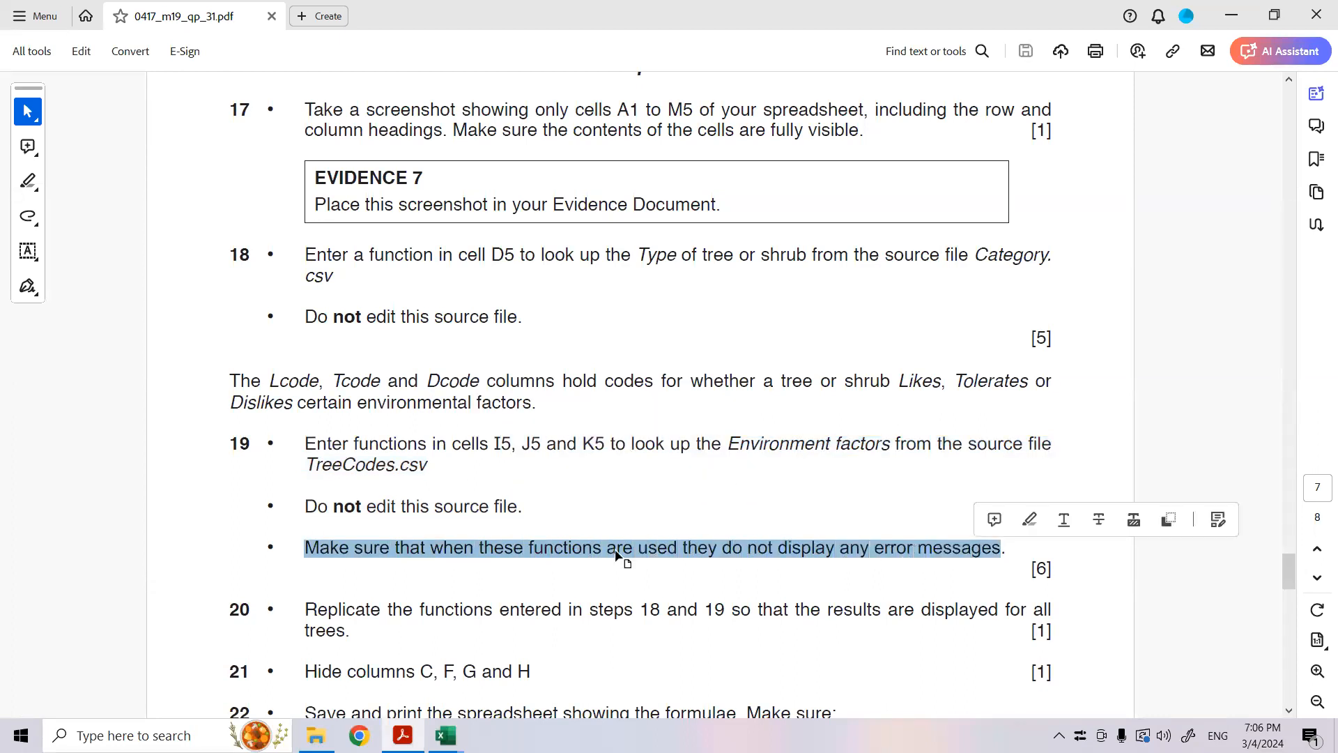
scroll(616, 553, down, 5)
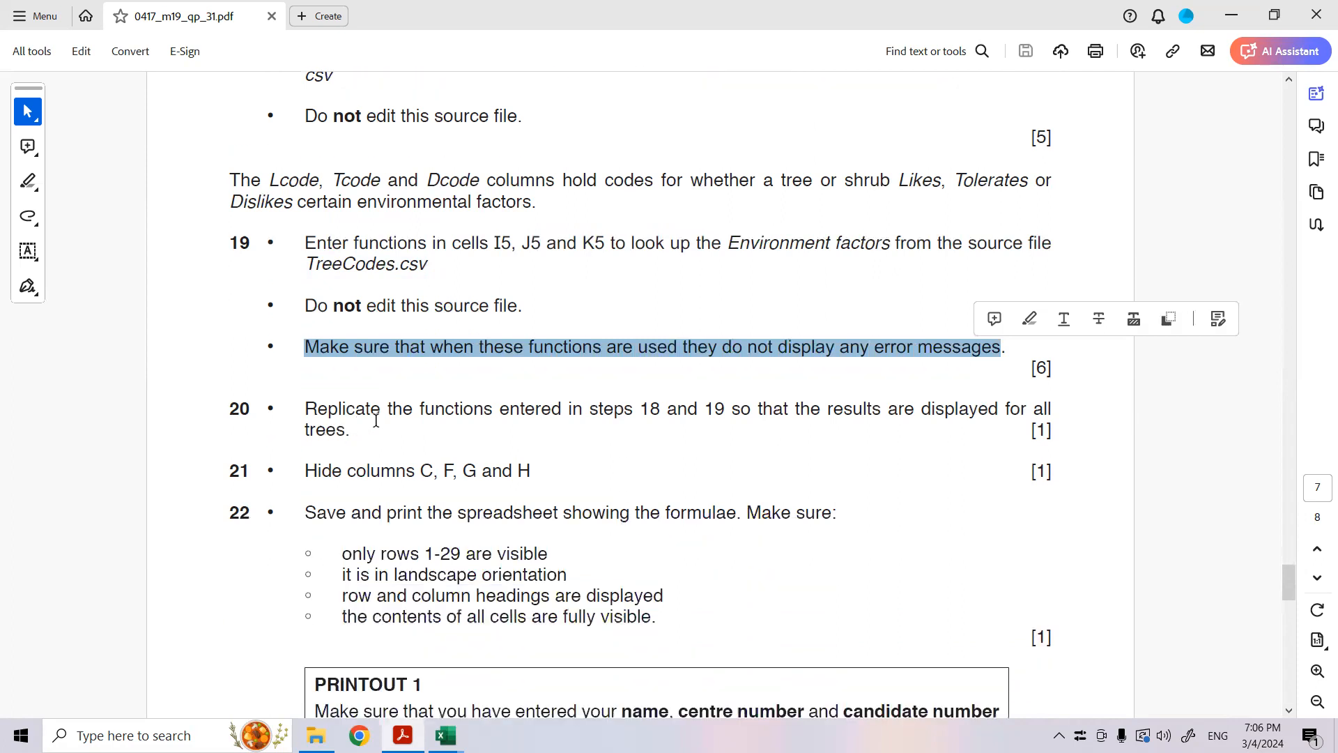
drag(499, 417, 797, 451)
drag(374, 472, 536, 472)
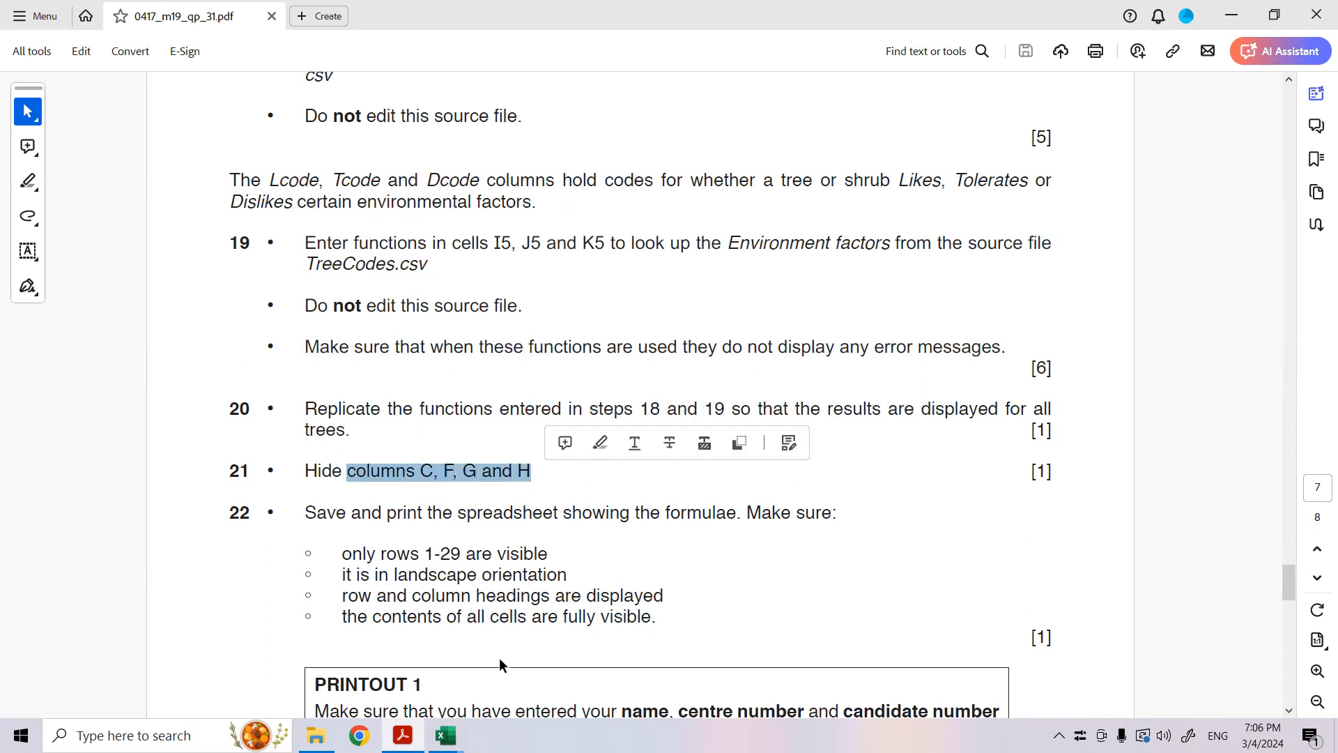
- Close the Category.csv and TreeCodes.csv source workbooks in Excel without saving changes
mouse_move(473, 728)
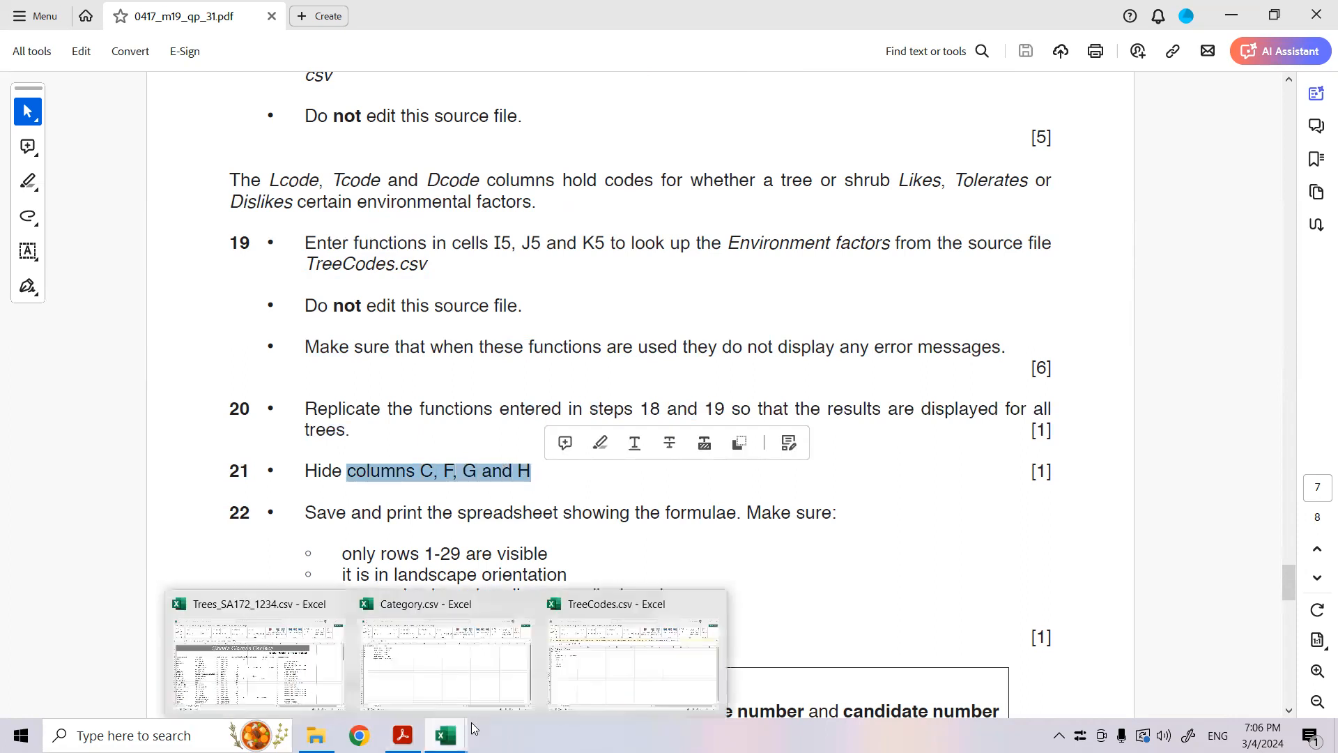
click(525, 605)
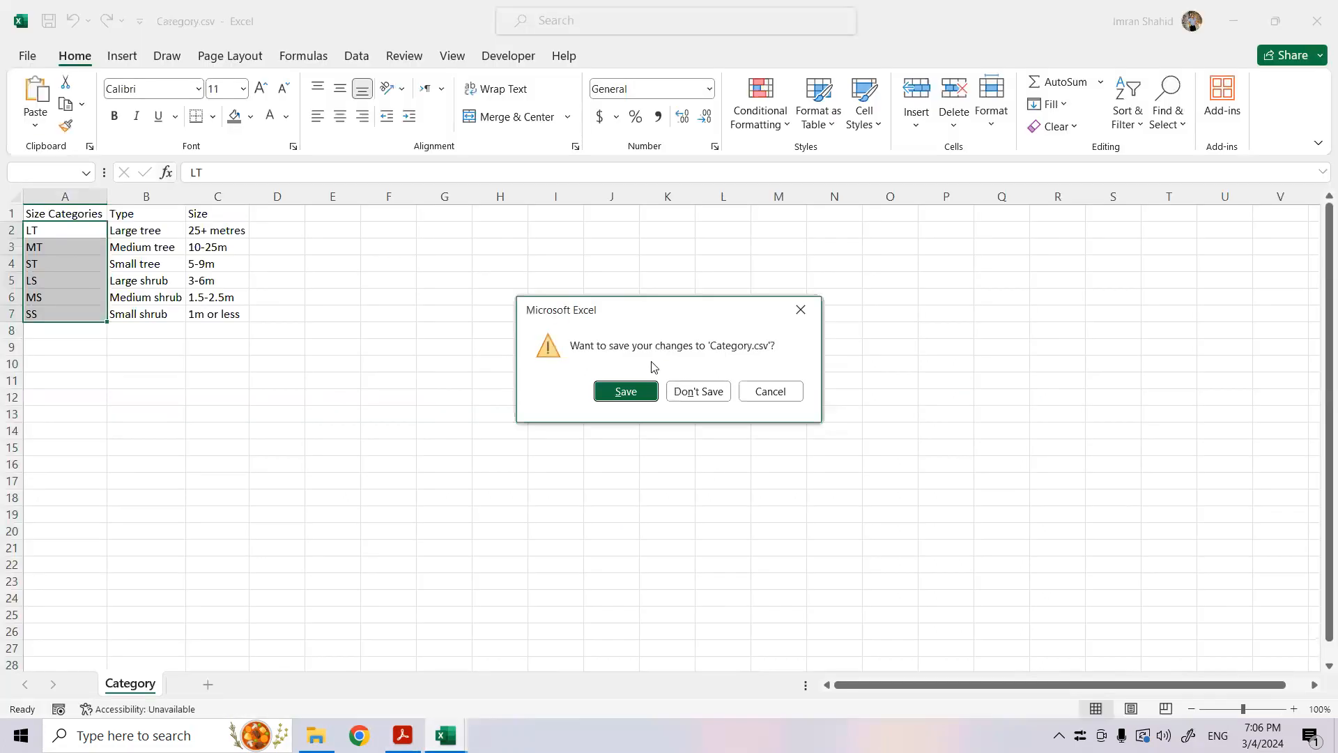
click(687, 388)
mouse_move(445, 734)
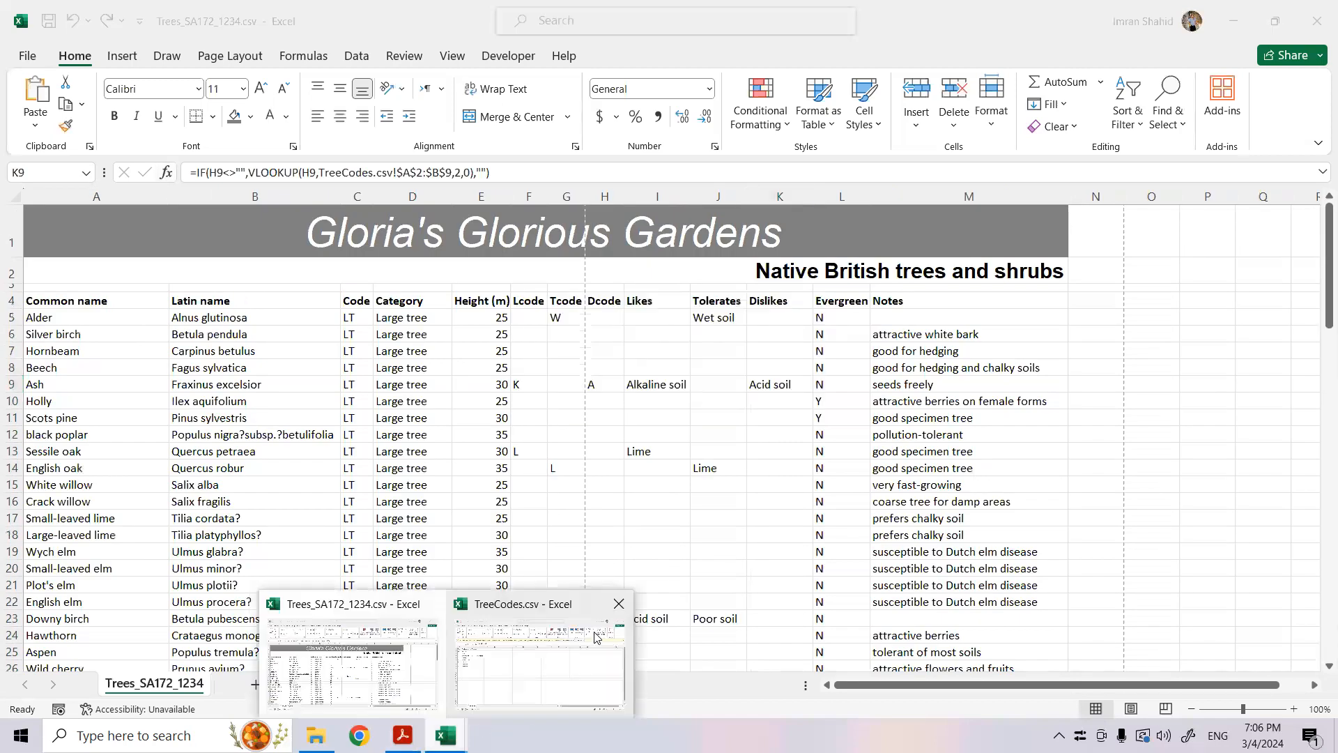
click(618, 603)
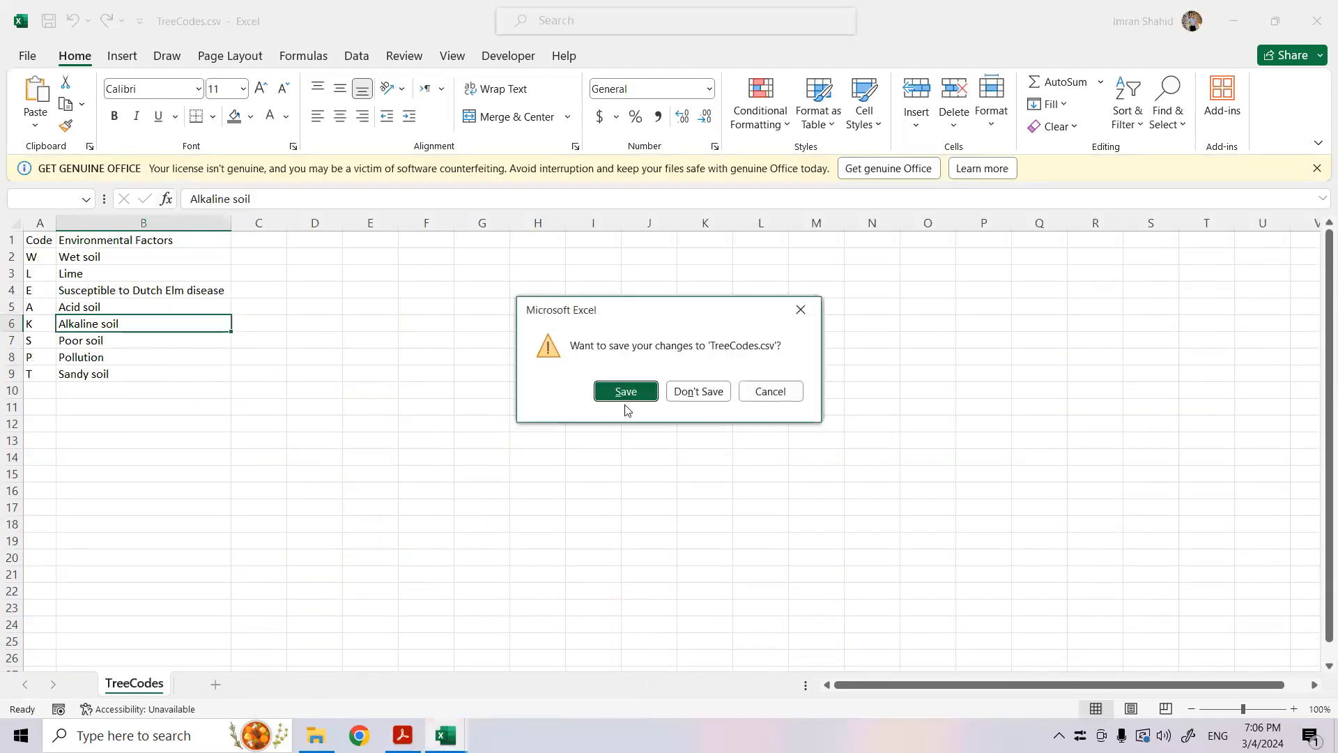
click(697, 392)
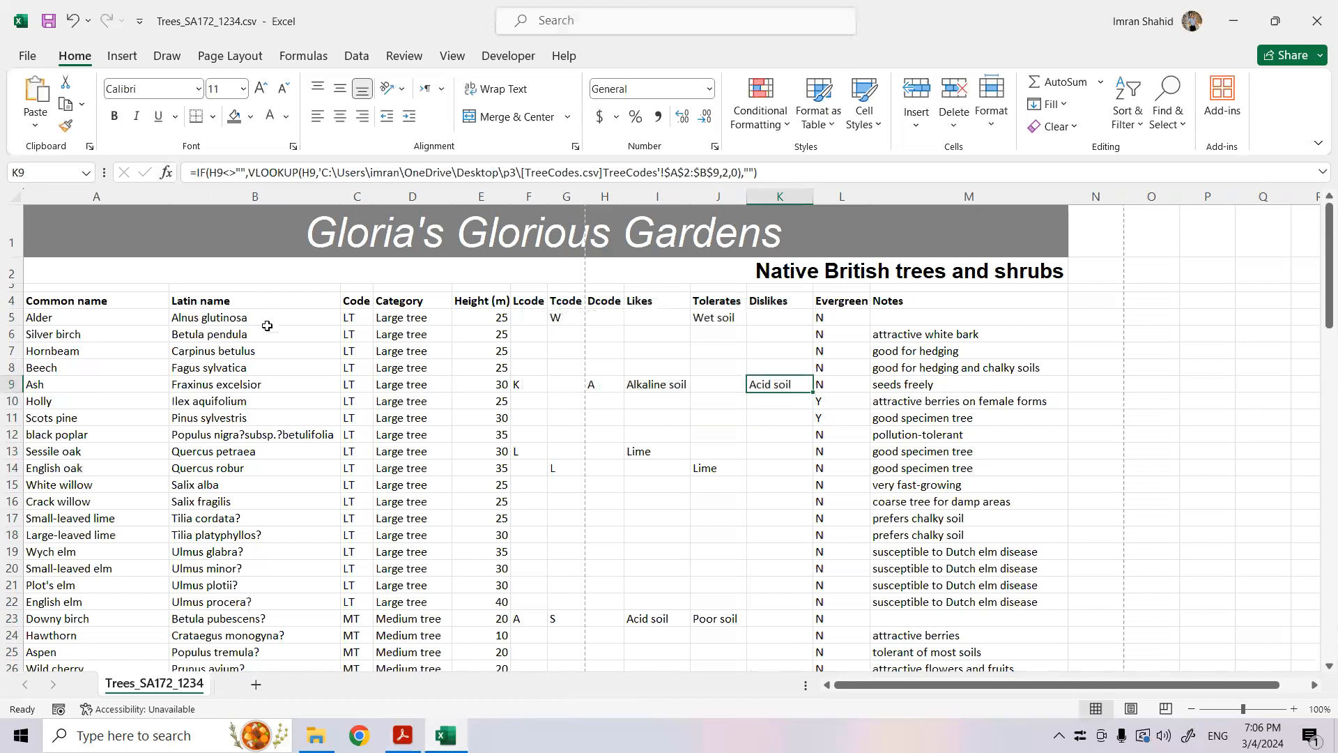
- Hide columns C, F, G and H of the Trees spreadsheet
click(364, 193)
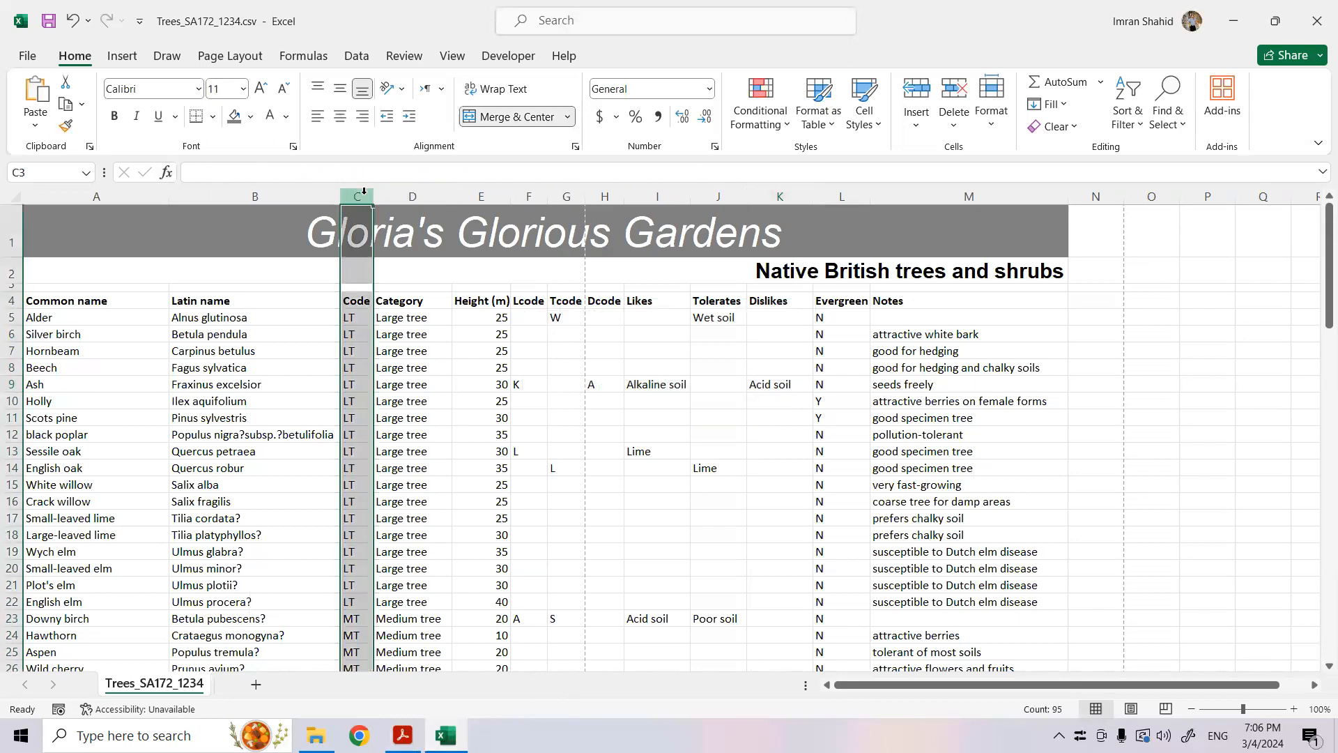
ctrl+click(529, 194)
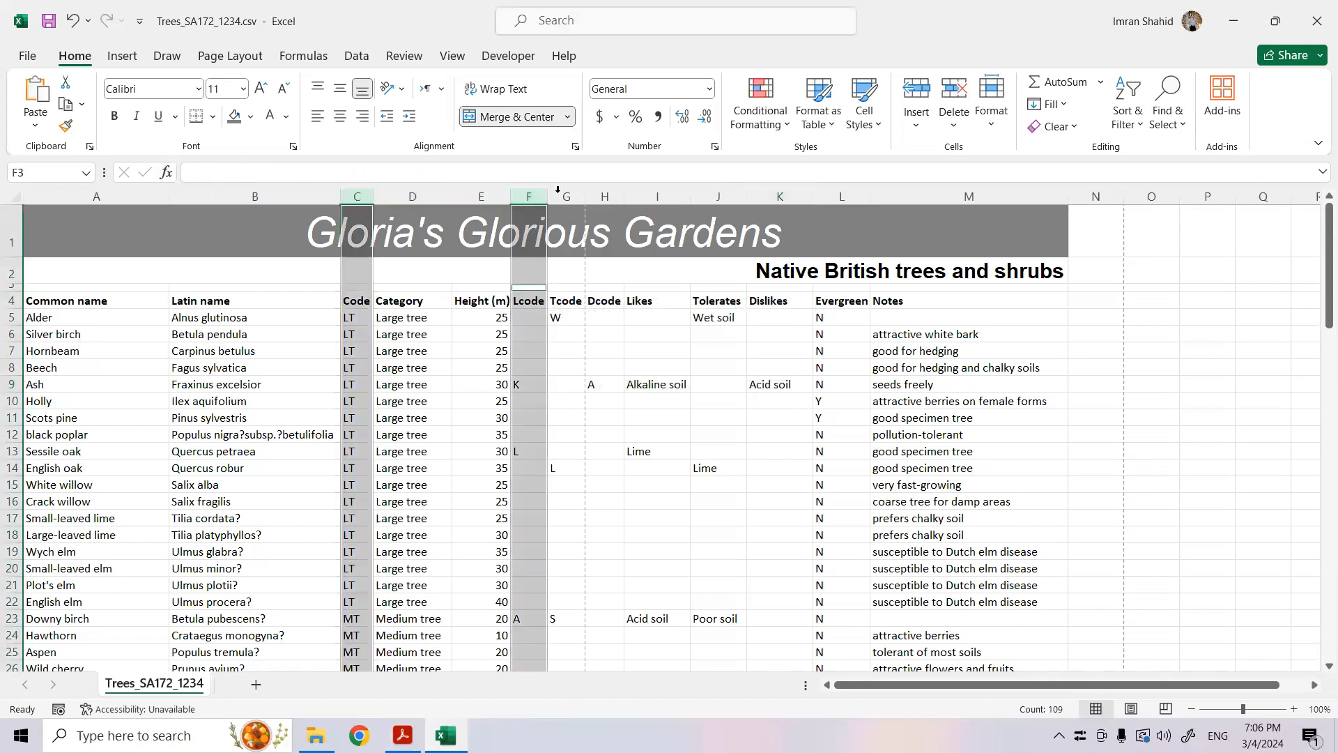
ctrl+click(566, 193)
ctrl+click(597, 193)
right_click(599, 201)
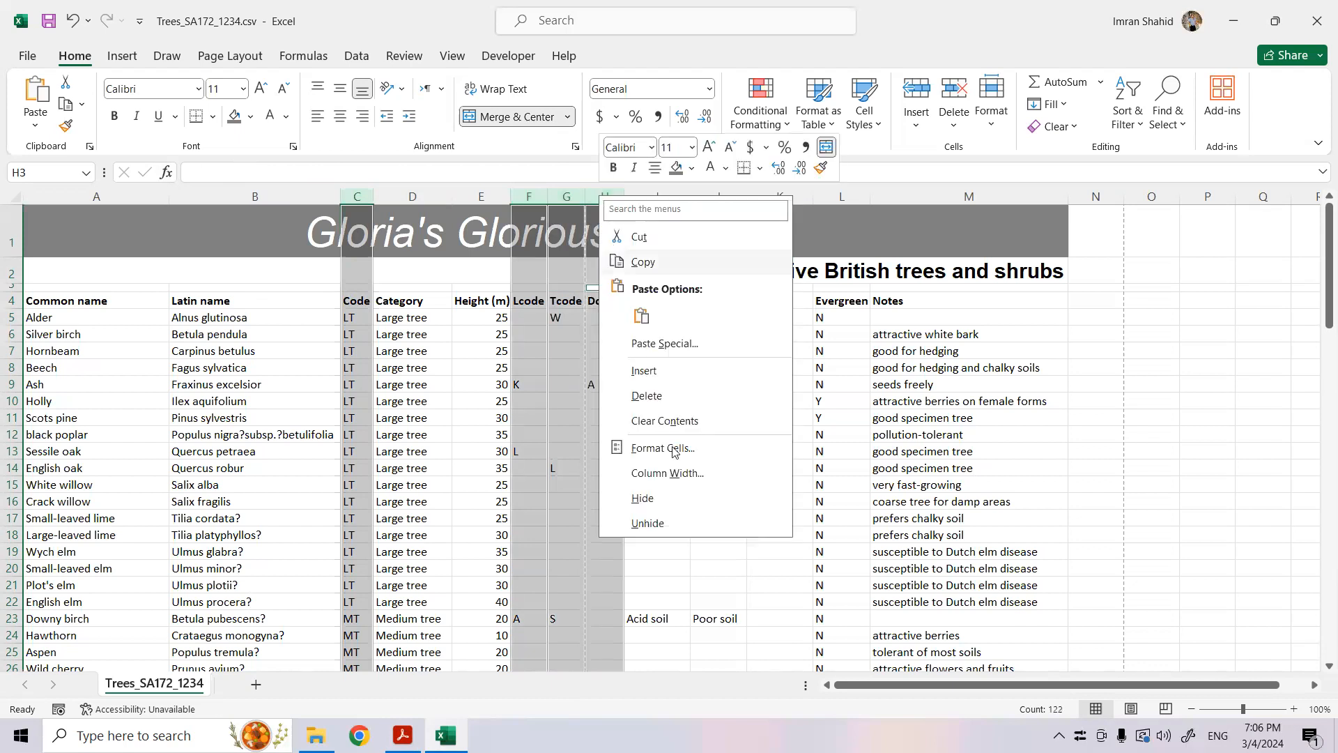
click(688, 496)
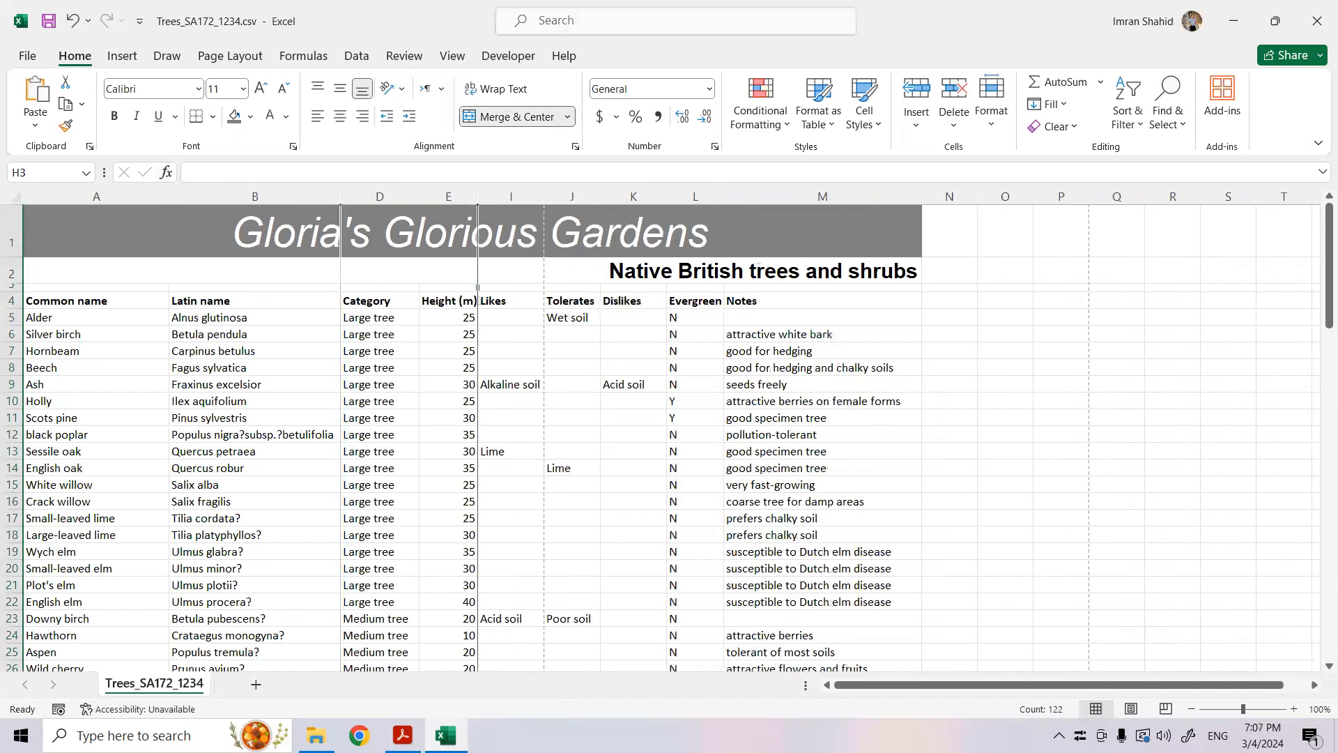
- Check question 22 in the exam paper PDF and display the formulae in the Trees spreadsheet in Excel
click(403, 735)
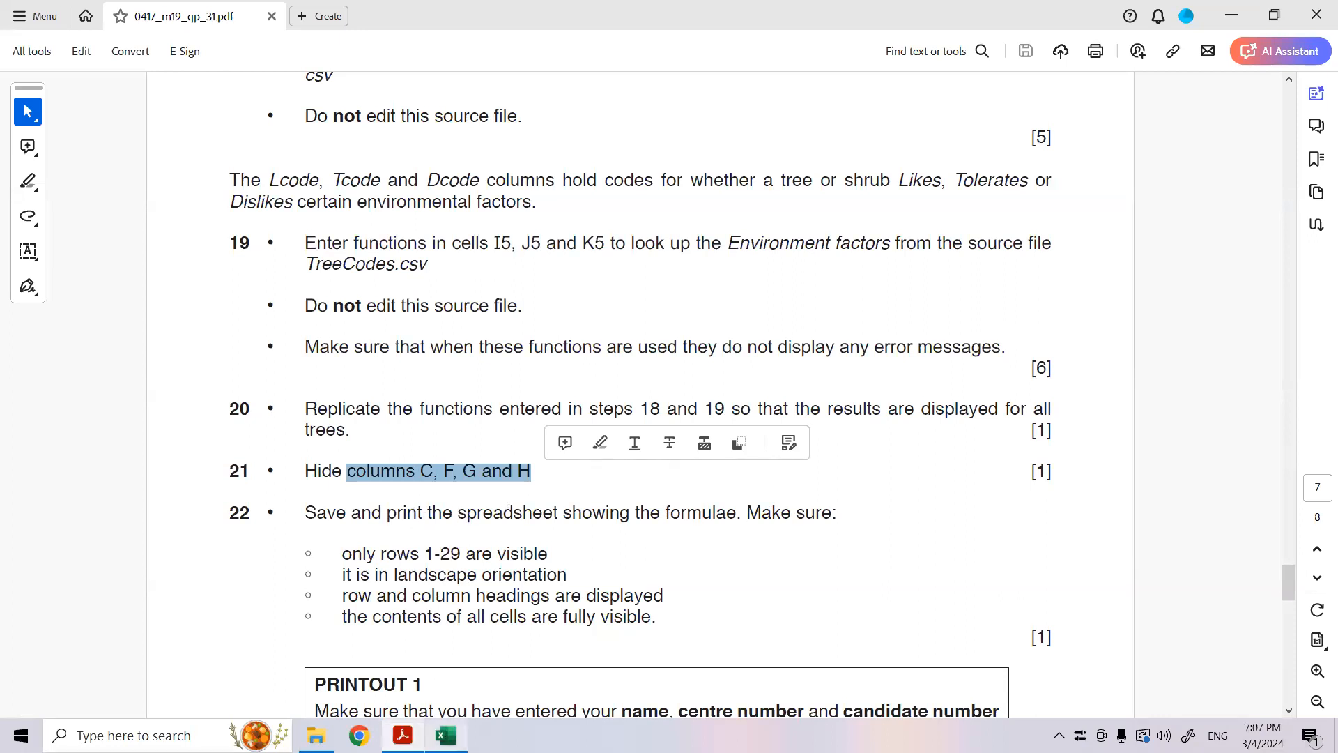
click(446, 736)
click(303, 56)
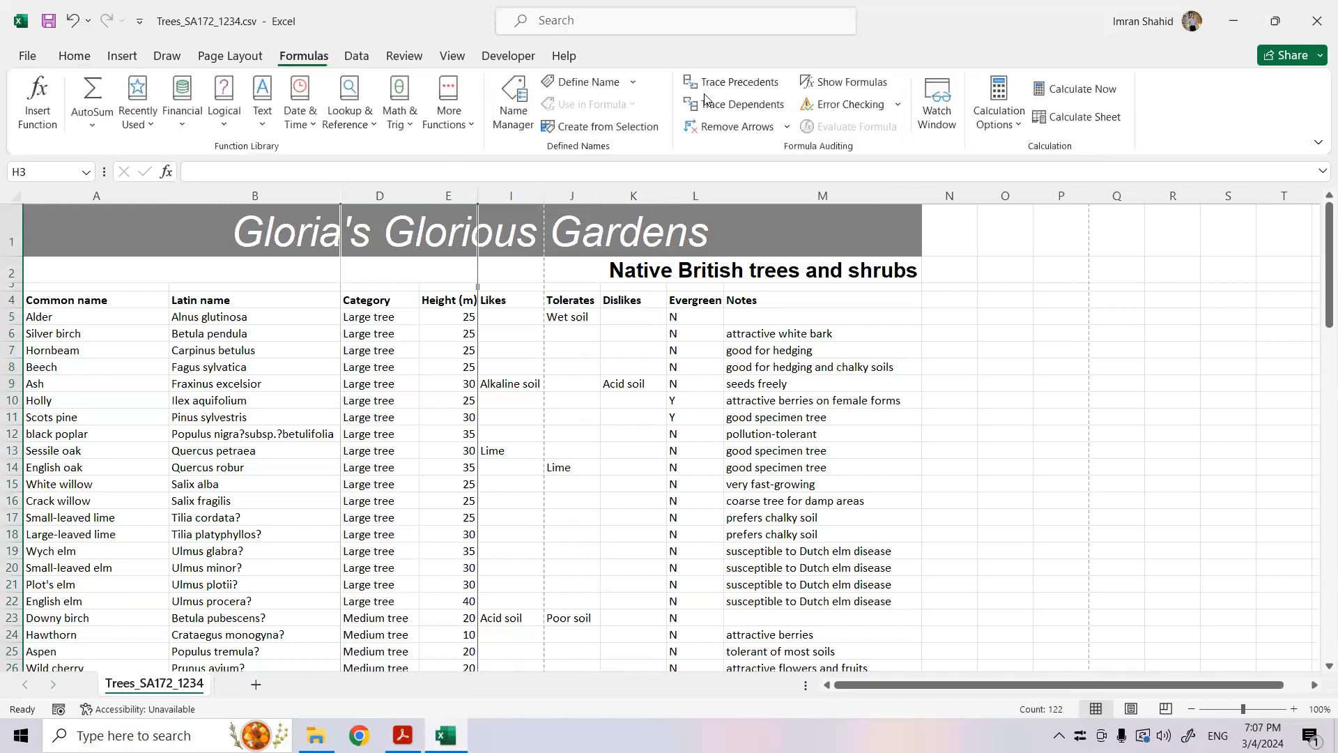
click(845, 81)
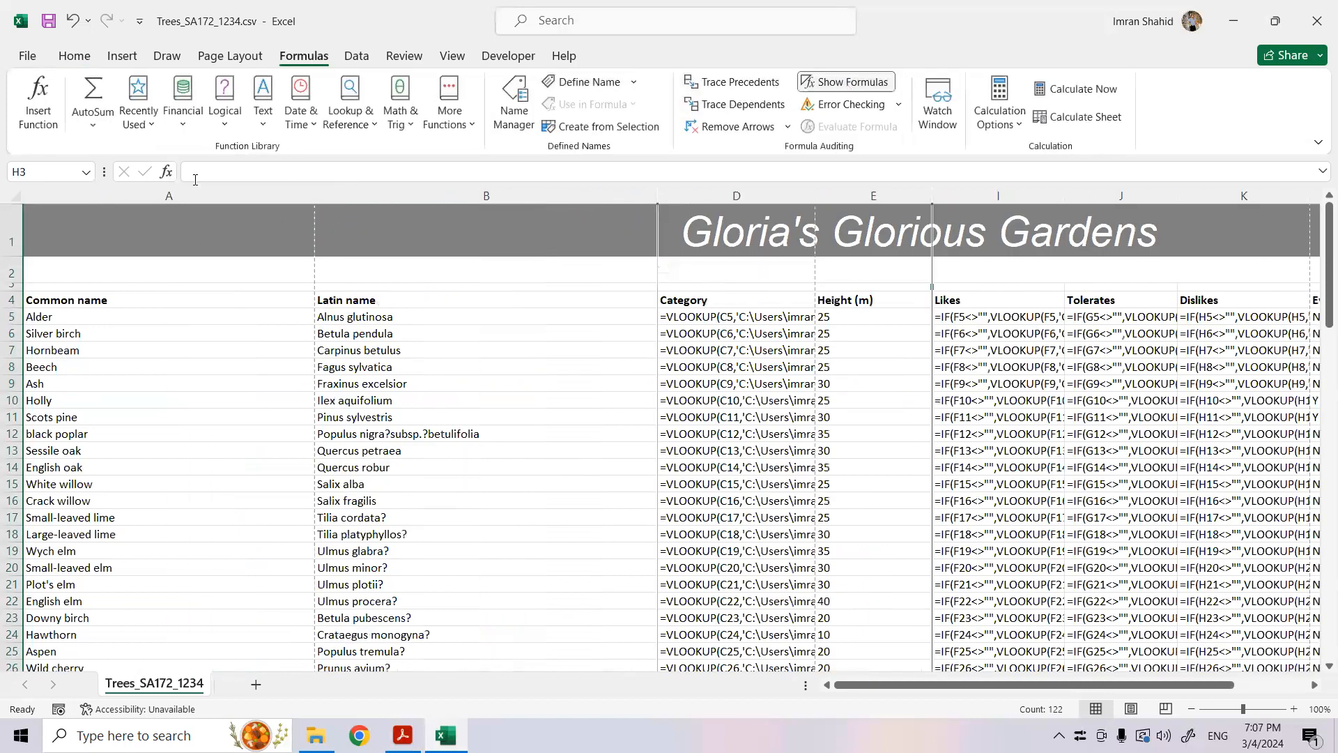
- Autofit the width of all columns in the sheet to show the full formulae, and select cell D5
click(13, 200)
double_click(317, 194)
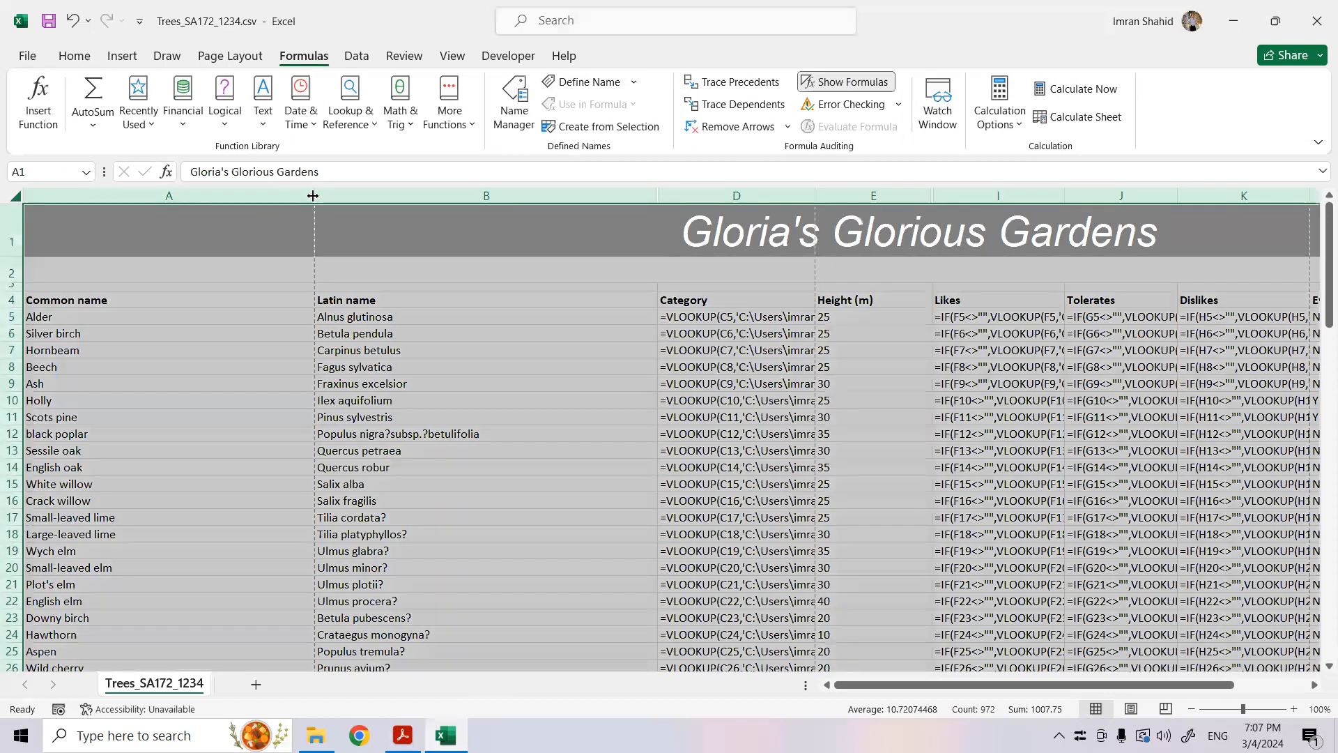
click(521, 319)
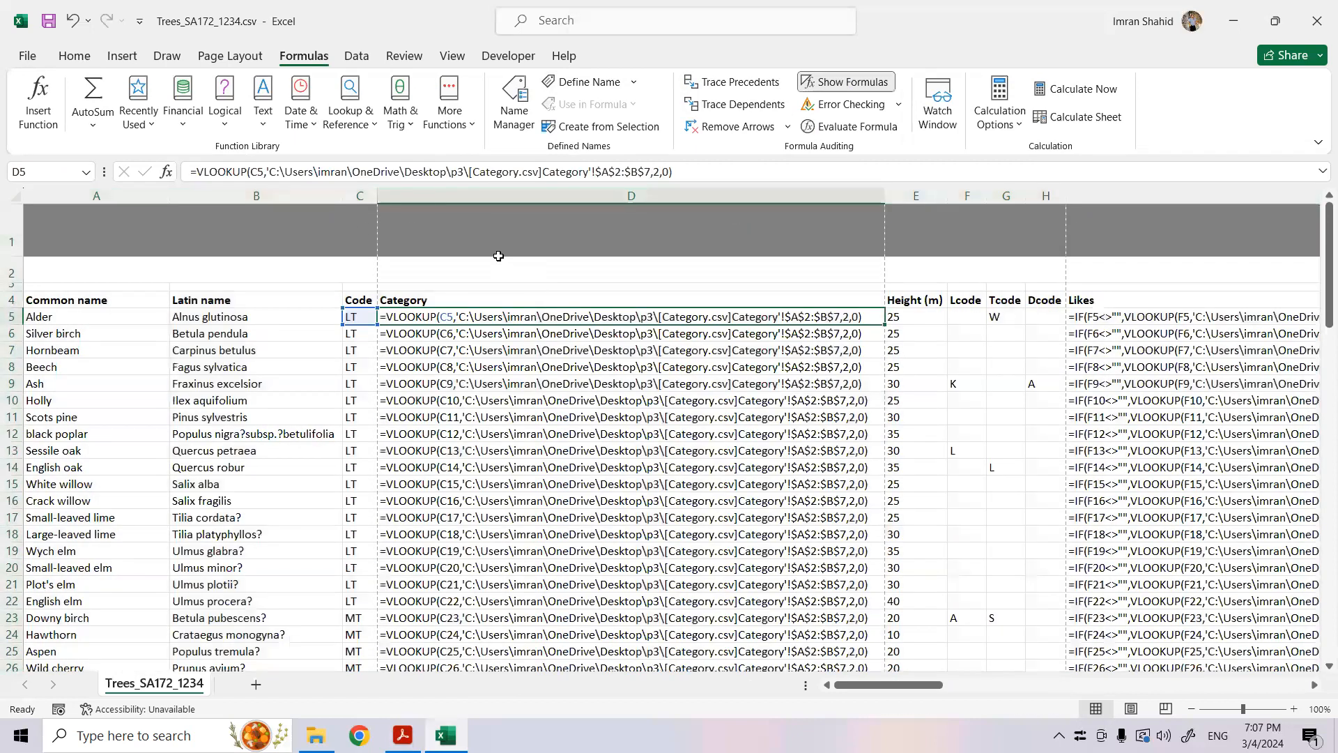
- Hide columns C, F, G and H of the Trees spreadsheet again in the formula view
click(356, 193)
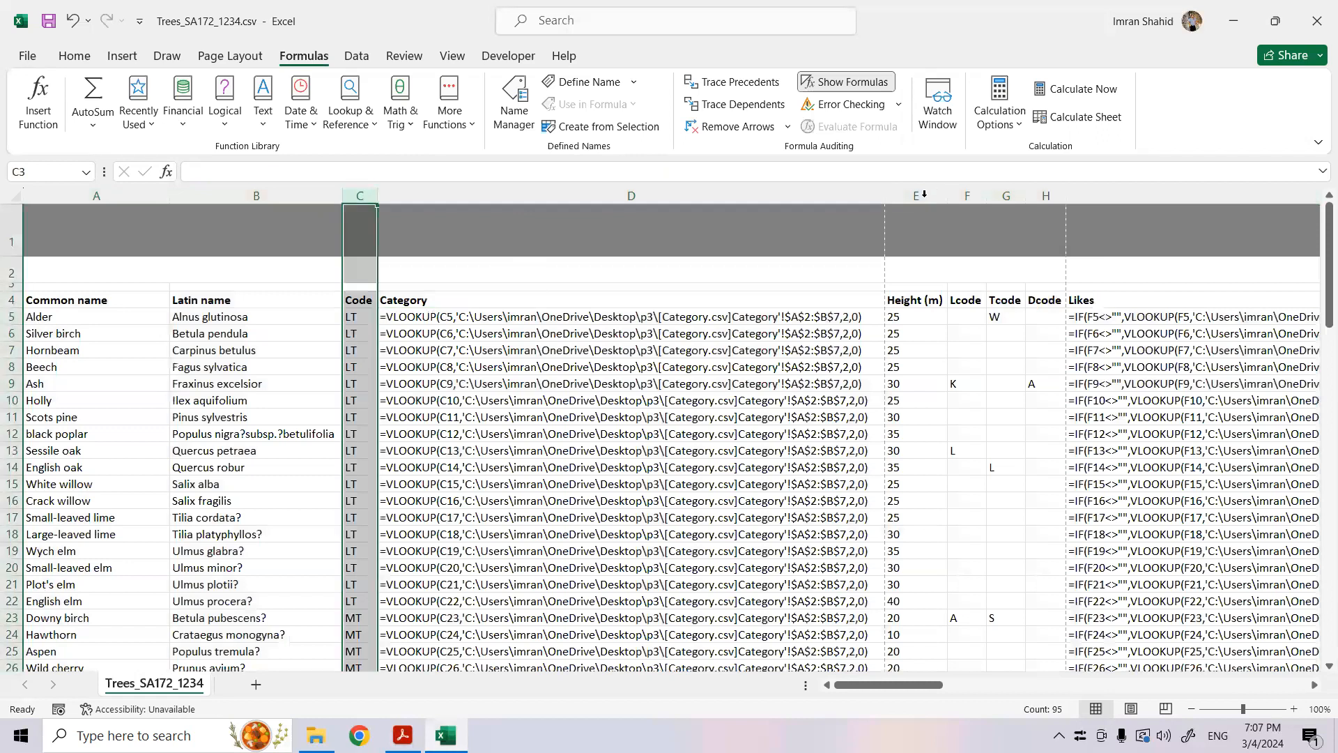
drag(967, 195, 1006, 195)
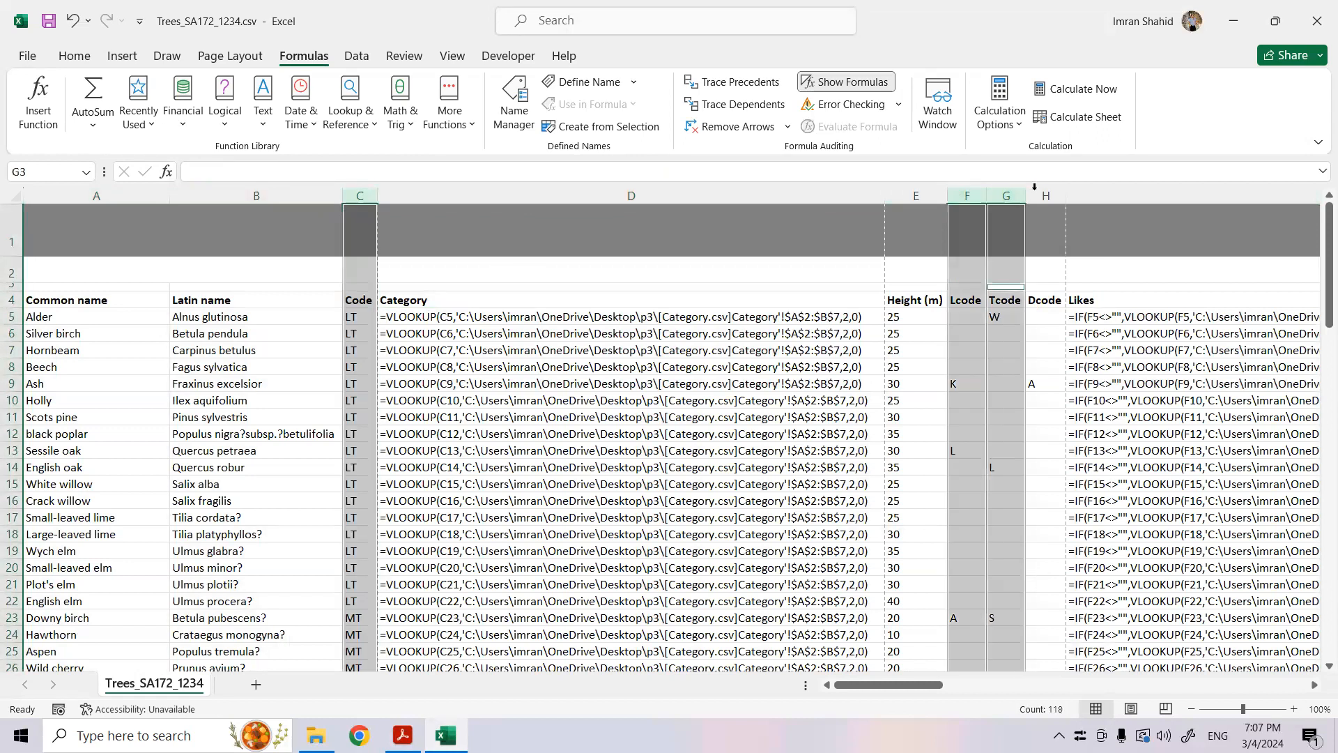
ctrl+click(1034, 188)
right_click(1038, 191)
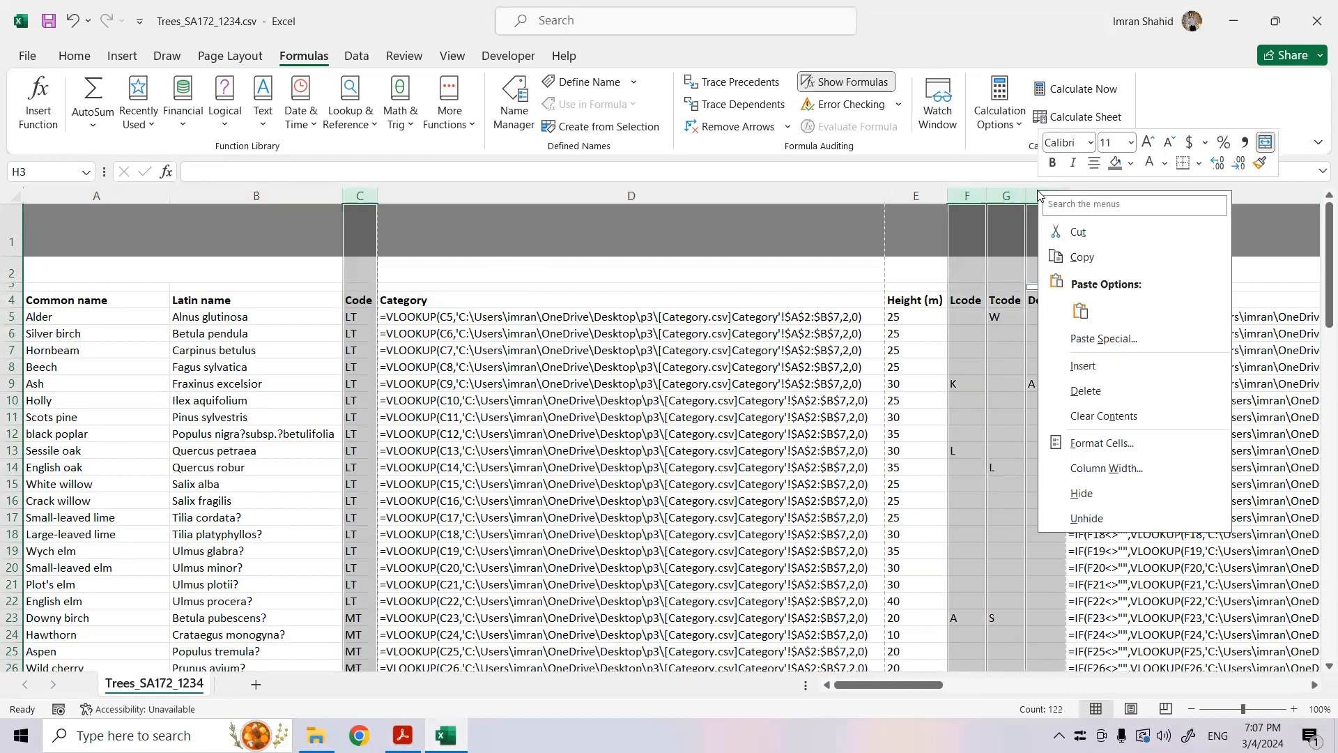
click(1117, 486)
- Preview the sheet's printout and check question 22's row requirement in the exam paper PDF before returning to the worksheet in Excel
key(ctrl+p)
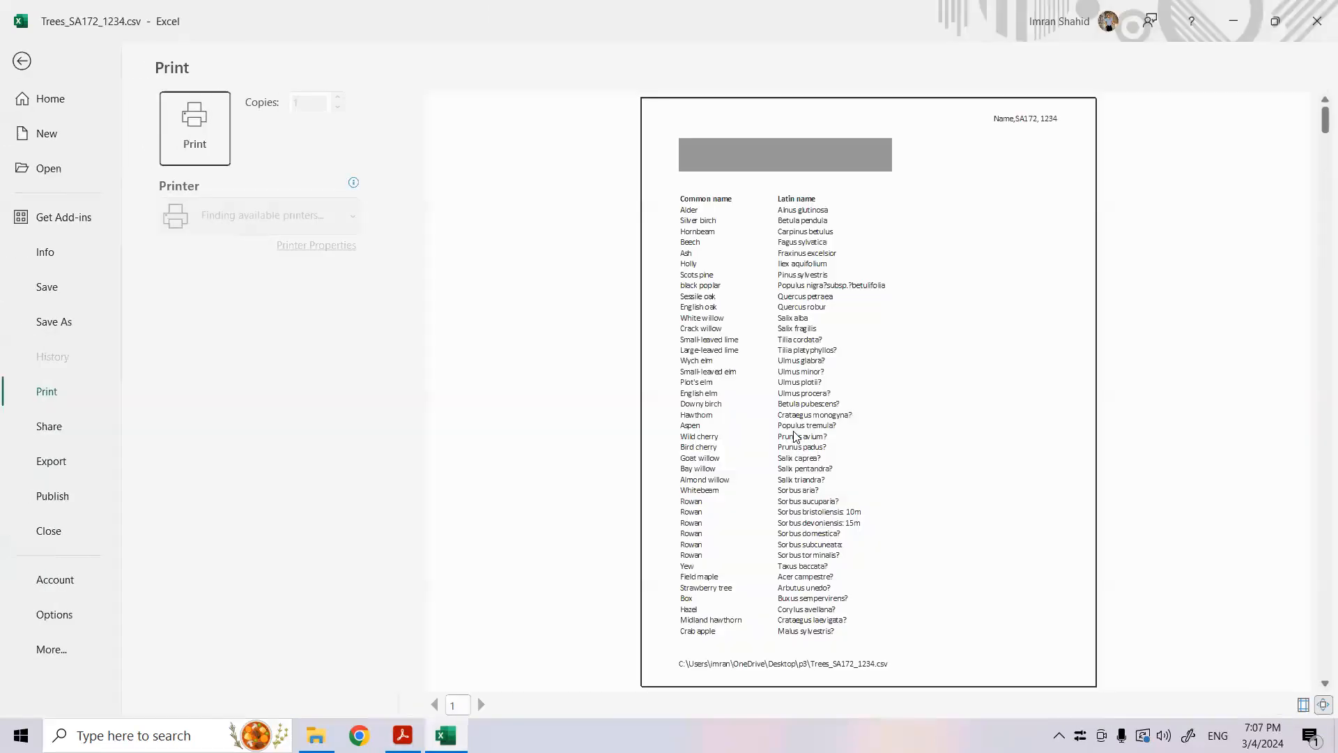
click(403, 735)
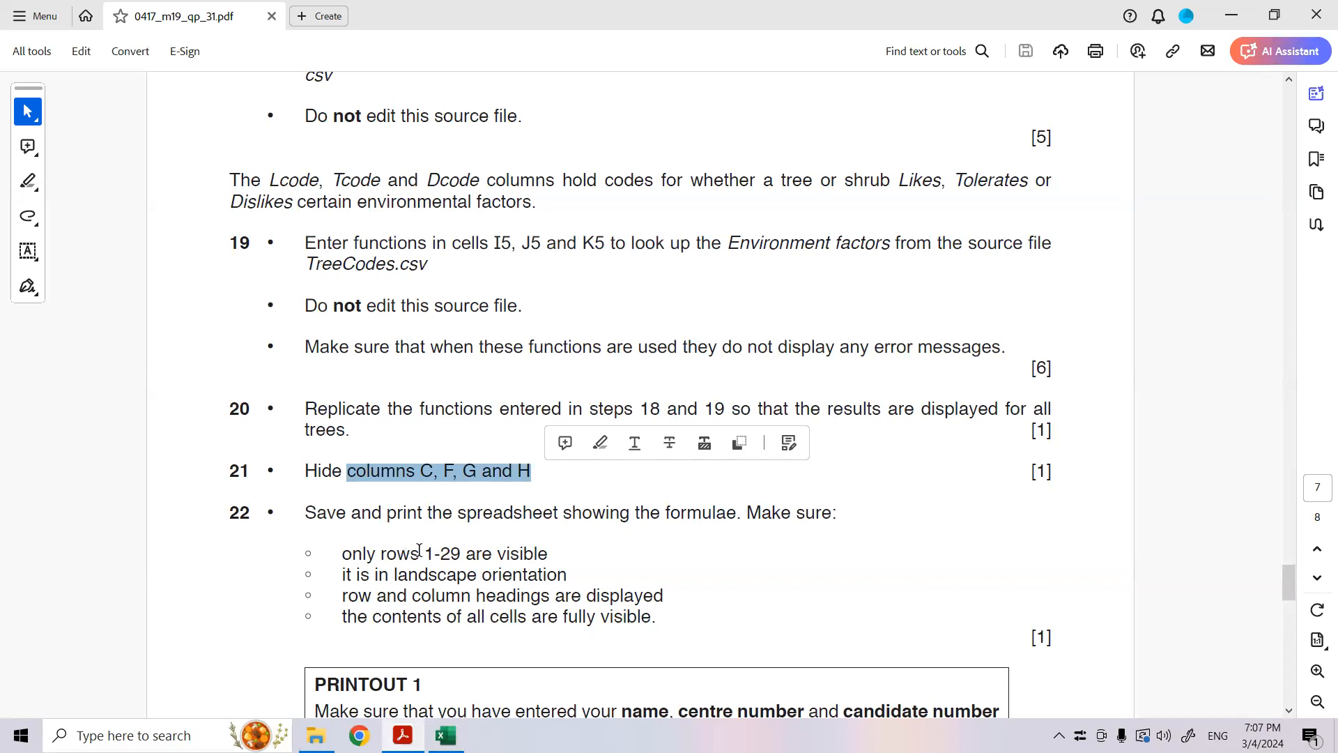
click(446, 735)
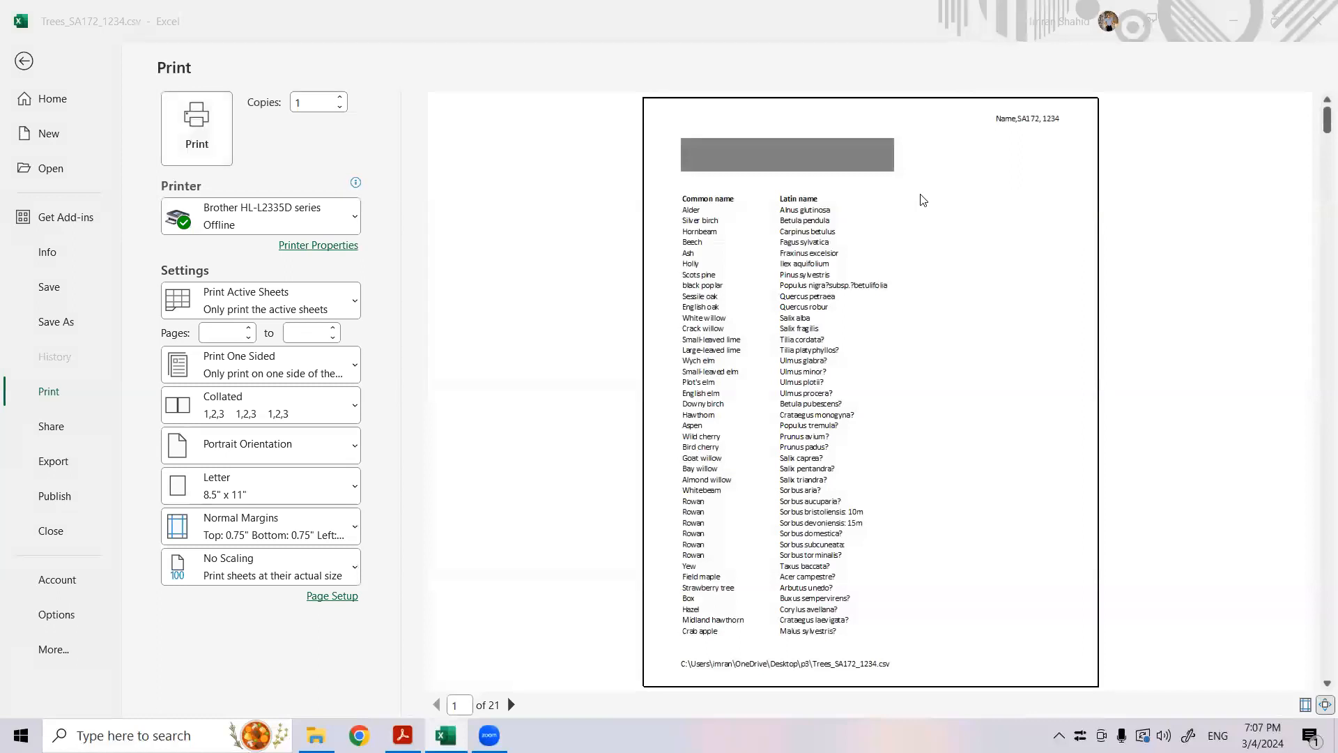
click(19, 65)
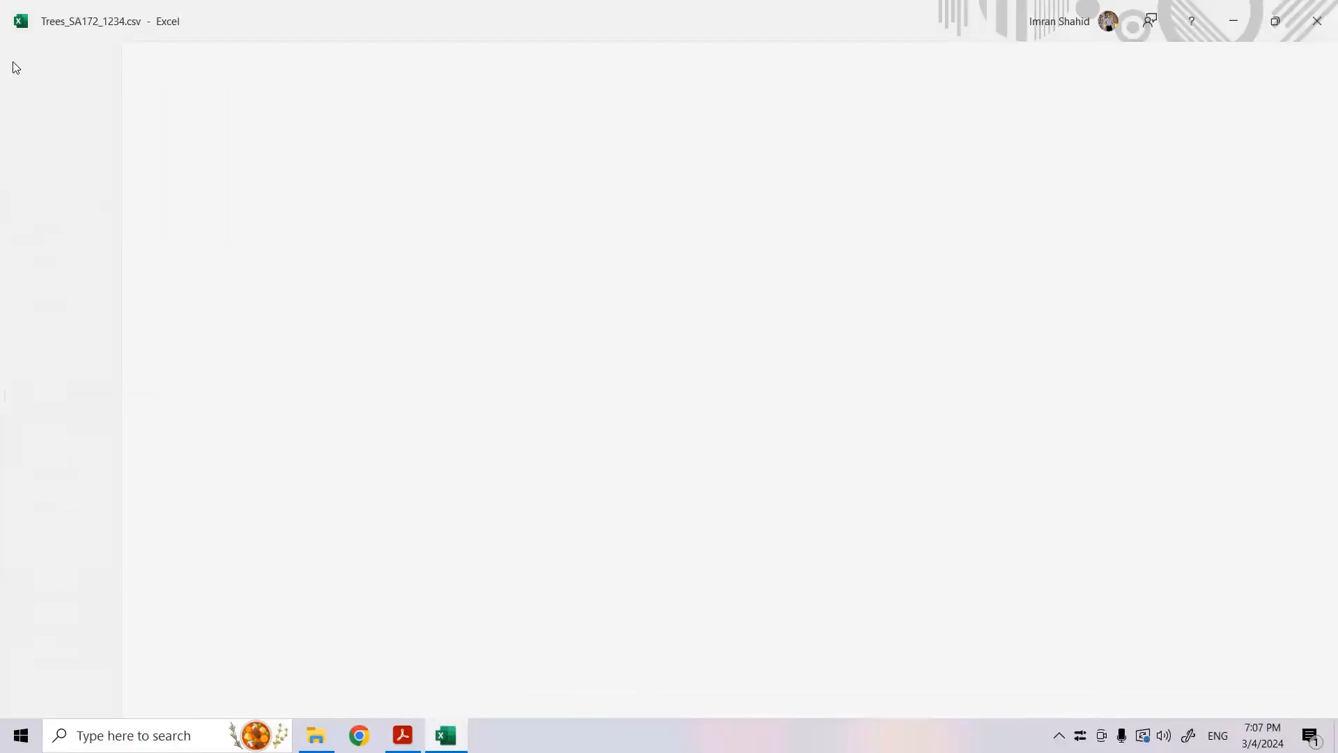
- Set rows 1 to 29 of the Trees spreadsheet as the print area
click(51, 314)
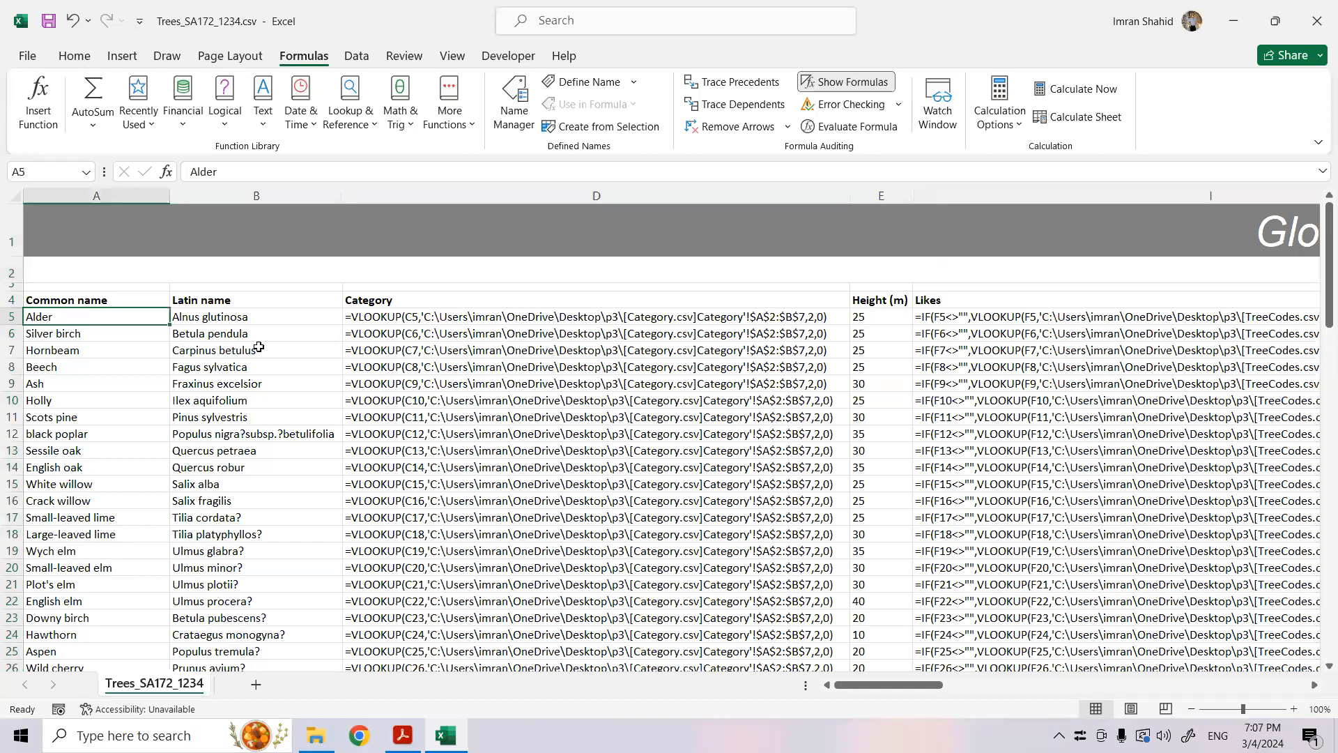
drag(47, 238, 60, 671)
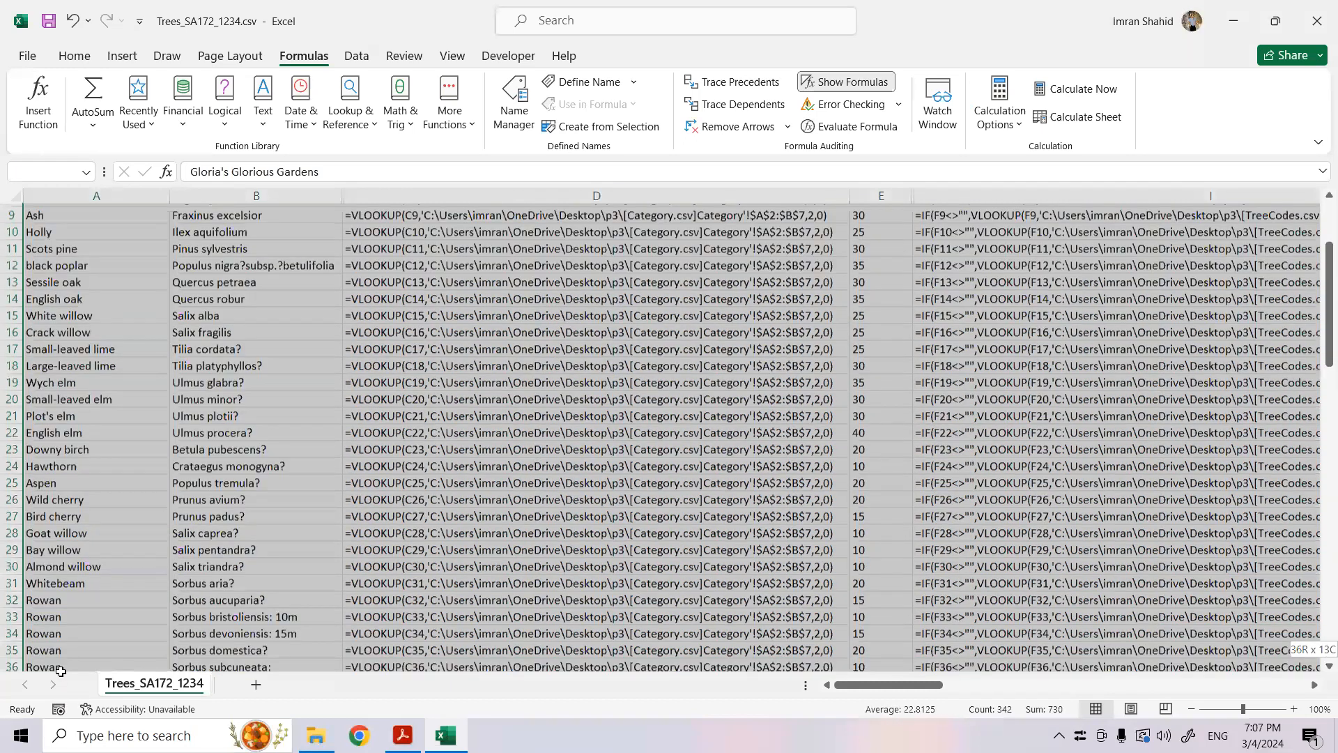
click(229, 64)
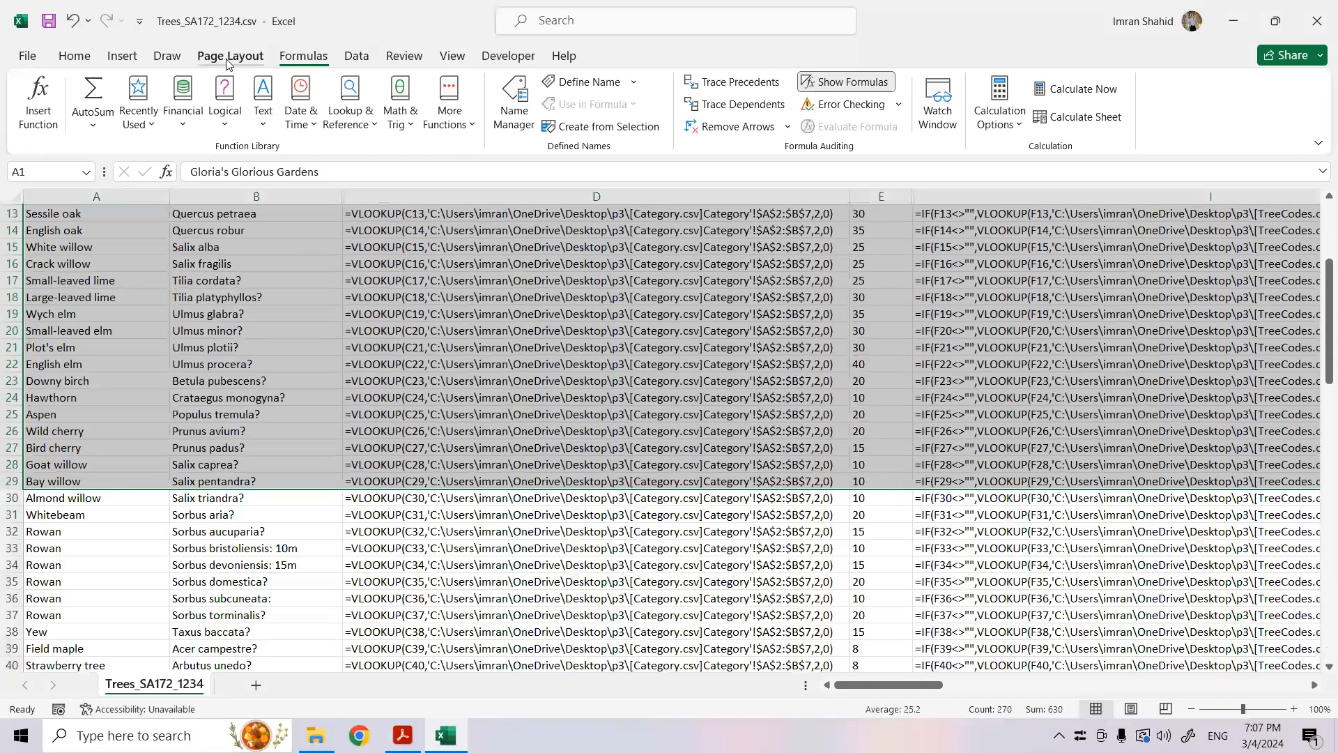
click(295, 124)
click(307, 151)
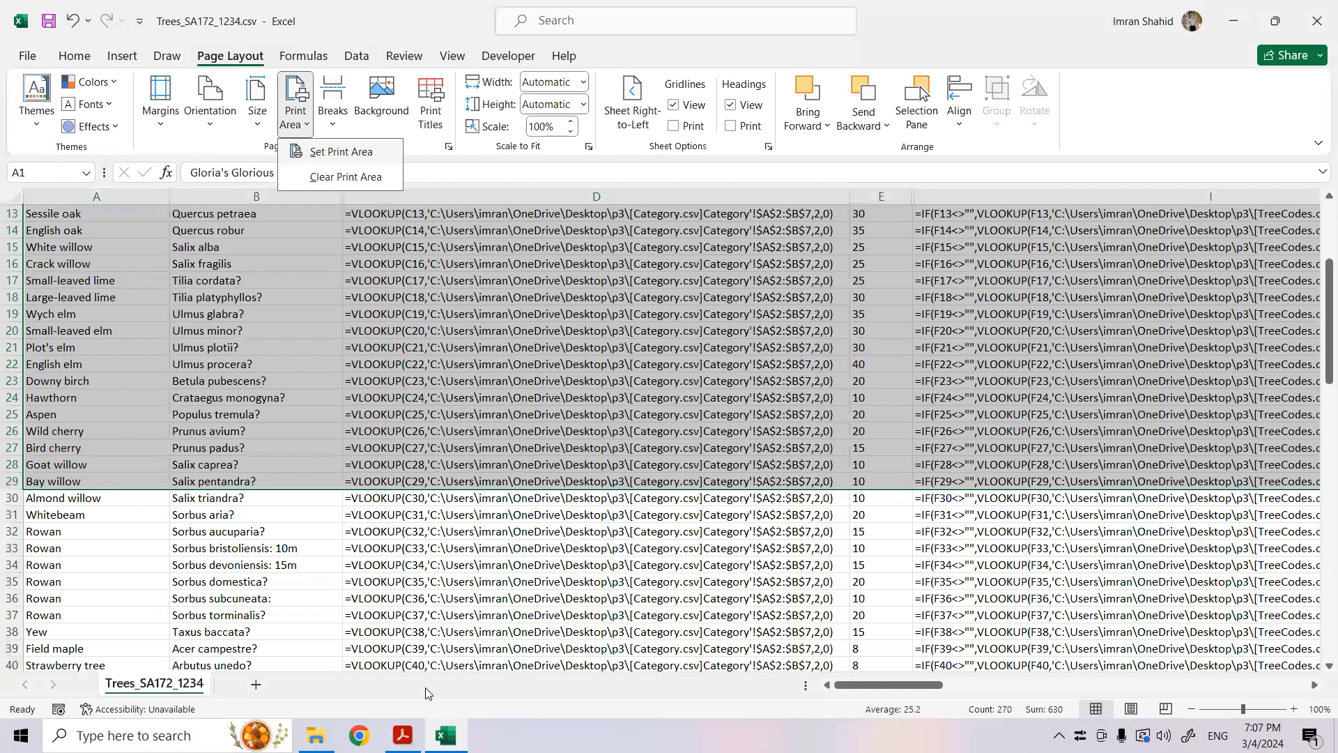
- Check question 22's orientation, row and column heading, and cell visibility requirements in the exam paper PDF, and return to Excel
mouse_move(403, 735)
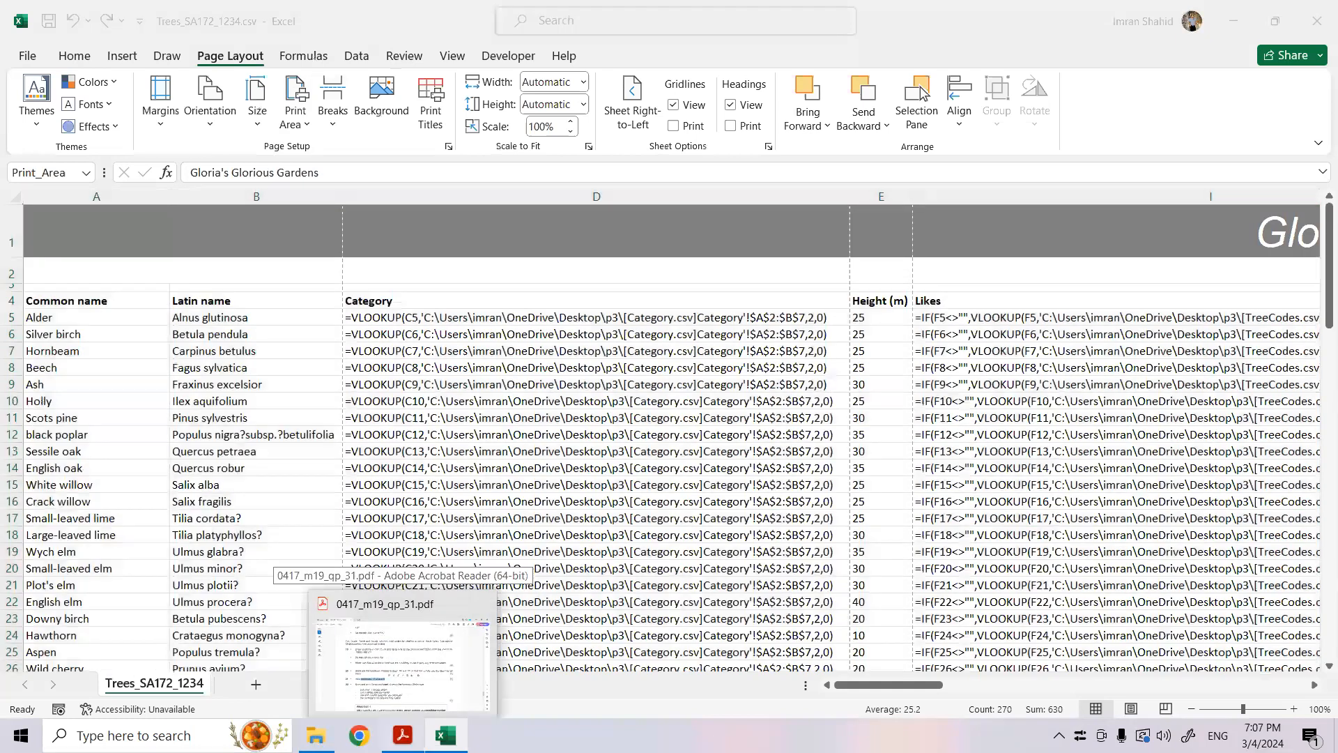
click(403, 656)
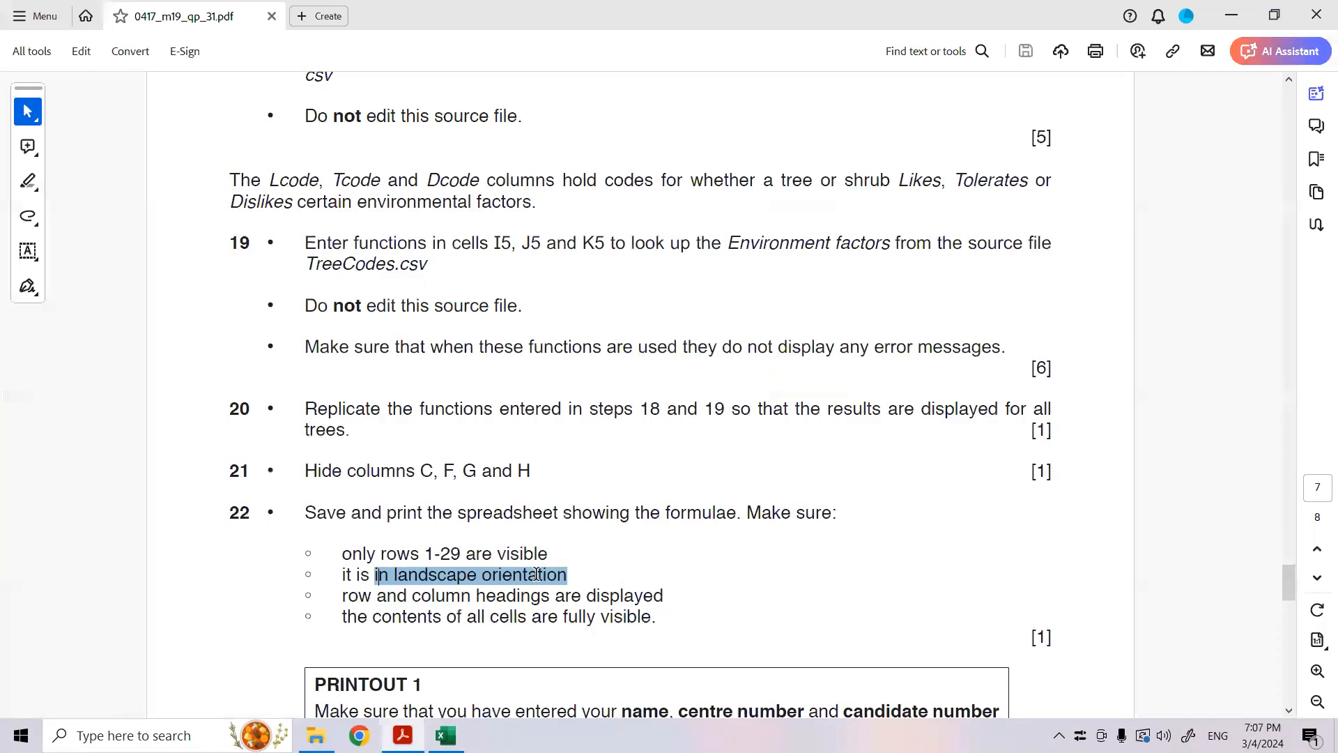
drag(412, 596, 664, 597)
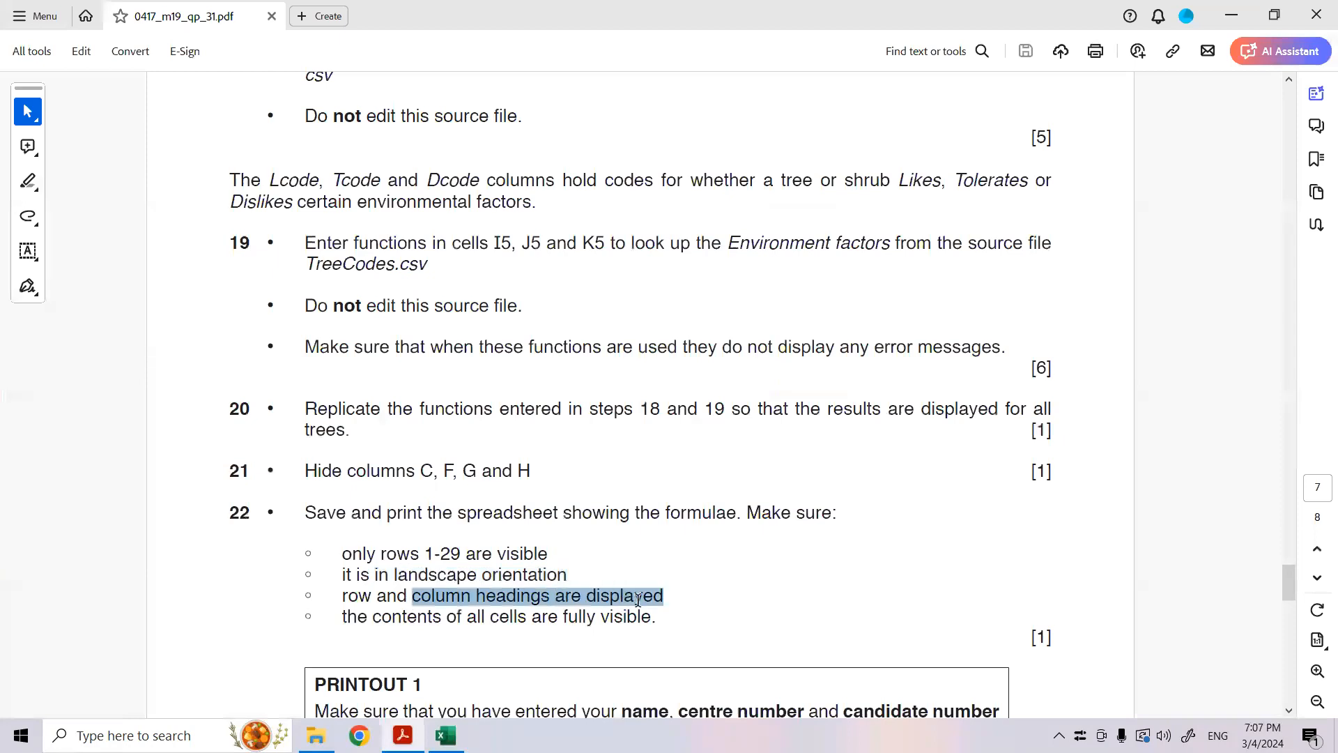
drag(491, 617, 651, 617)
click(463, 731)
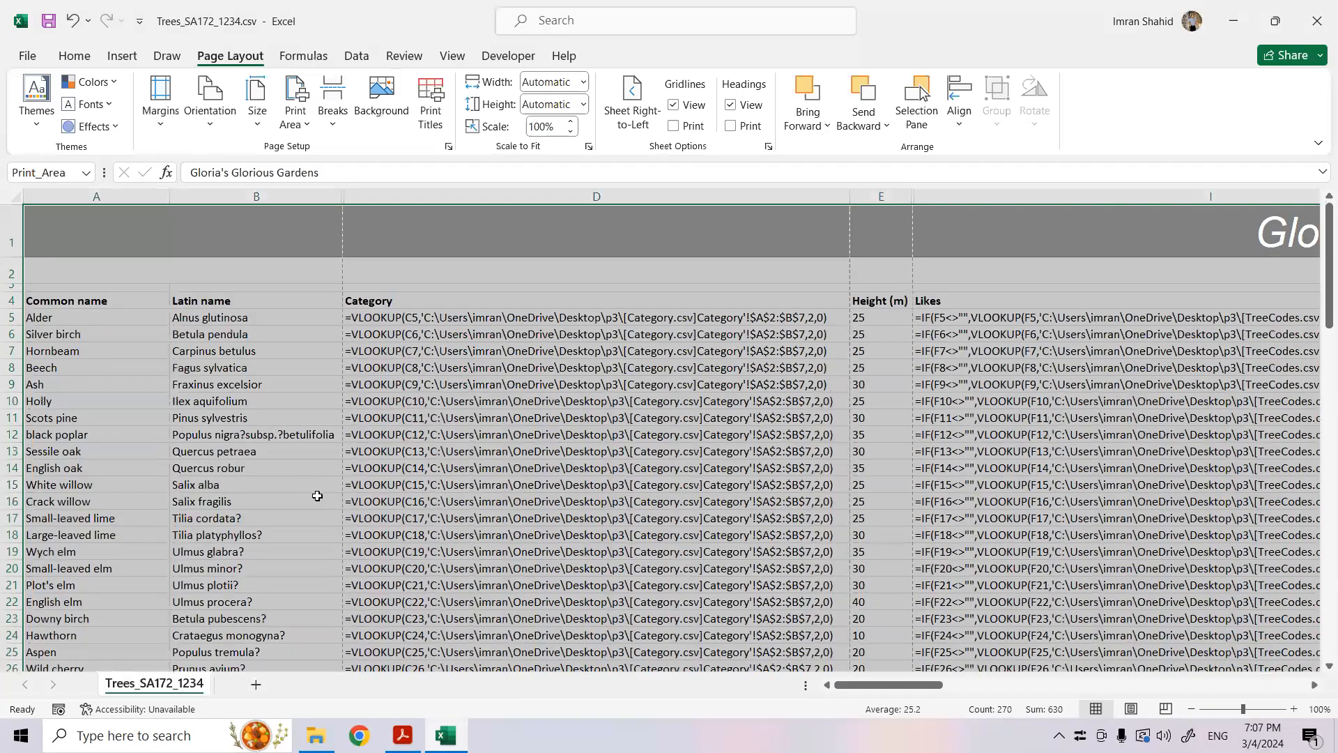
- In the print page setup, choose landscape orientation and scale the printout to fit a chosen number of pages wide and tall
click(31, 55)
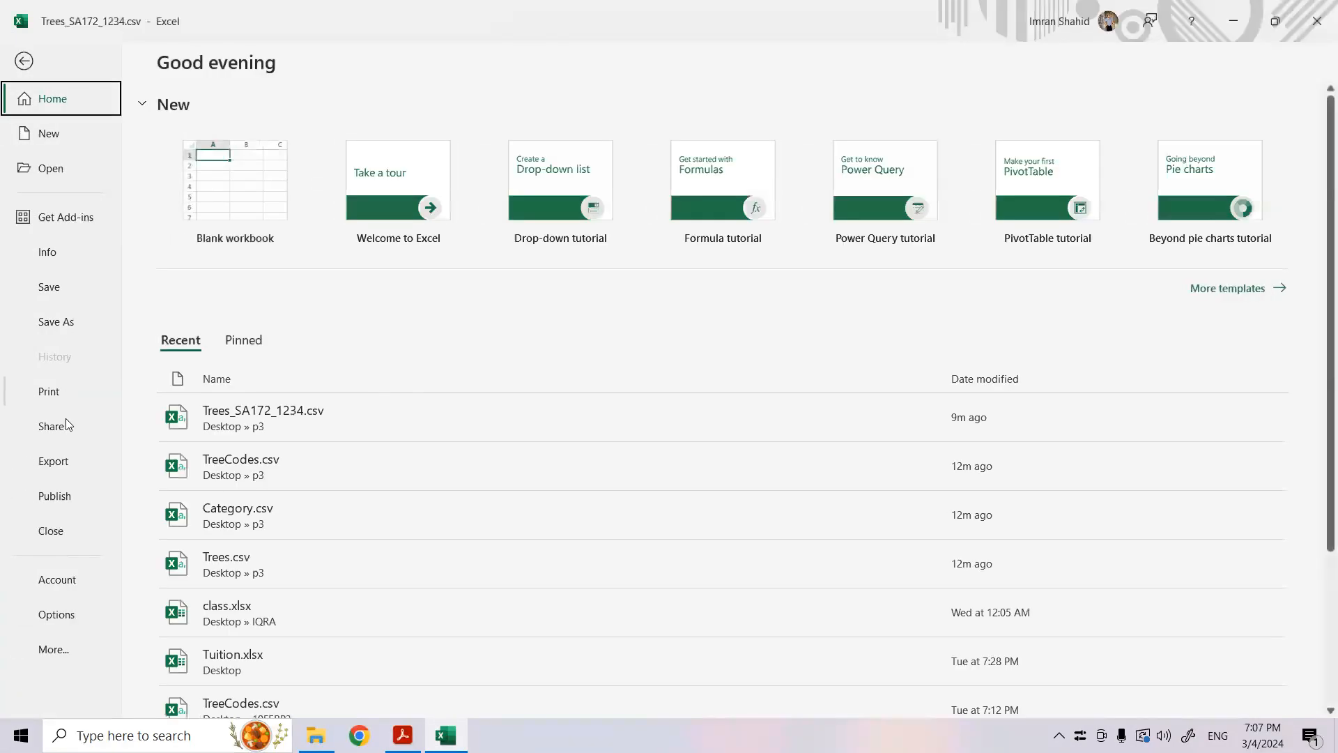
click(61, 399)
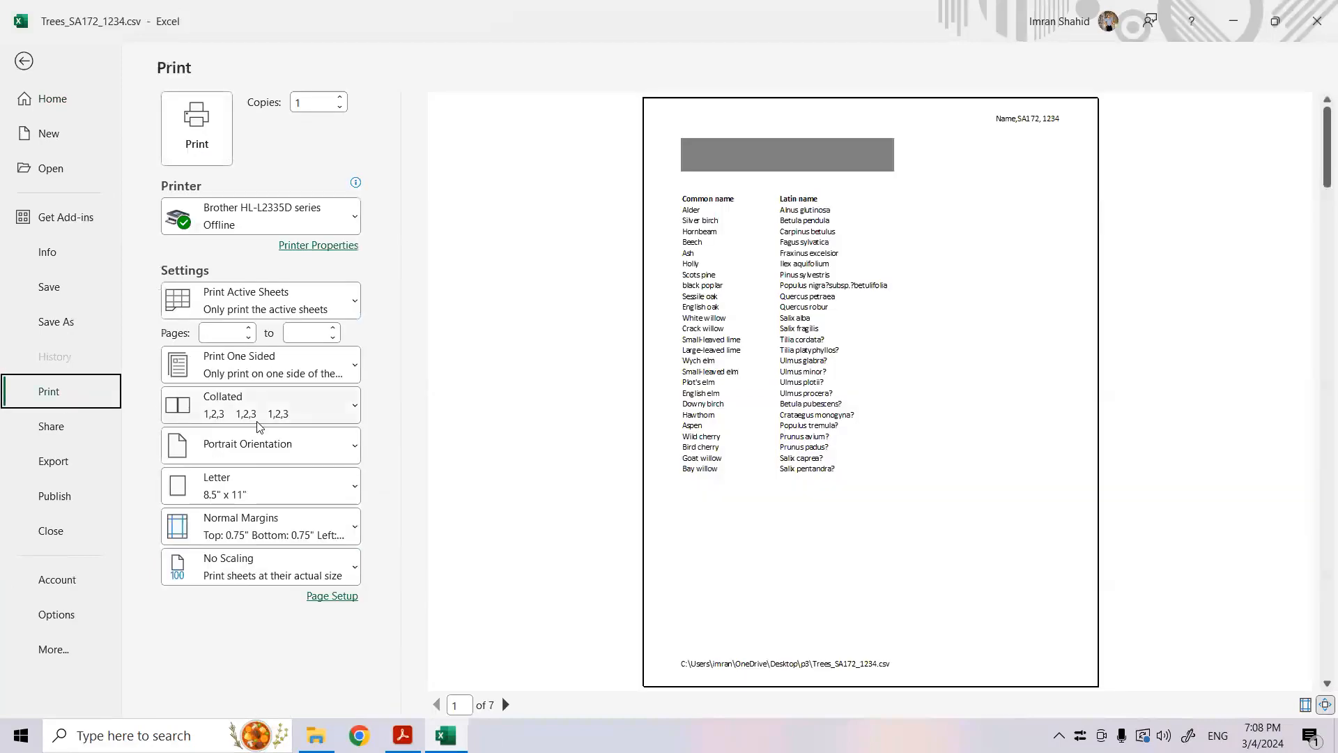
click(339, 598)
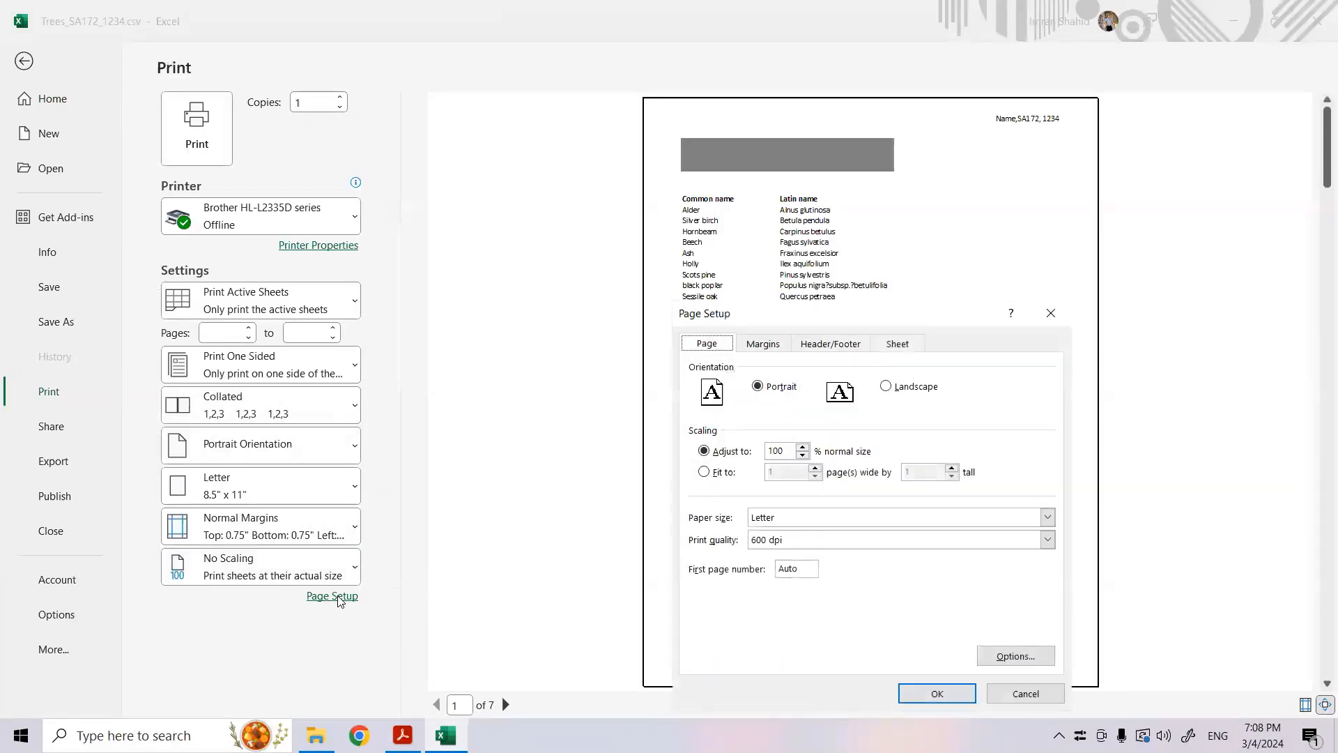
click(727, 473)
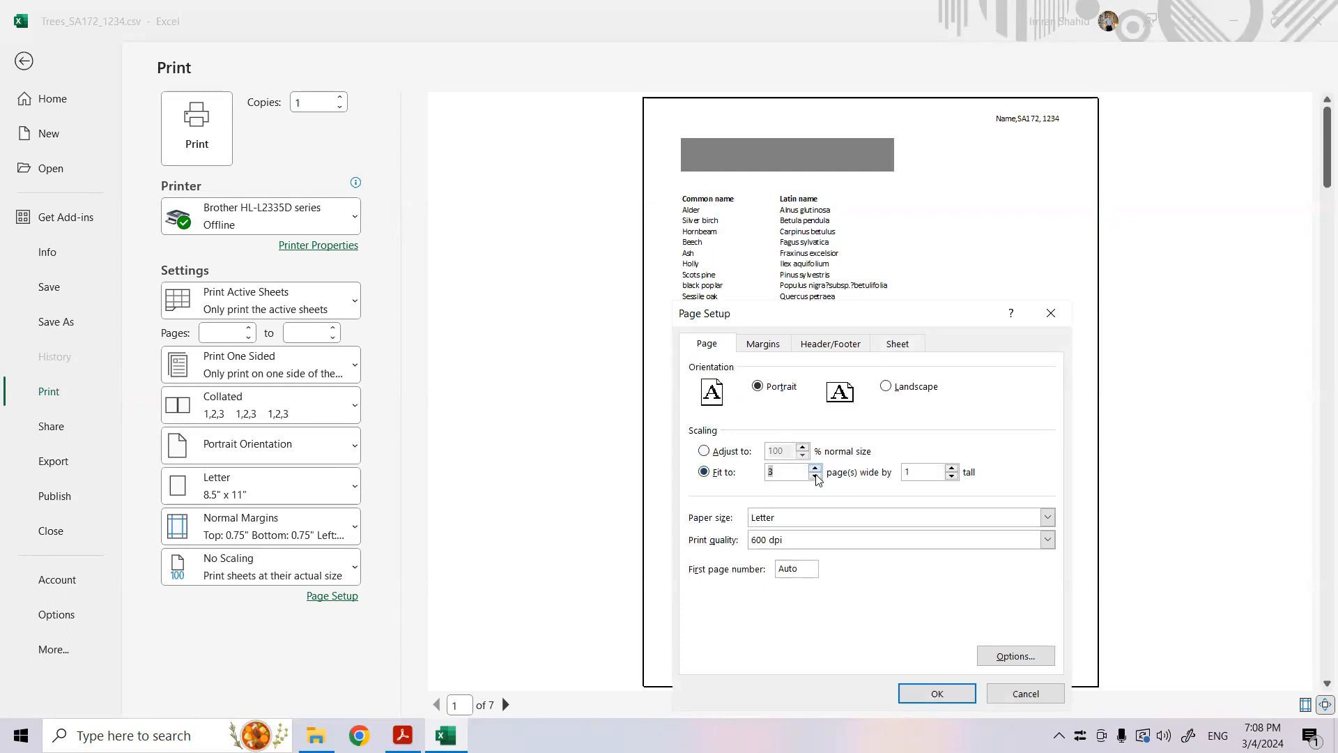
double_click(952, 469)
click(885, 388)
click(928, 695)
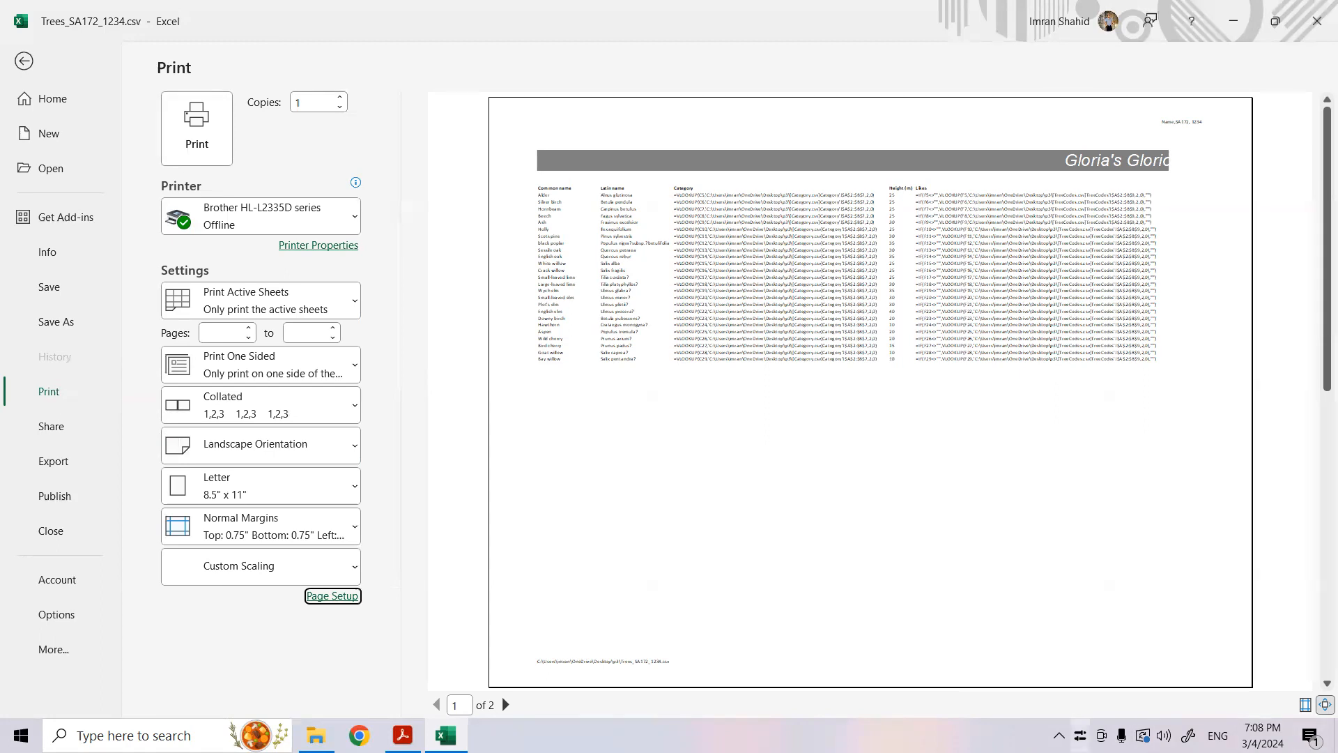
- Try scaling the printout to fit 3 pages wide by 3 tall and preview each of its pages
click(335, 596)
click(817, 470)
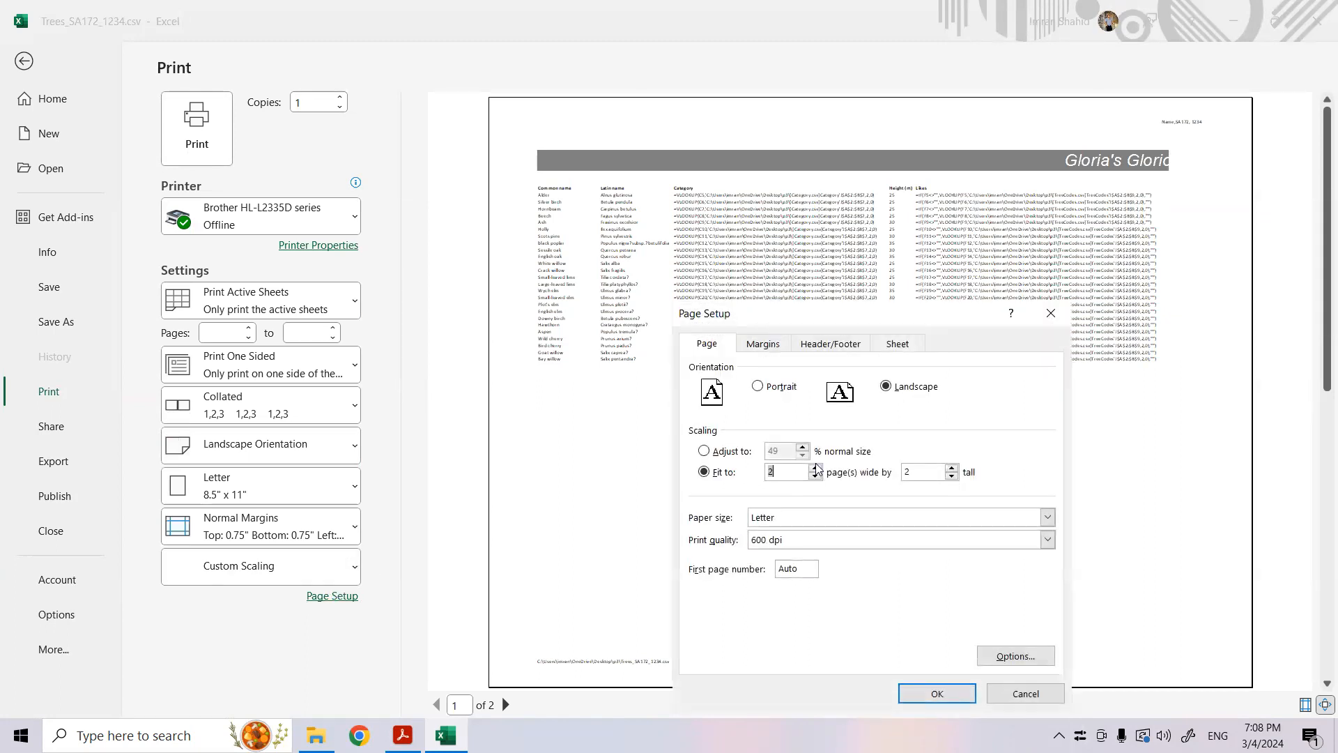
click(953, 468)
click(936, 693)
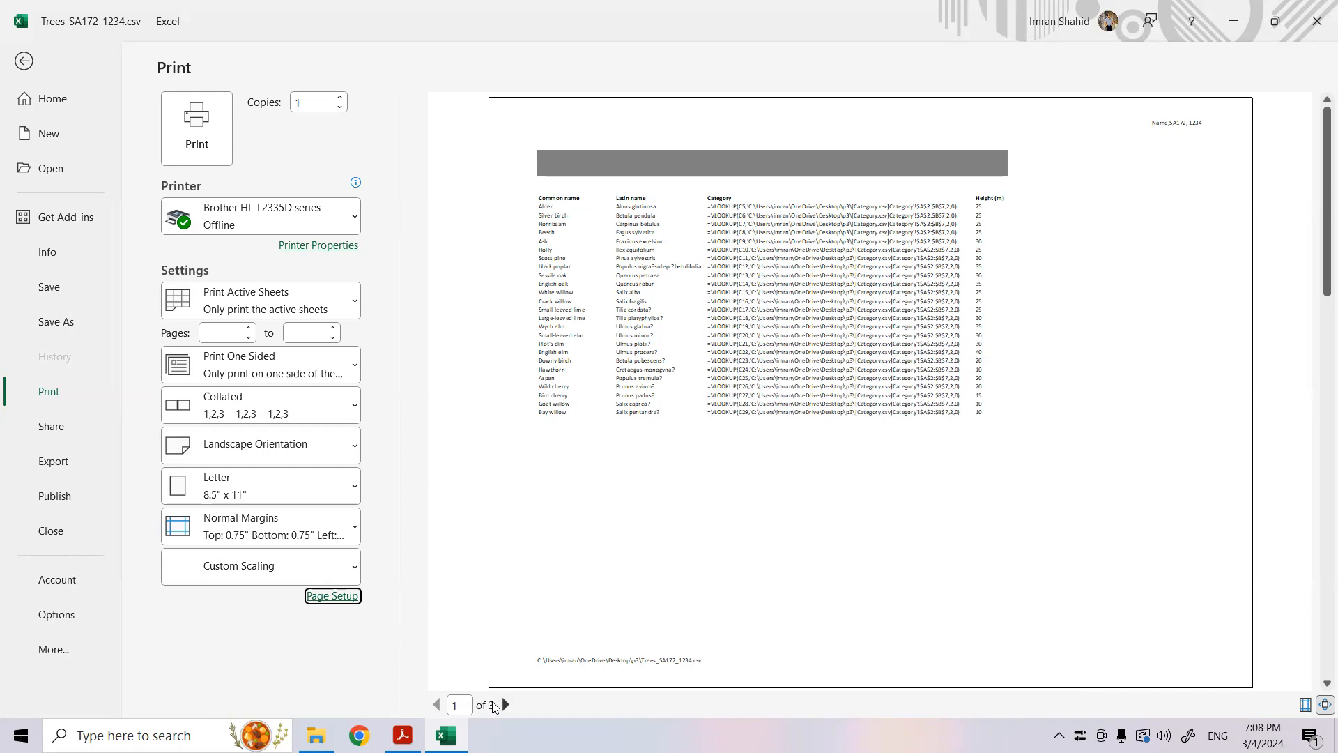
click(506, 705)
click(507, 705)
click(505, 701)
- Scale the printout to fit 4 pages wide by 4 tall in the page setup
click(335, 598)
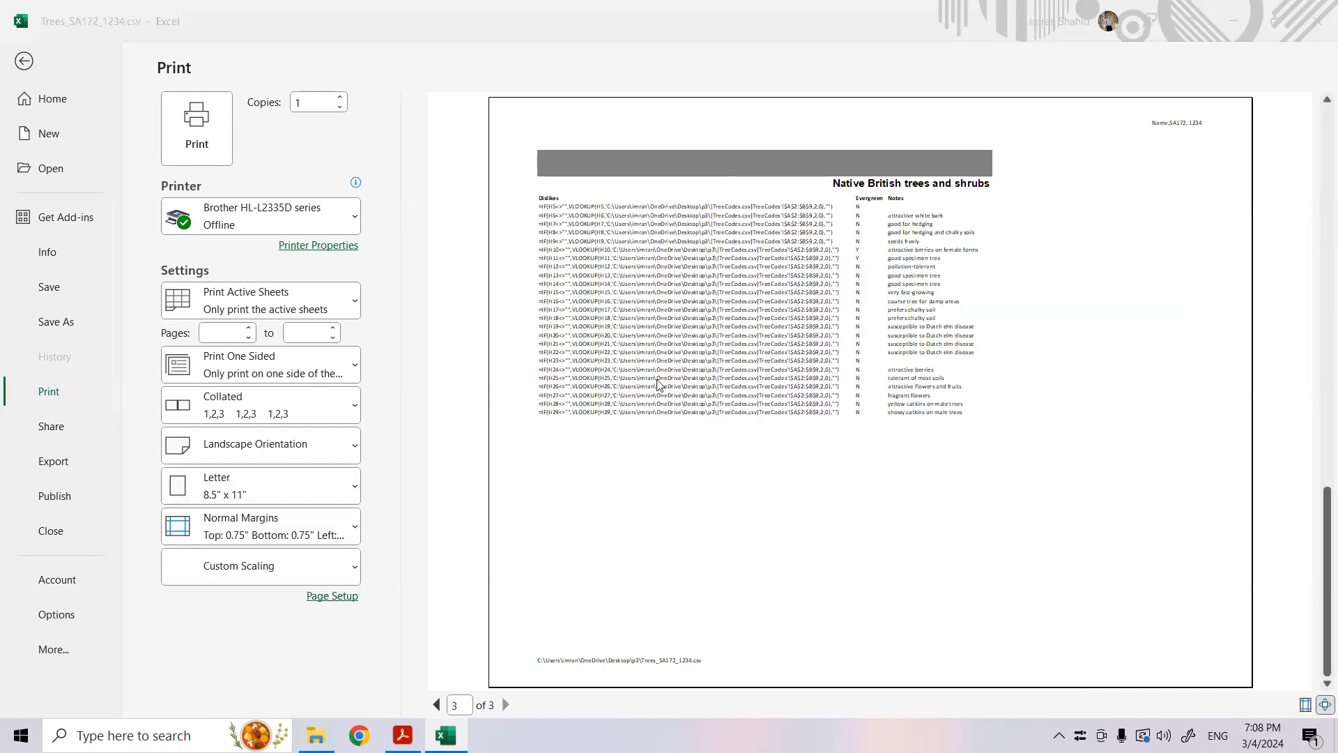
click(815, 467)
click(952, 469)
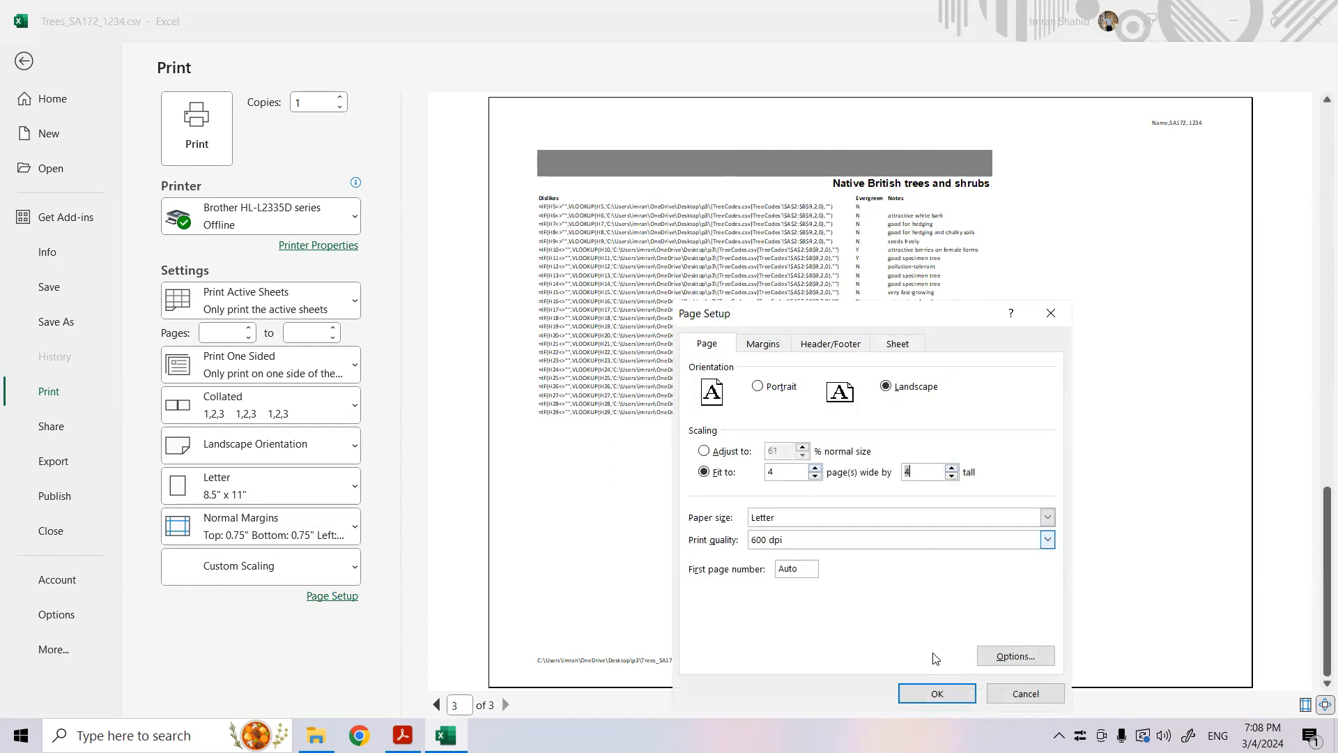
click(933, 693)
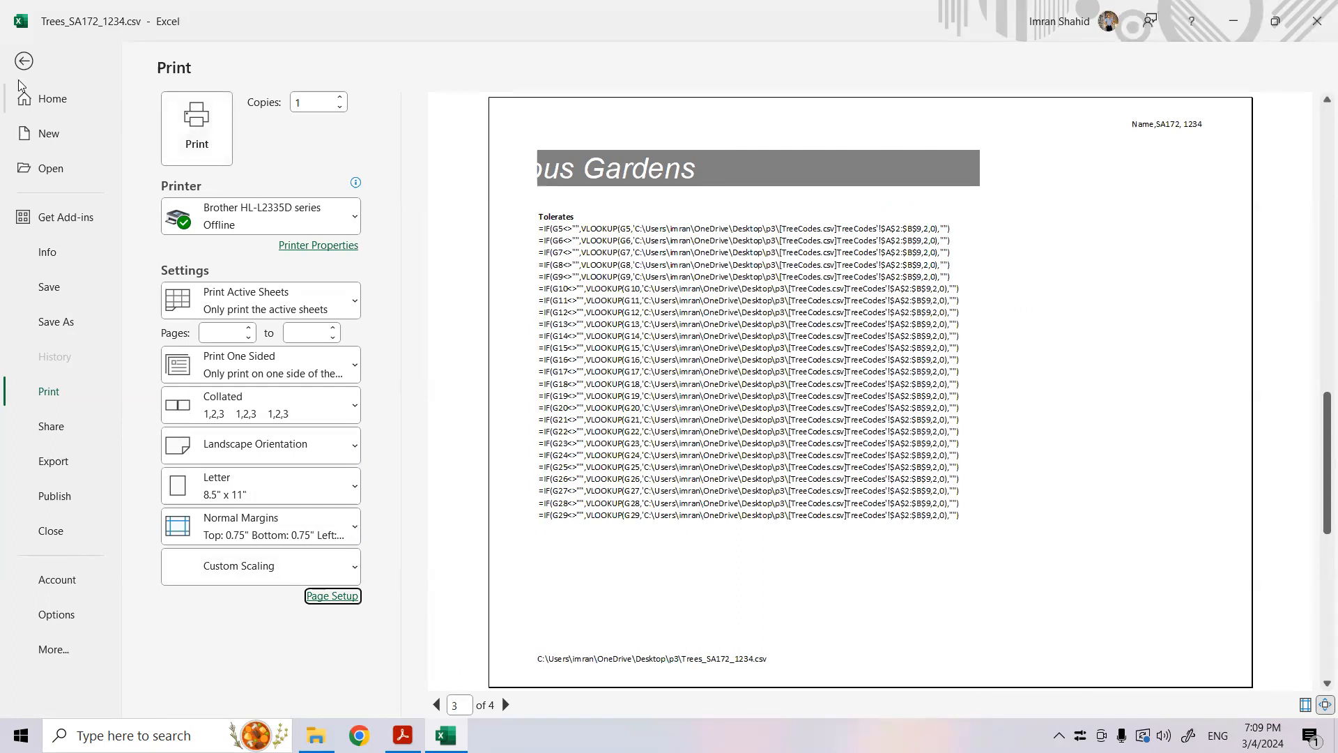
- Return from the print preview to the worksheet and switch from showing formulas back to showing values
click(24, 61)
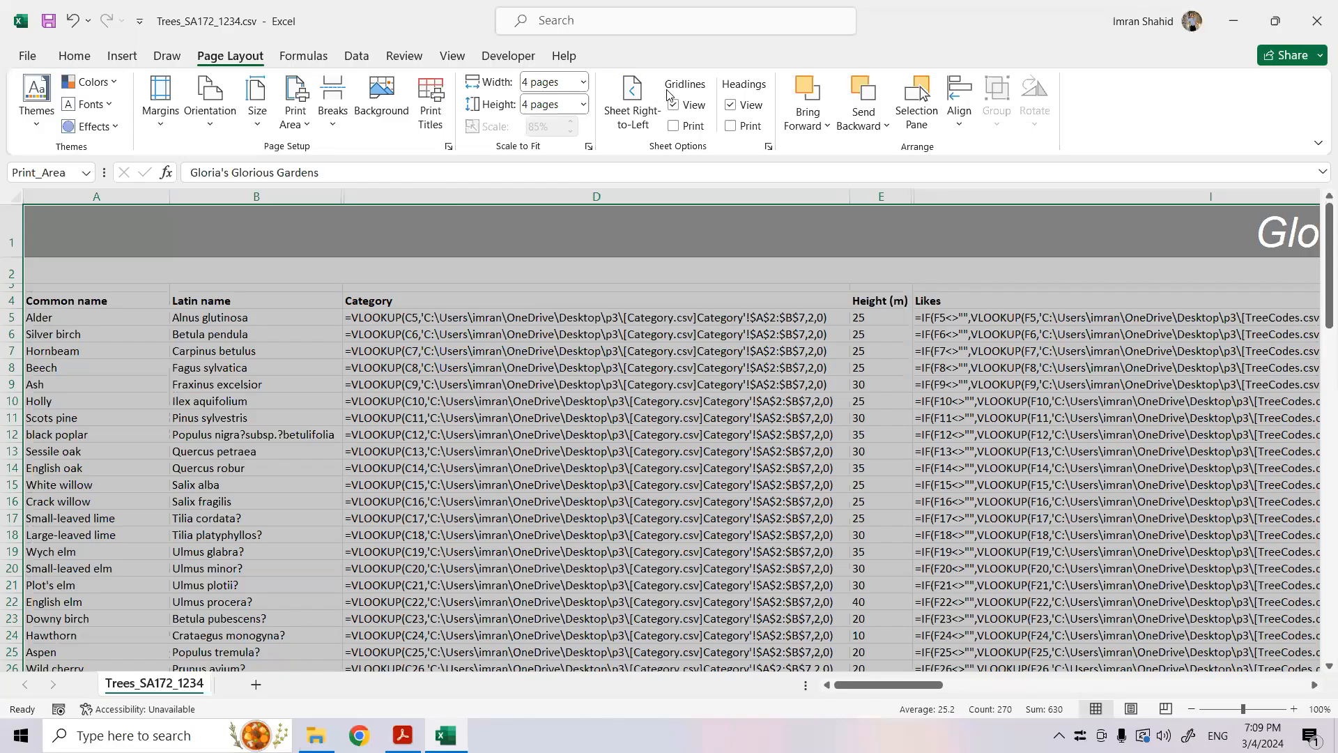
click(312, 57)
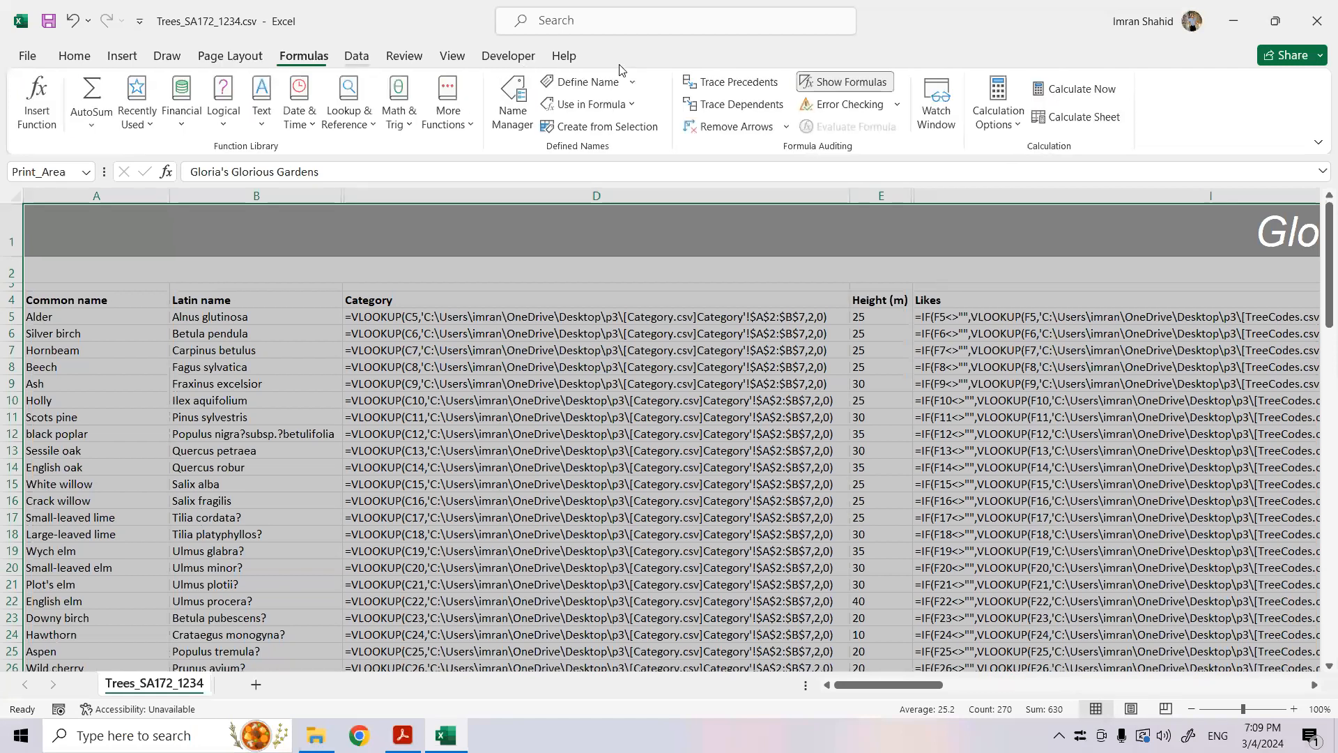
click(846, 82)
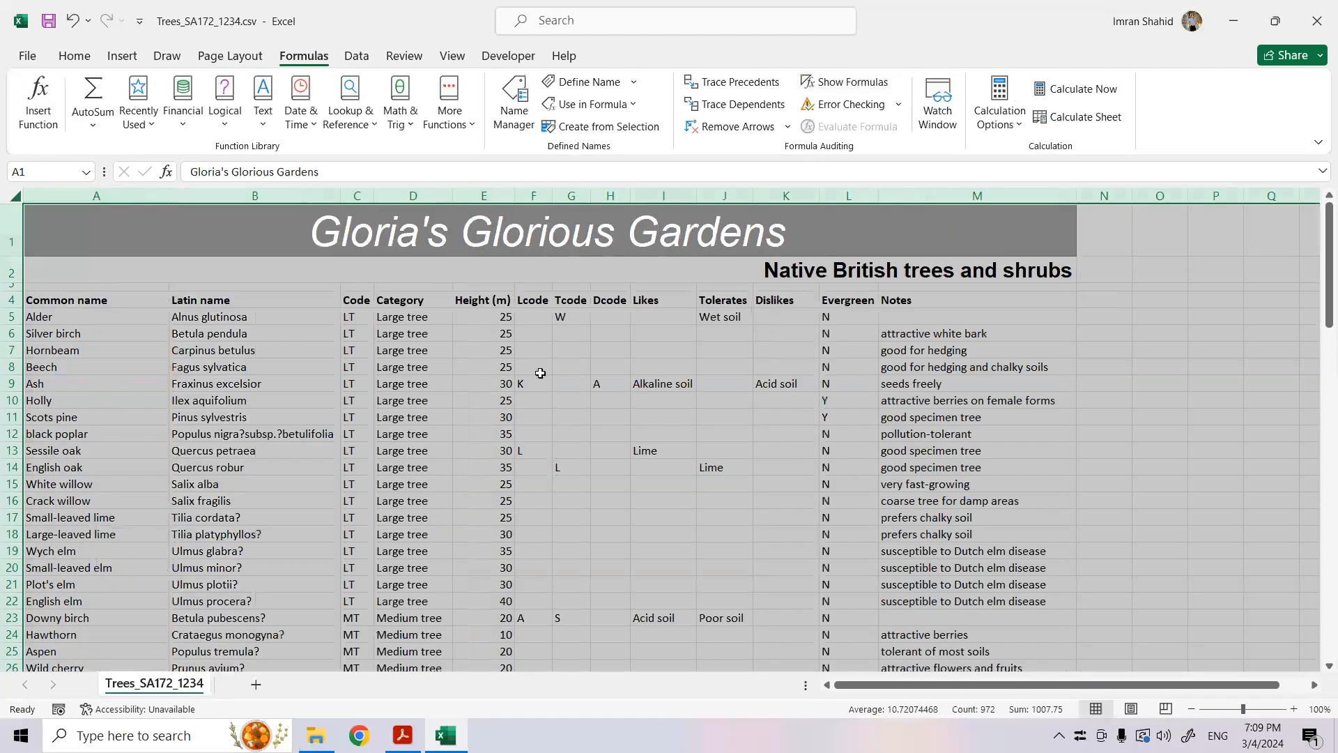
click(538, 369)
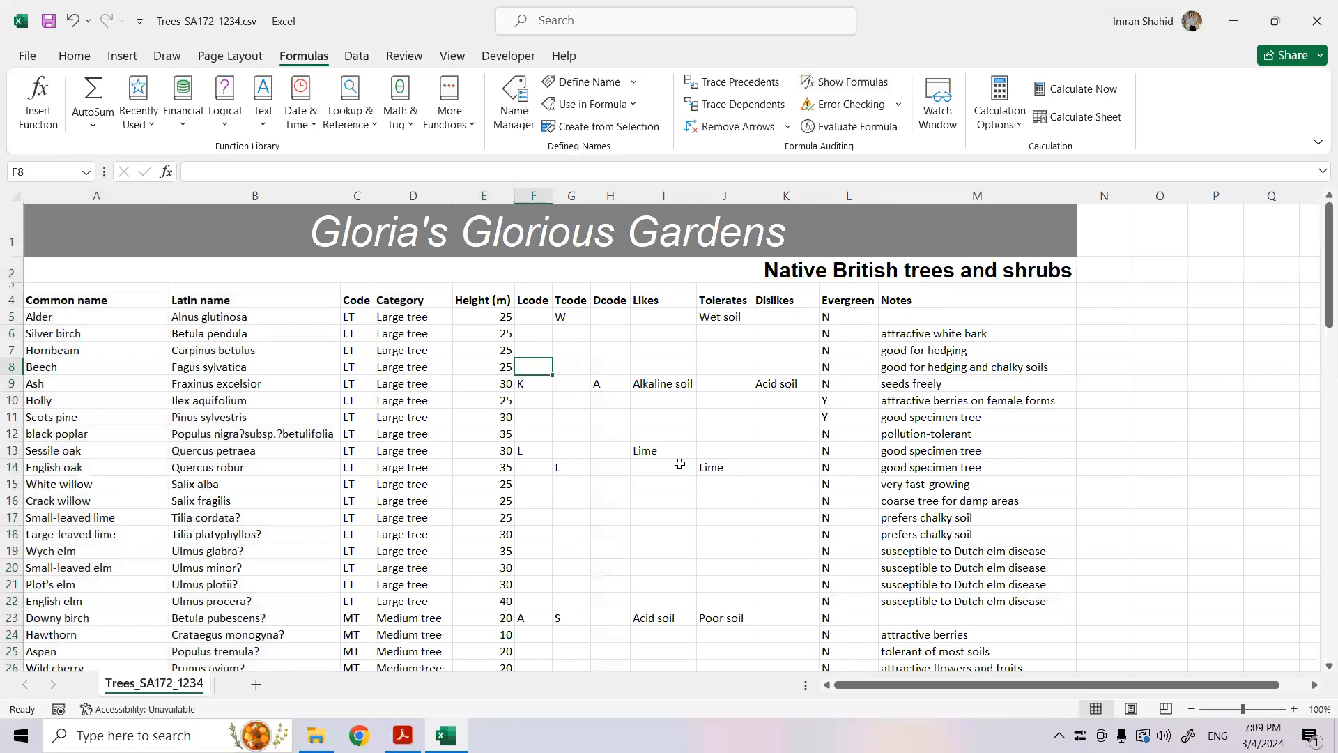
- Check which tree and shrub categories question 23 asks for in the exam paper PDF, and return to Excel
click(403, 735)
scroll(391, 560, down, 2)
scroll(435, 557, down, 10)
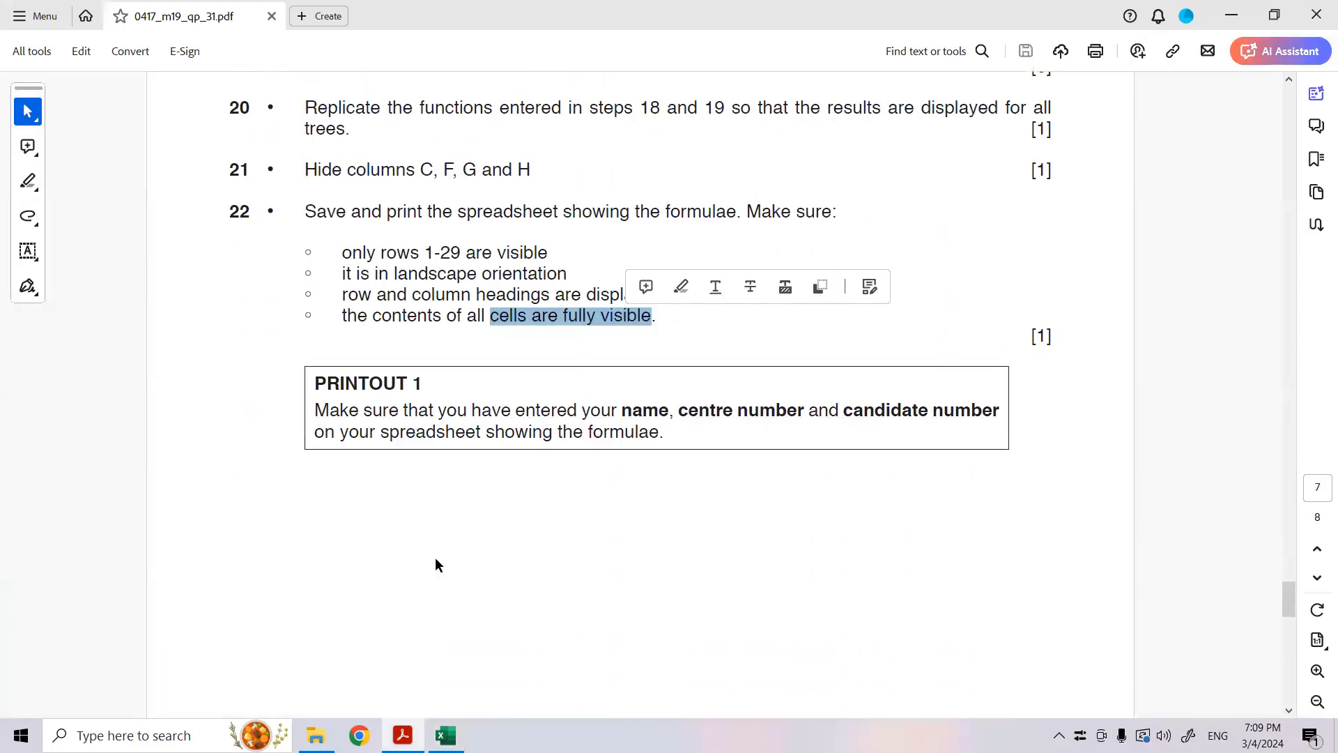
scroll(437, 562, down, 13)
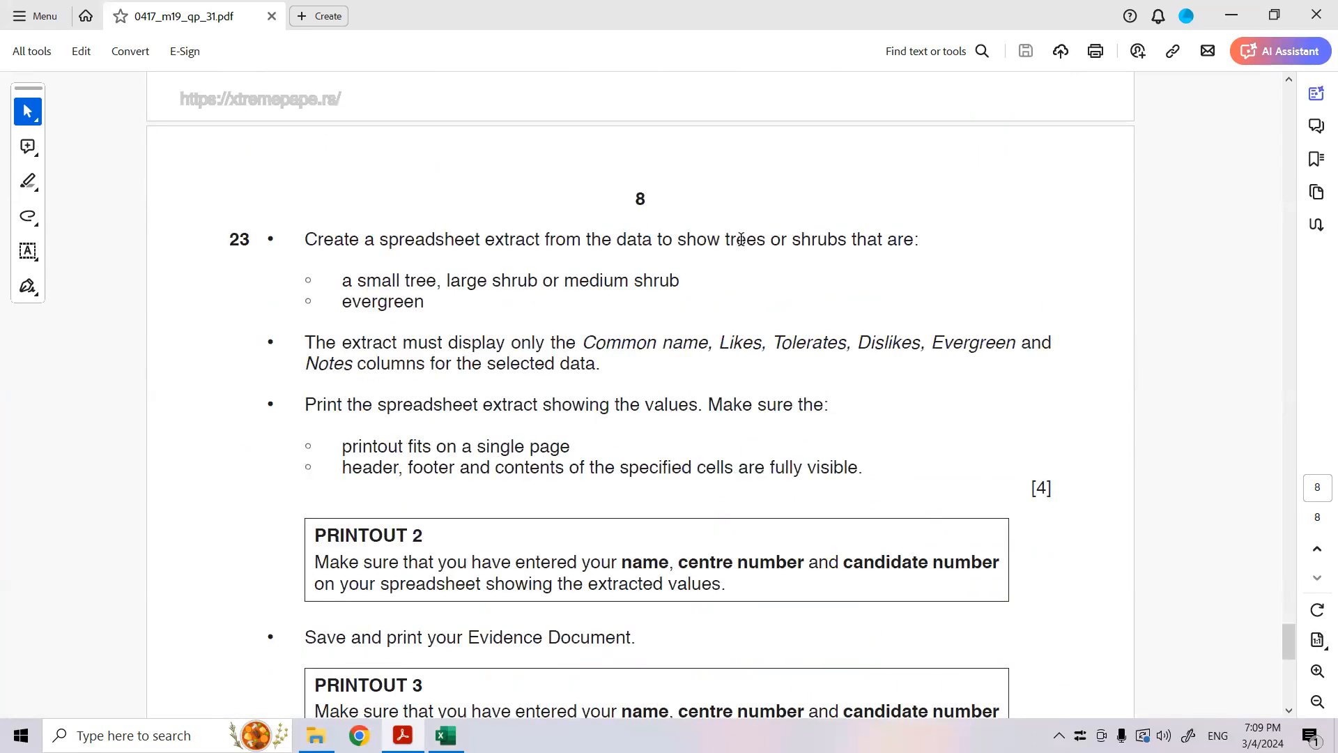
drag(357, 279, 682, 283)
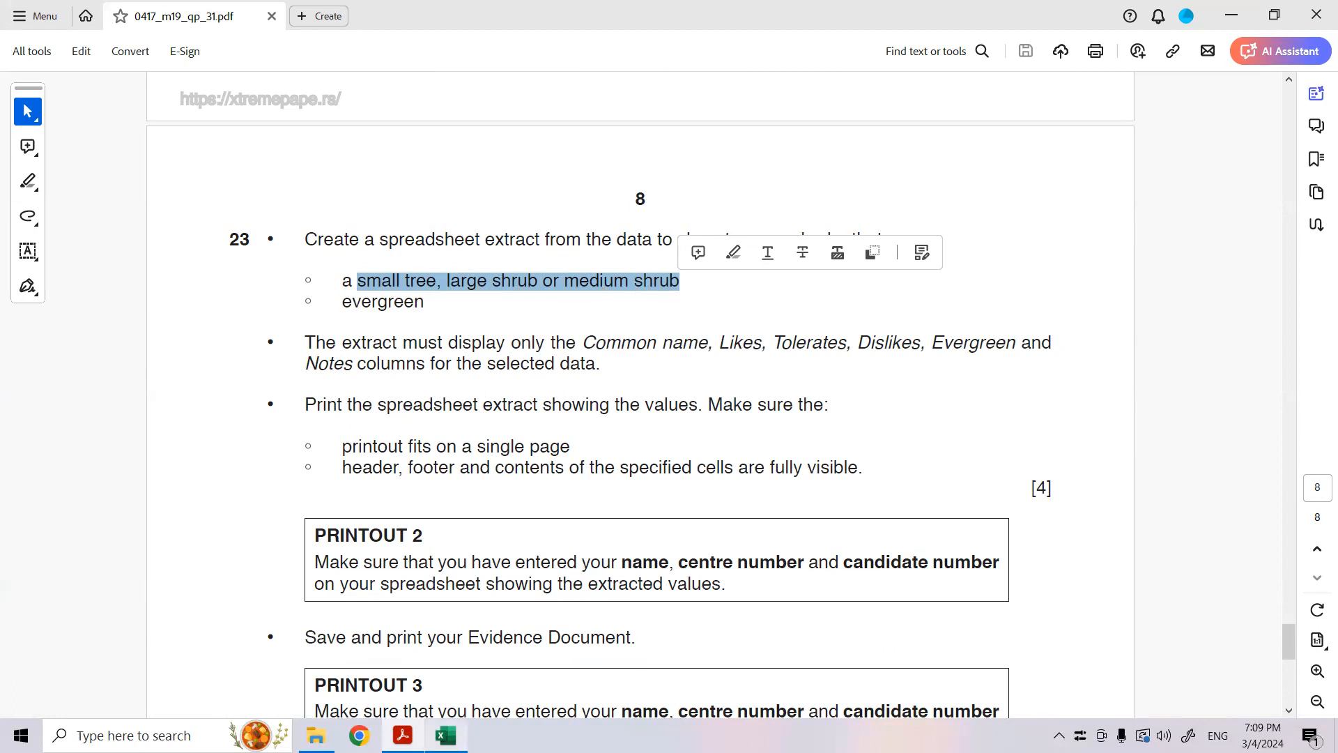
click(446, 735)
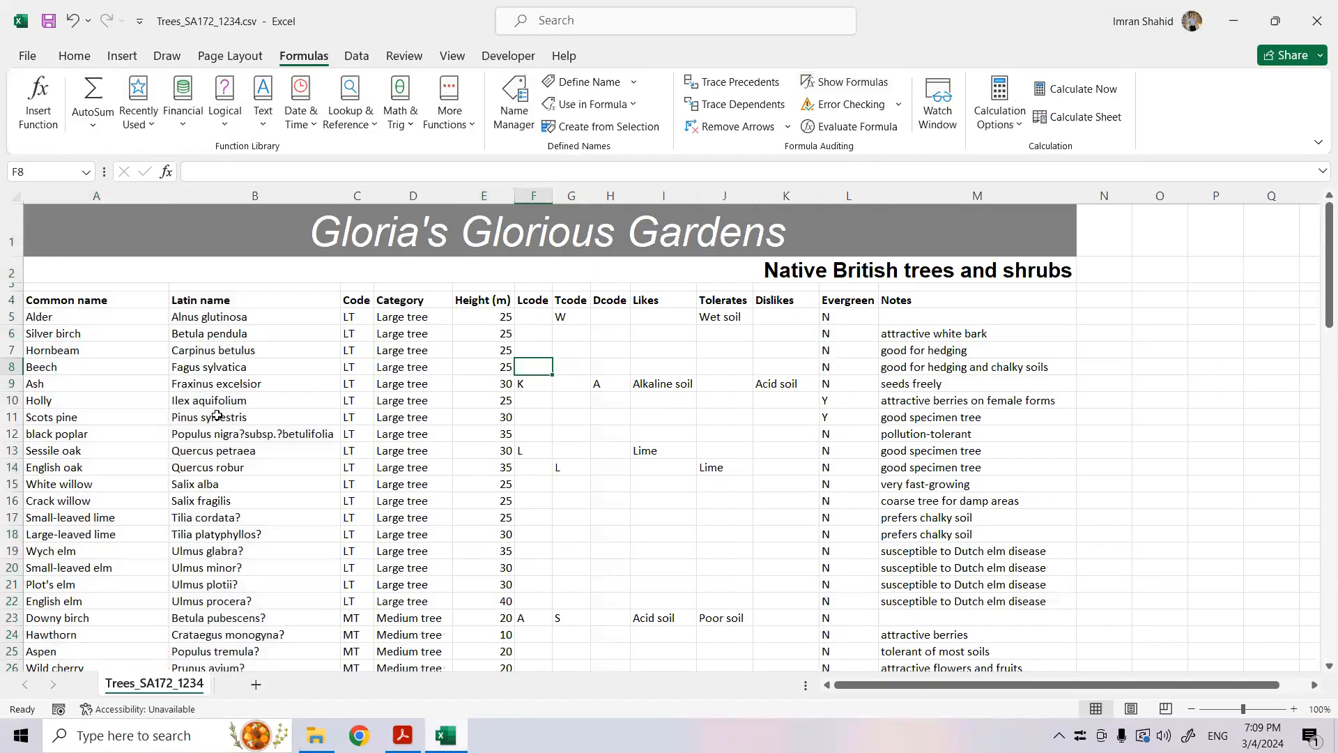
- Add filters to the column headings in row 4 of the Trees sheet
click(12, 301)
click(75, 56)
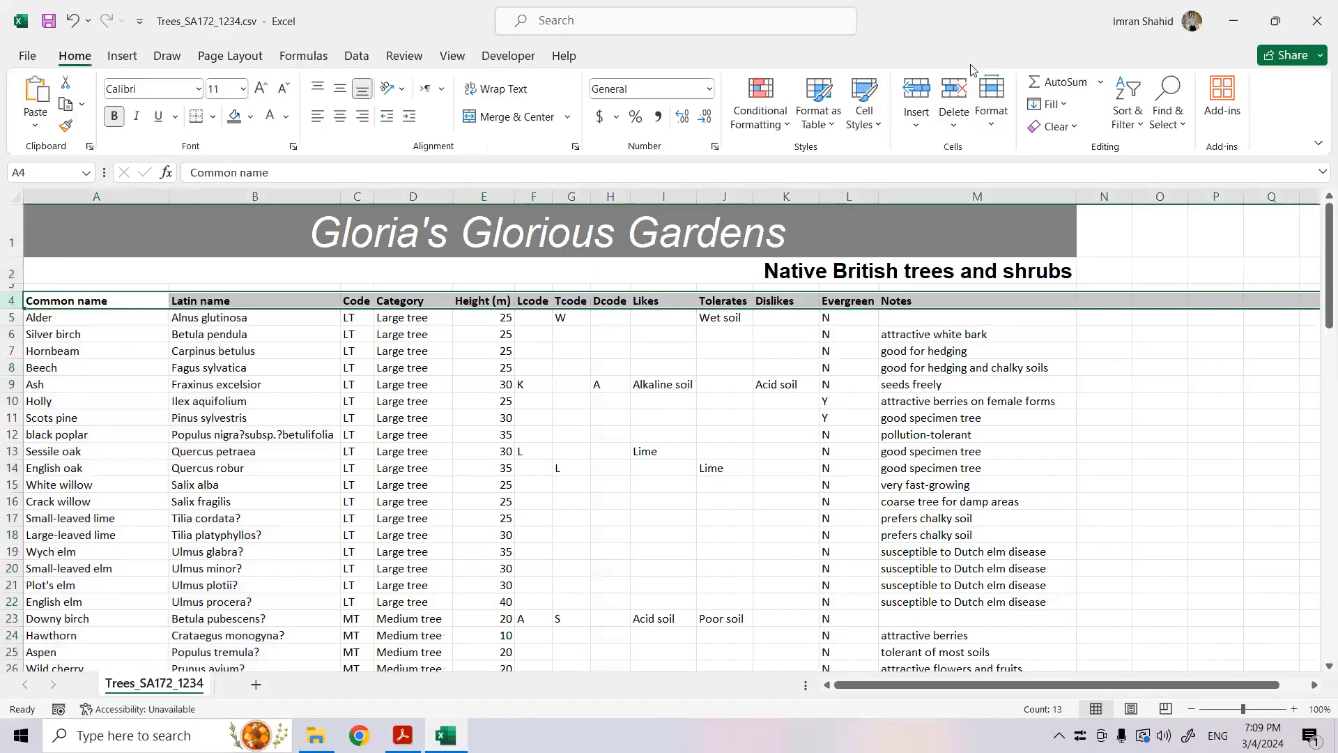
click(1127, 104)
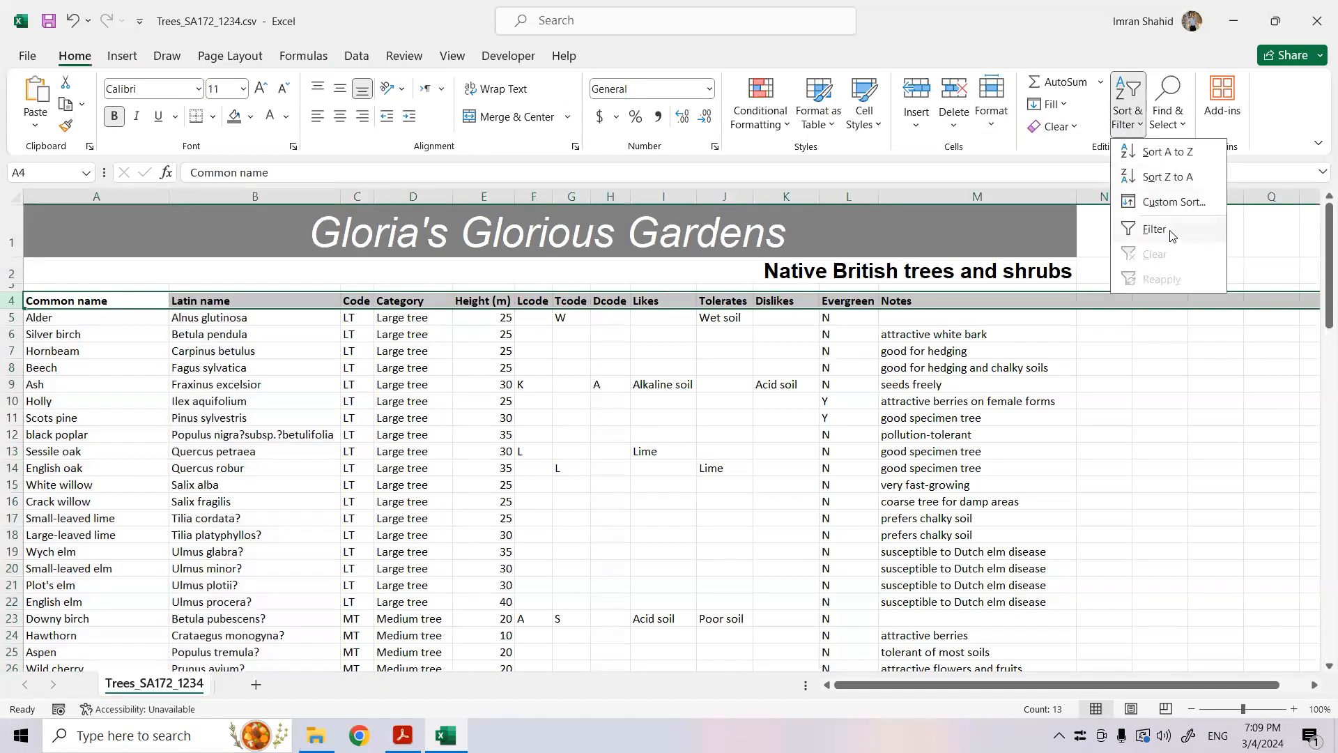
click(1154, 229)
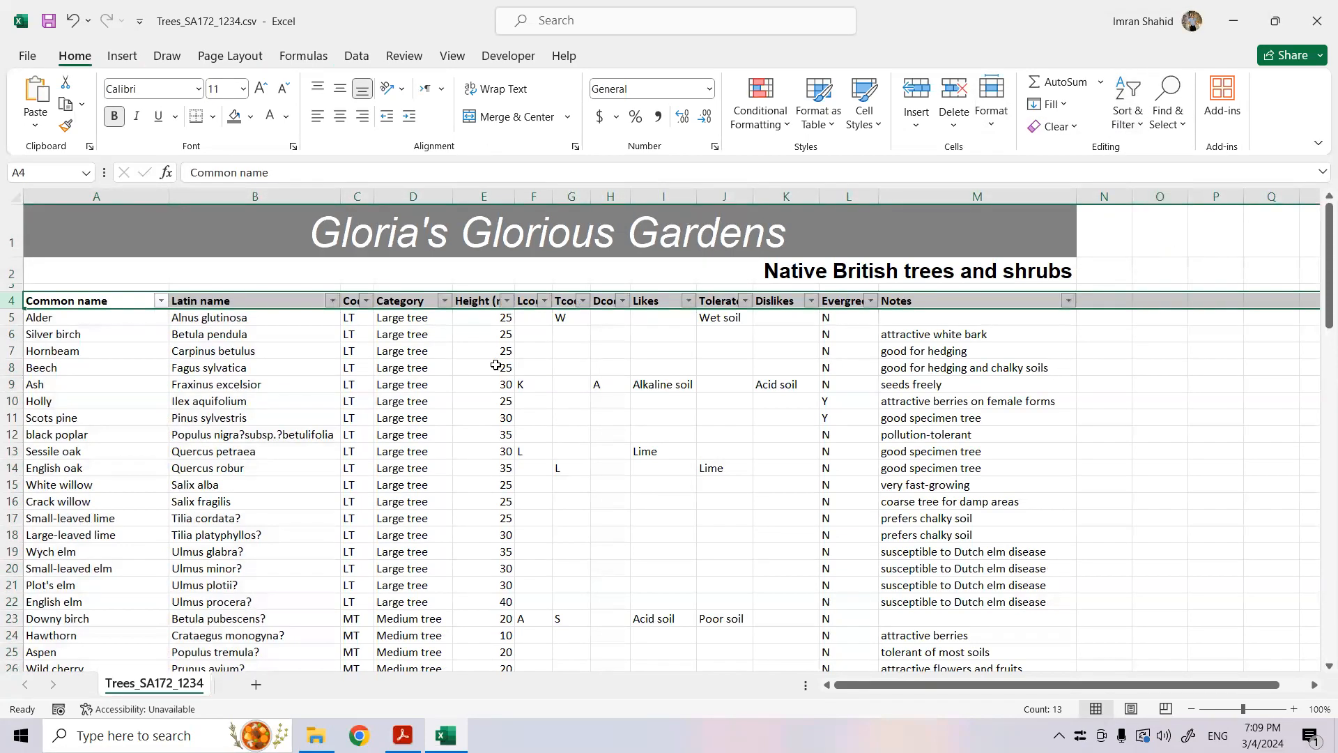
- Filter the Category column to Large shrub, Medium shrub and Small tree, rechecking the required categories in the exam paper PDF
click(445, 302)
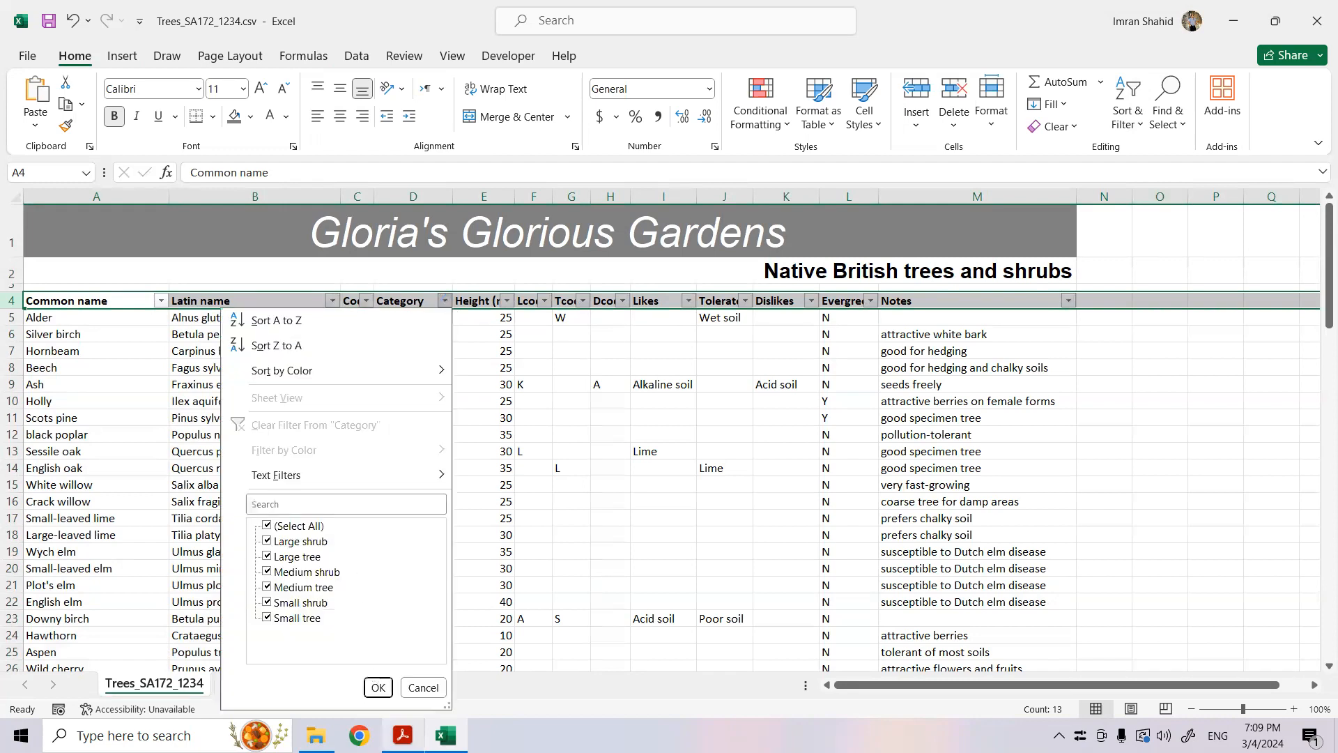
click(402, 735)
mouse_move(445, 736)
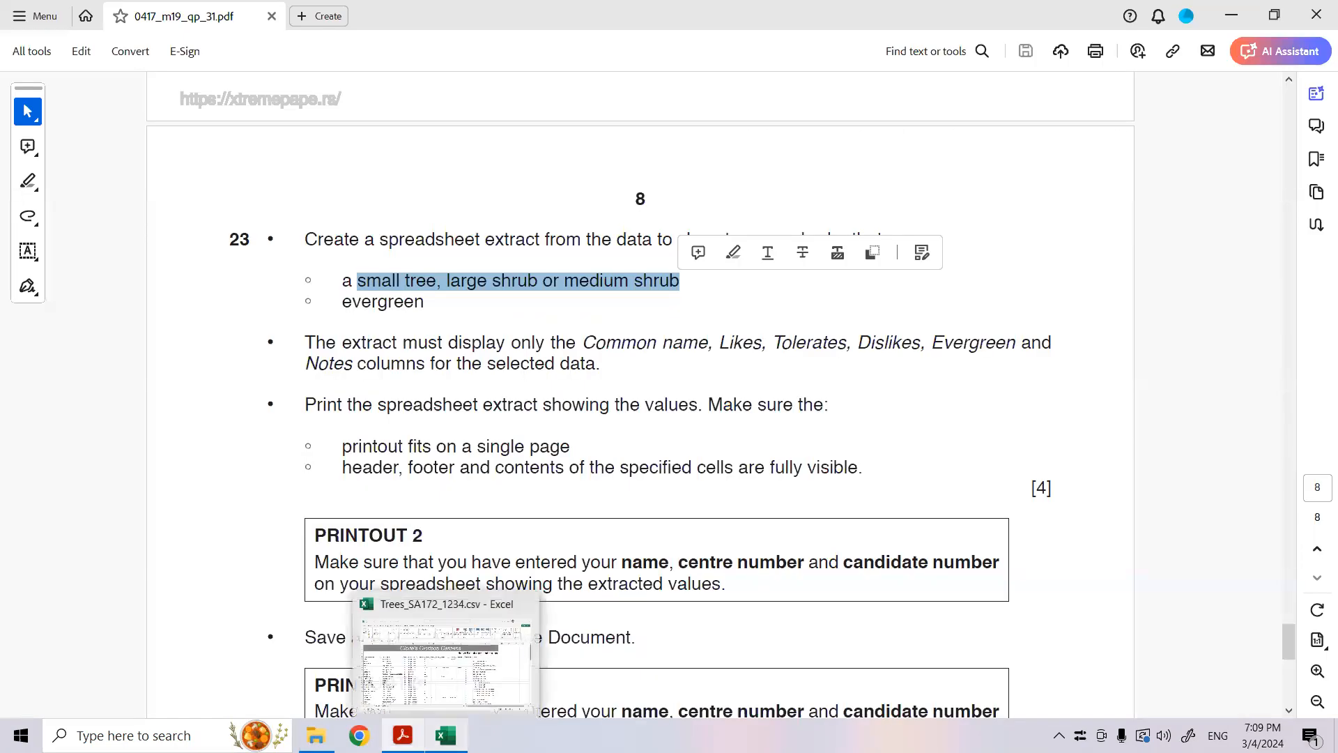
click(445, 735)
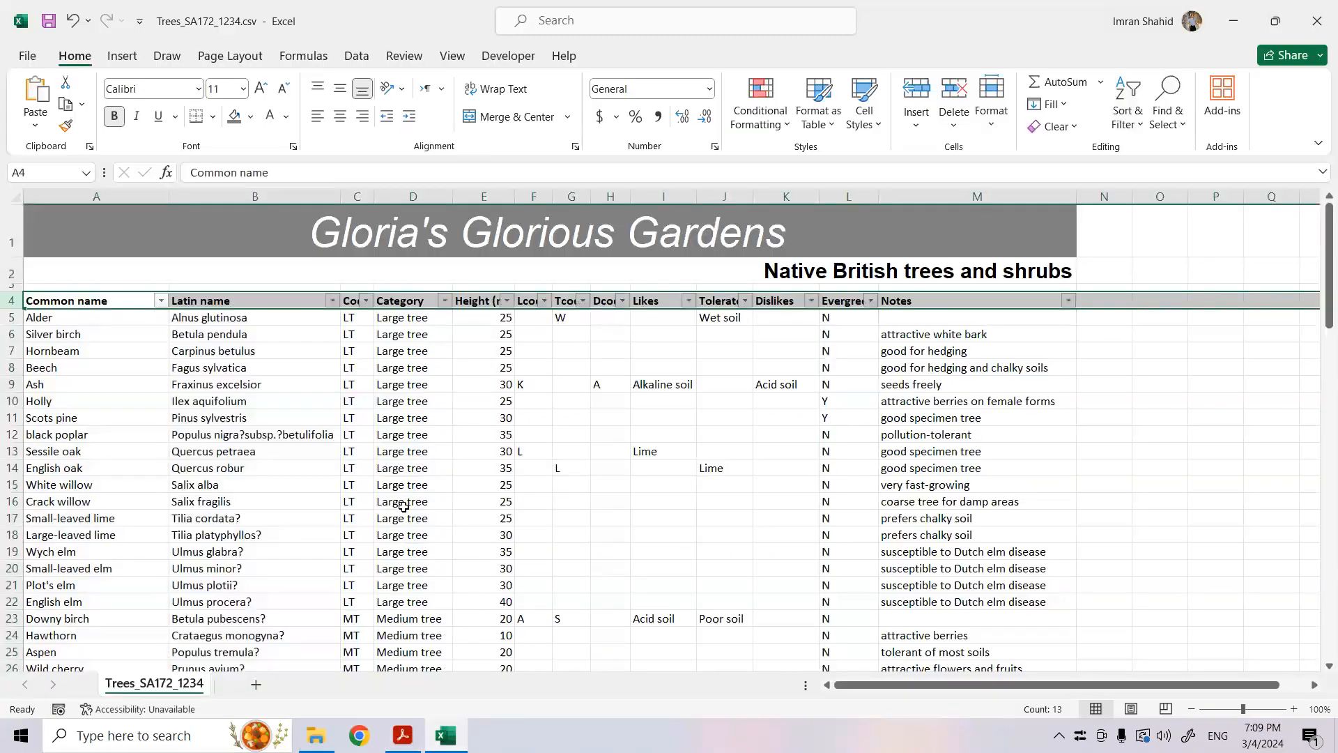
click(445, 301)
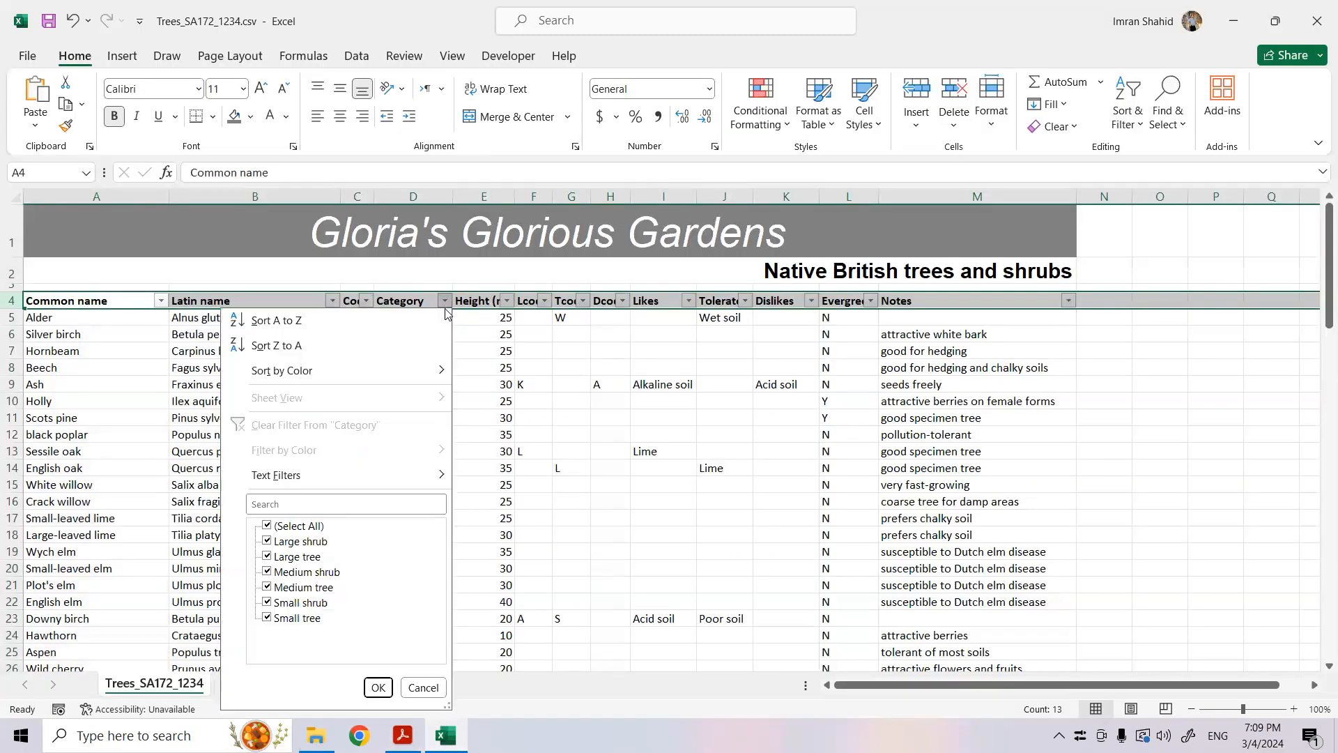
click(267, 526)
click(267, 542)
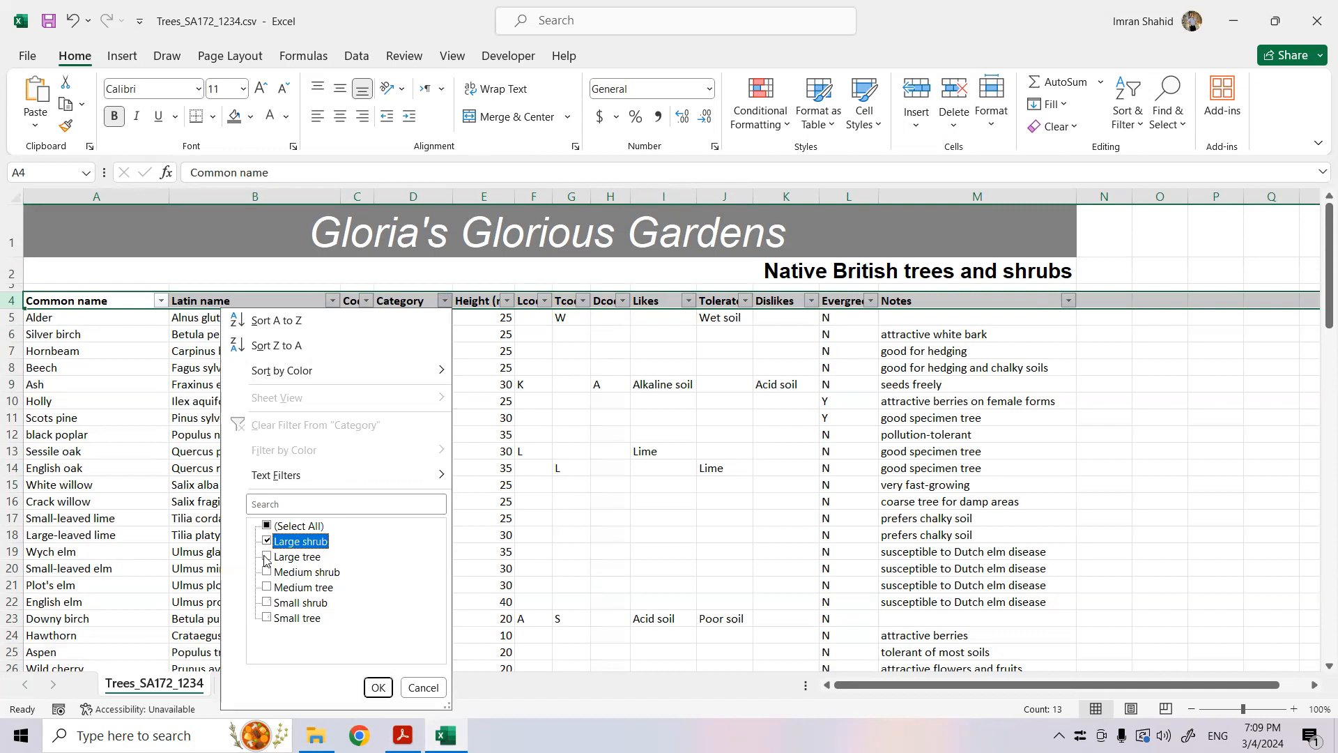
click(267, 572)
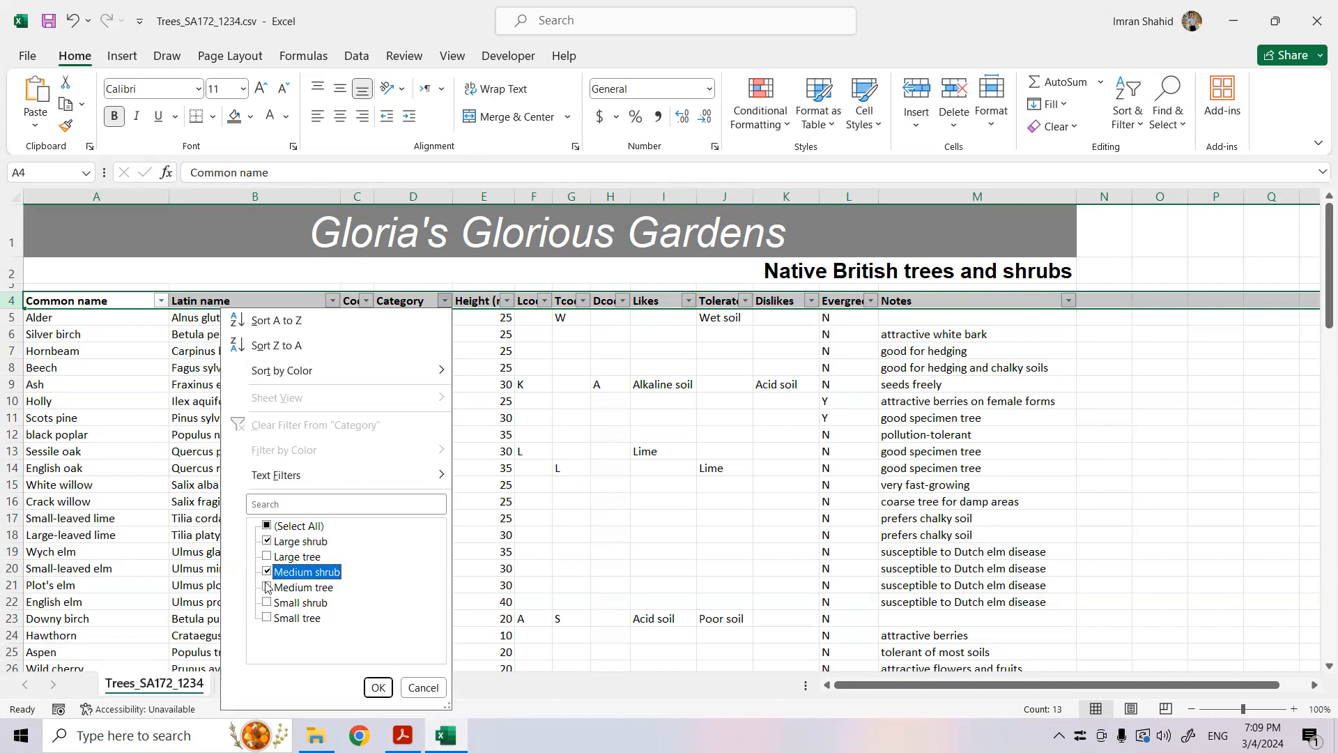
click(267, 618)
click(377, 688)
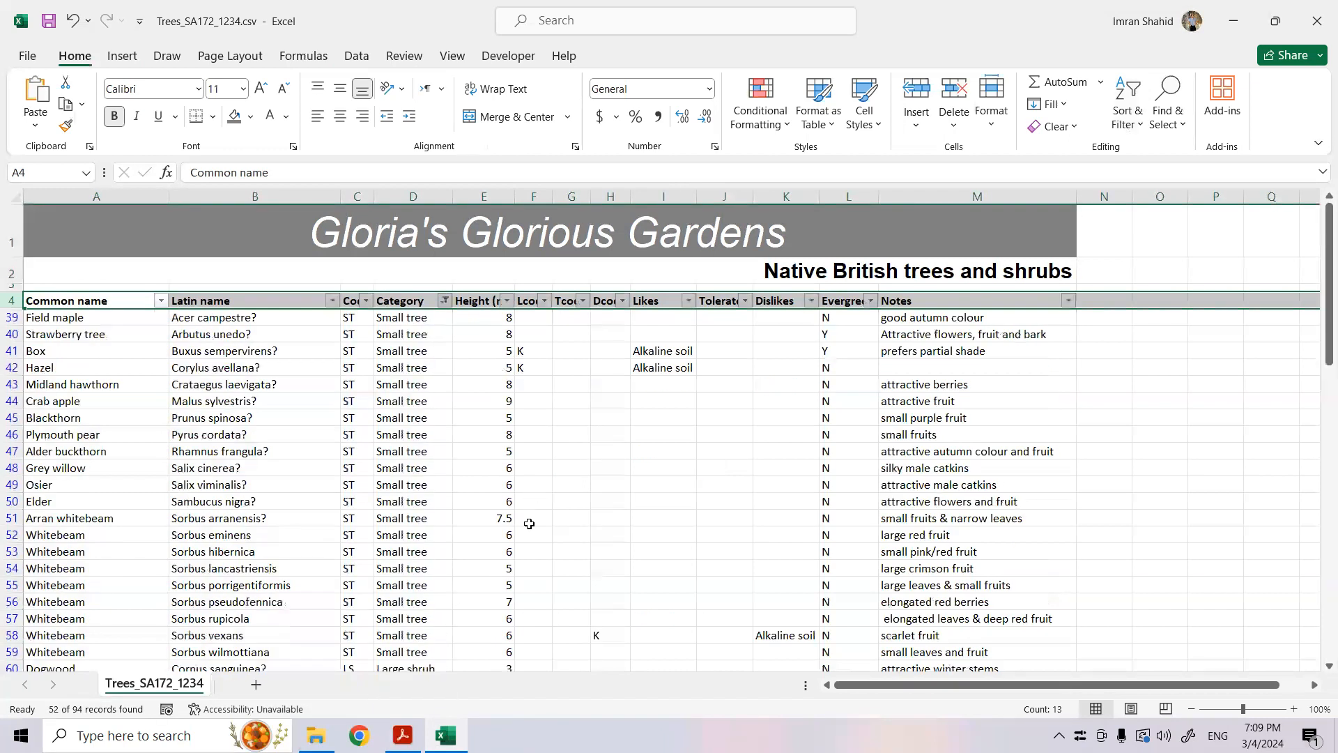
- Look through the filtered rows and check question 23's evergreen criterion in the exam paper PDF before returning to Excel
scroll(549, 538, down, 3)
scroll(481, 702, up, 2)
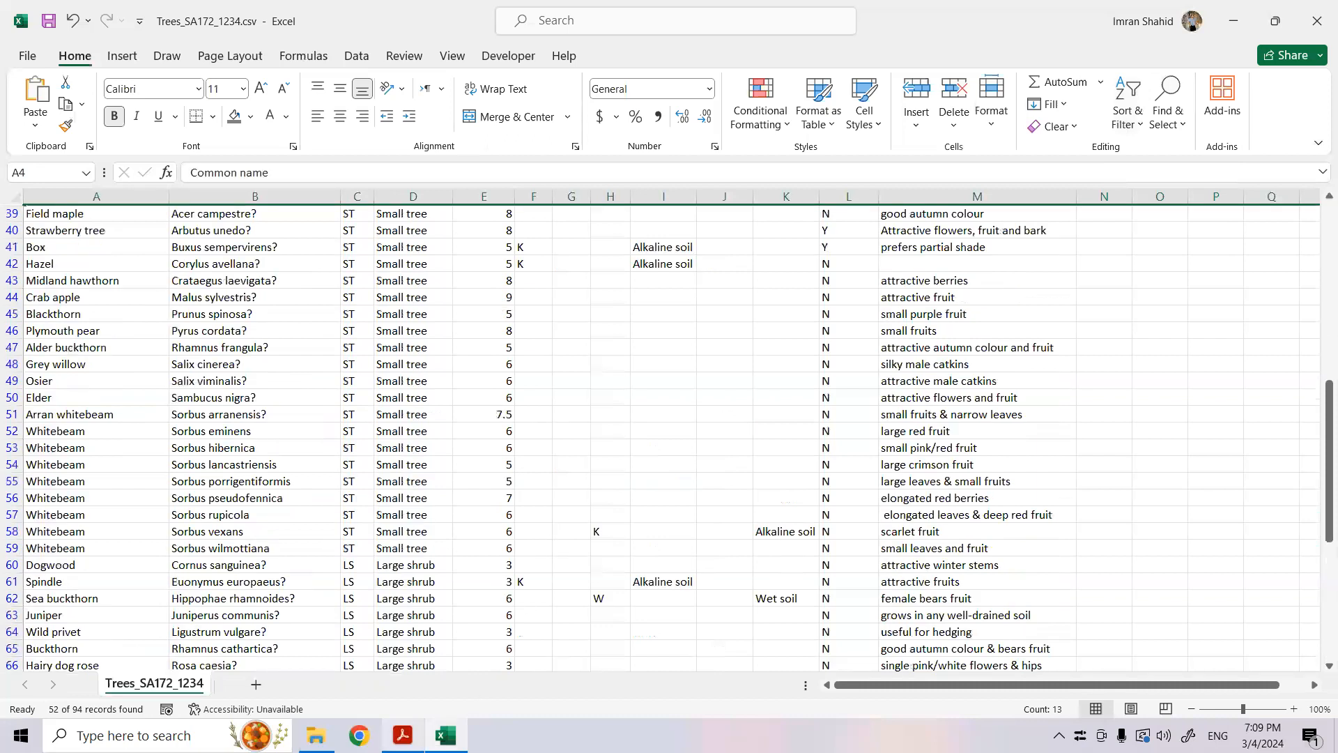
click(403, 735)
drag(373, 305, 404, 305)
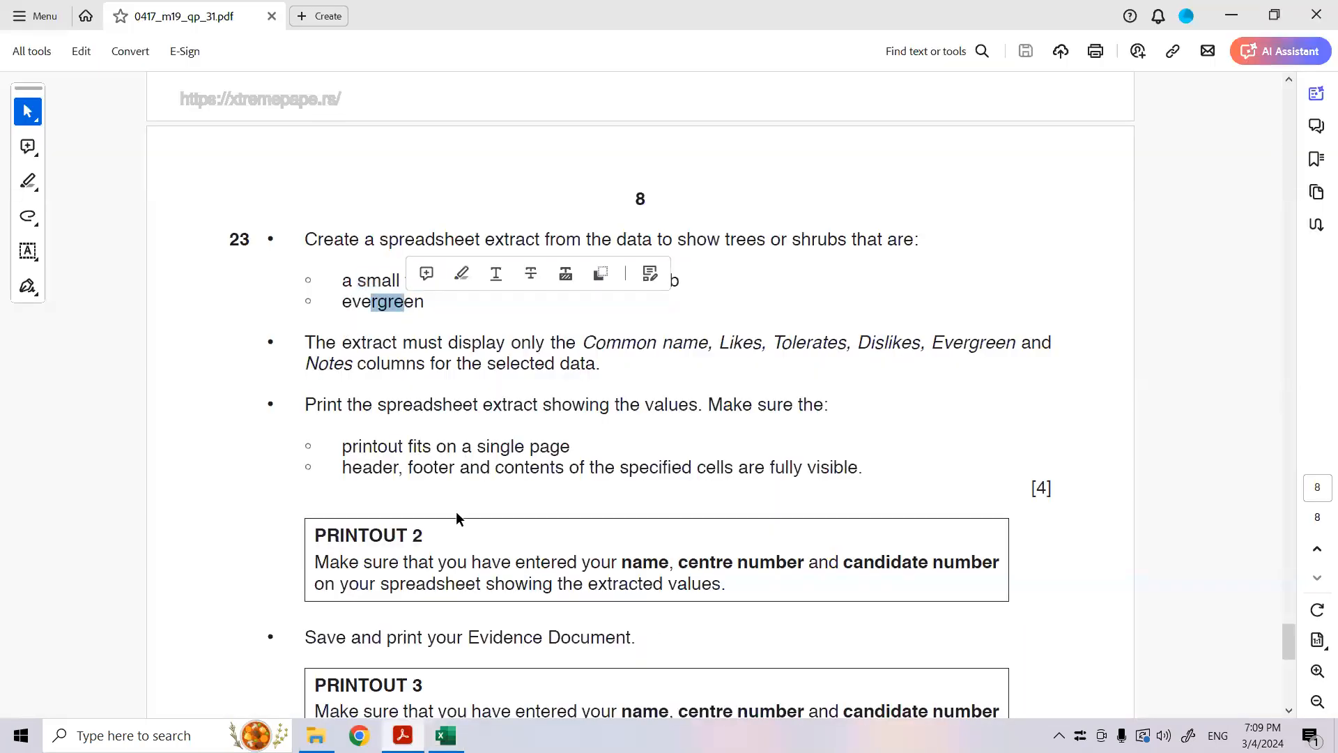
click(446, 735)
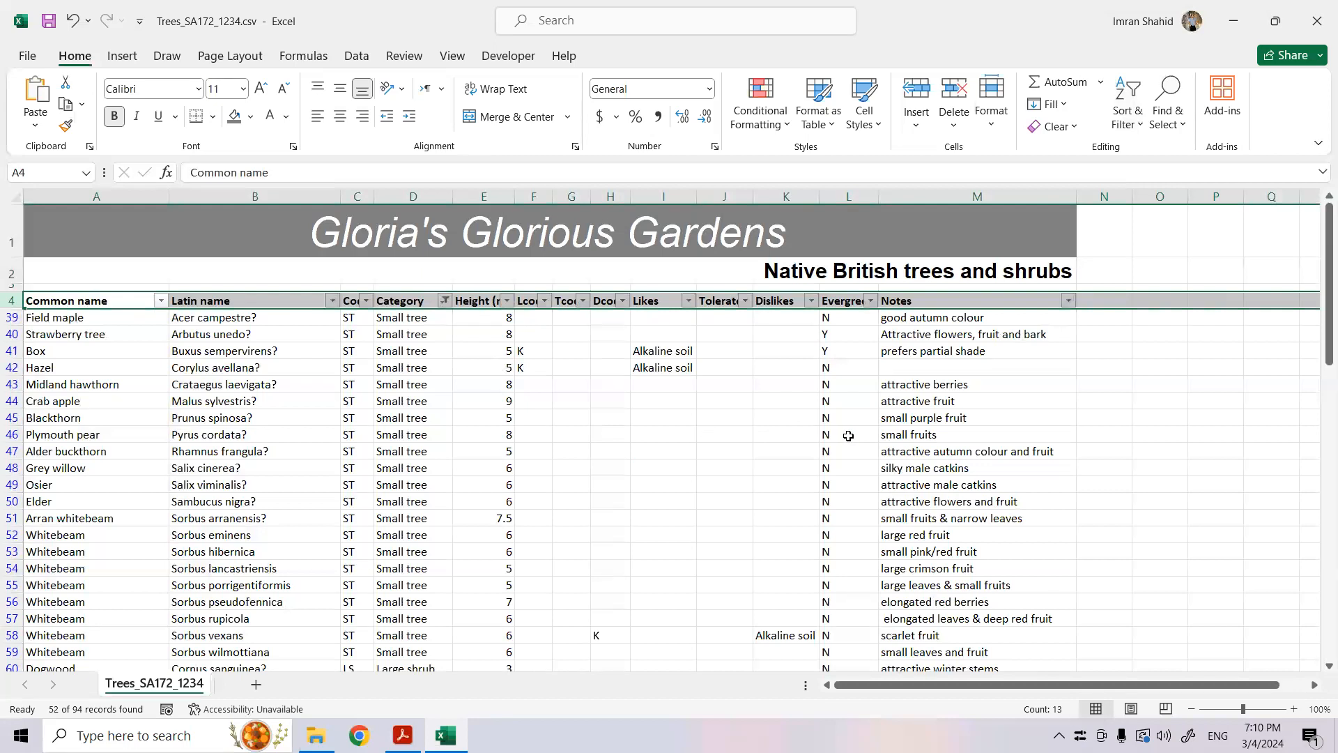
click(403, 736)
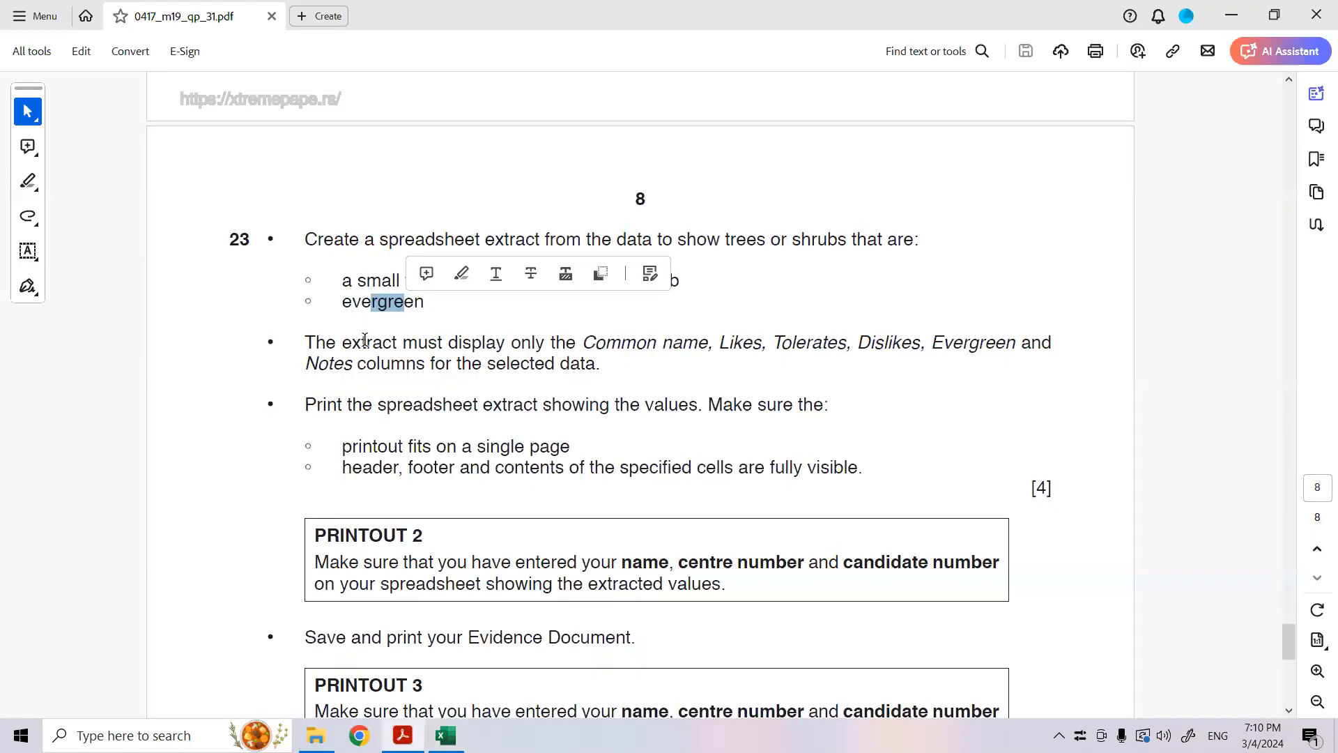
drag(339, 307, 427, 301)
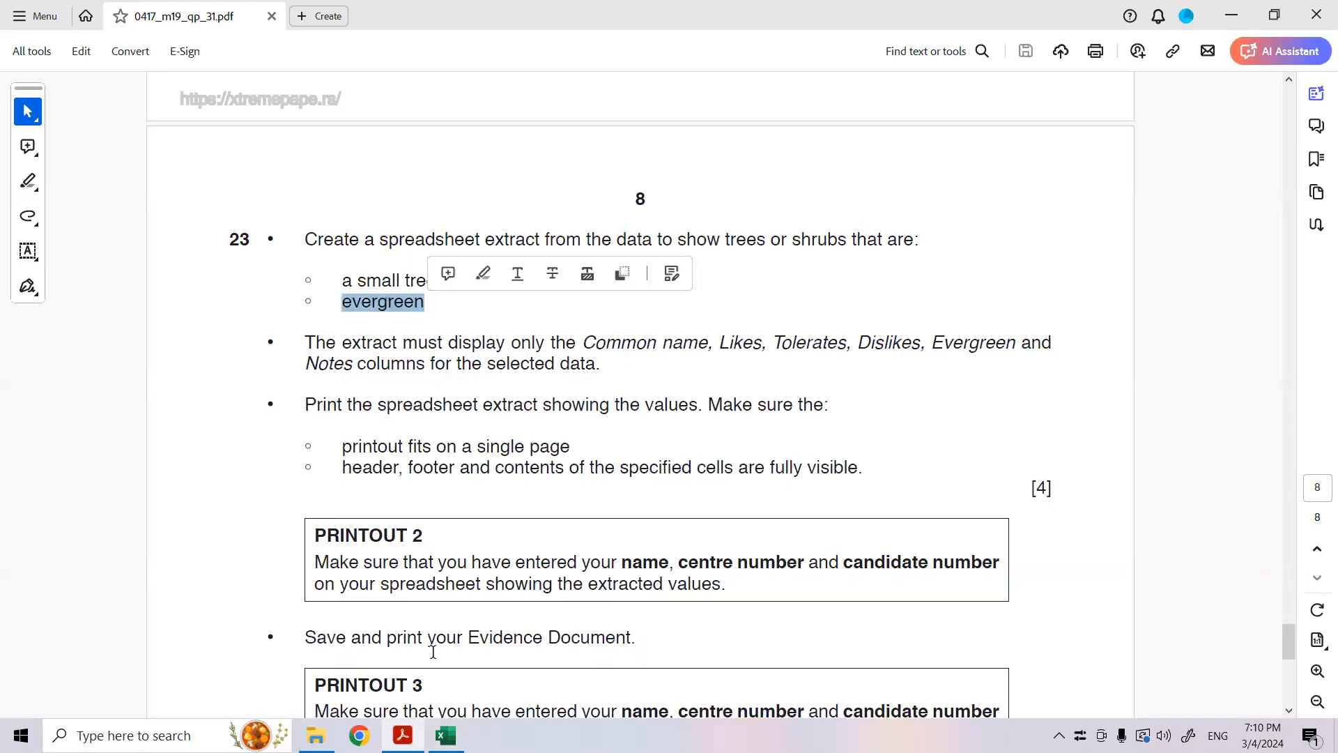
click(446, 735)
- Search the worksheet for "ever" to locate the Evergreen column heading, and close the search dialog
scroll(462, 567, down, 5)
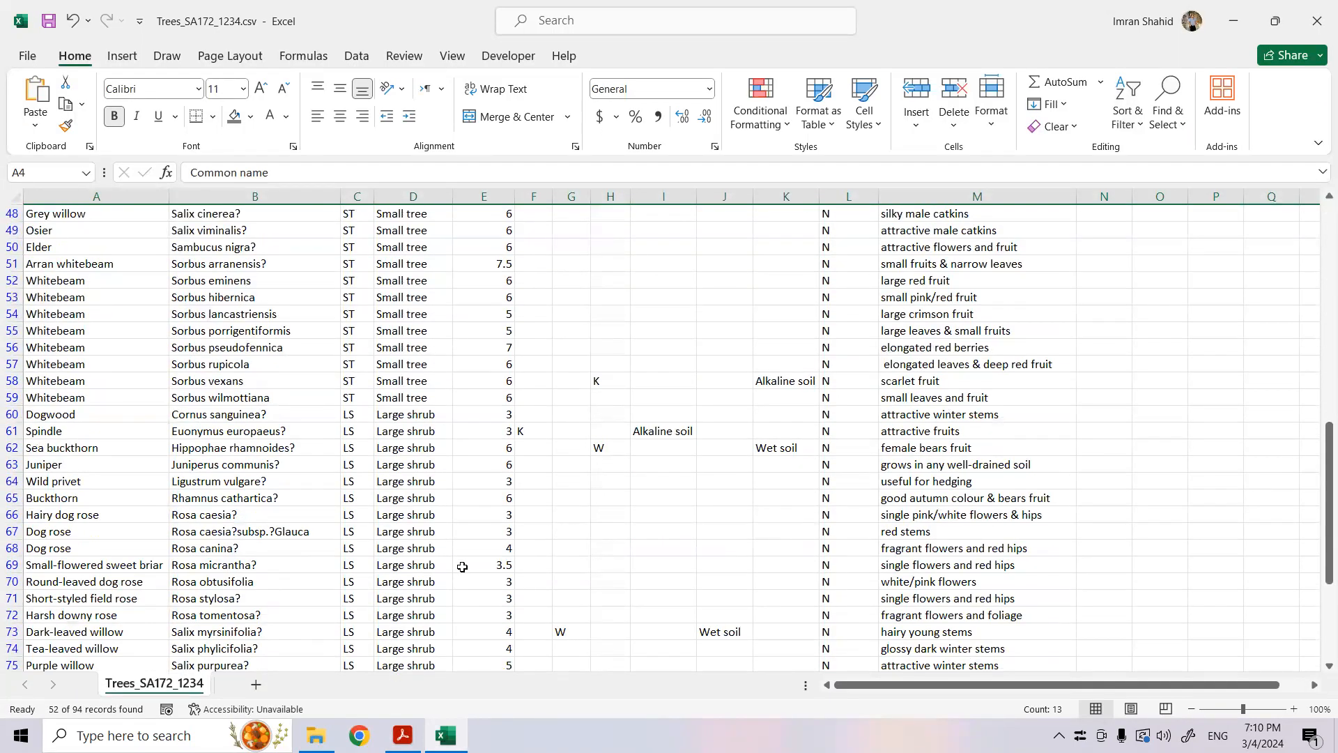
key(ctrl+f)
text(ever)
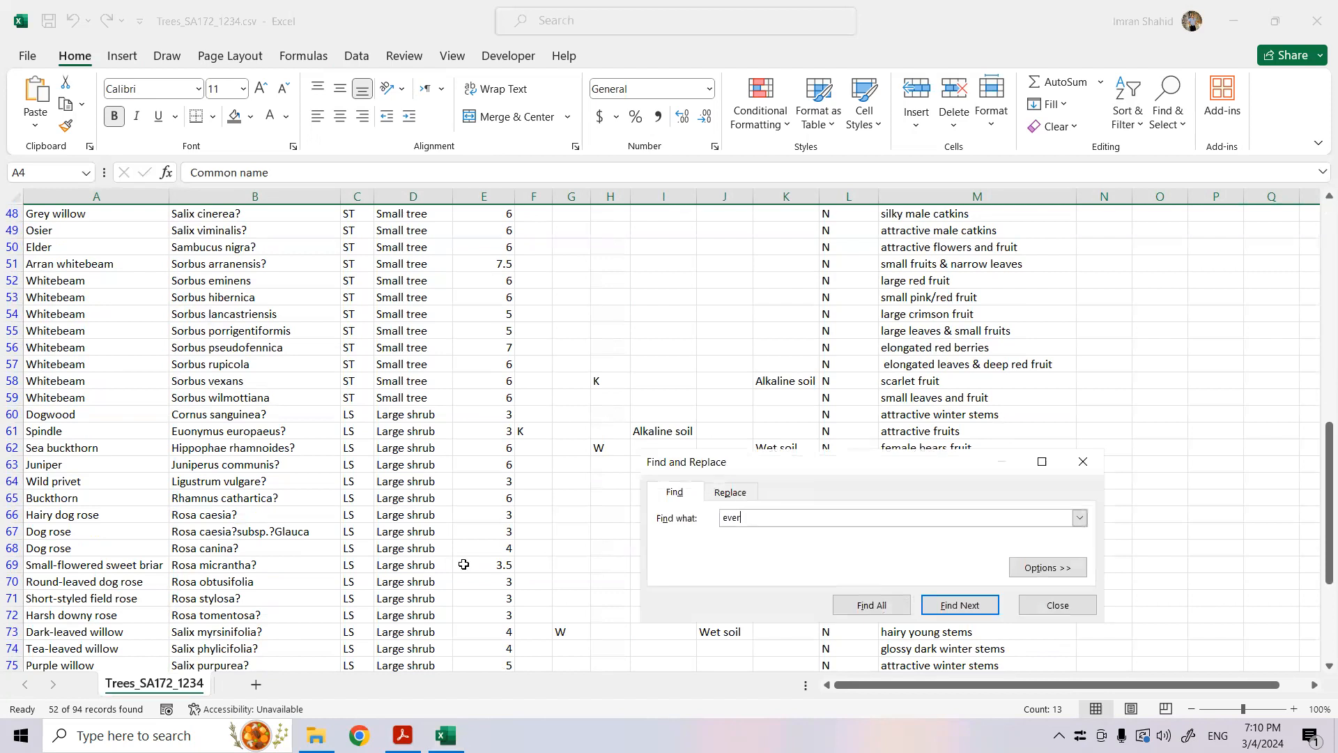
key(Return)
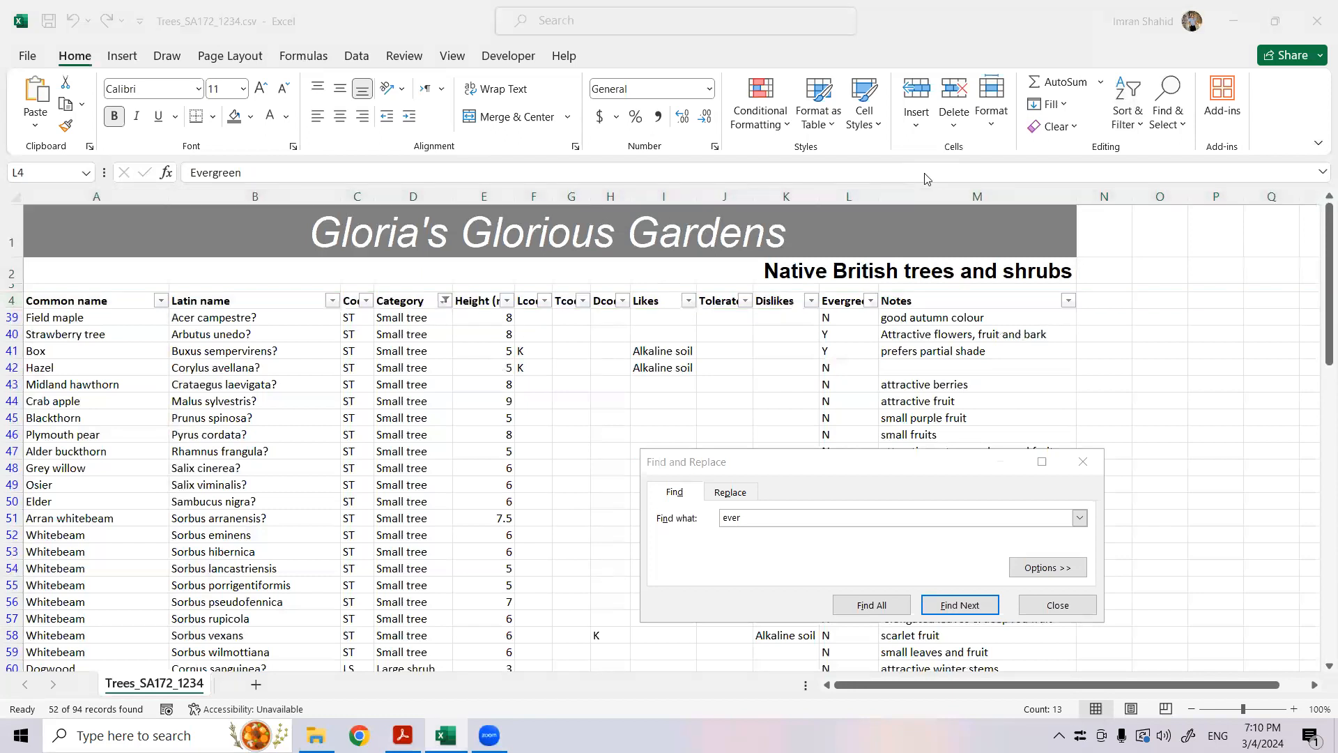
click(1082, 462)
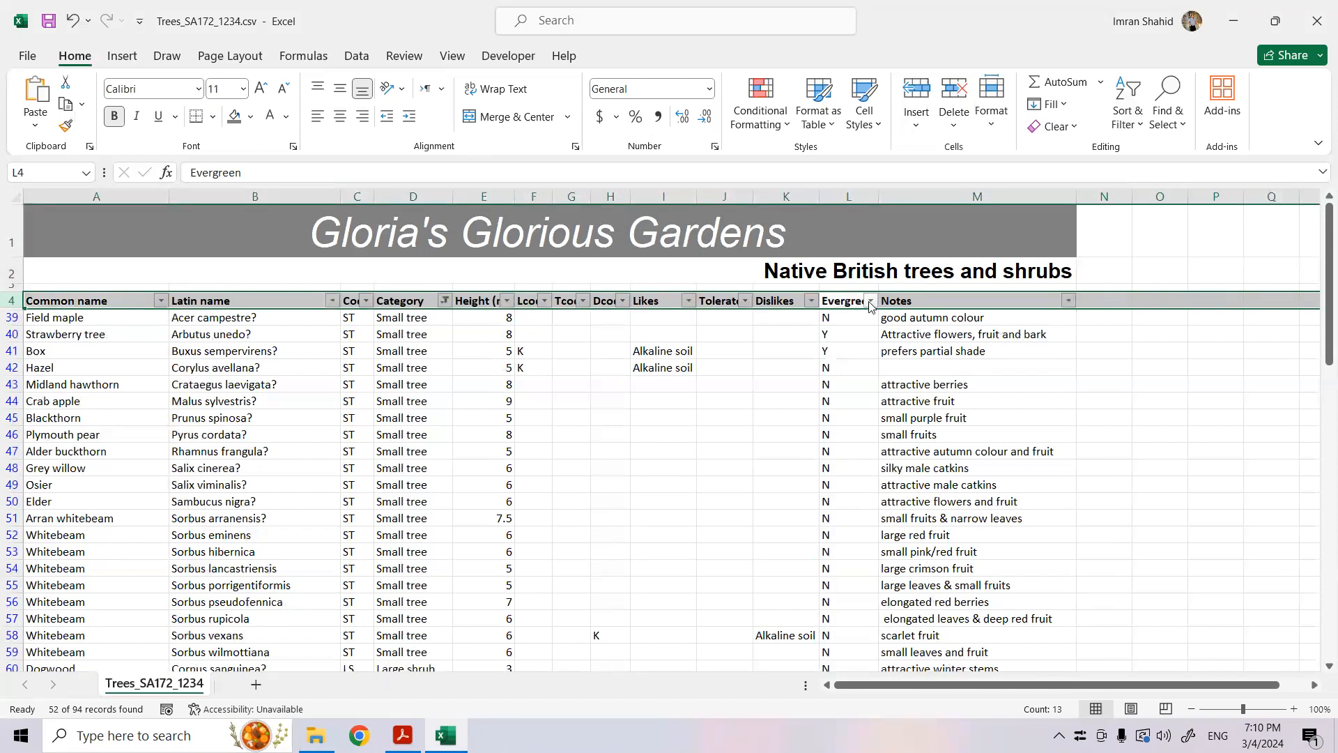
- Filter the Evergreen column to show only the rows with the value Y
click(871, 300)
click(693, 525)
click(693, 556)
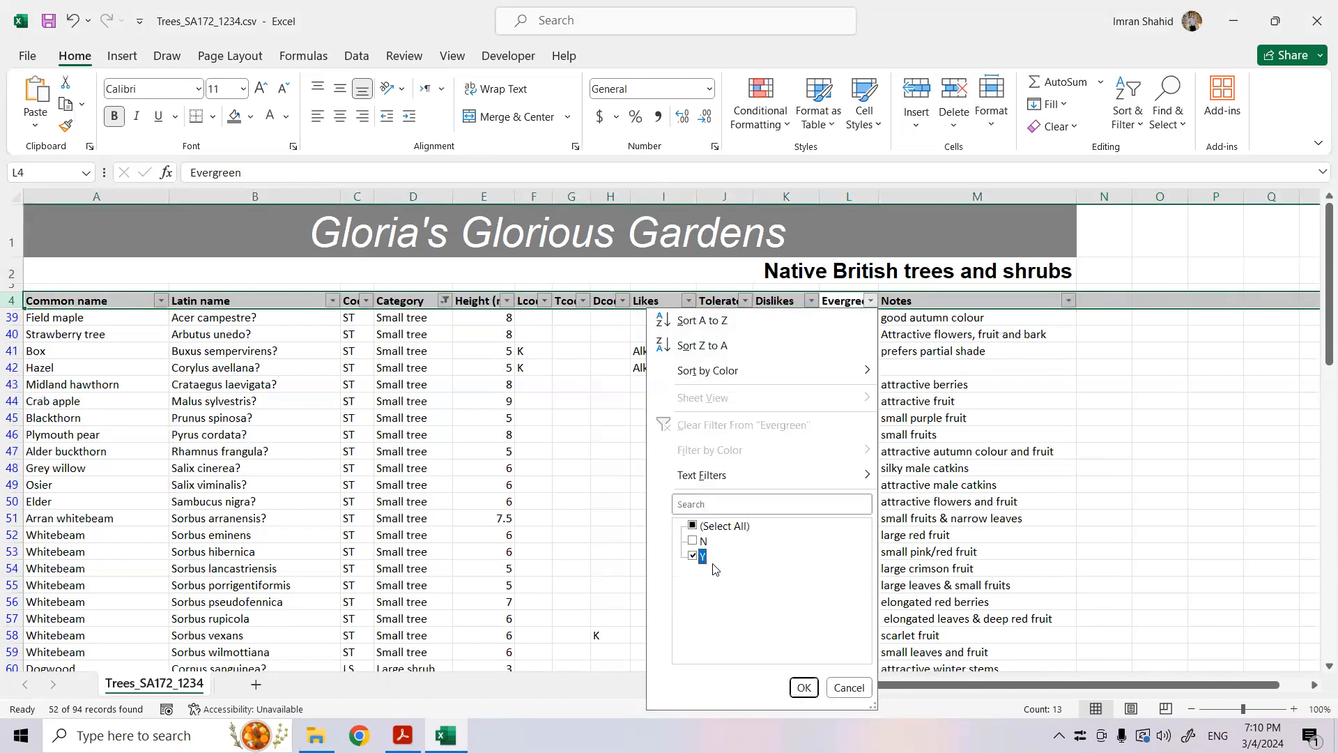
click(804, 688)
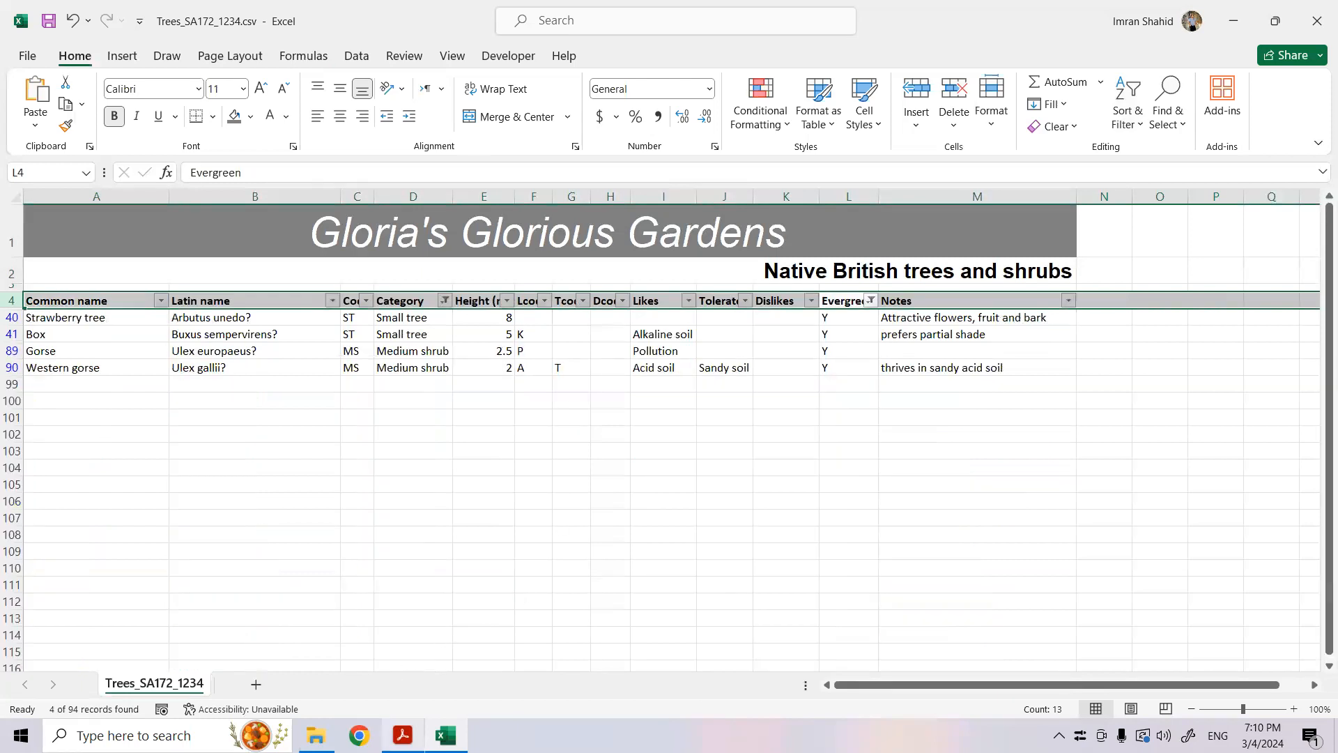
- Check which columns question 23's extract must display in the exam paper PDF, and return to the worksheet in Excel
click(403, 735)
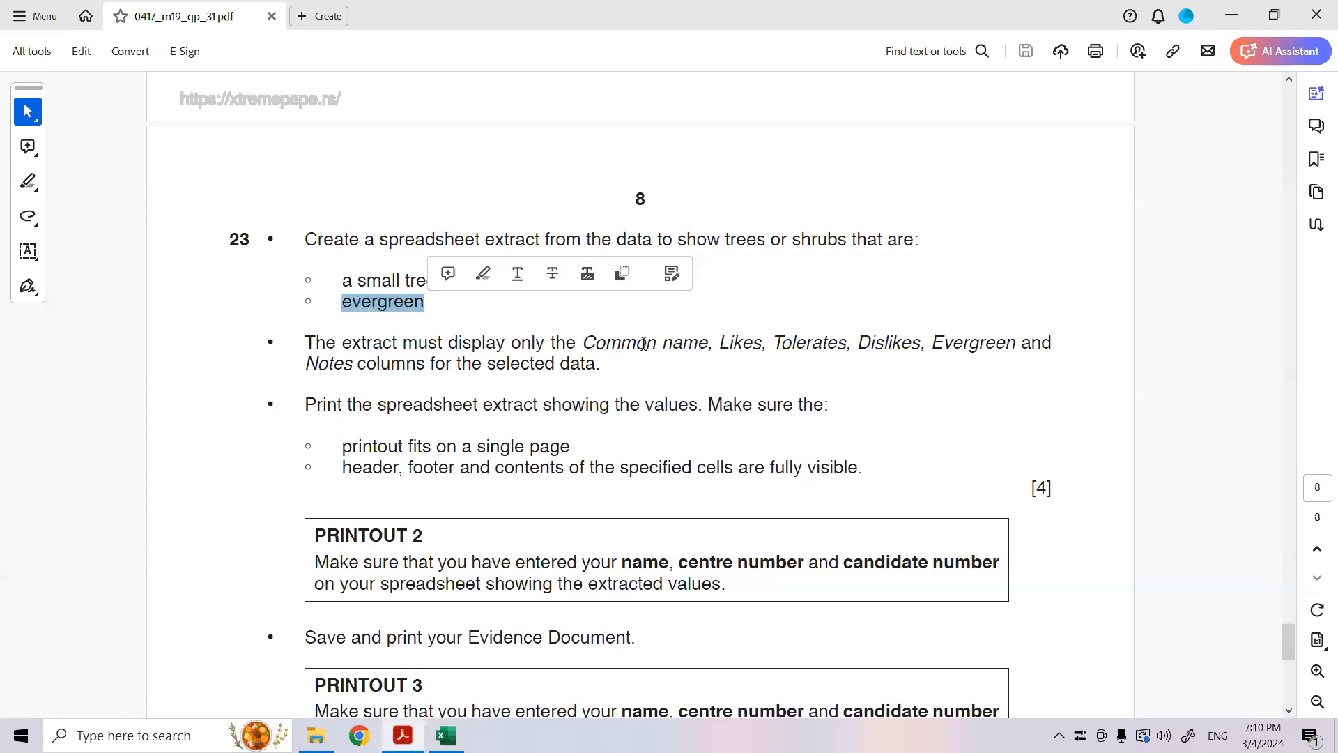
drag(584, 342, 604, 363)
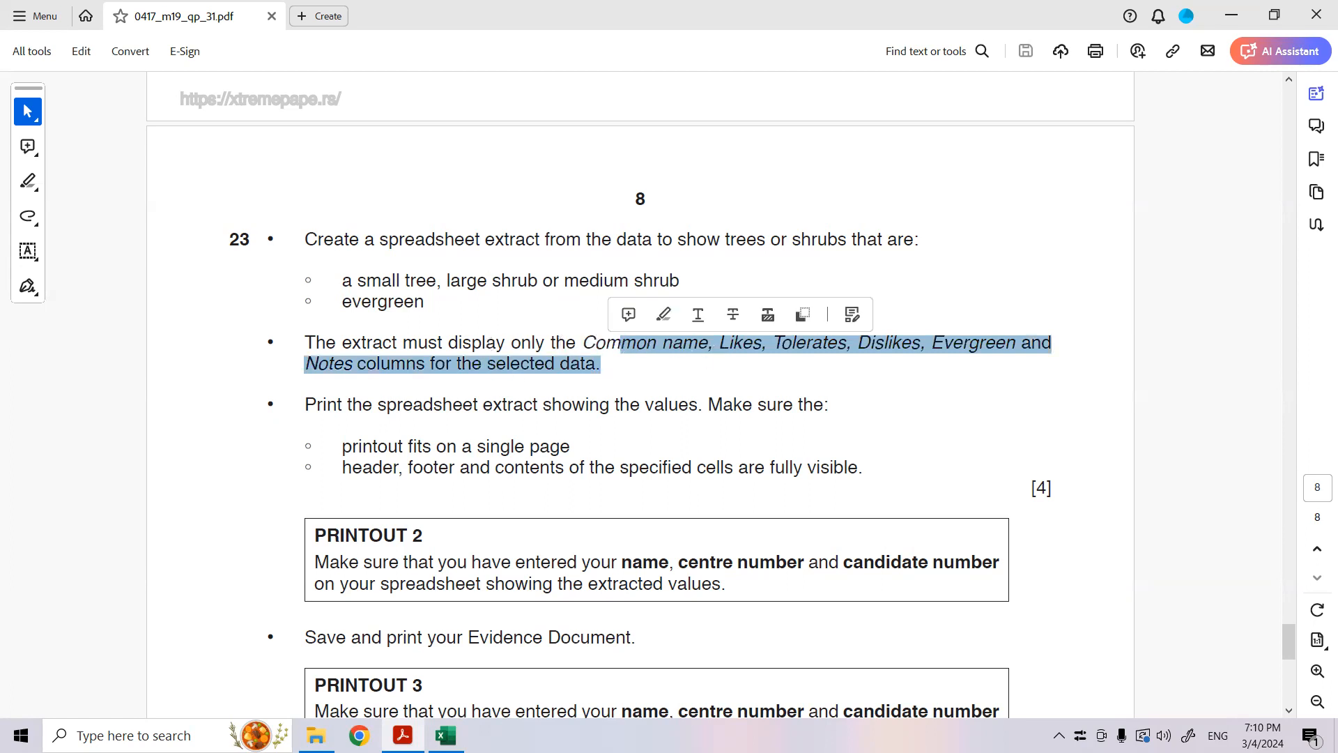
click(447, 735)
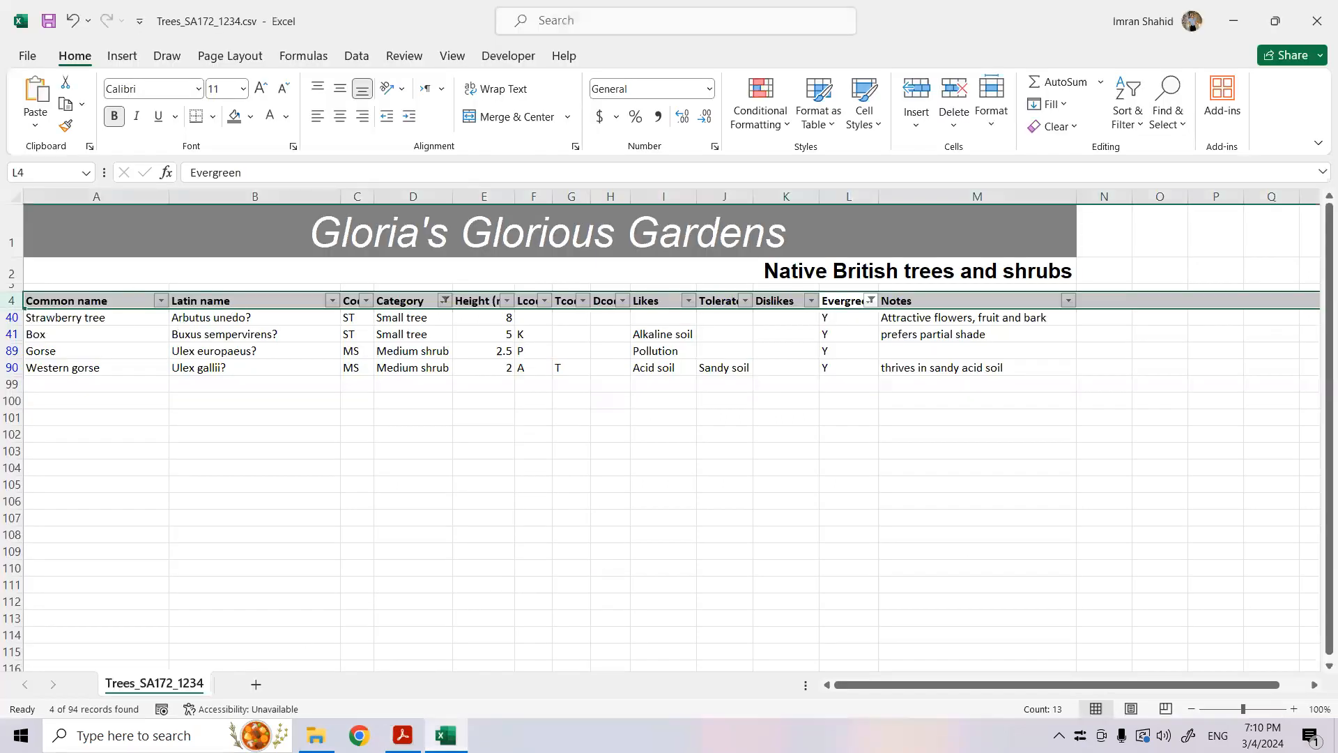
click(403, 736)
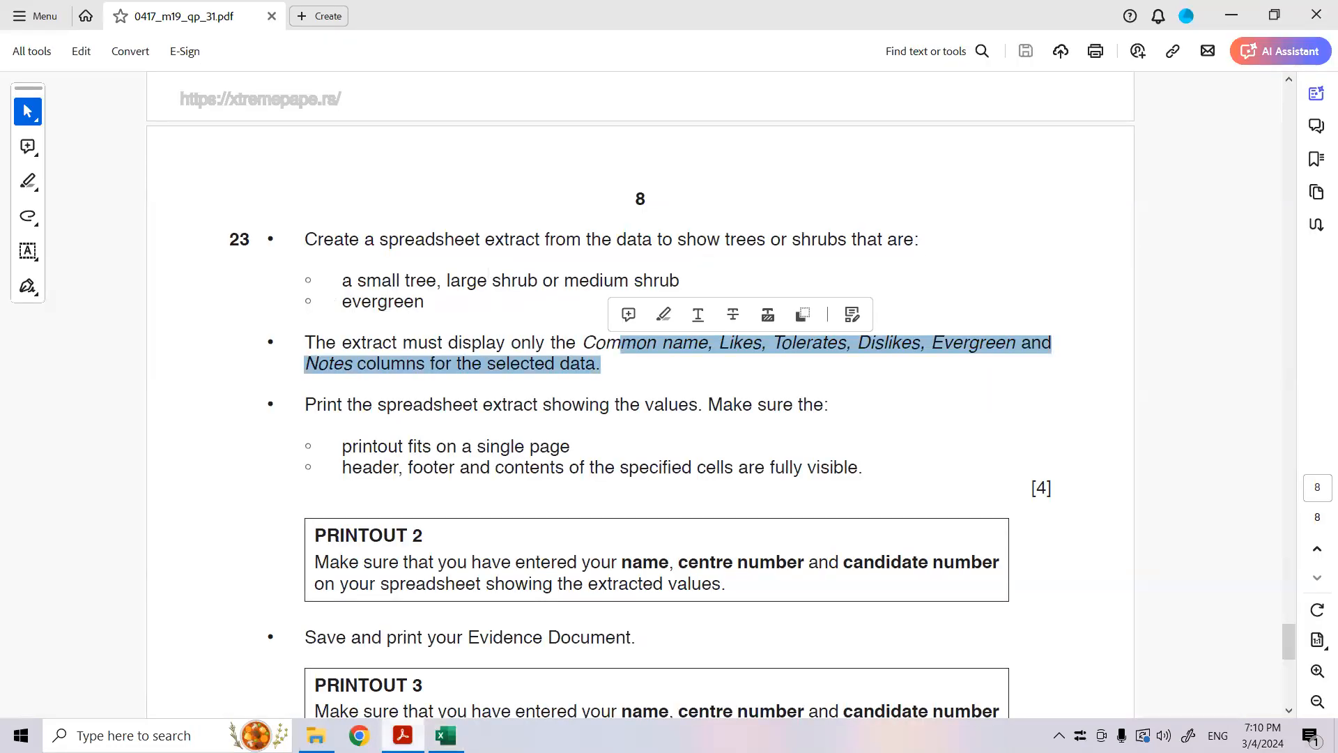
click(446, 735)
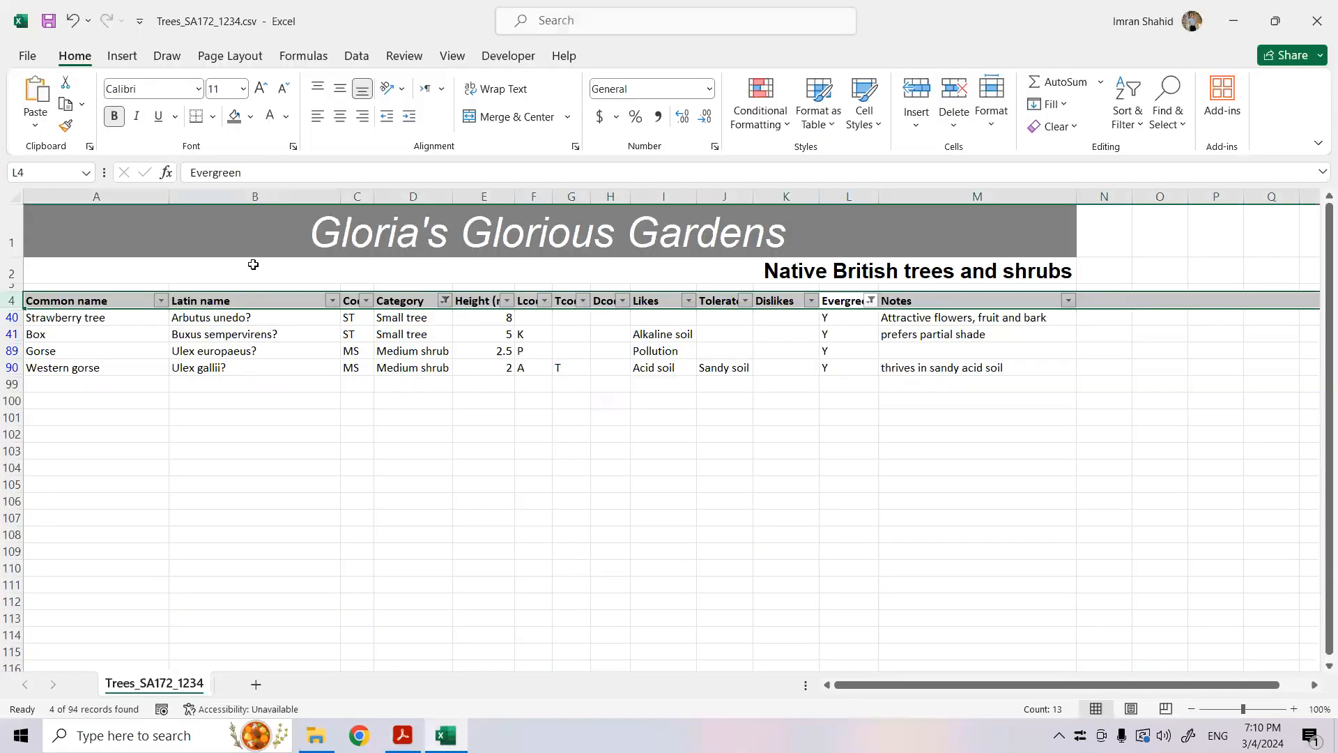
- Hide the Latin name column in the filtered worksheet
right_click(264, 197)
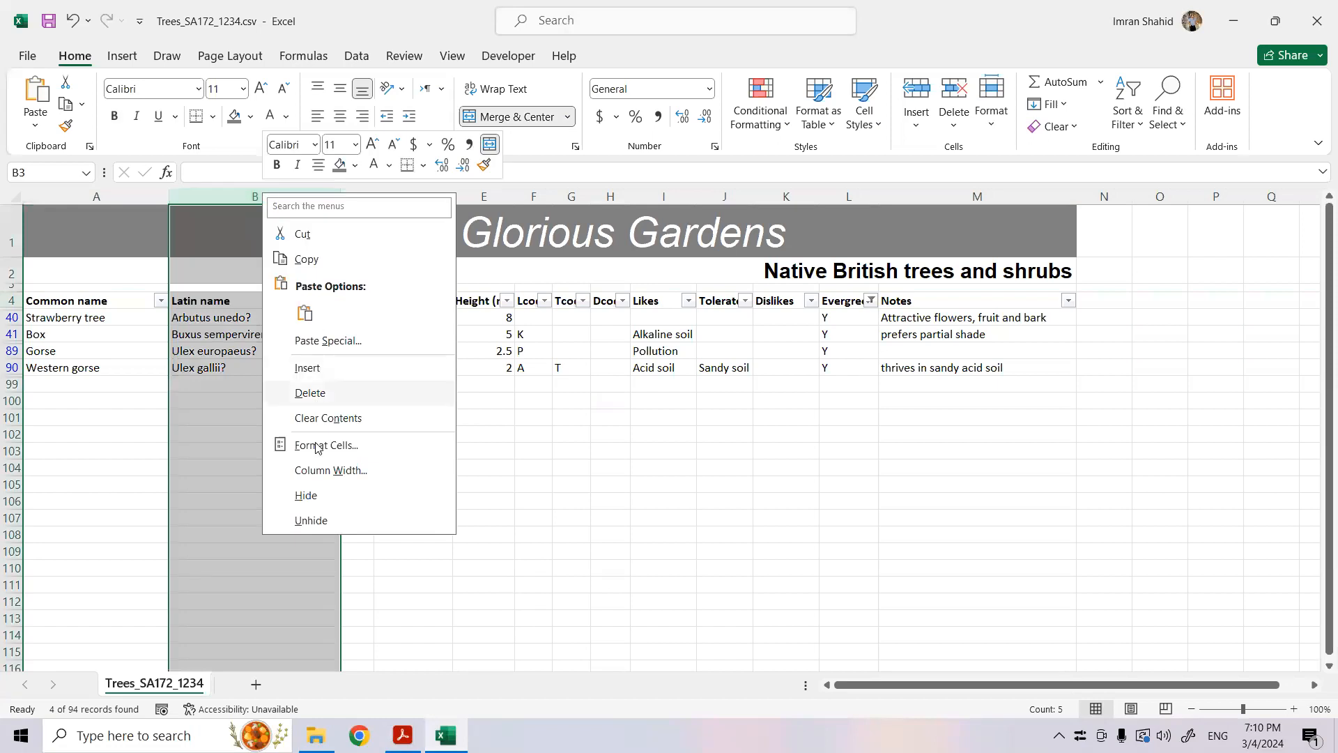
click(313, 499)
click(311, 500)
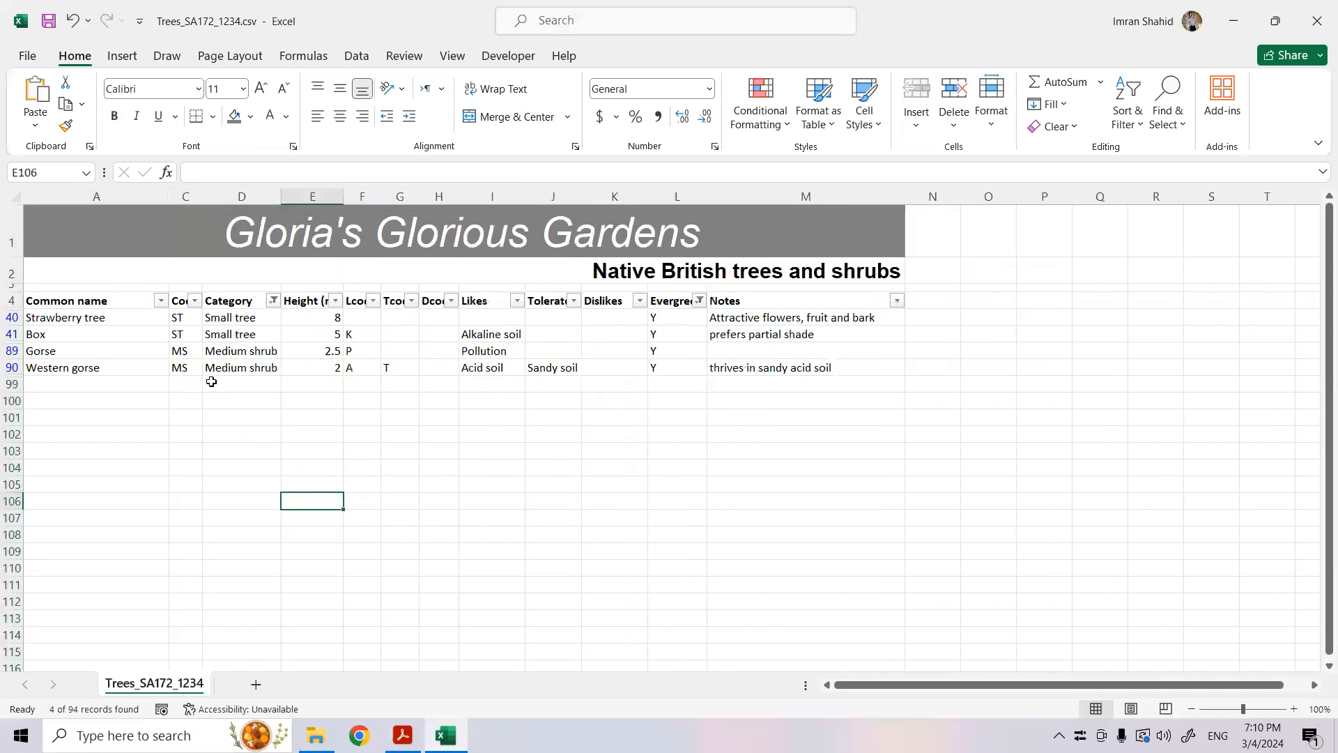
- Hide the Code, Category and Height columns (C to E) together
click(196, 301)
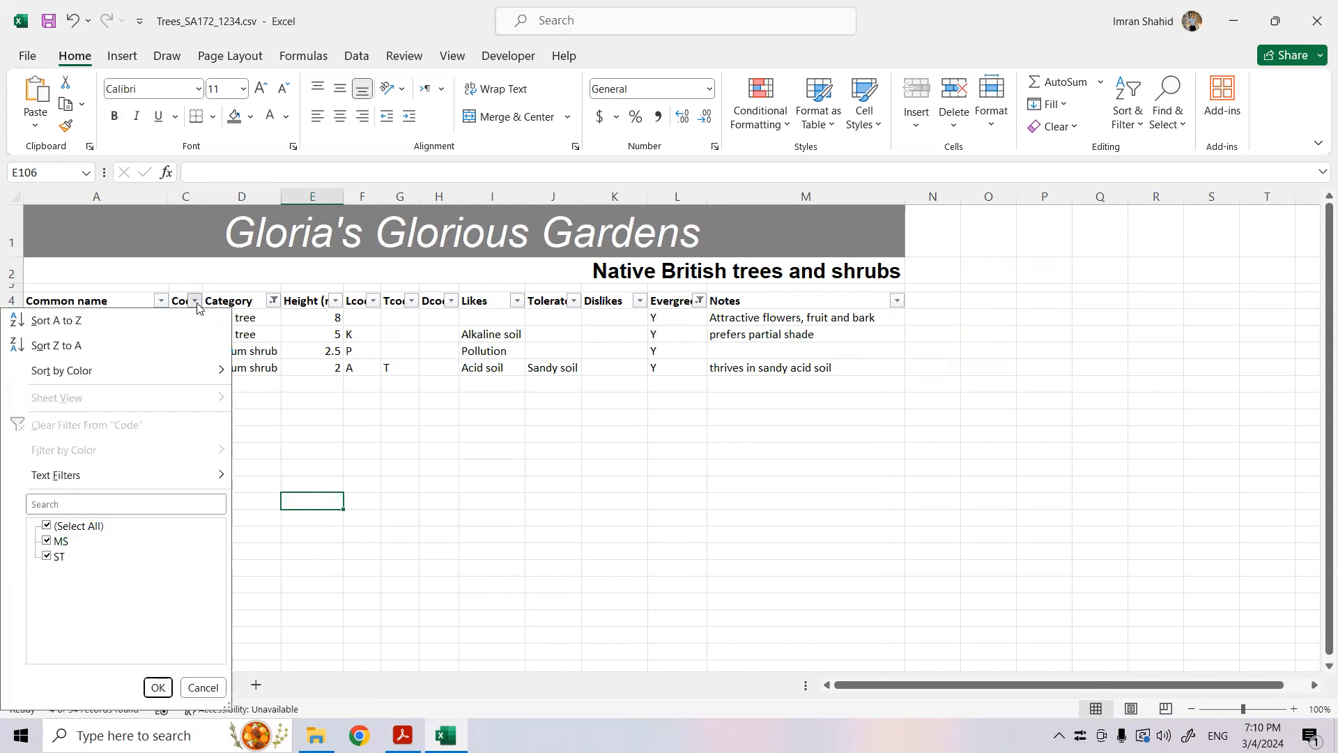
click(196, 304)
right_click(188, 198)
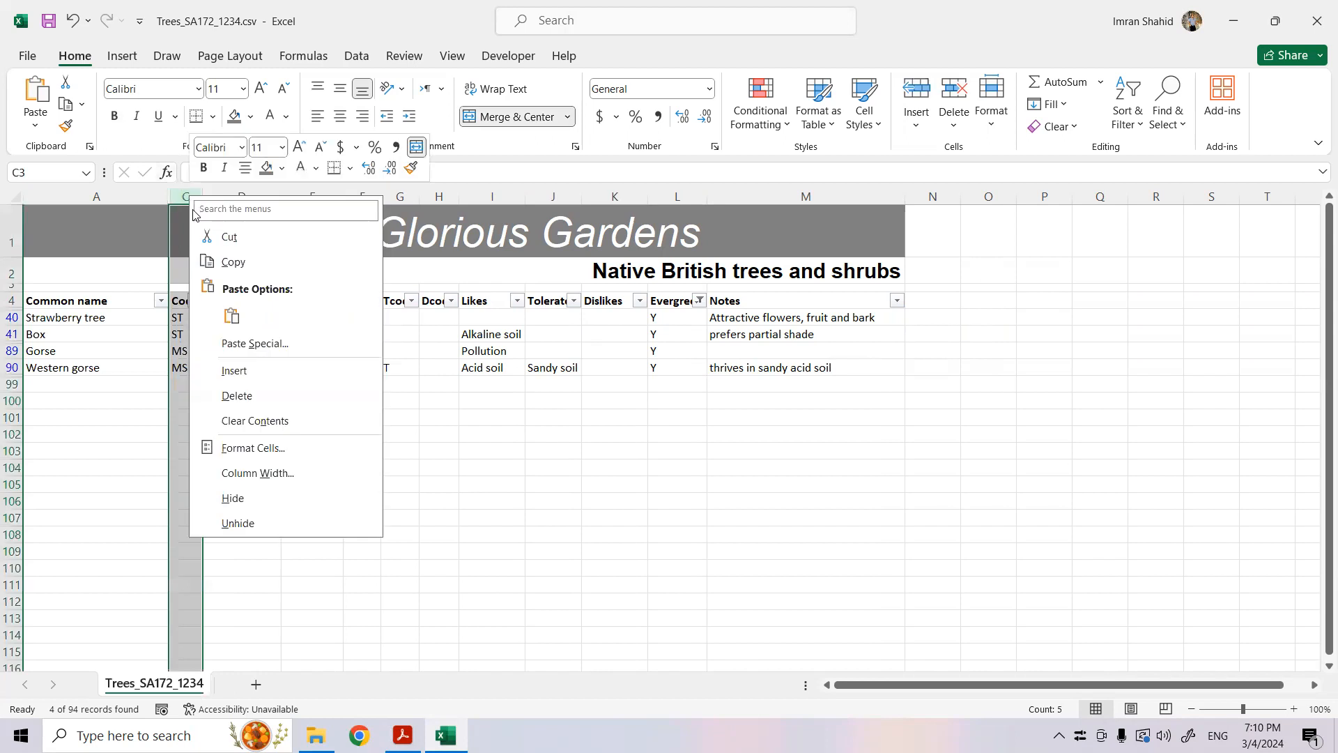
key(Escape)
drag(180, 200, 312, 196)
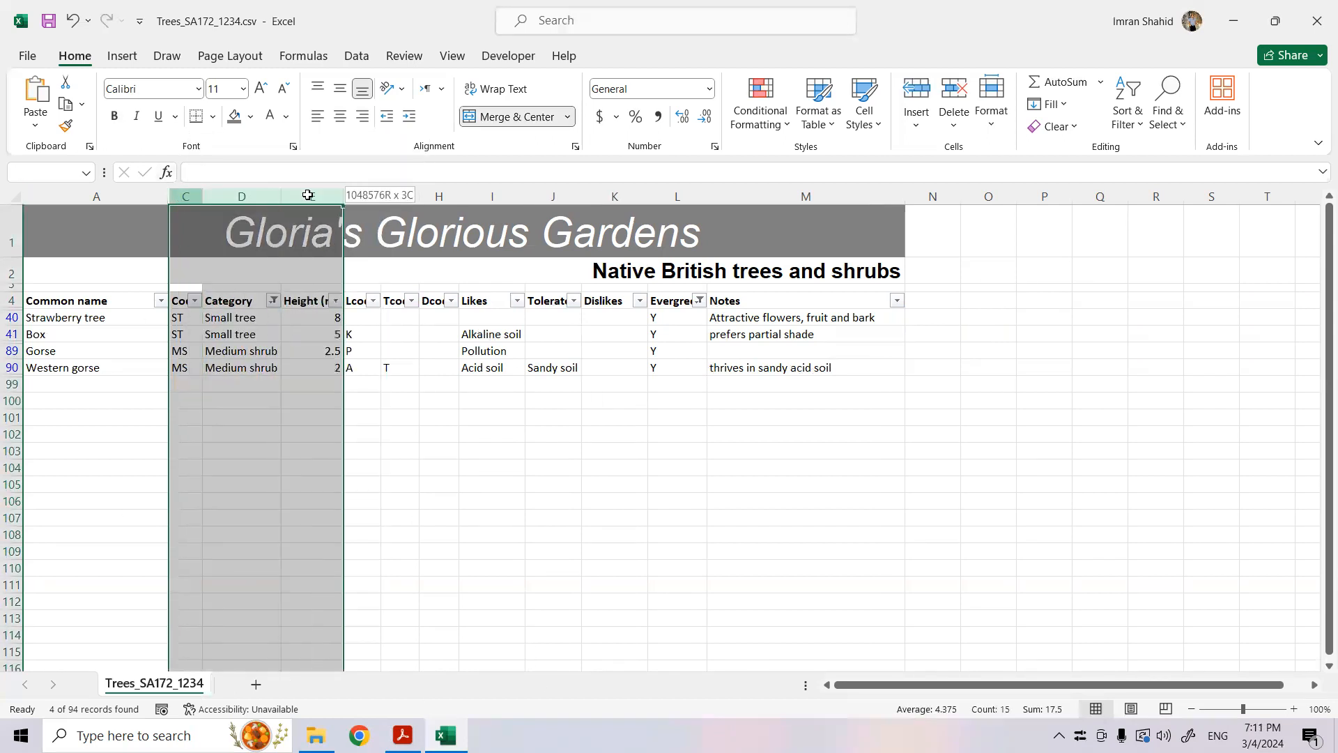
right_click(312, 196)
click(399, 491)
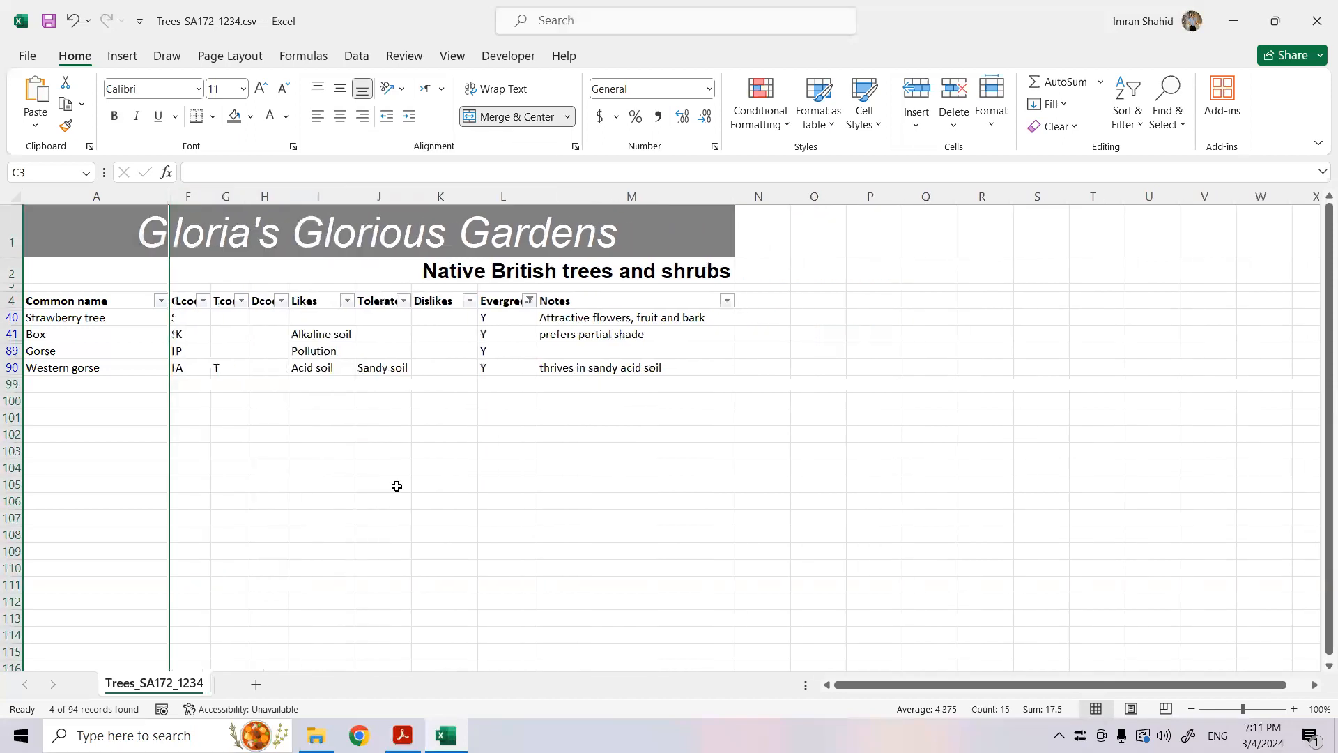
click(264, 452)
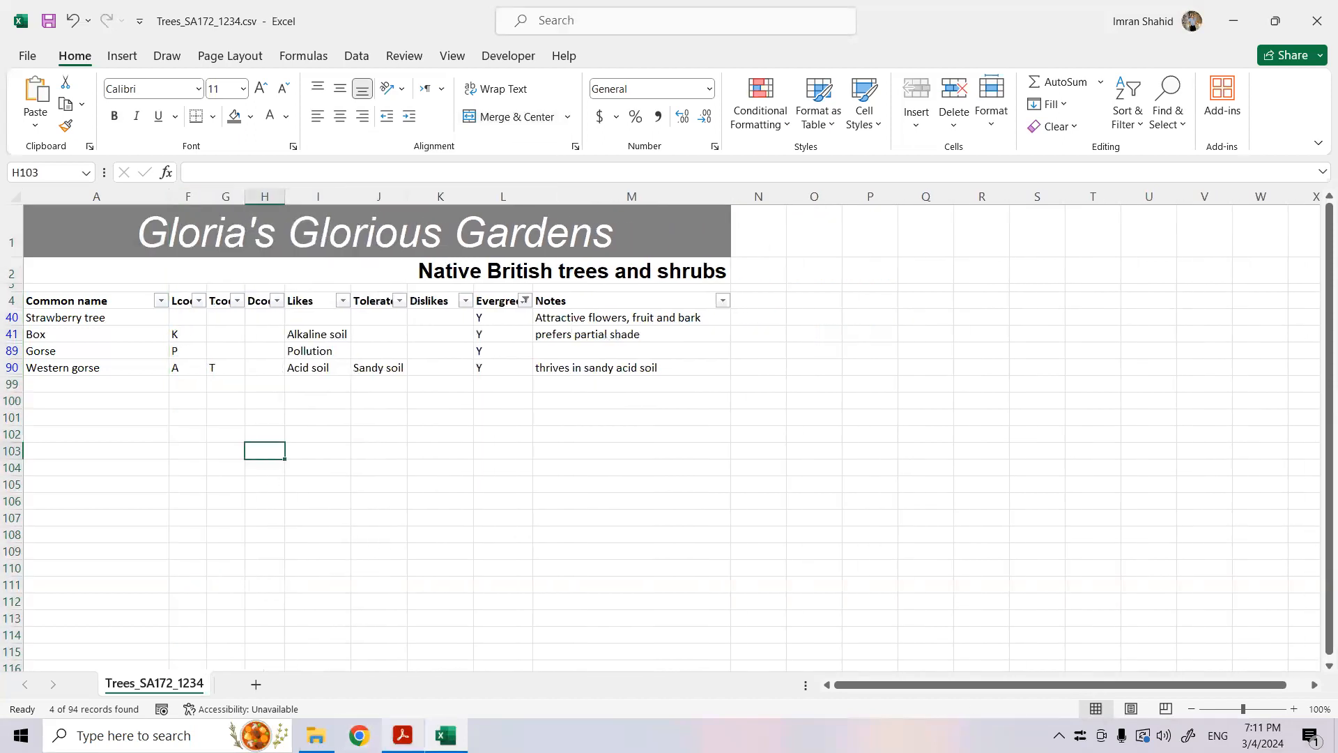
- Recheck the required columns in the exam paper PDF and hide the Lcode, Tcode and Dcode columns (F to H) in Excel
click(403, 735)
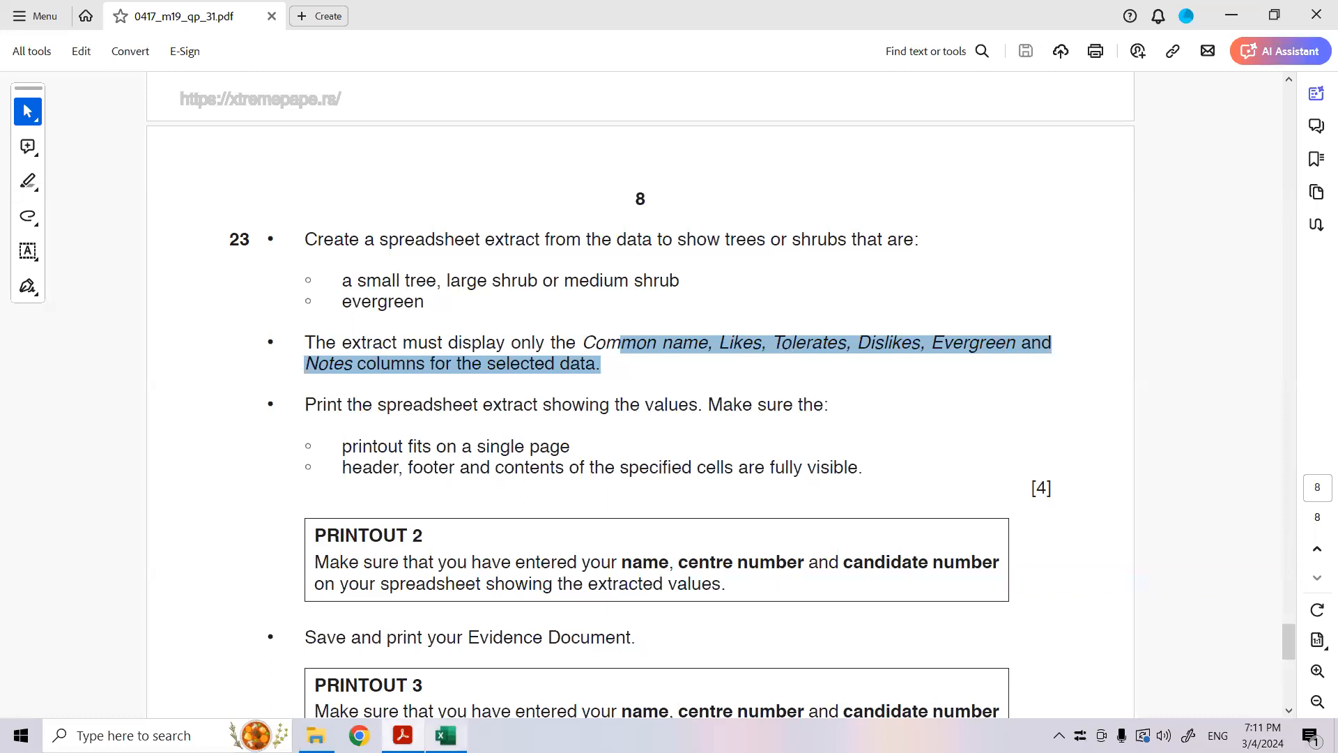
click(446, 736)
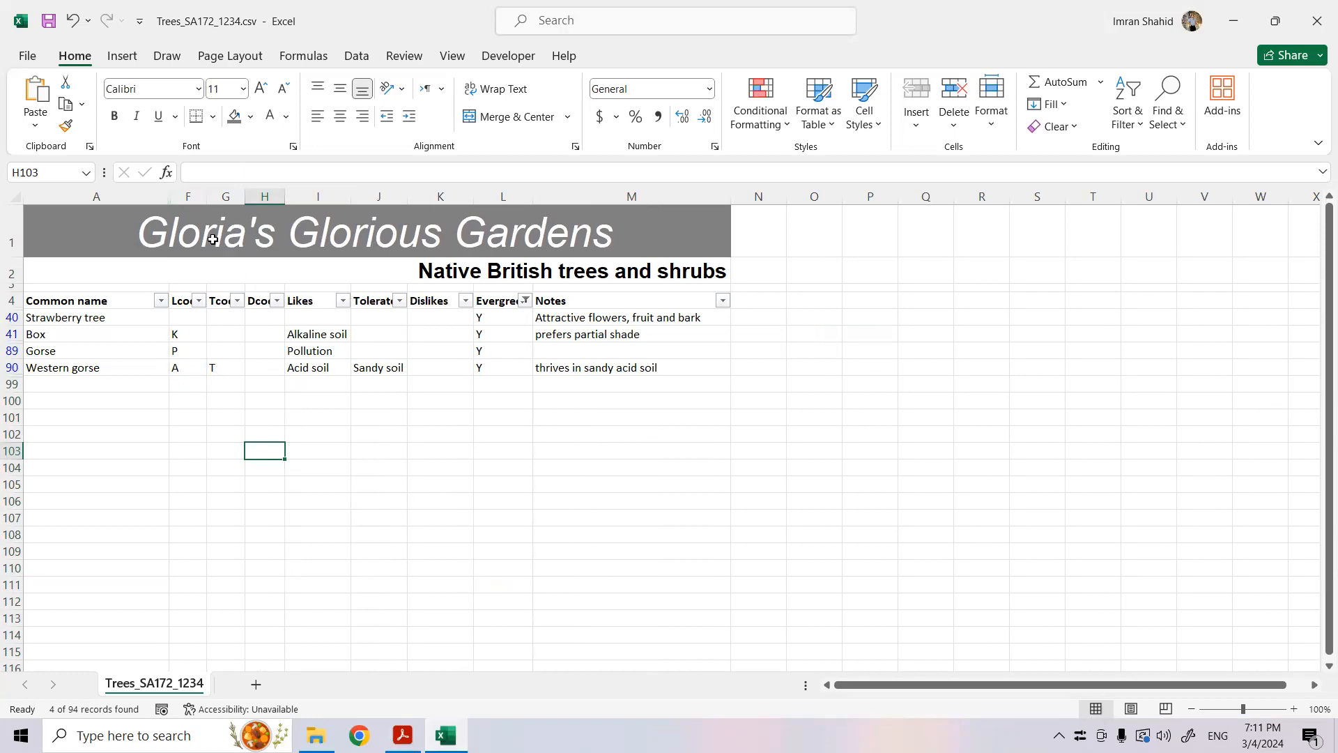
drag(187, 195, 265, 197)
right_click(266, 199)
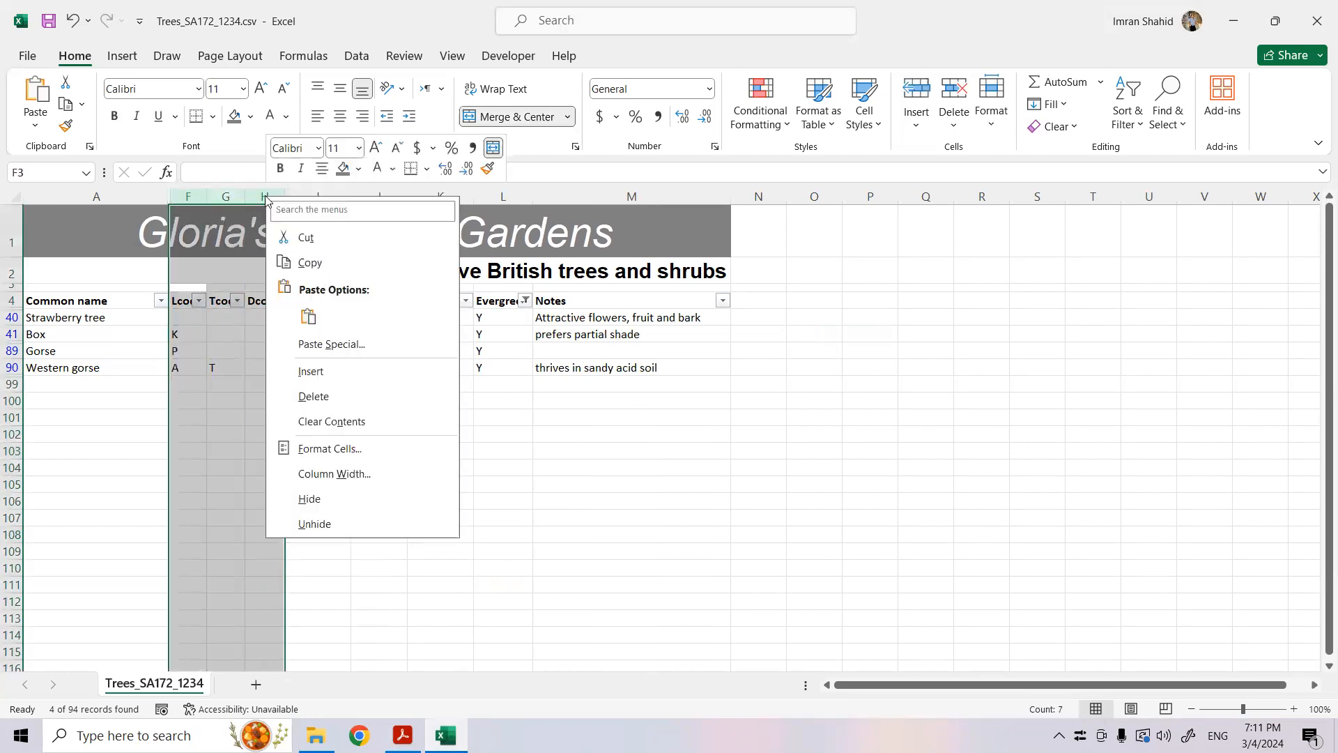
click(351, 497)
click(433, 469)
- Check question 23's printing requirements in the exam paper PDF, preview the Excel printout and return to the worksheet
key(alt+Tab)
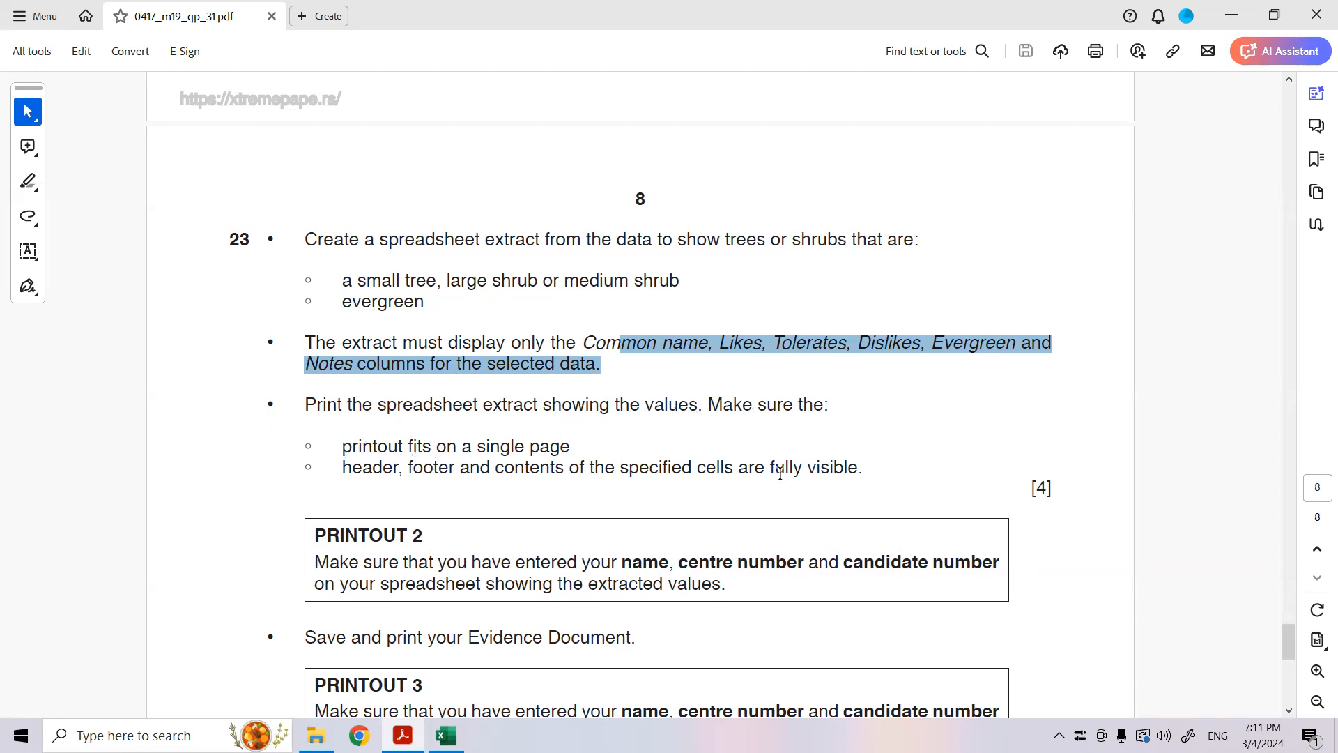
click(446, 735)
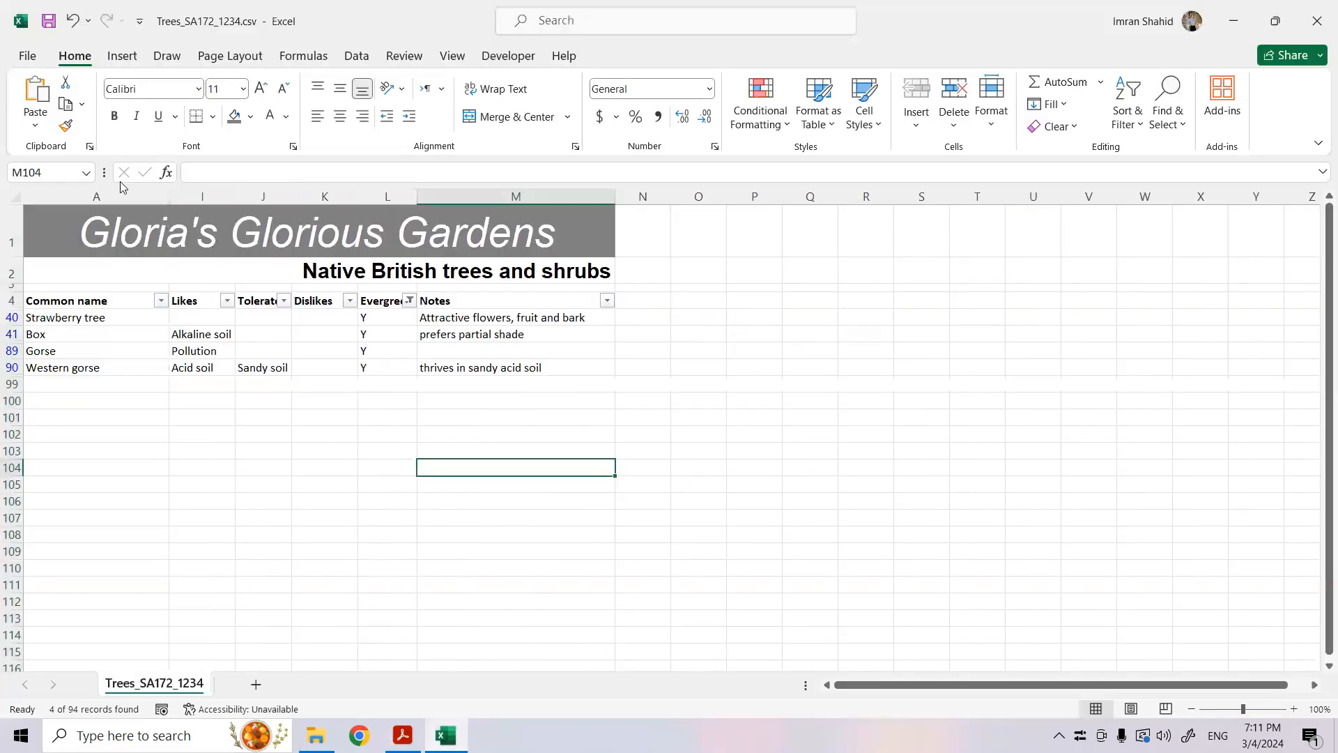
click(24, 57)
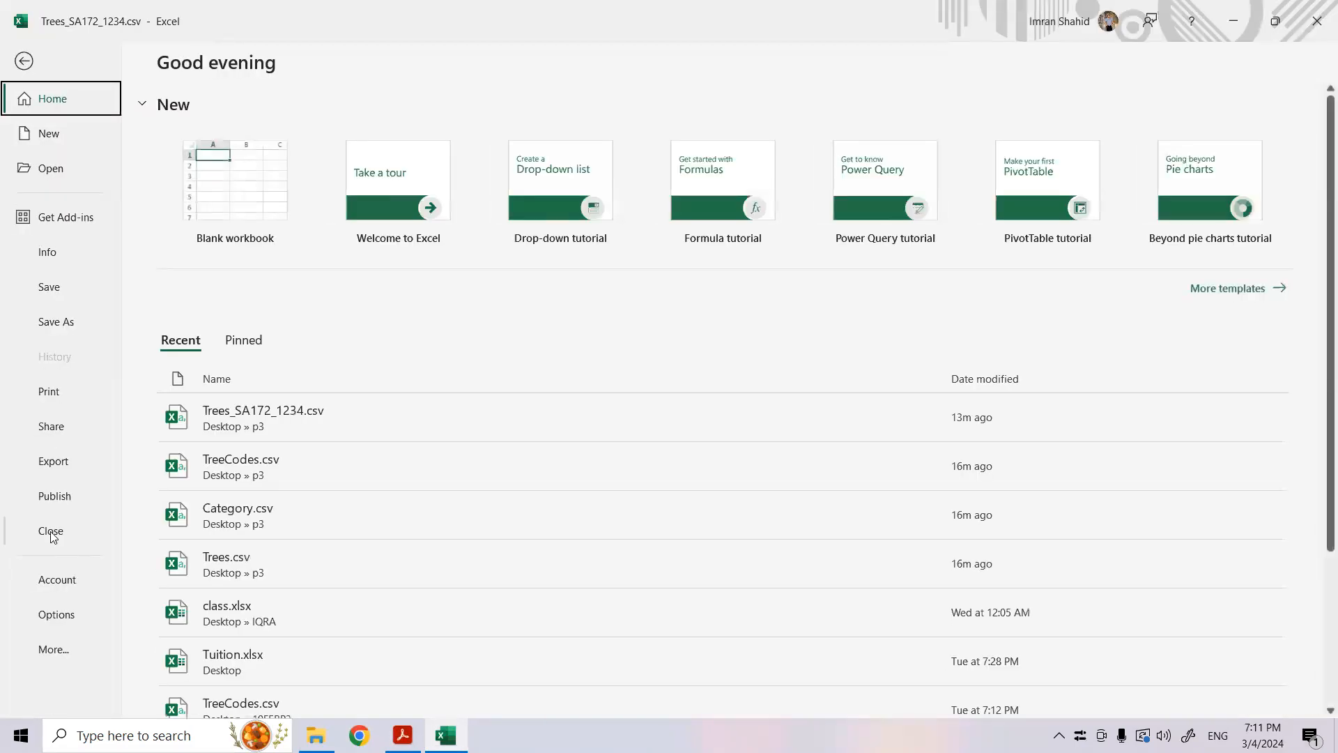
click(25, 394)
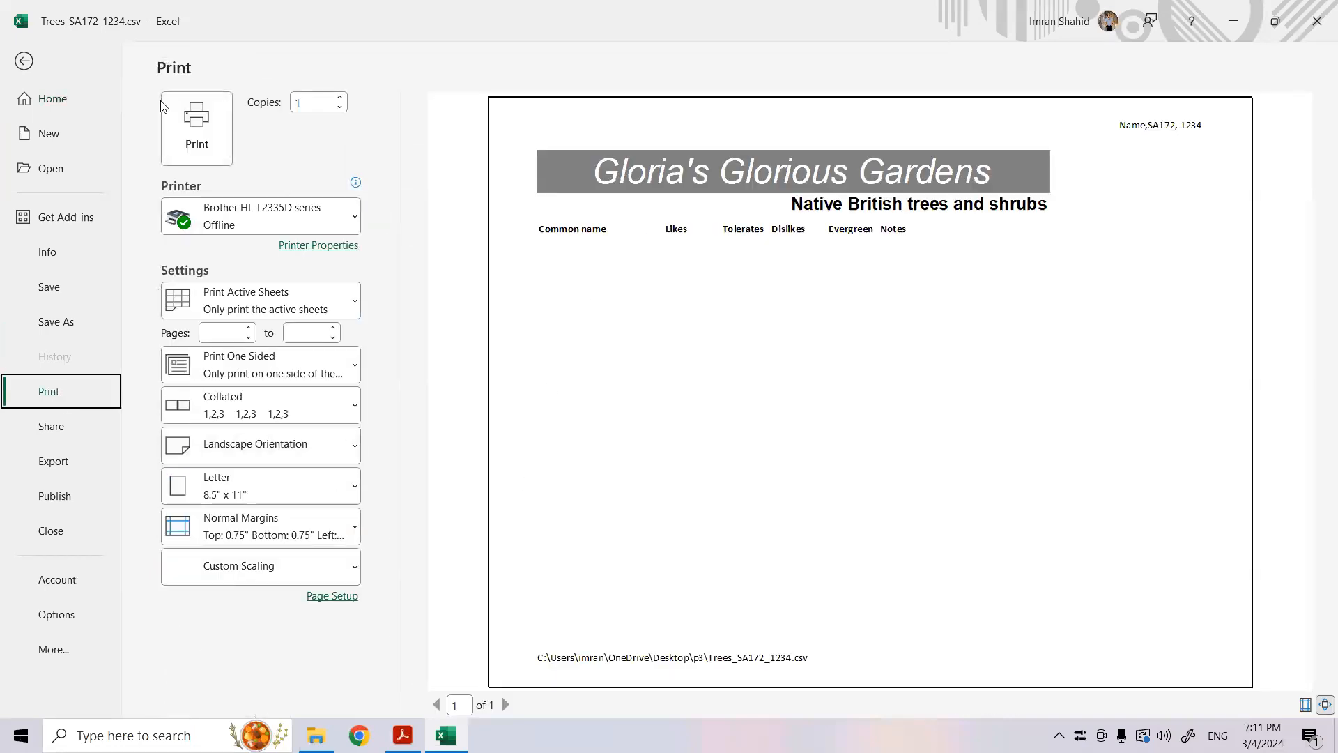
click(21, 62)
- Clear the old print area so the whole filtered extract prints, and open the print preview
drag(613, 370, 77, 216)
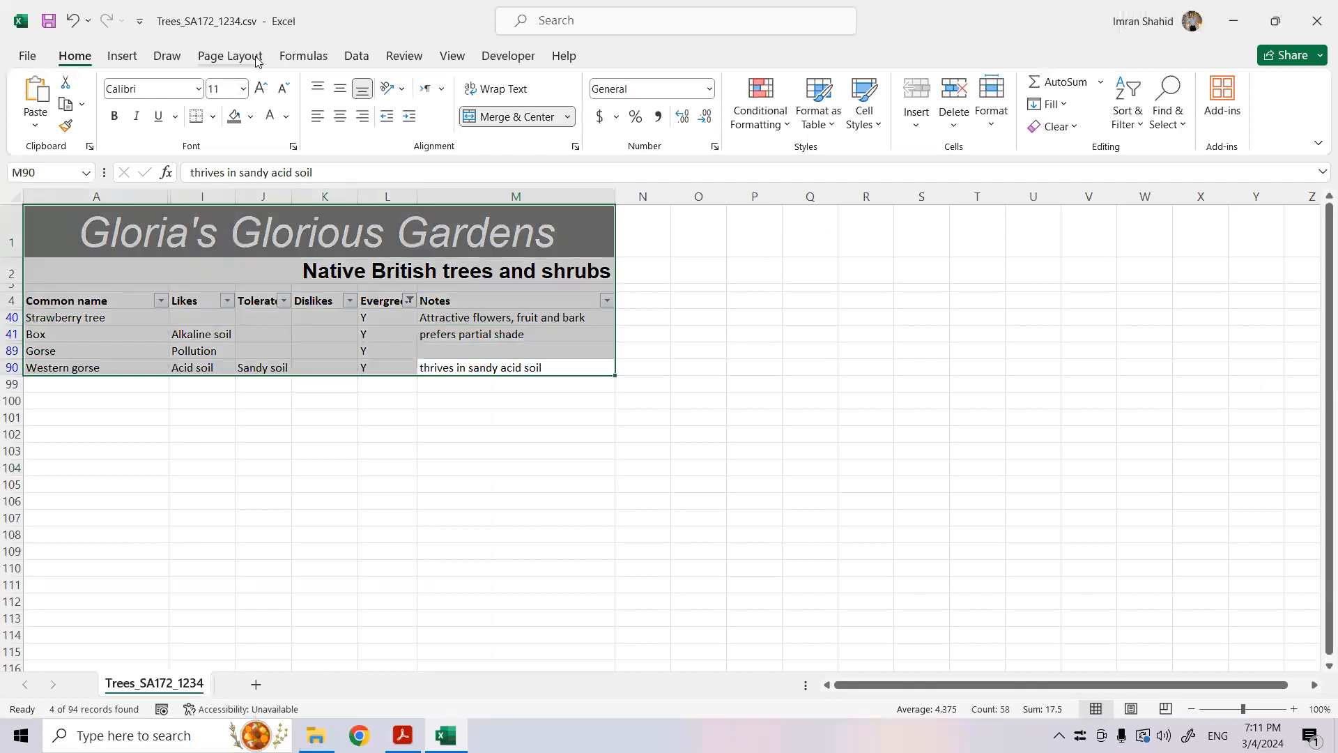
click(237, 55)
click(295, 112)
click(316, 176)
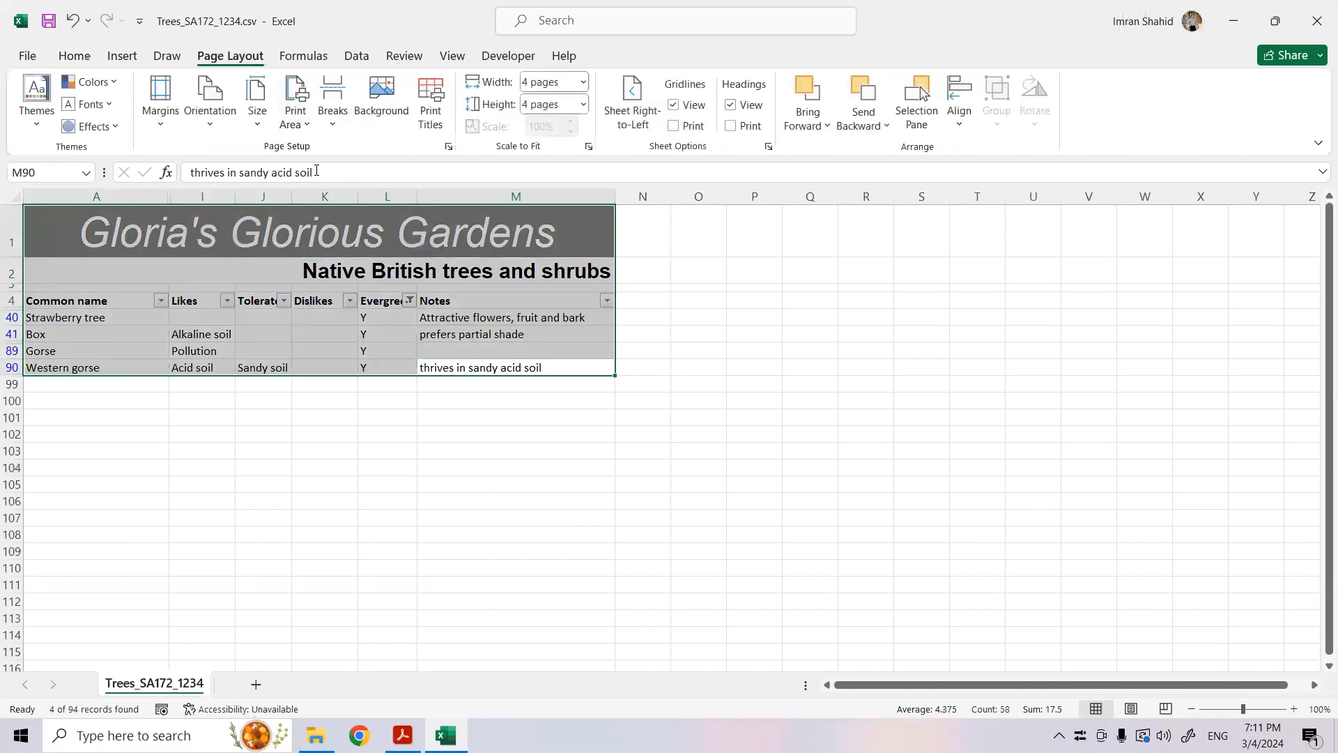
click(618, 466)
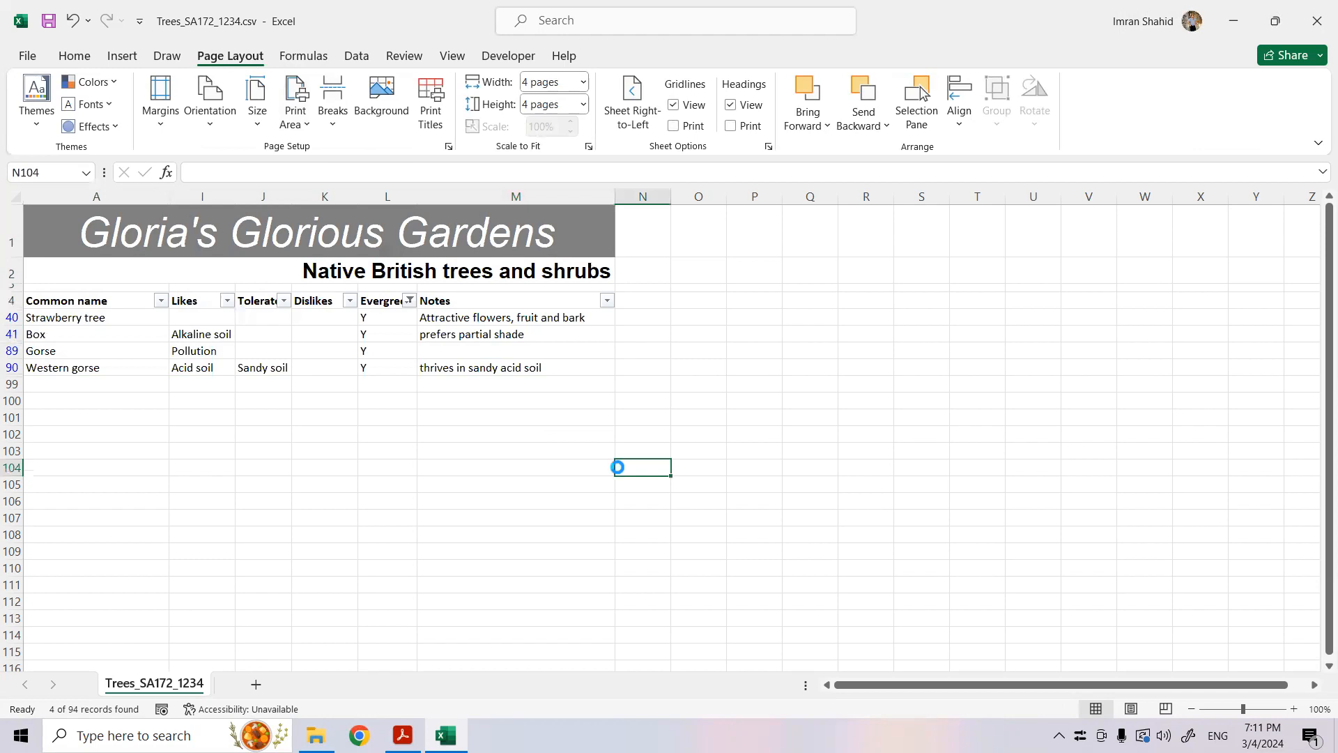
key(ctrl+p)
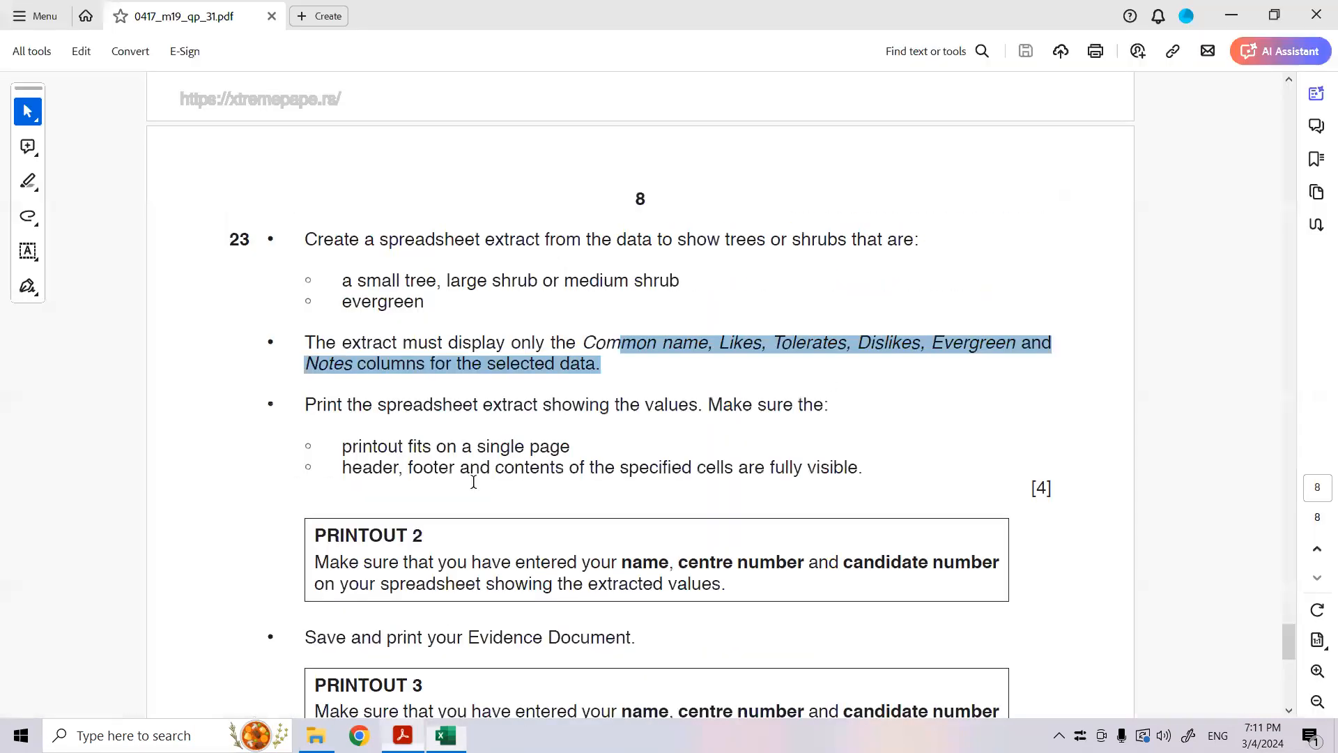
- Compare the Excel print preview with question 23's single-page requirement and read the Printout 2 and Printout 3 instructions in the exam paper PDF
click(403, 735)
click(370, 406)
drag(369, 406, 825, 406)
drag(452, 439, 572, 444)
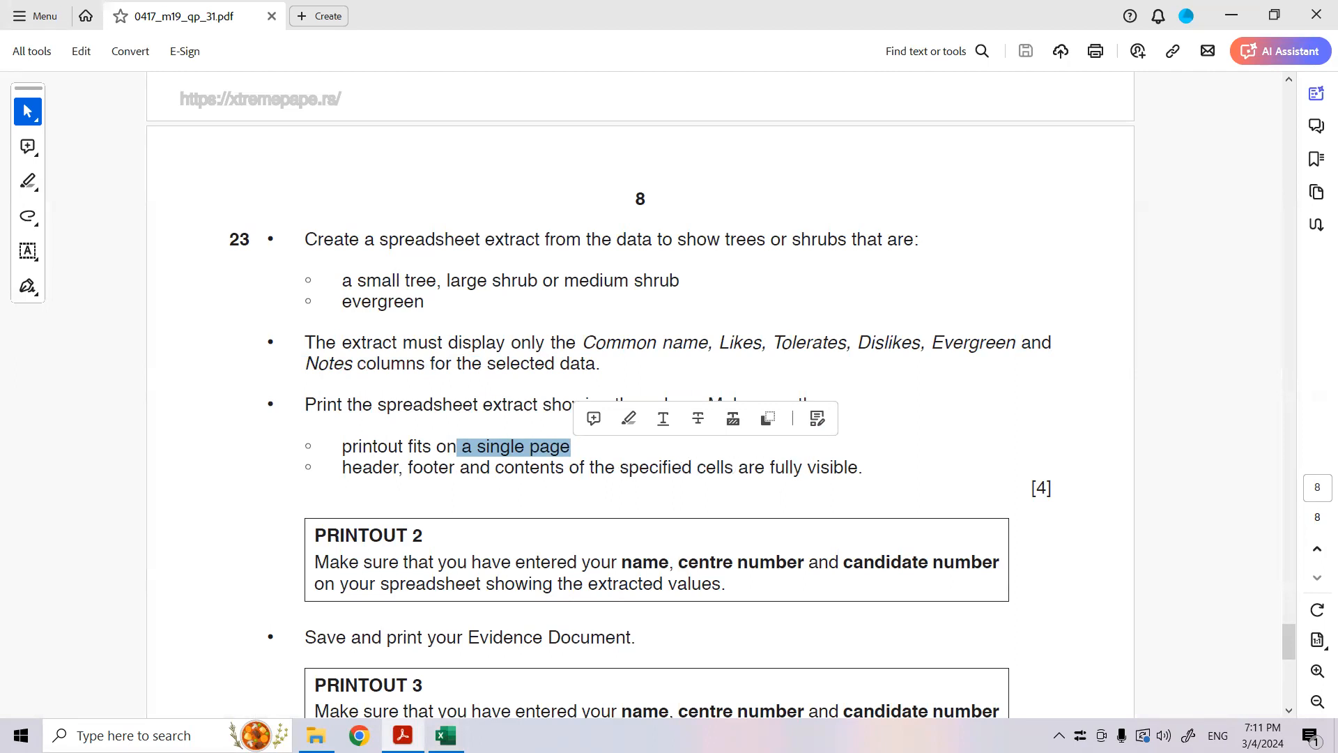
click(446, 736)
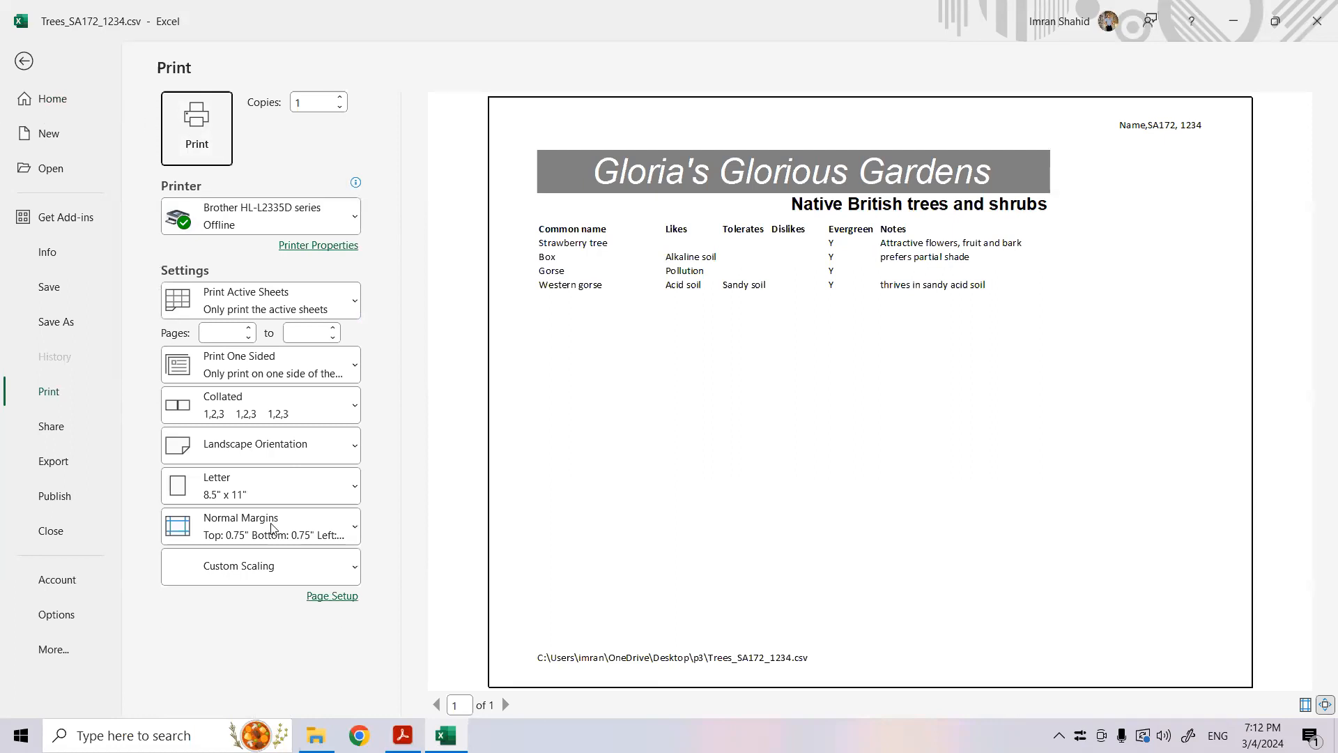
click(403, 735)
scroll(469, 546, down, 5)
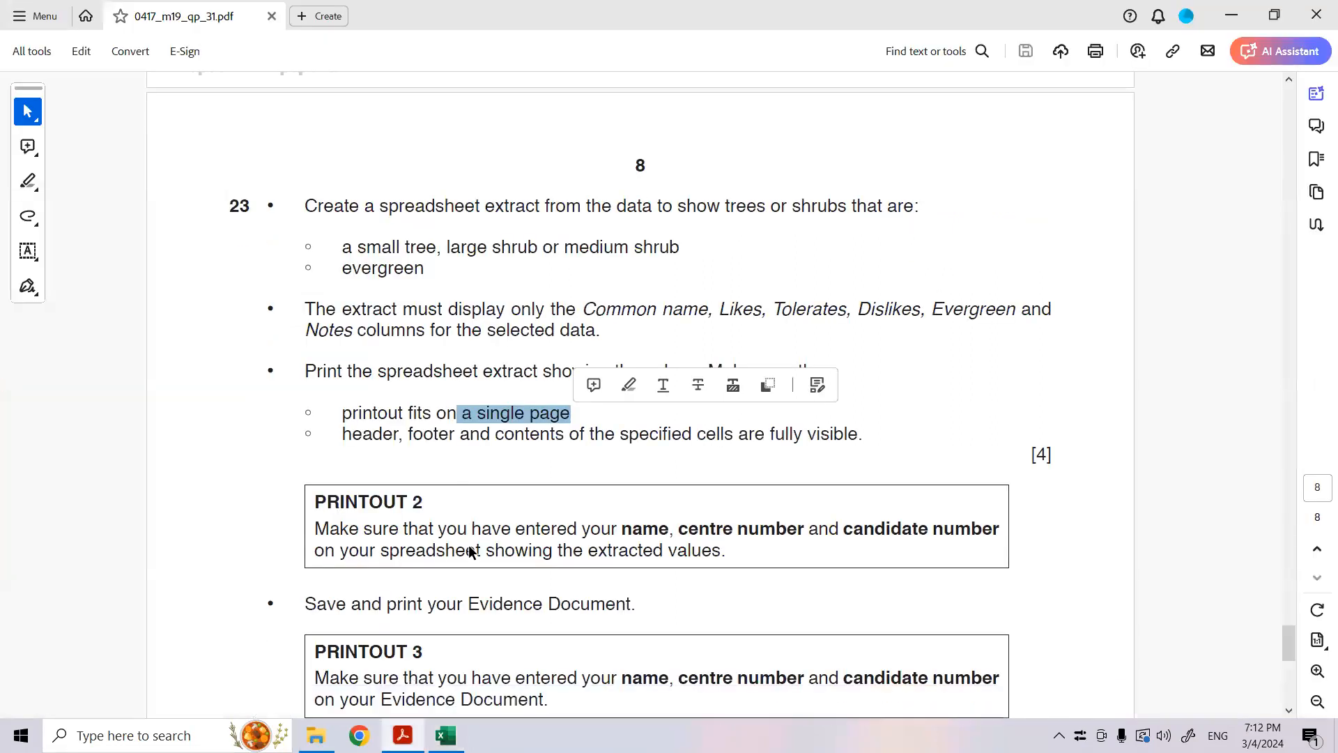
scroll(465, 530, down, 2)
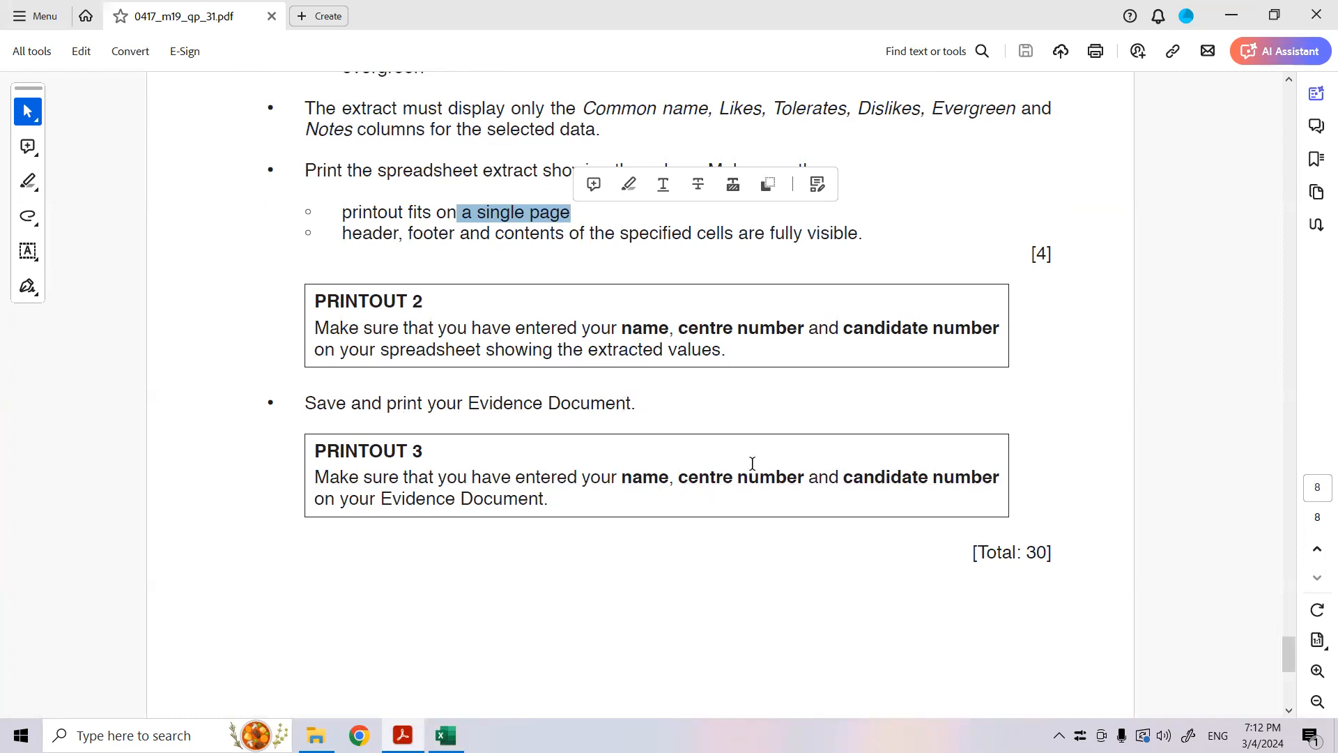
scroll(753, 464, up, 1)
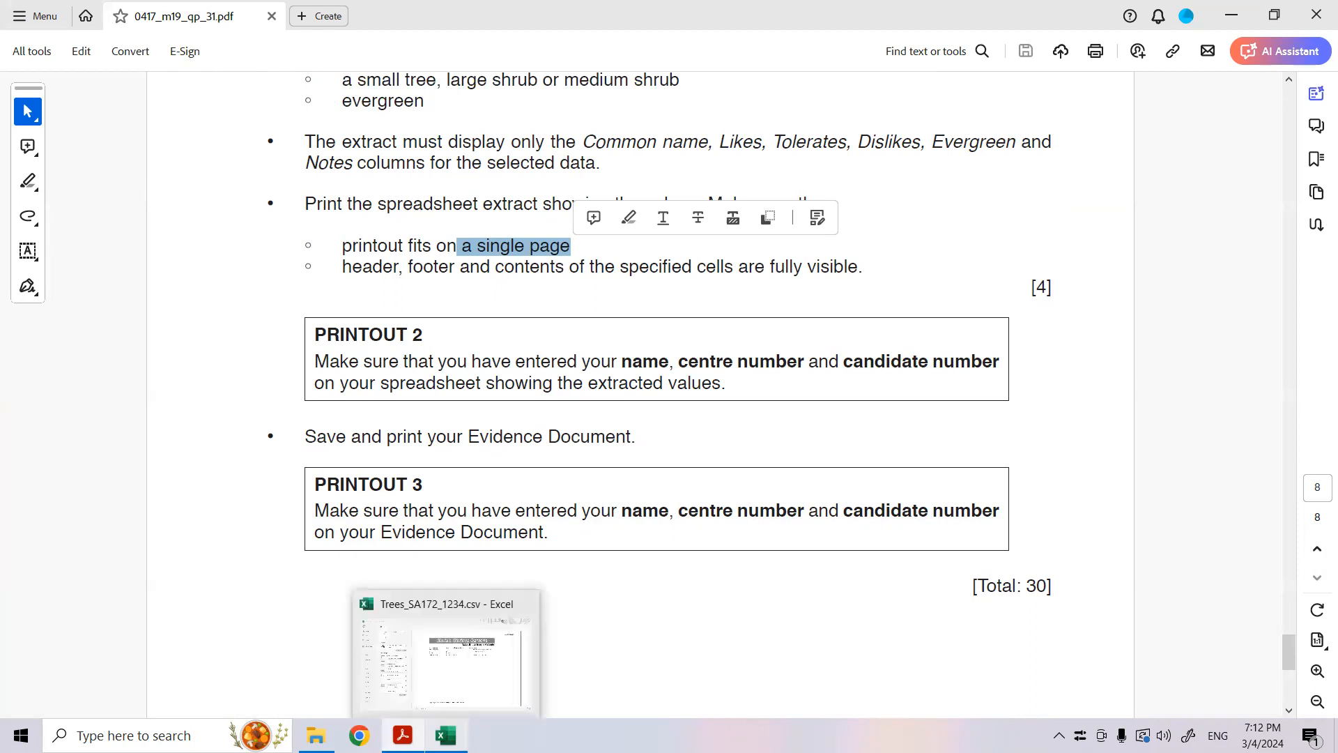
click(445, 735)
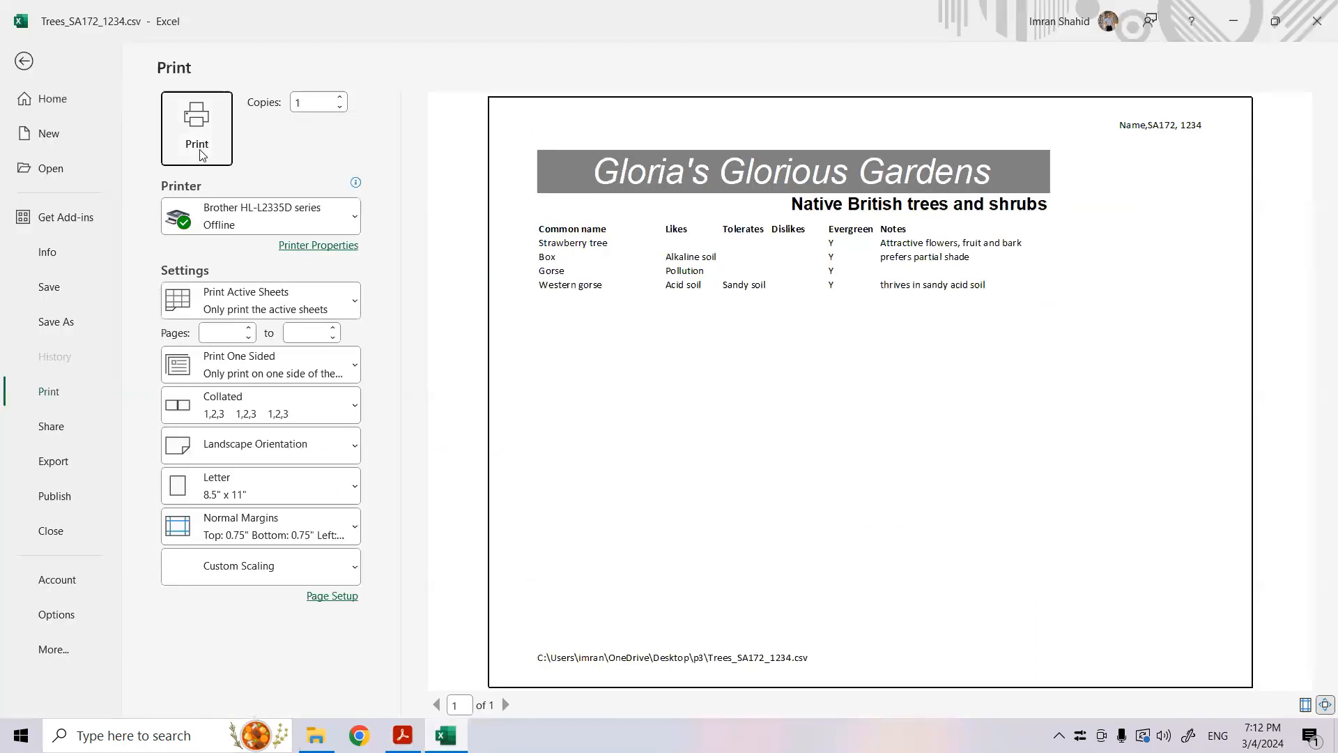
- Inspect the header, footer and sheet options in Page Setup, checking question 22's printing requirements in the exam paper PDF before returning to Excel
click(333, 599)
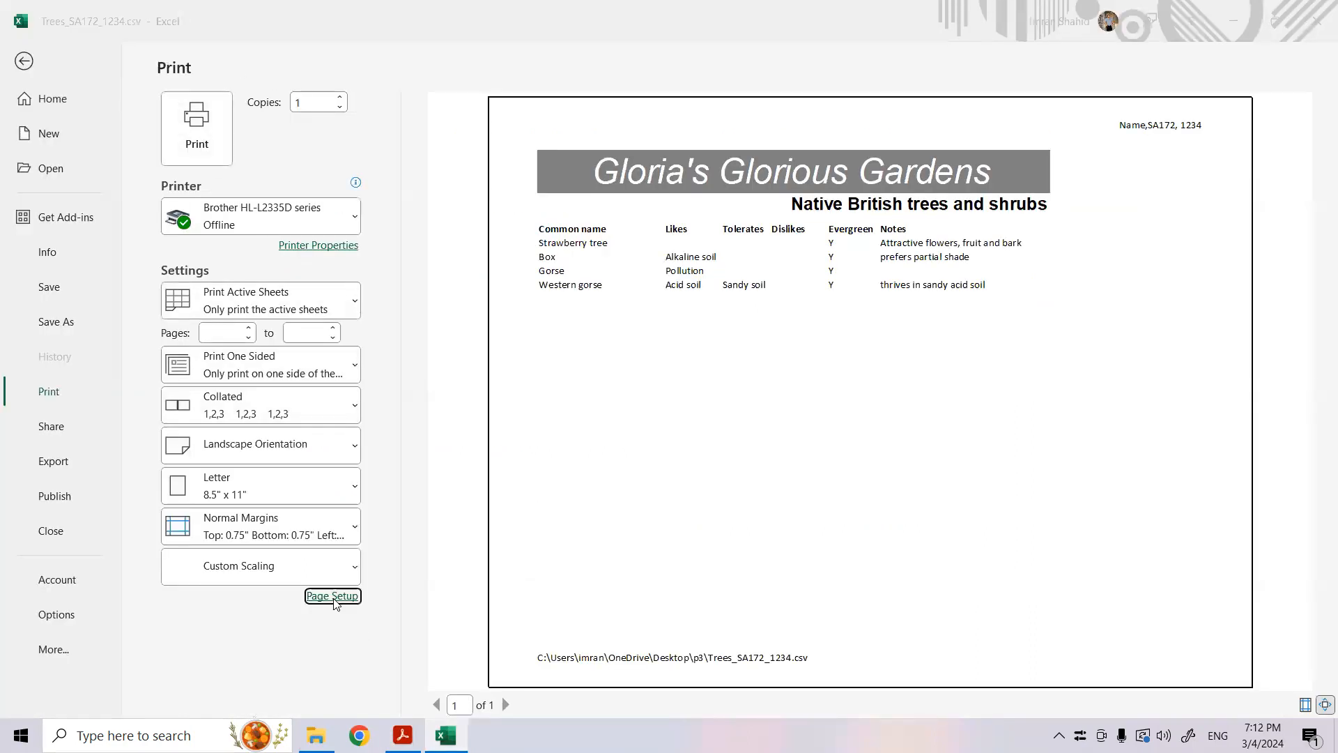
click(833, 345)
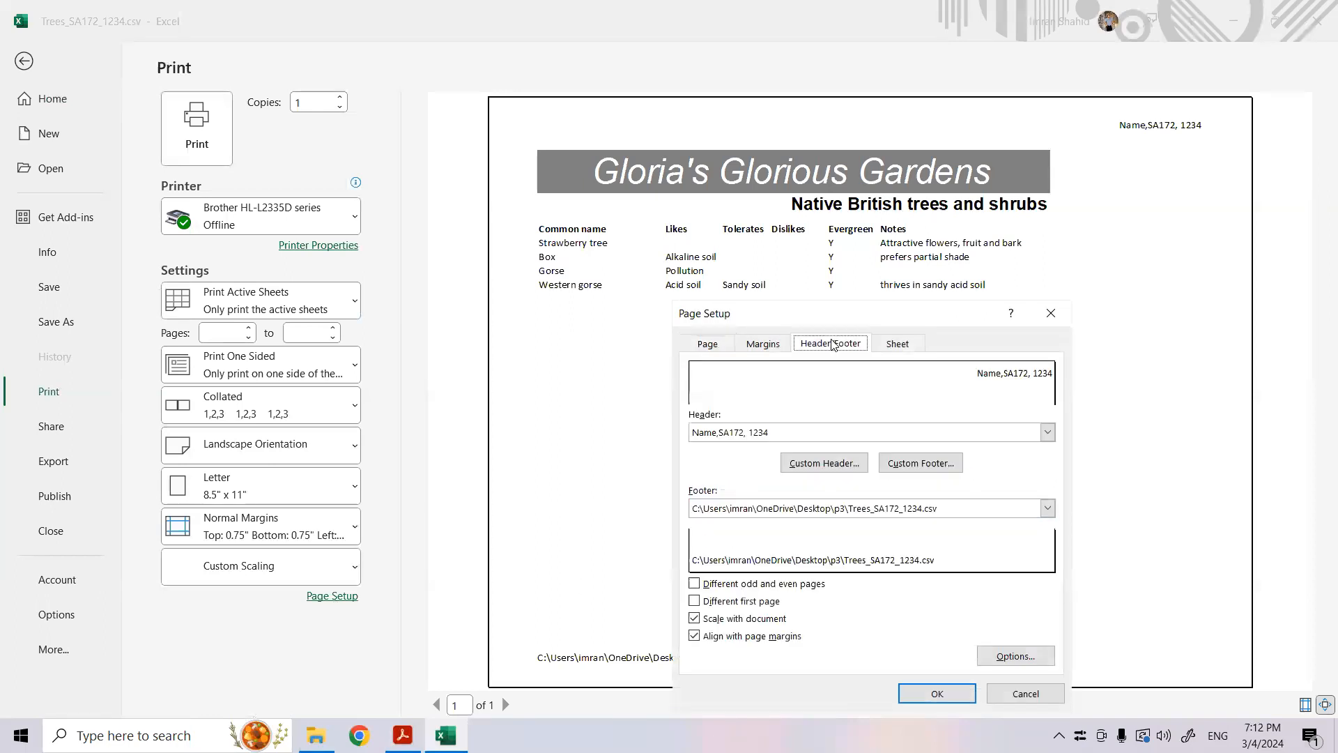
click(895, 344)
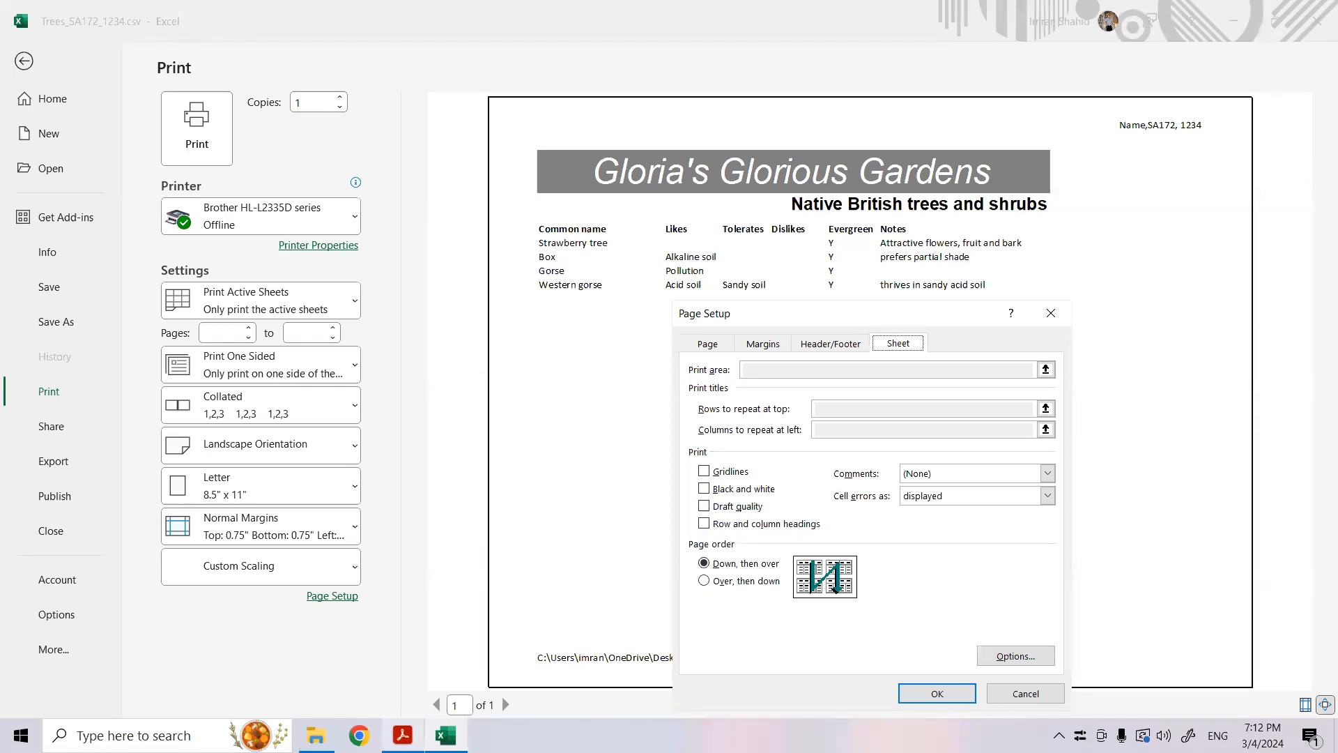
click(403, 735)
scroll(499, 450, up, 10)
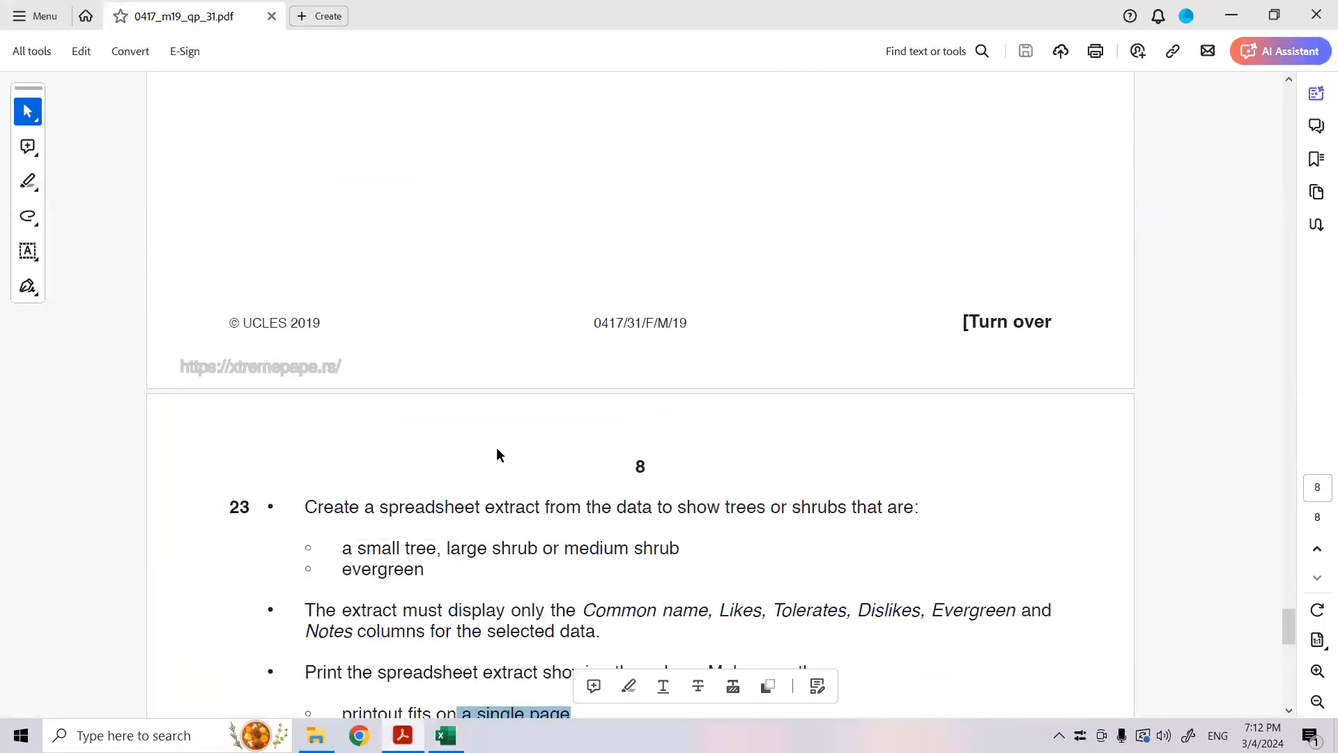
scroll(501, 453, up, 5)
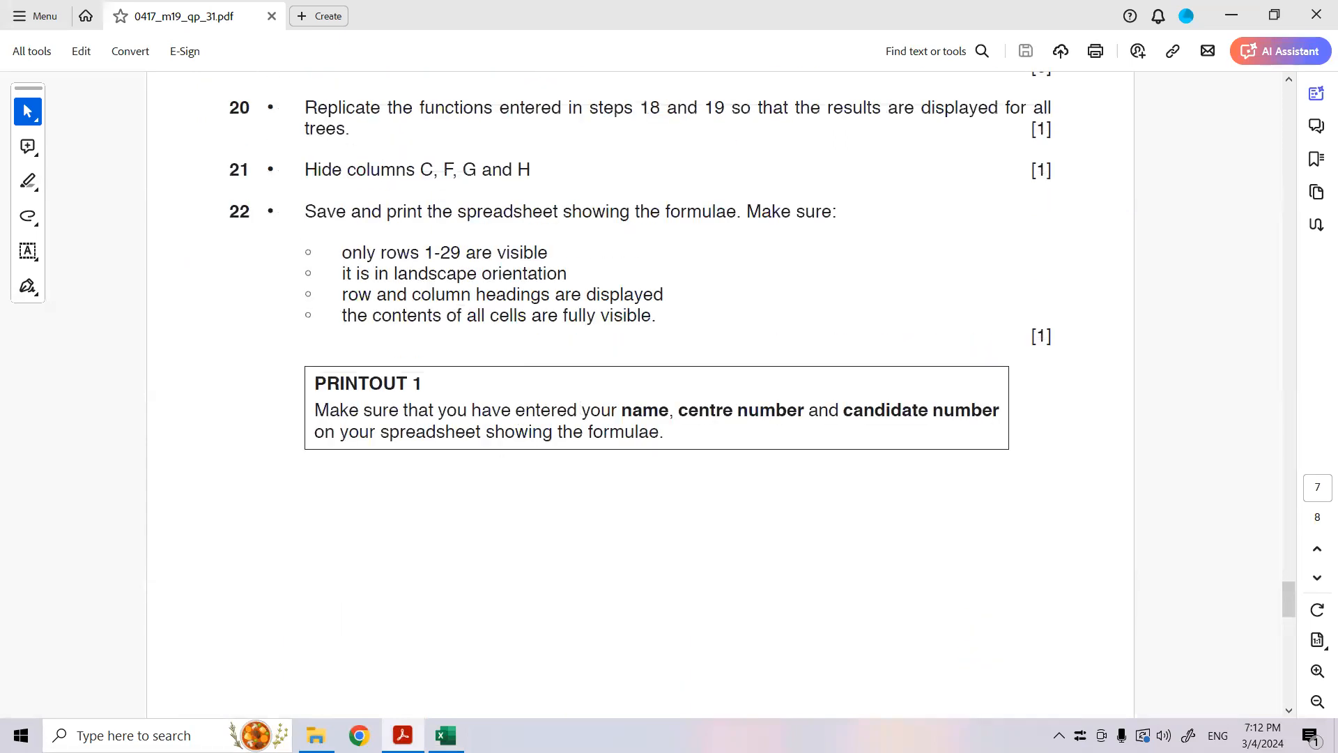
key(alt+Tab)
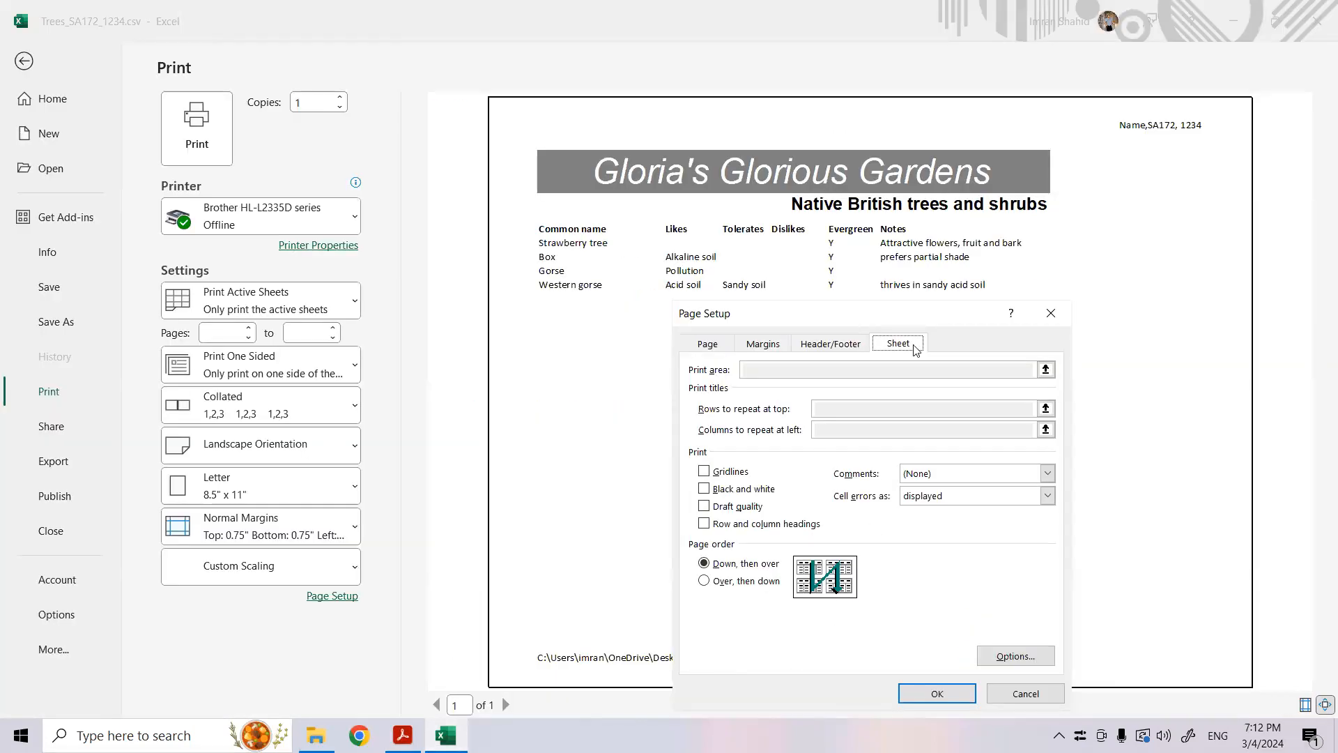